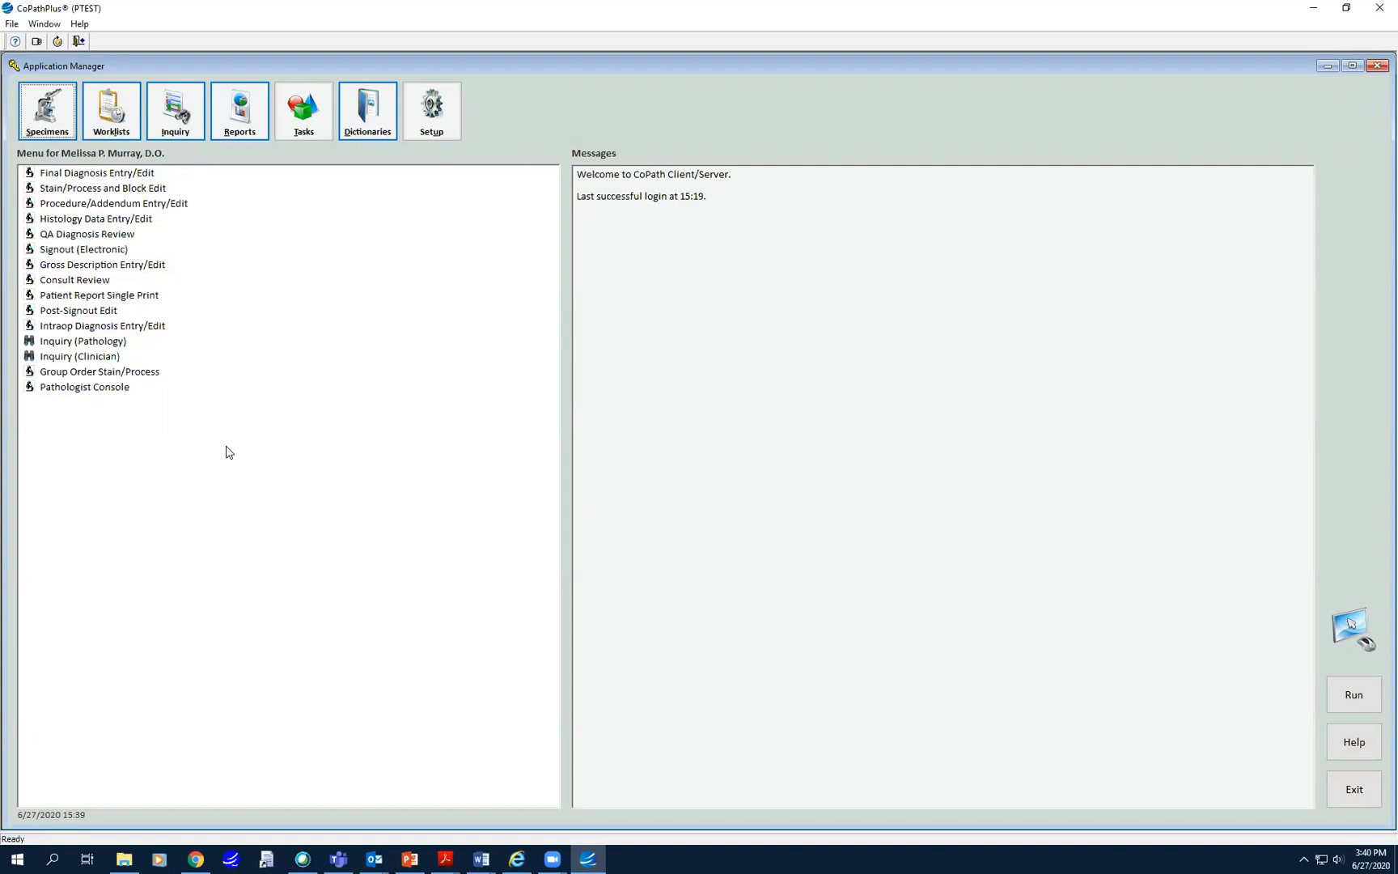
{"action": "double_click", "coordinate": [77, 173]}
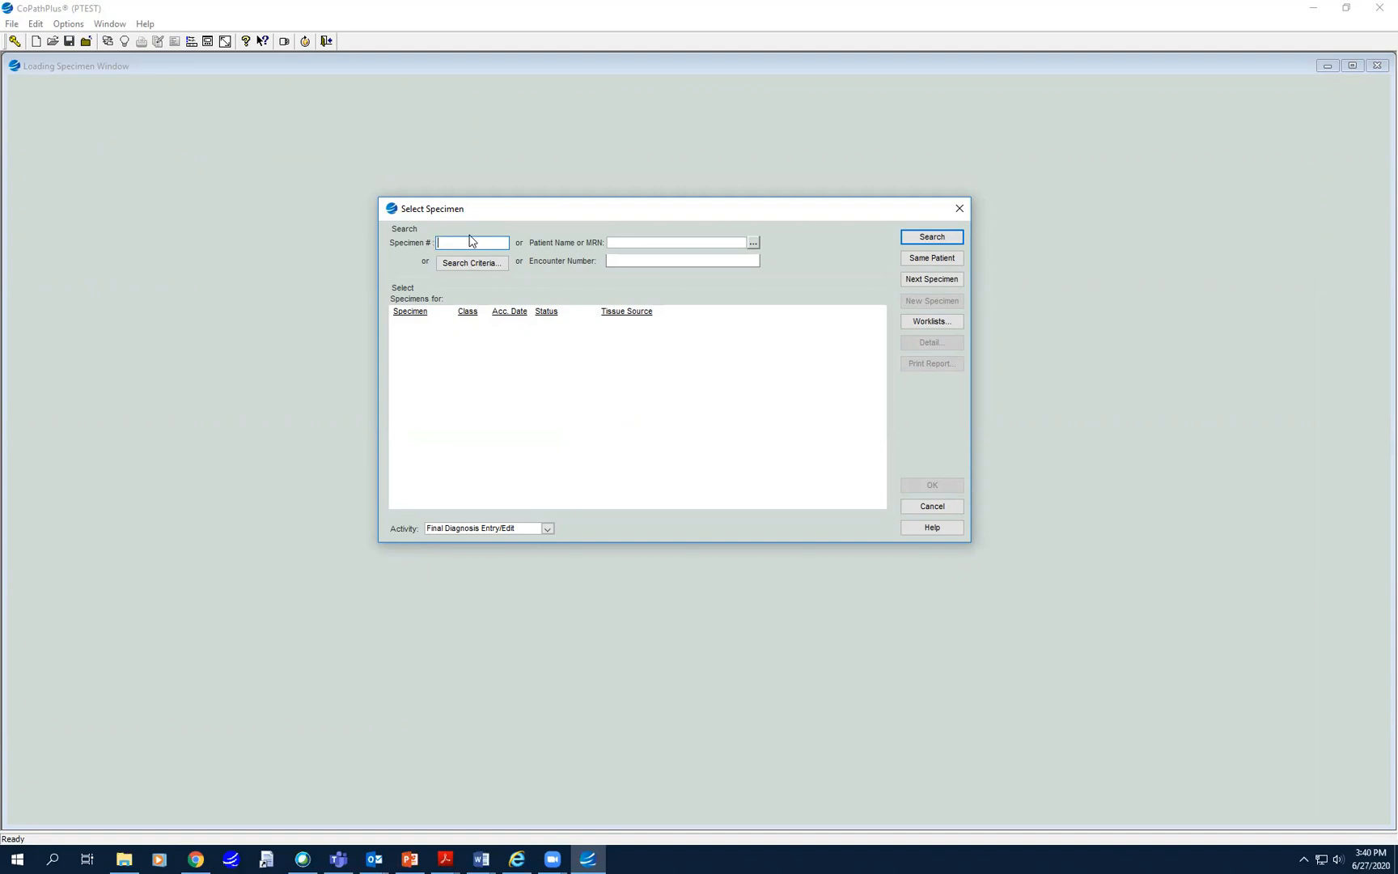
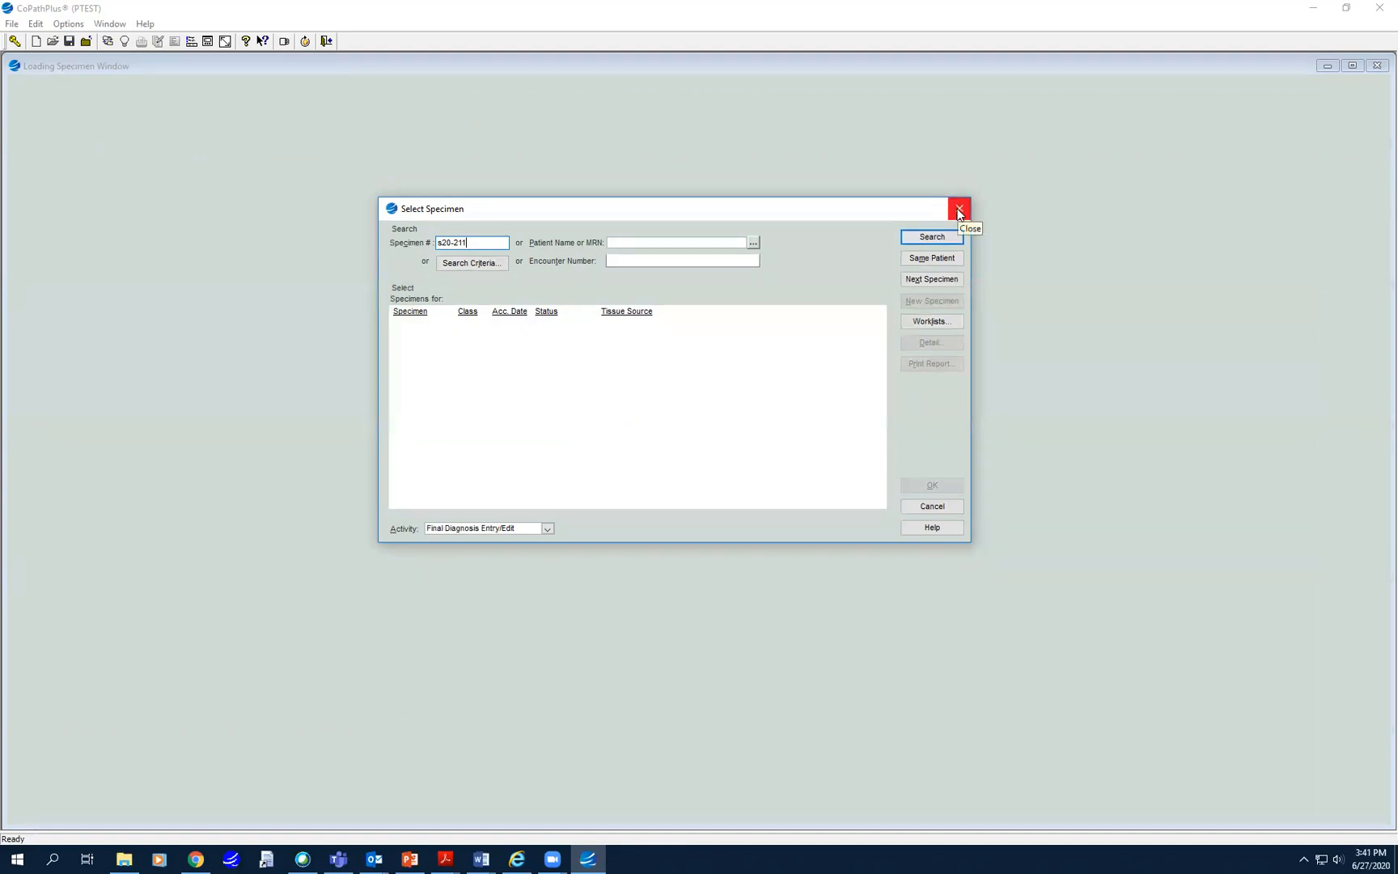
{"action": "left_click", "coordinate": [959, 212]}
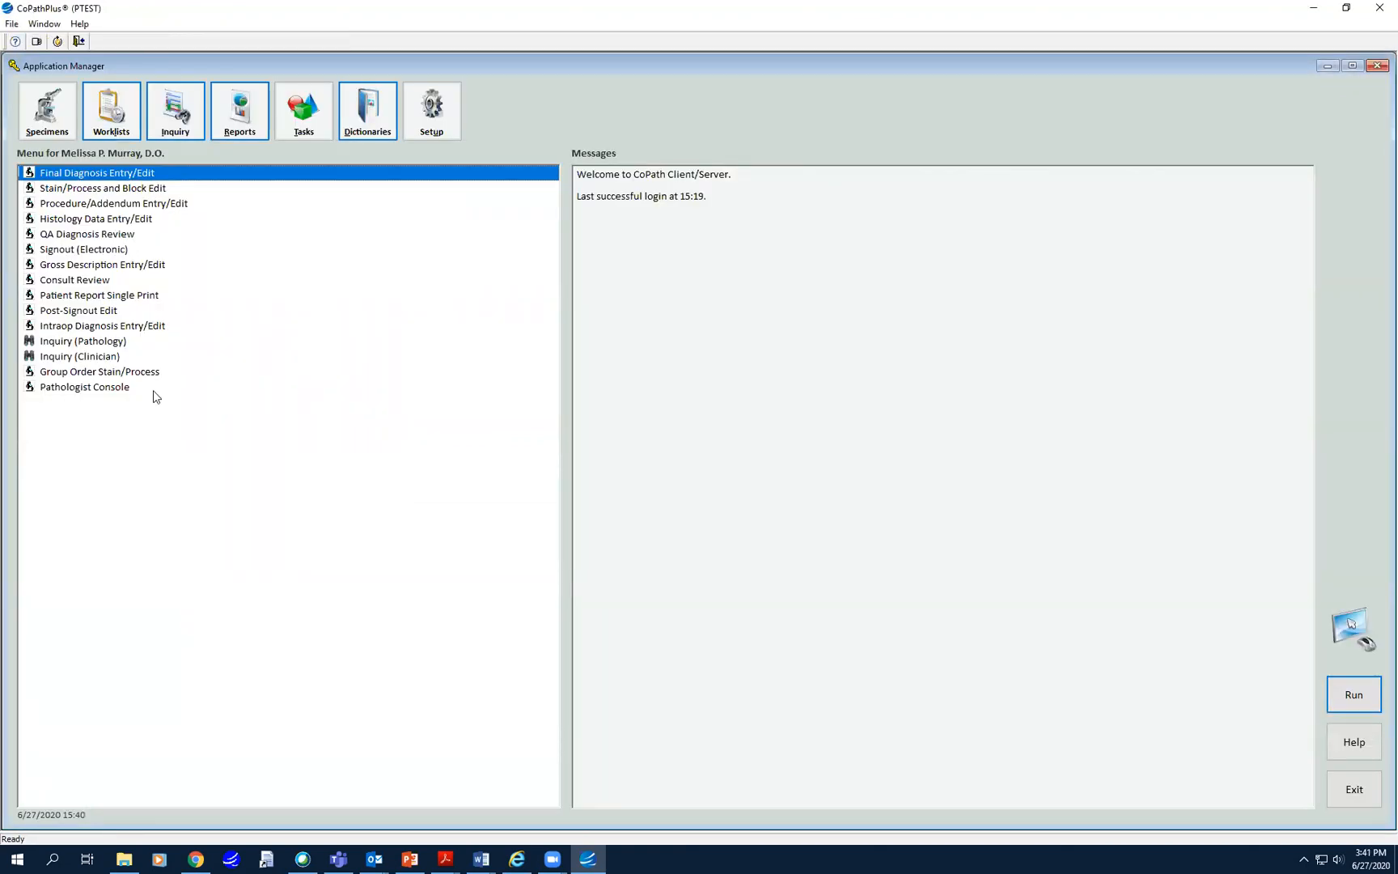
{"action": "left_click", "coordinate": [54, 105]}
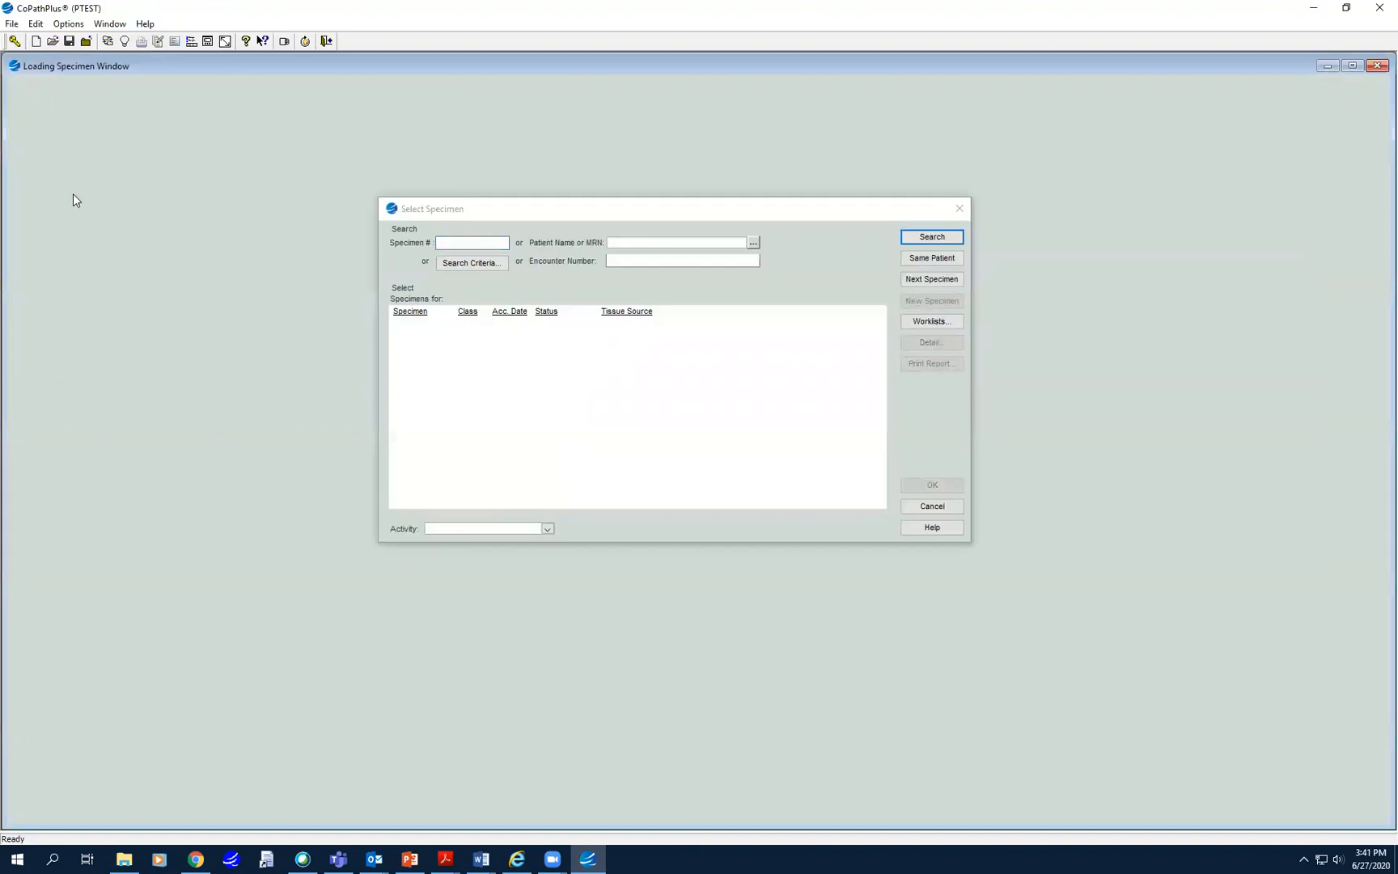
{"action": "left_click", "coordinate": [477, 241]}
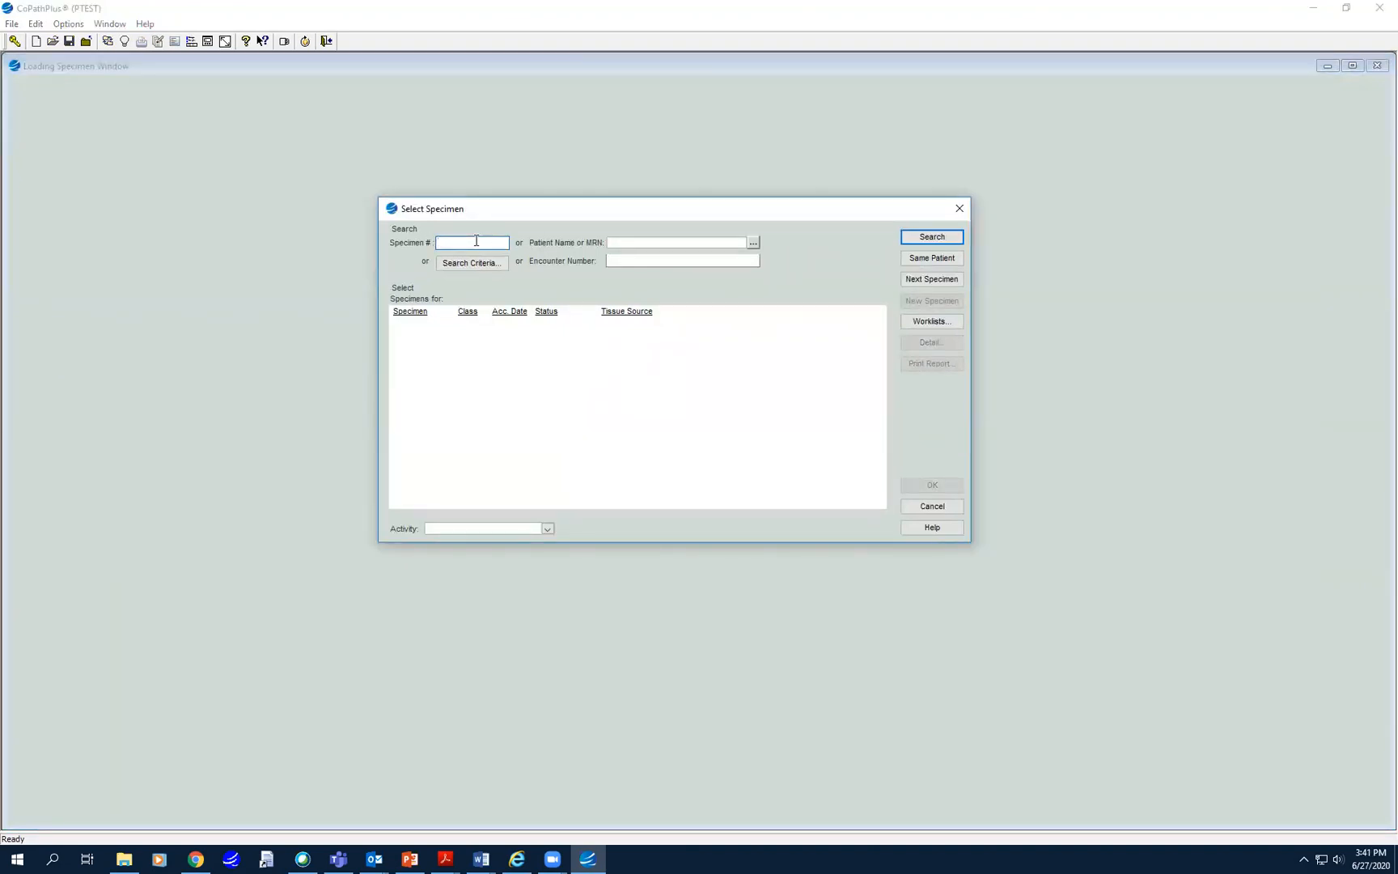
{"action": "left_click", "coordinate": [934, 236]}
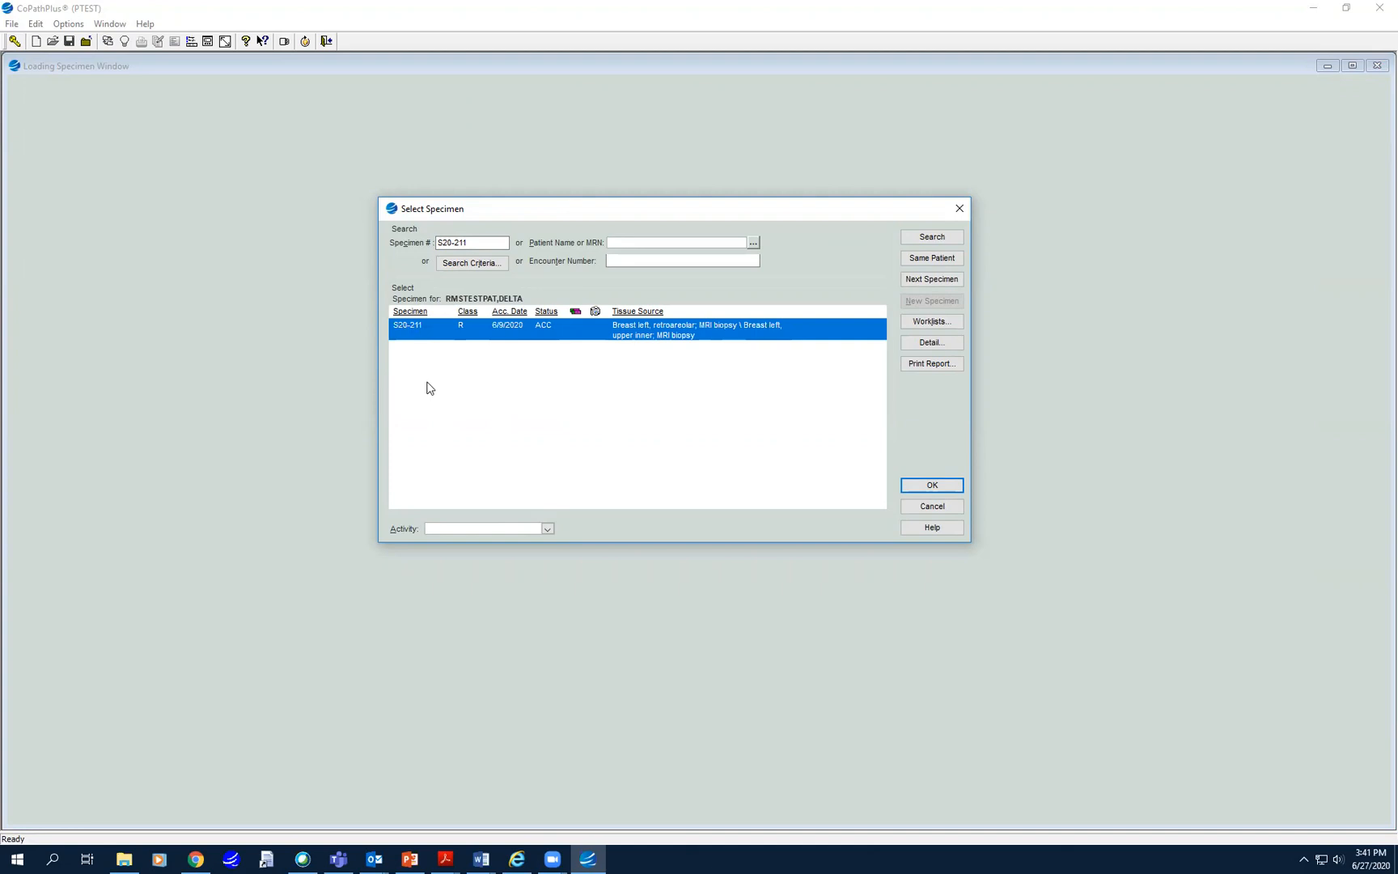
{"action": "left_click", "coordinate": [947, 259]}
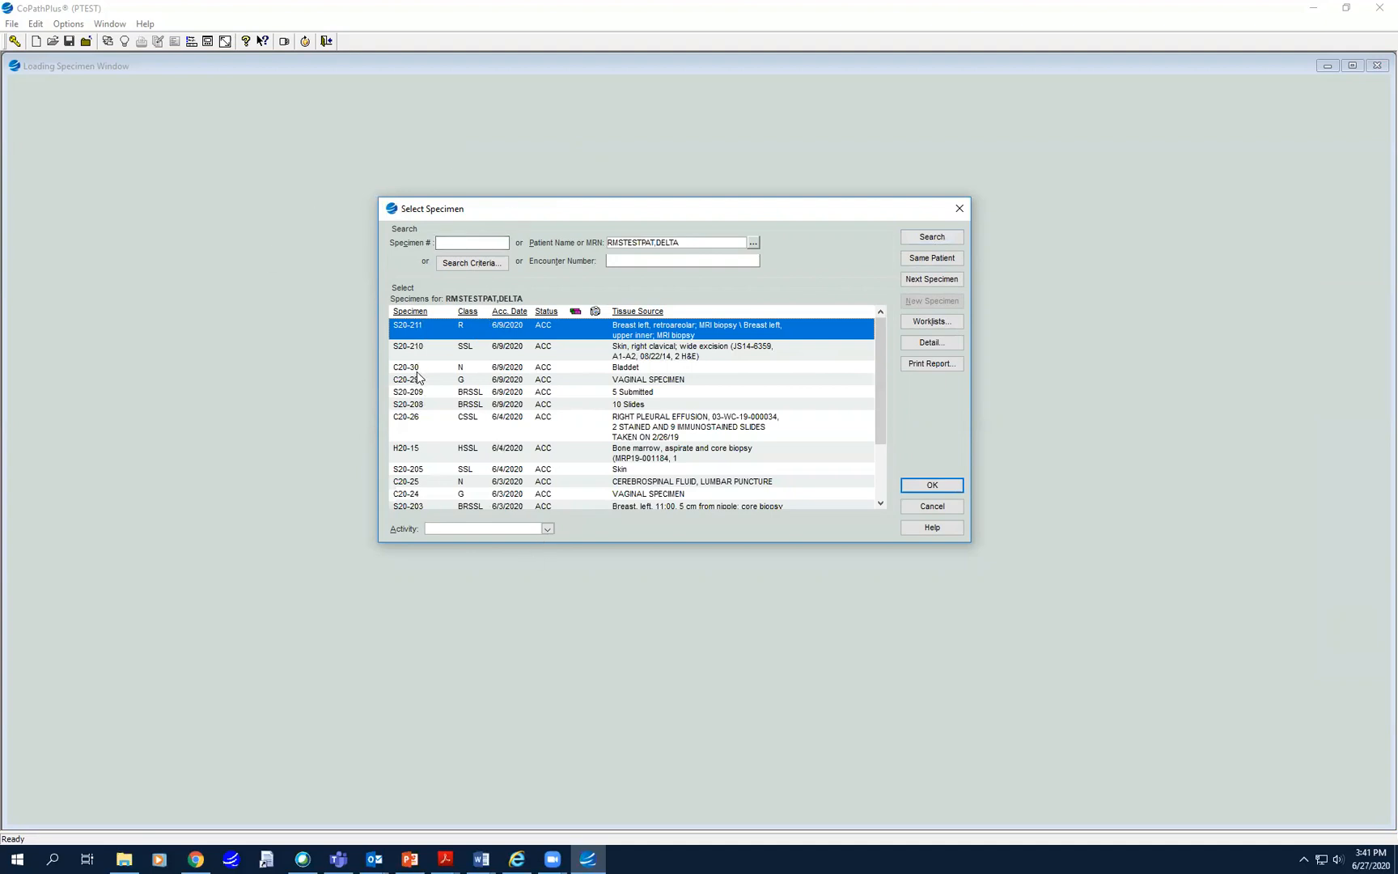
{"action": "left_click", "coordinate": [547, 530]}
{"action": "mouse_move", "coordinate": [546, 553]}
{"action": "left_mouse_down"}
{"action": "mouse_move", "coordinate": [549, 613]}
{"action": "mouse_move", "coordinate": [540, 552]}
{"action": "left_mouse_up"}
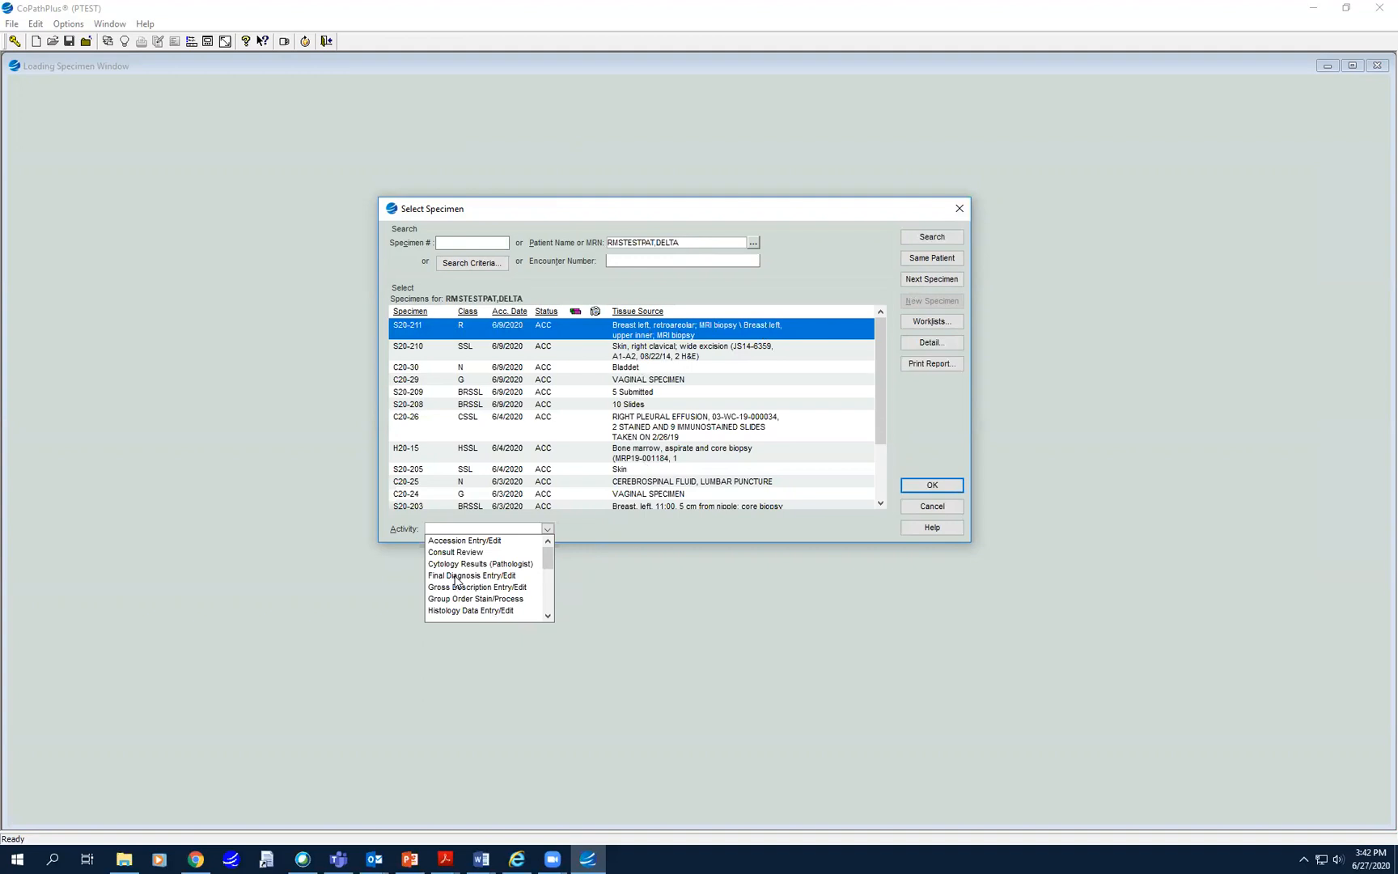
{"action": "left_click", "coordinate": [455, 576]}
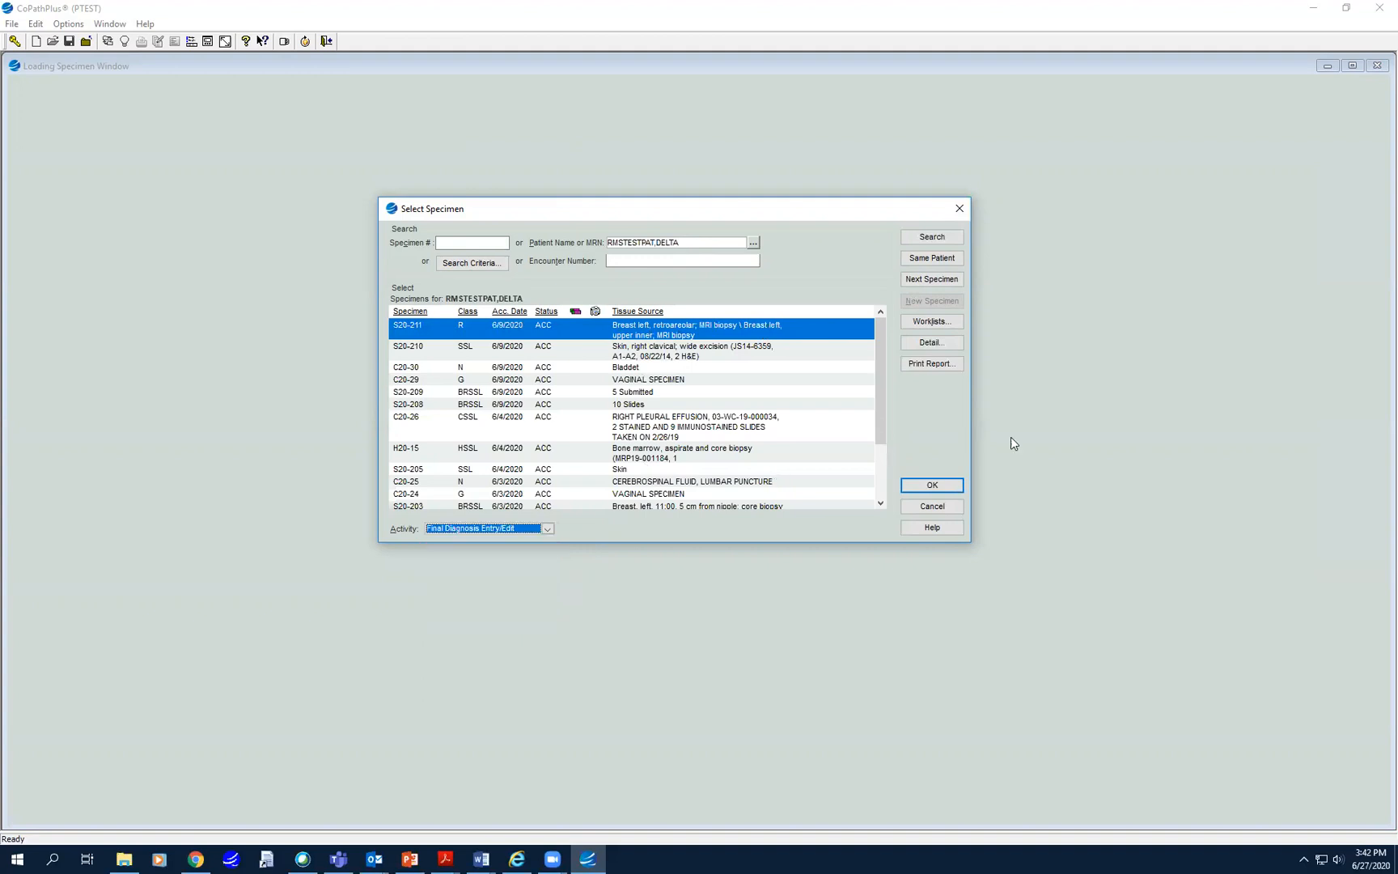
{"action": "left_click", "coordinate": [933, 486]}
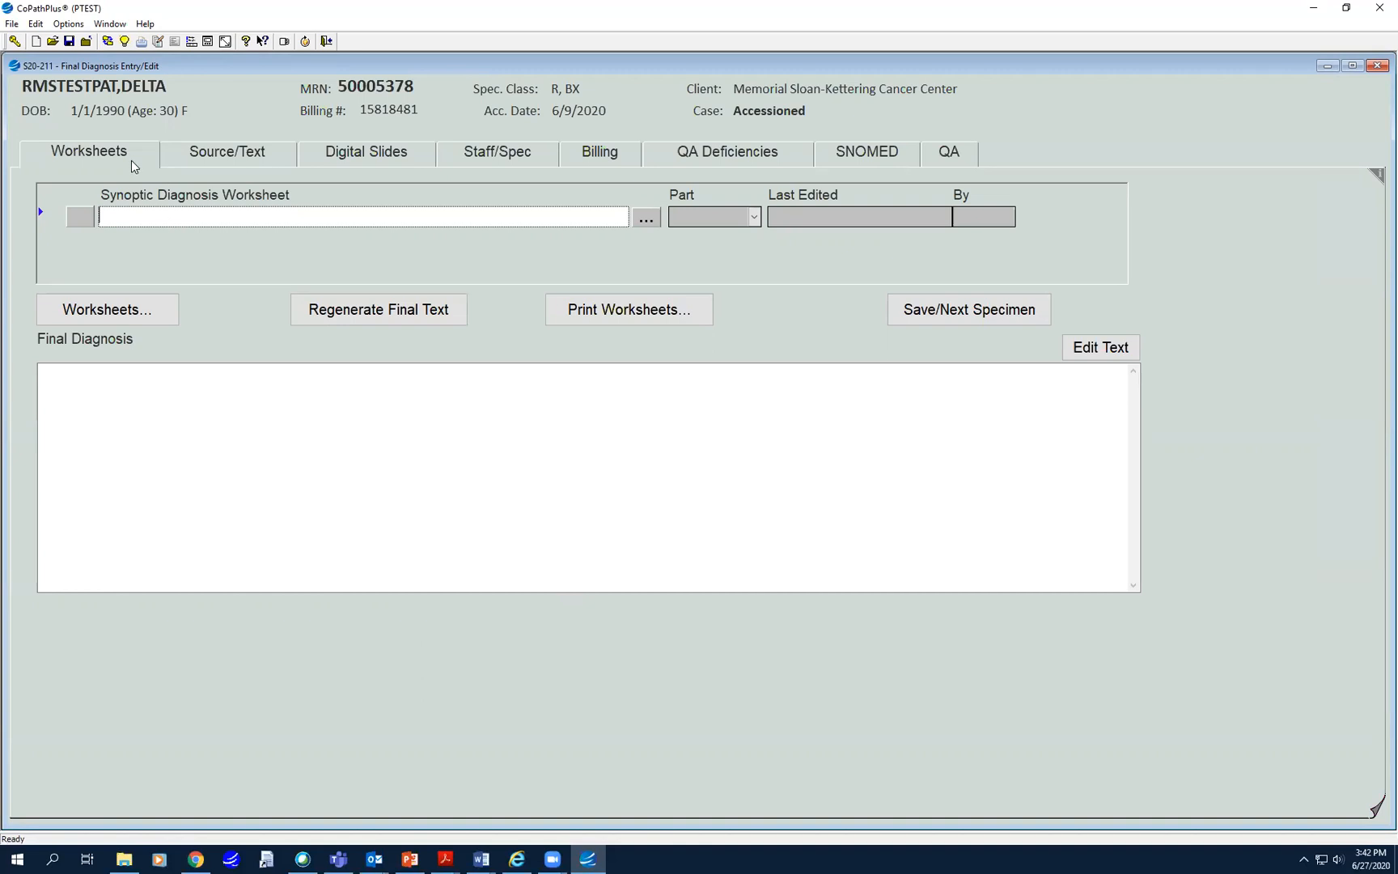
{"action": "left_click", "coordinate": [202, 164]}
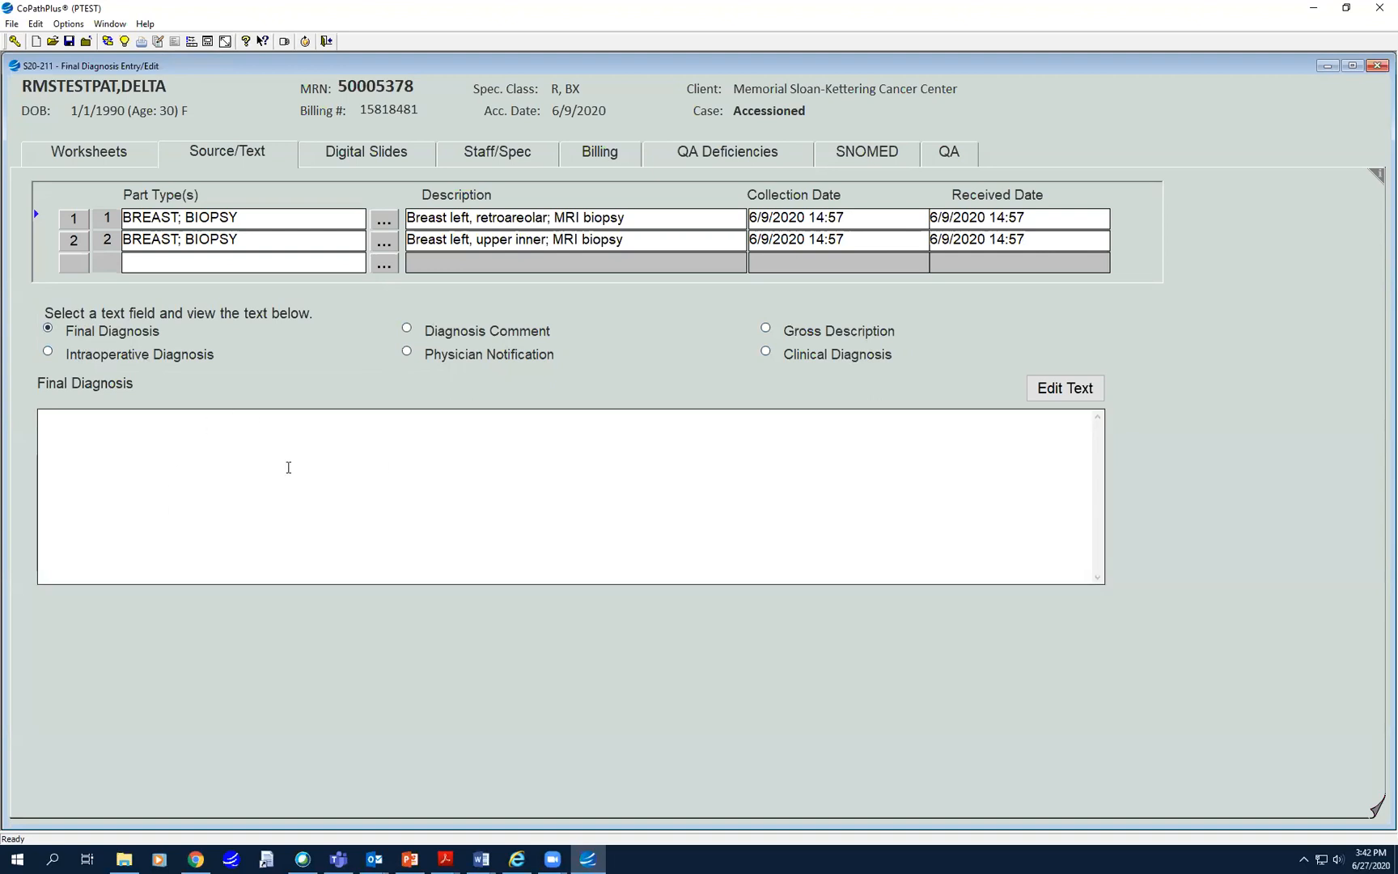
{"action": "left_click", "coordinate": [47, 353]}
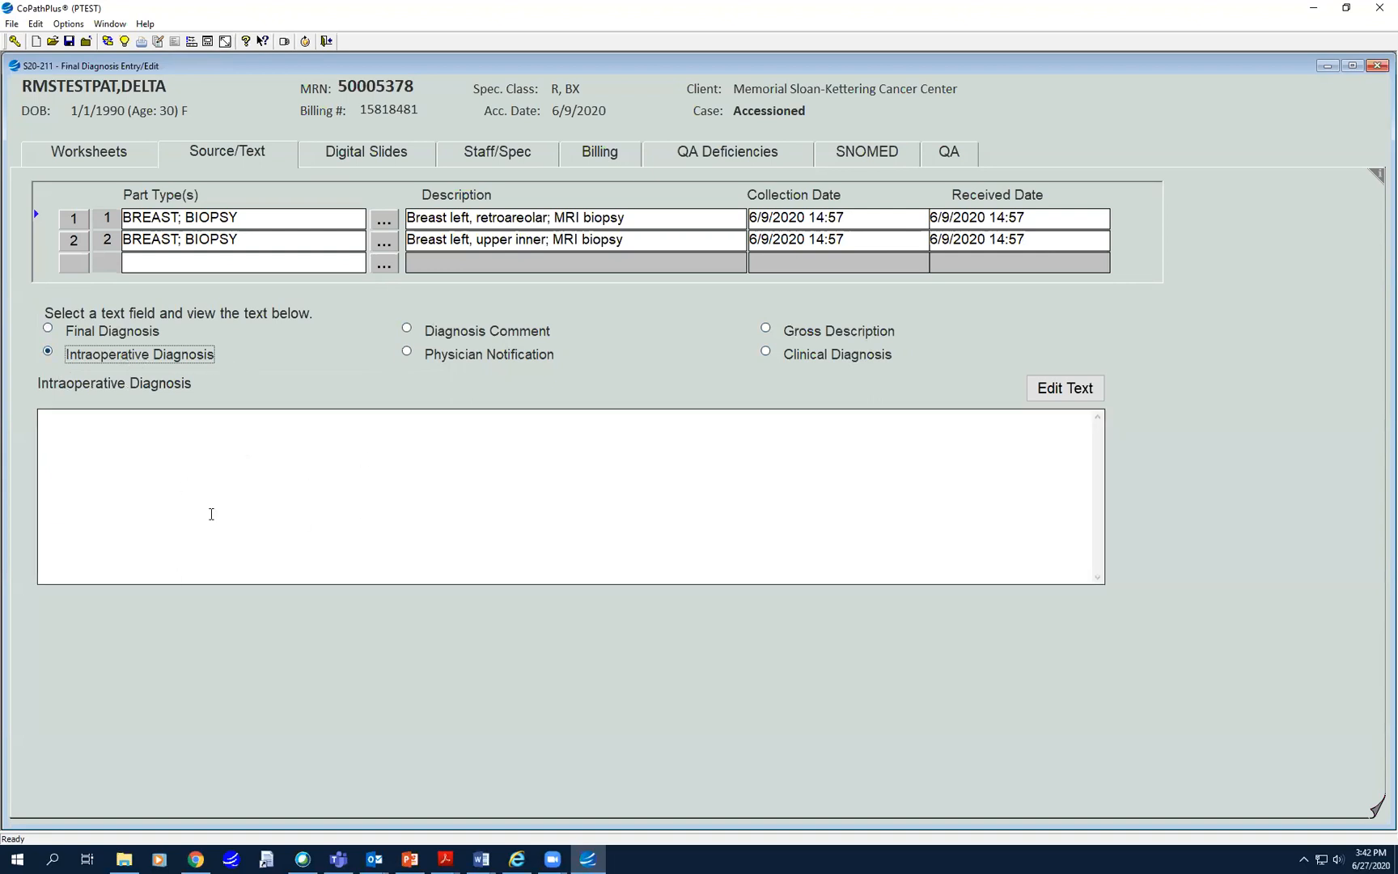
{"action": "left_click", "coordinate": [765, 330]}
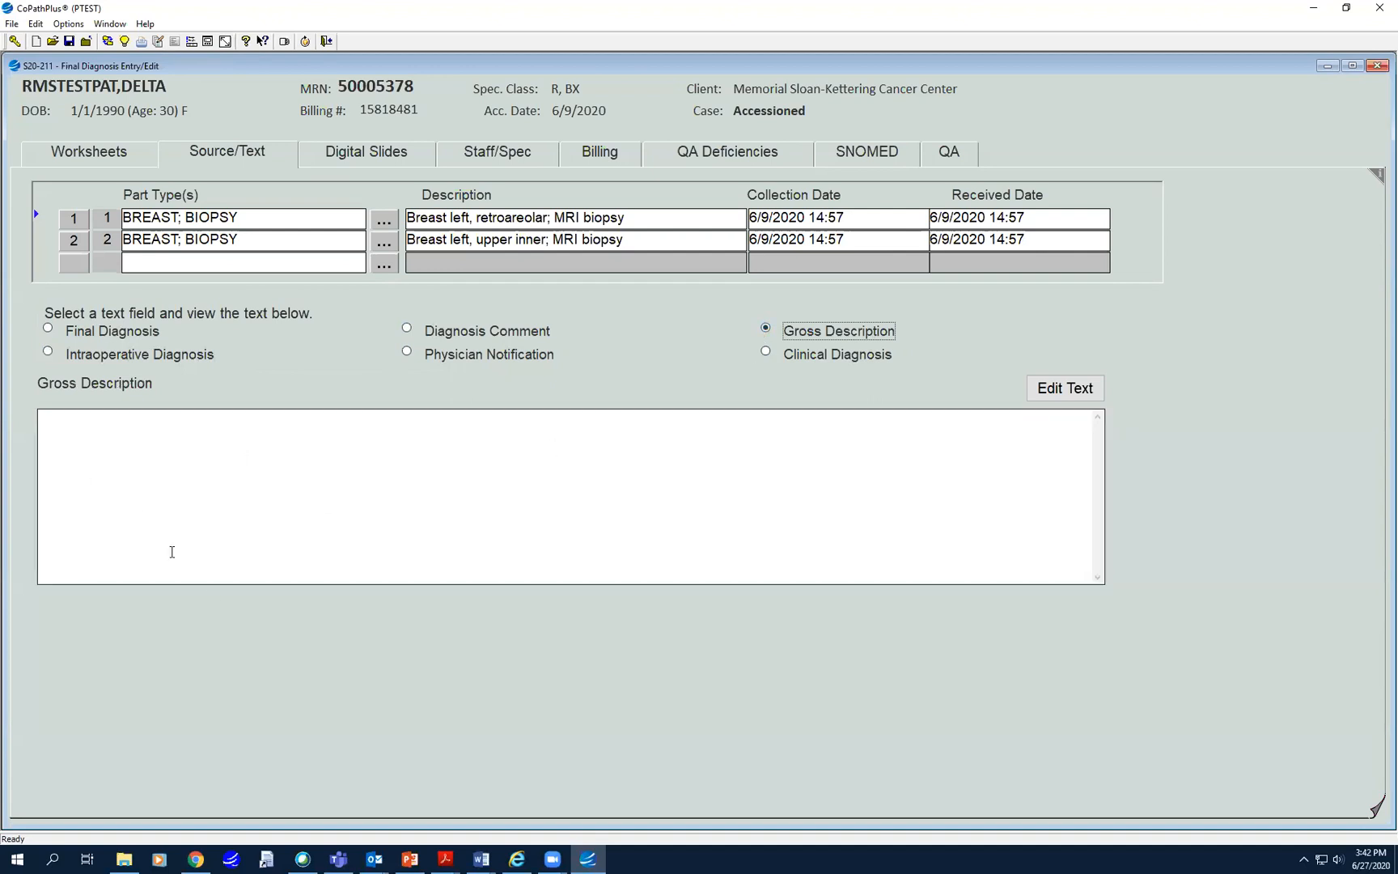
{"action": "left_click", "coordinate": [766, 354]}
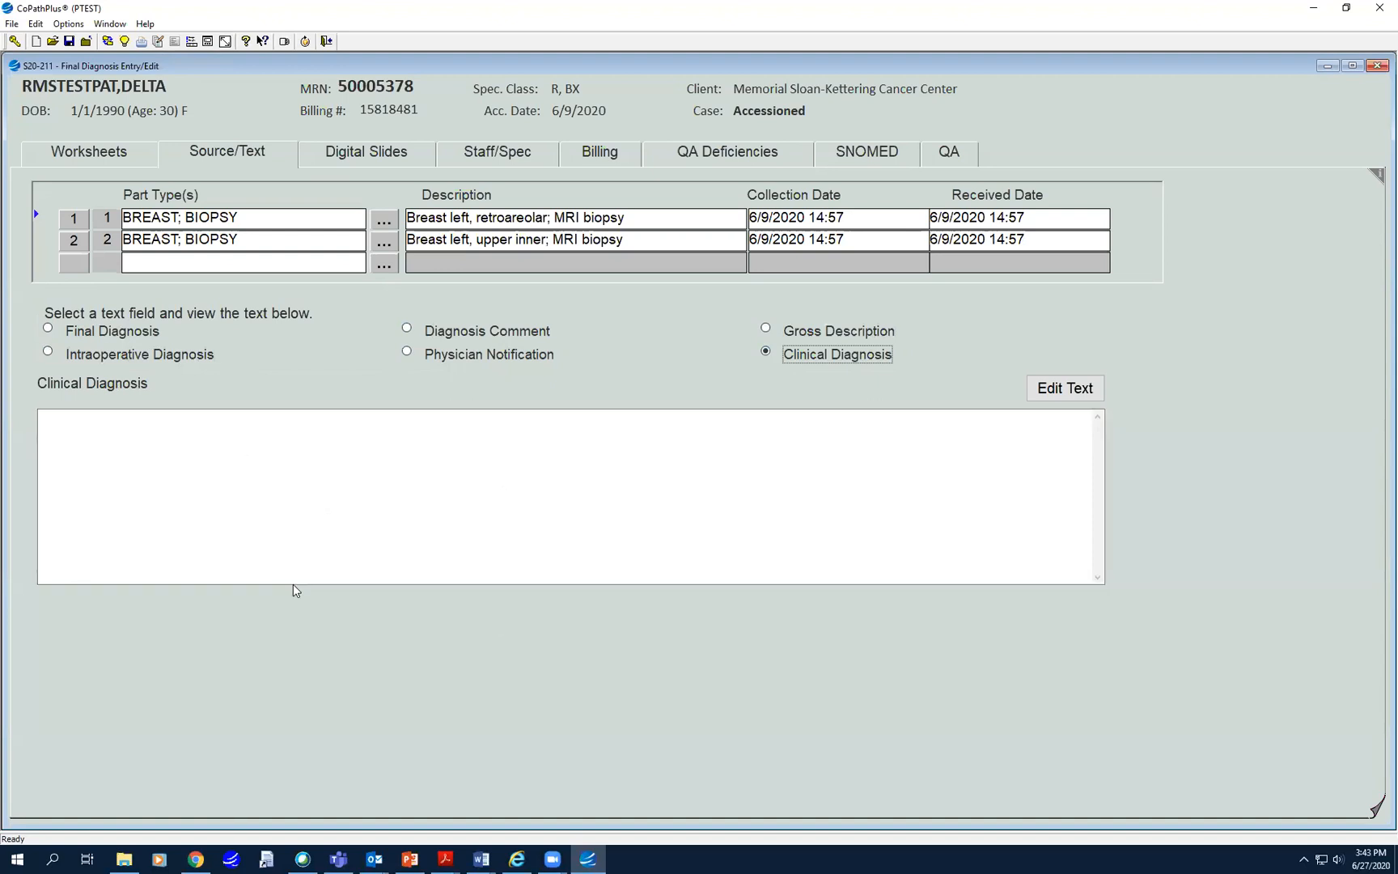
{"action": "left_click", "coordinate": [101, 153]}
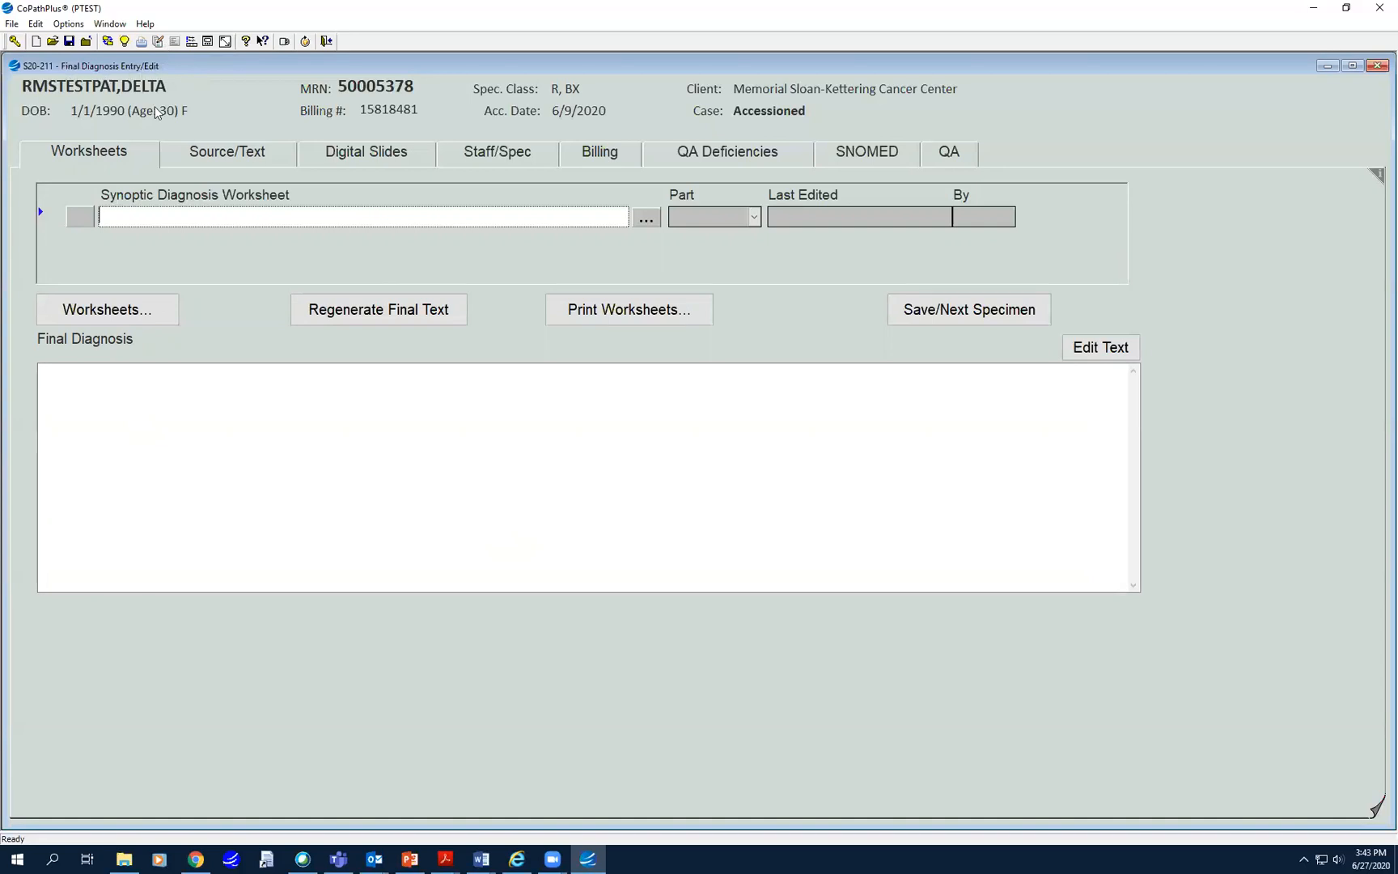
- On Staff/Spec, enter the primary and second pathologists' names, then view the Billing fee codes
{"action": "left_click", "coordinate": [497, 152]}
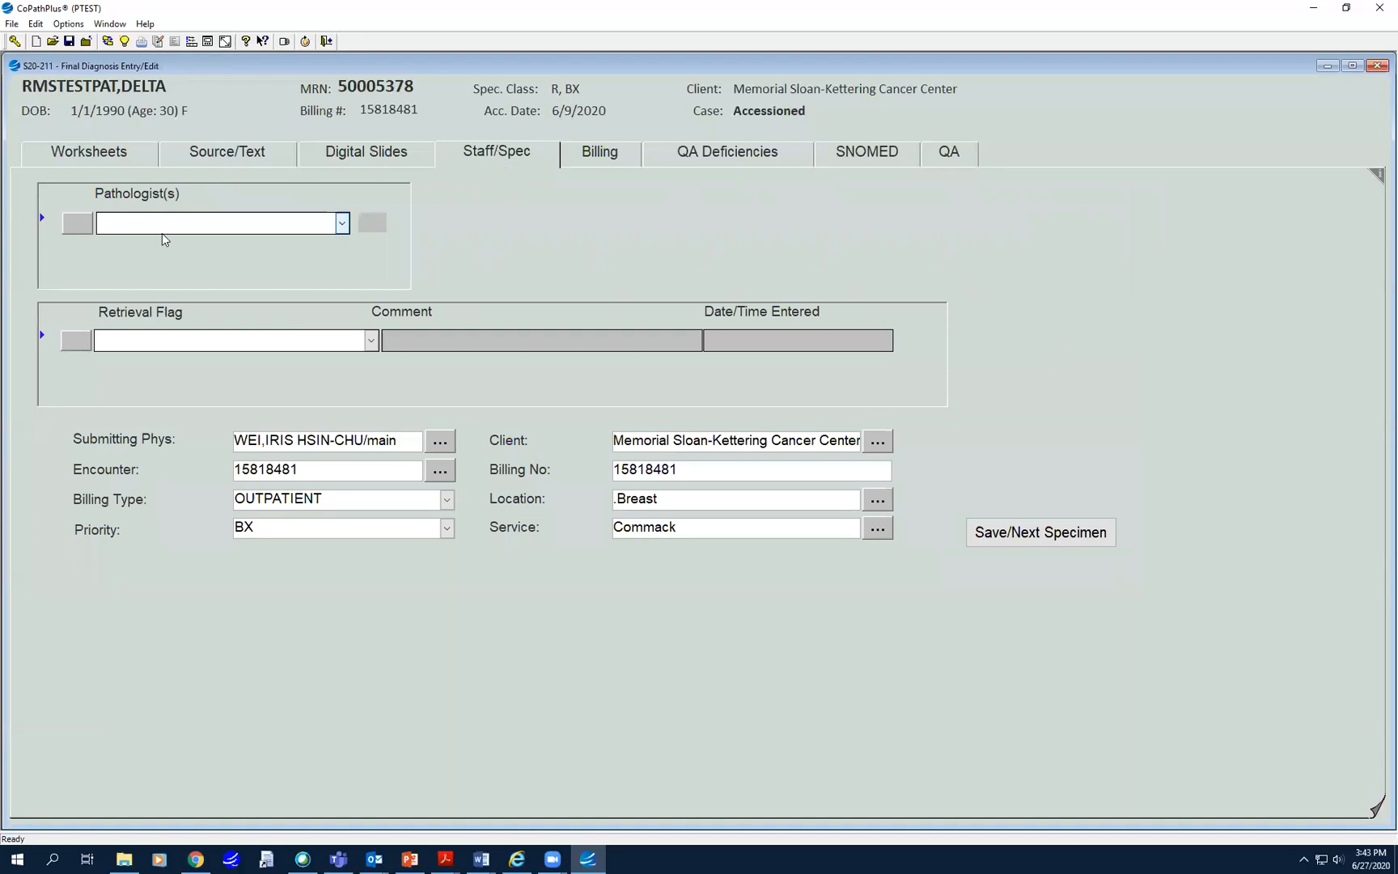
{"action": "type", "text": "Murr"}
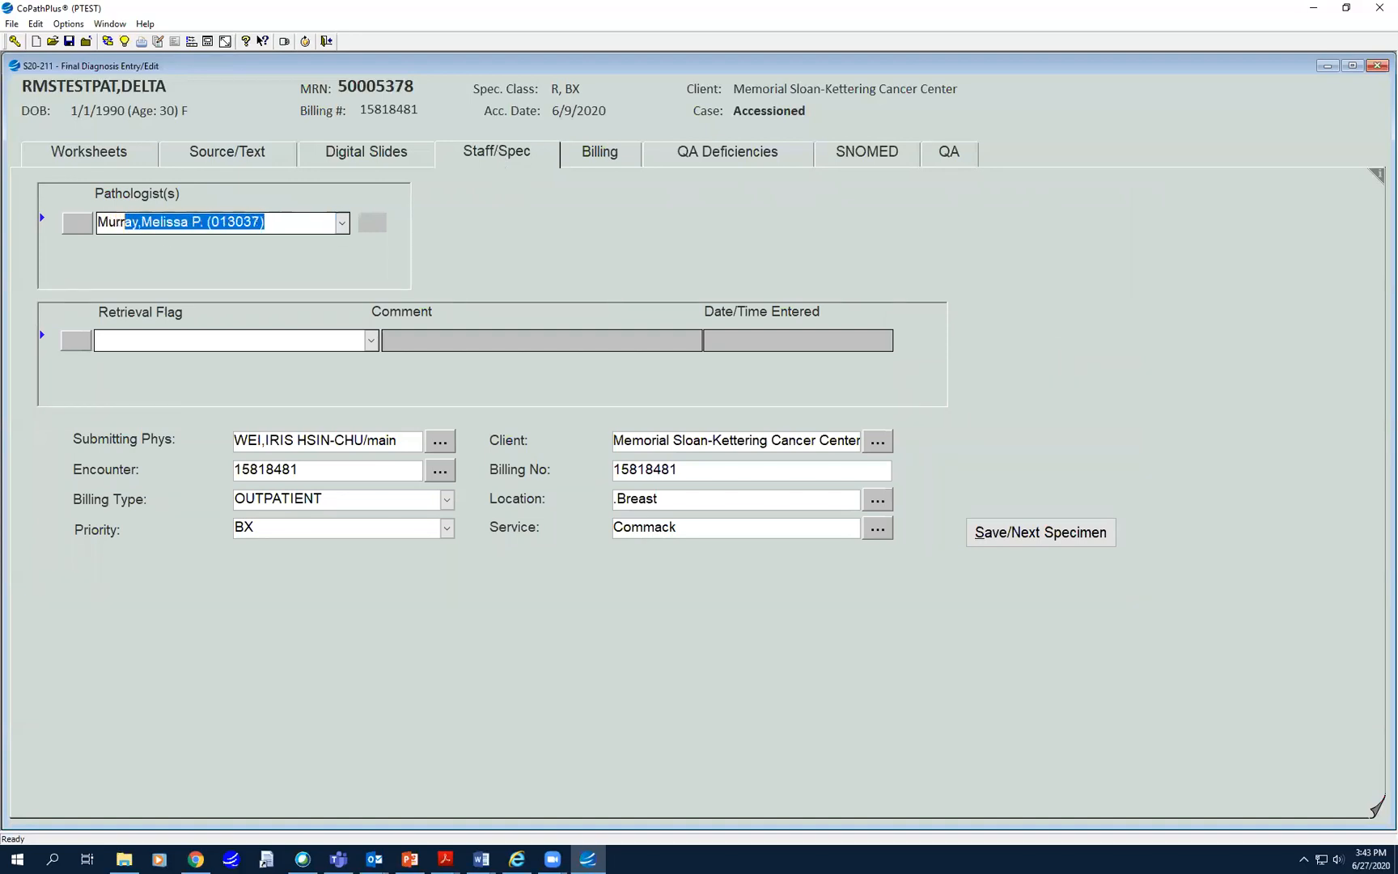
{"action": "type", "text": "ay"}
{"action": "key", "text": "Return"}
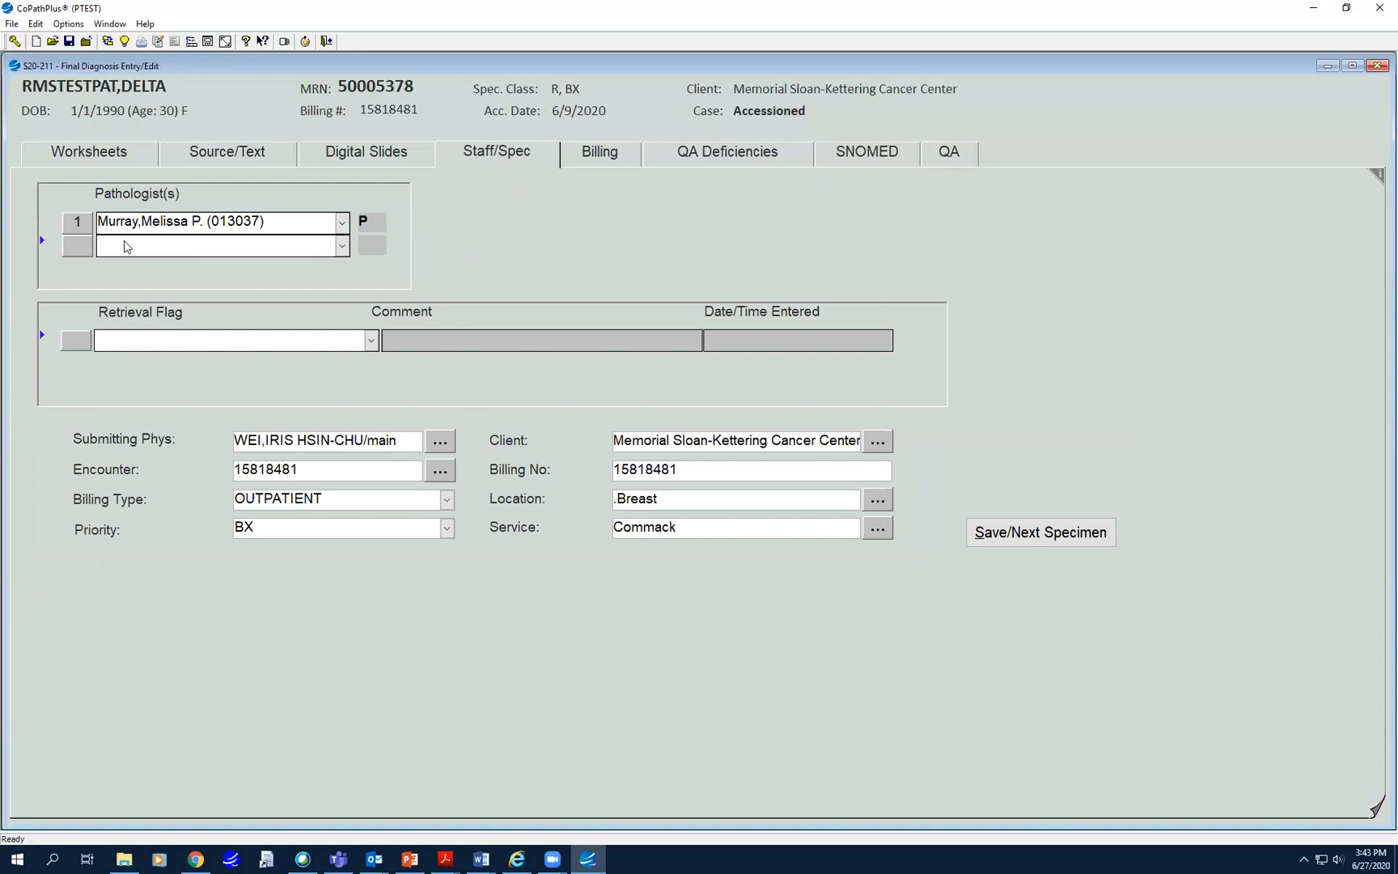
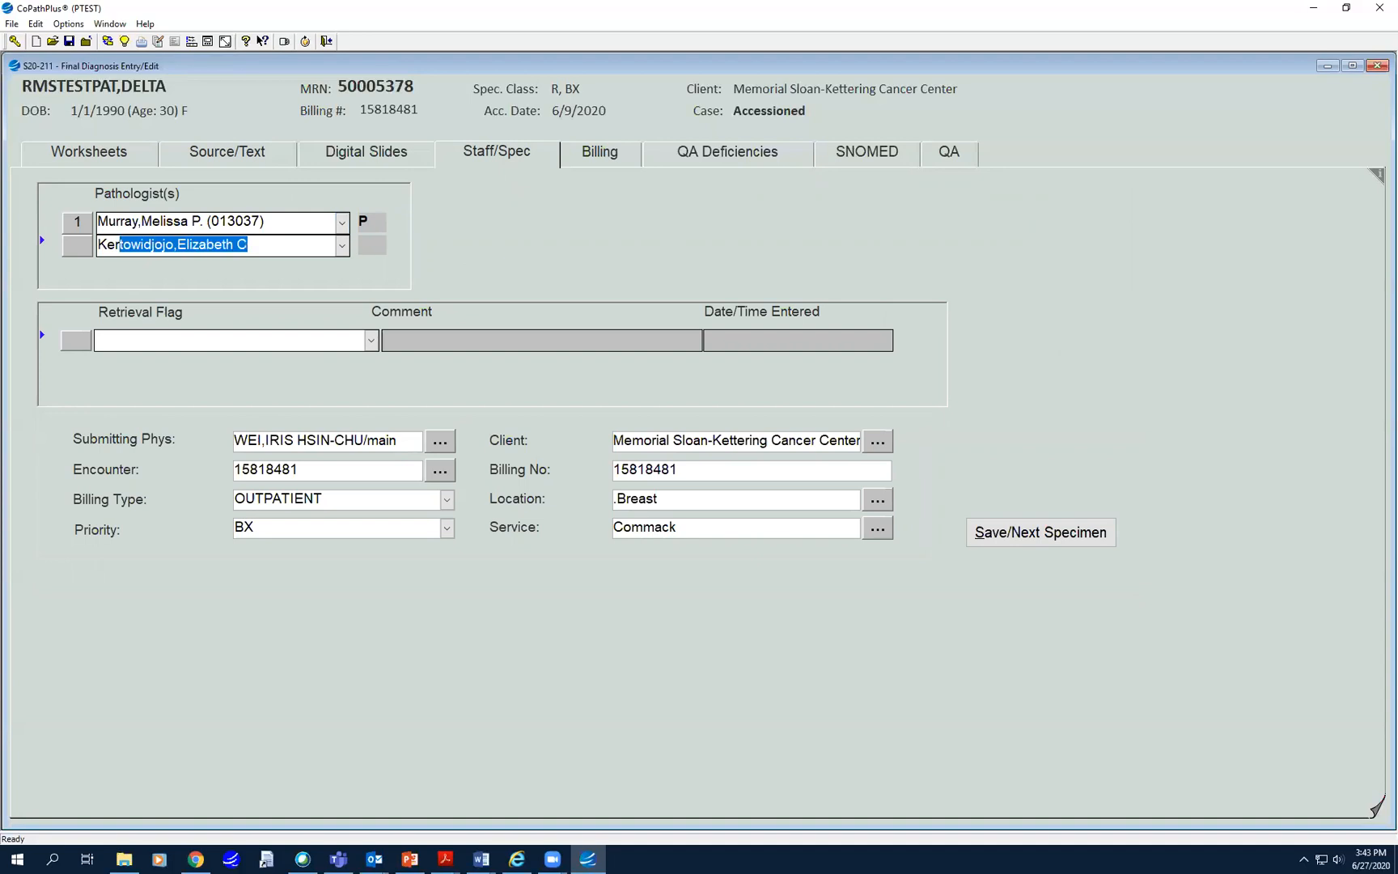
{"action": "key", "text": "Return"}
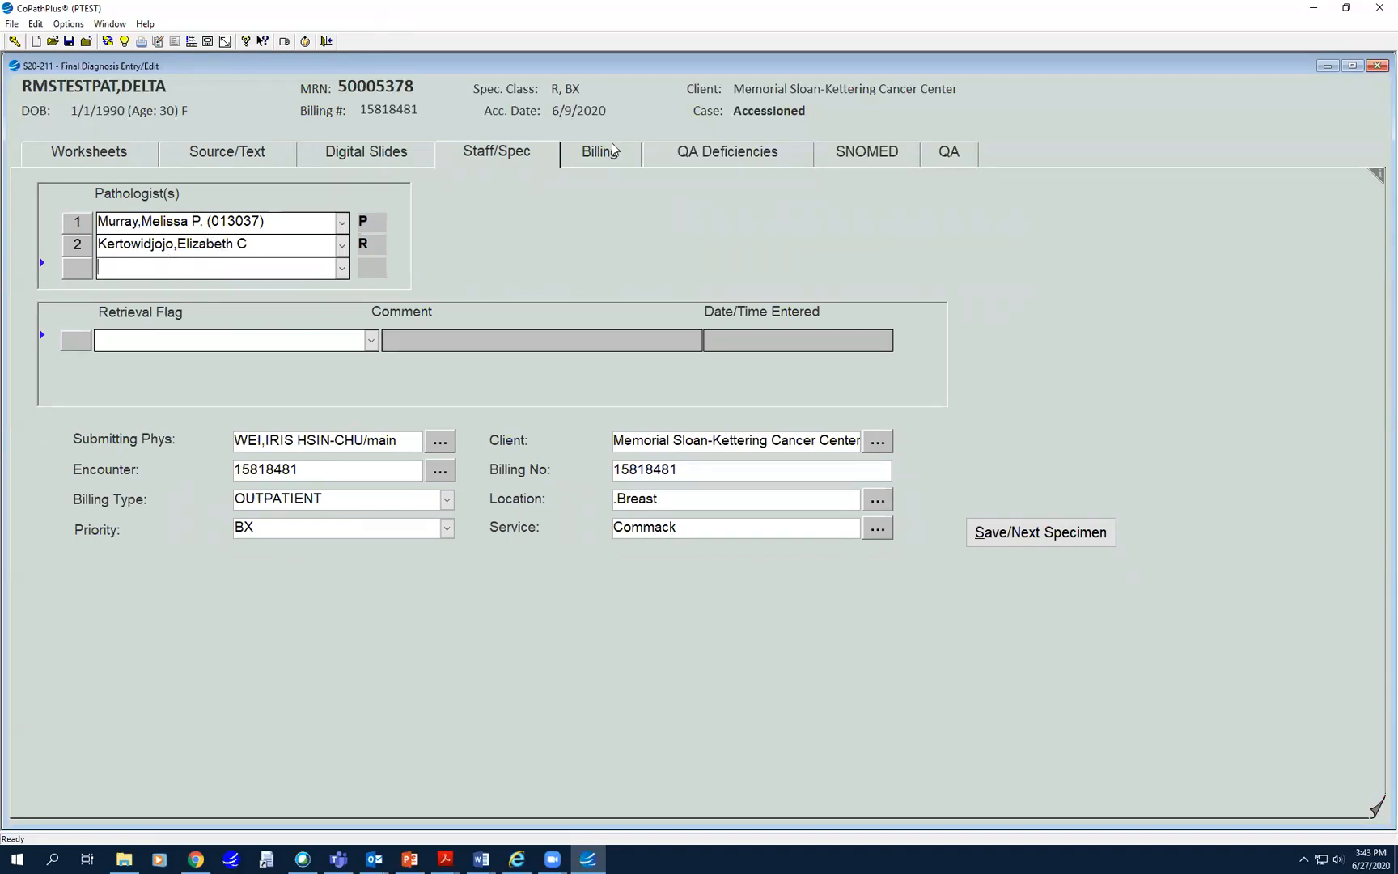
{"action": "left_click", "coordinate": [583, 159]}
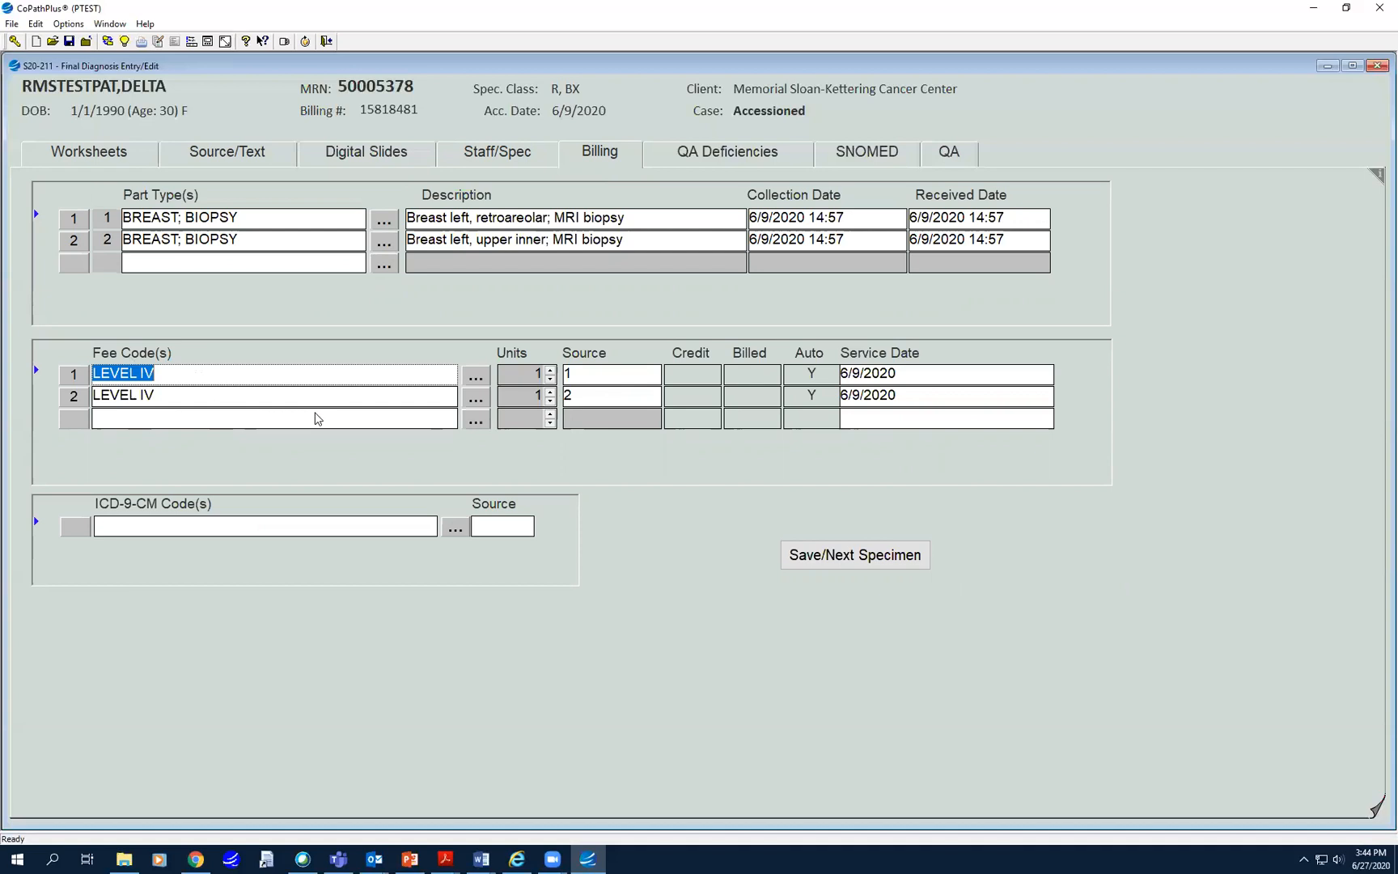
- Delete the second LEVEL IV fee code and try changing the remaining code to 5
{"action": "right_click", "coordinate": [195, 401]}
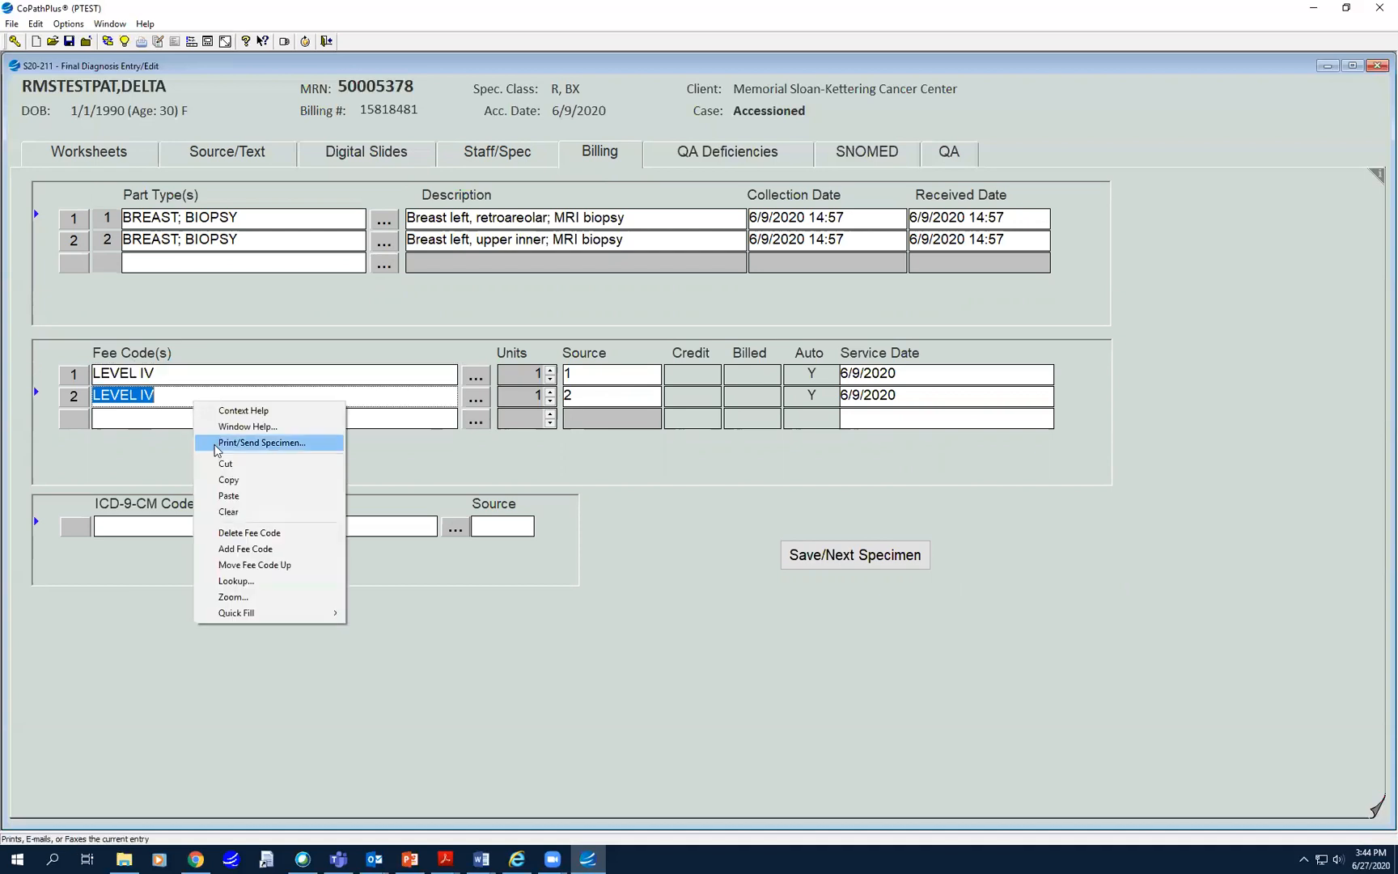
{"action": "left_click", "coordinate": [241, 535]}
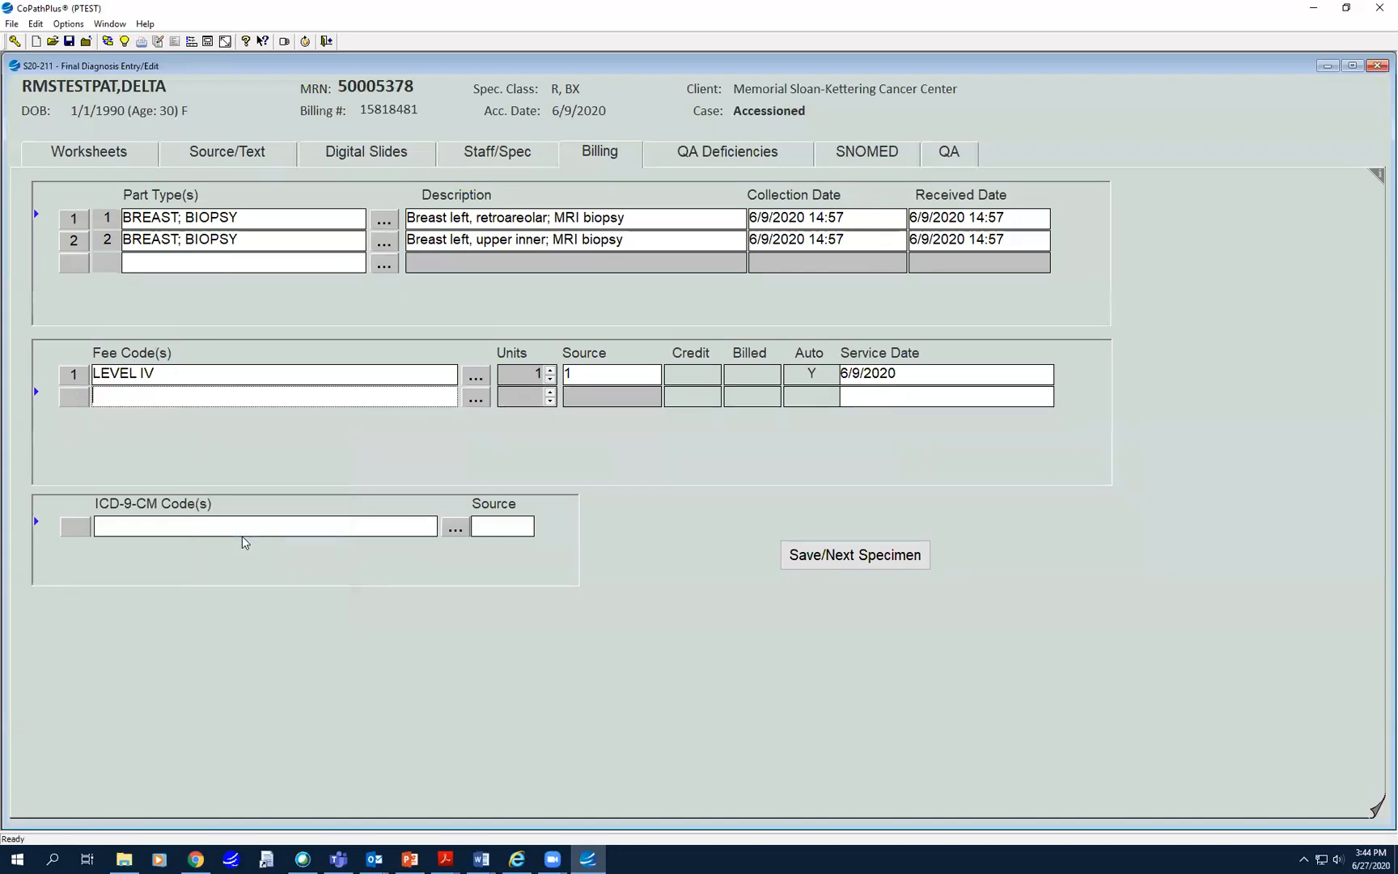
{"action": "left_click", "coordinate": [170, 378]}
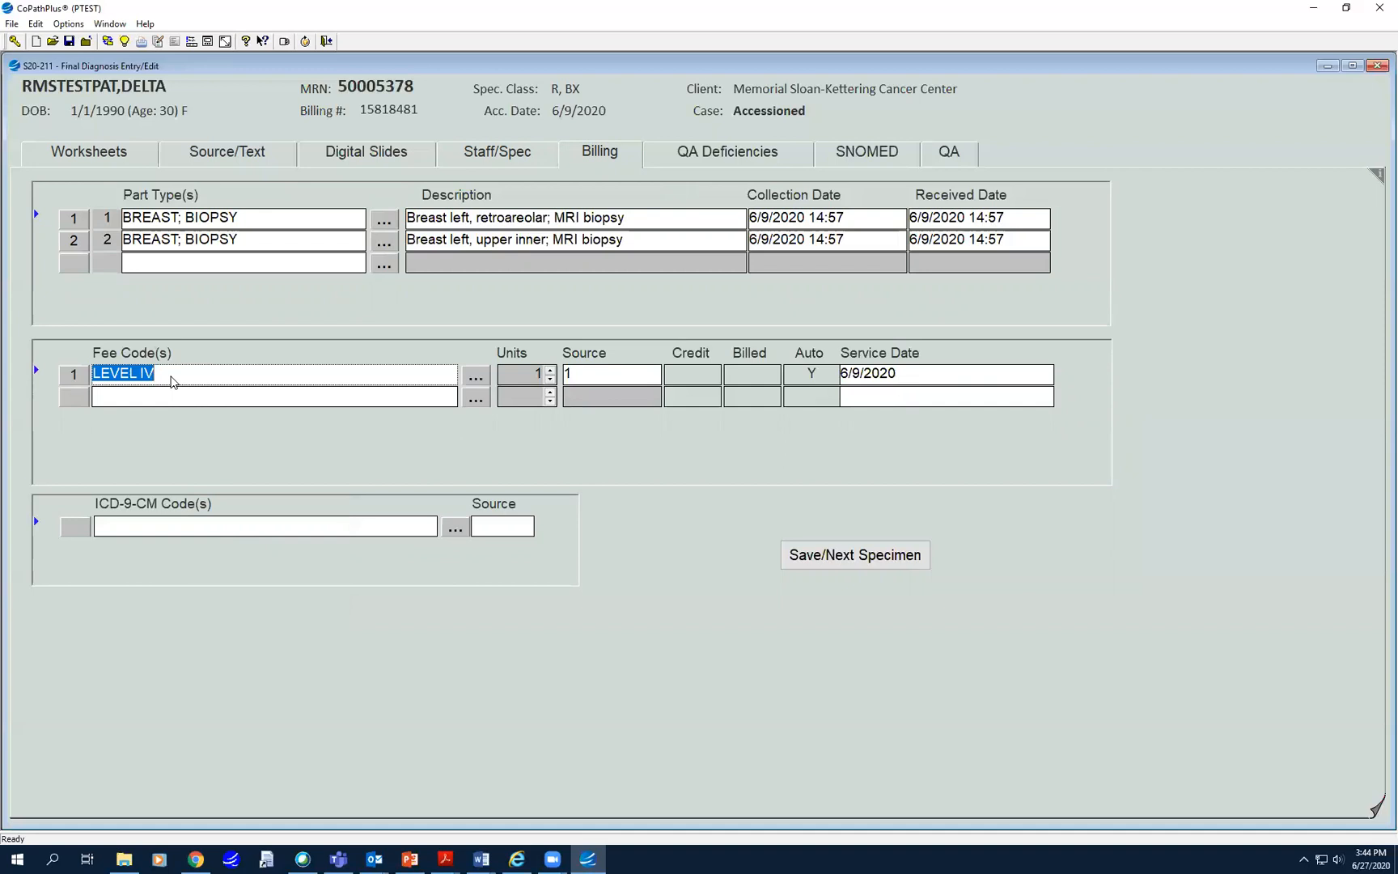
{"action": "key", "text": "BackSpace"}
{"action": "type", "text": "5"}
{"action": "key", "text": "Tab"}
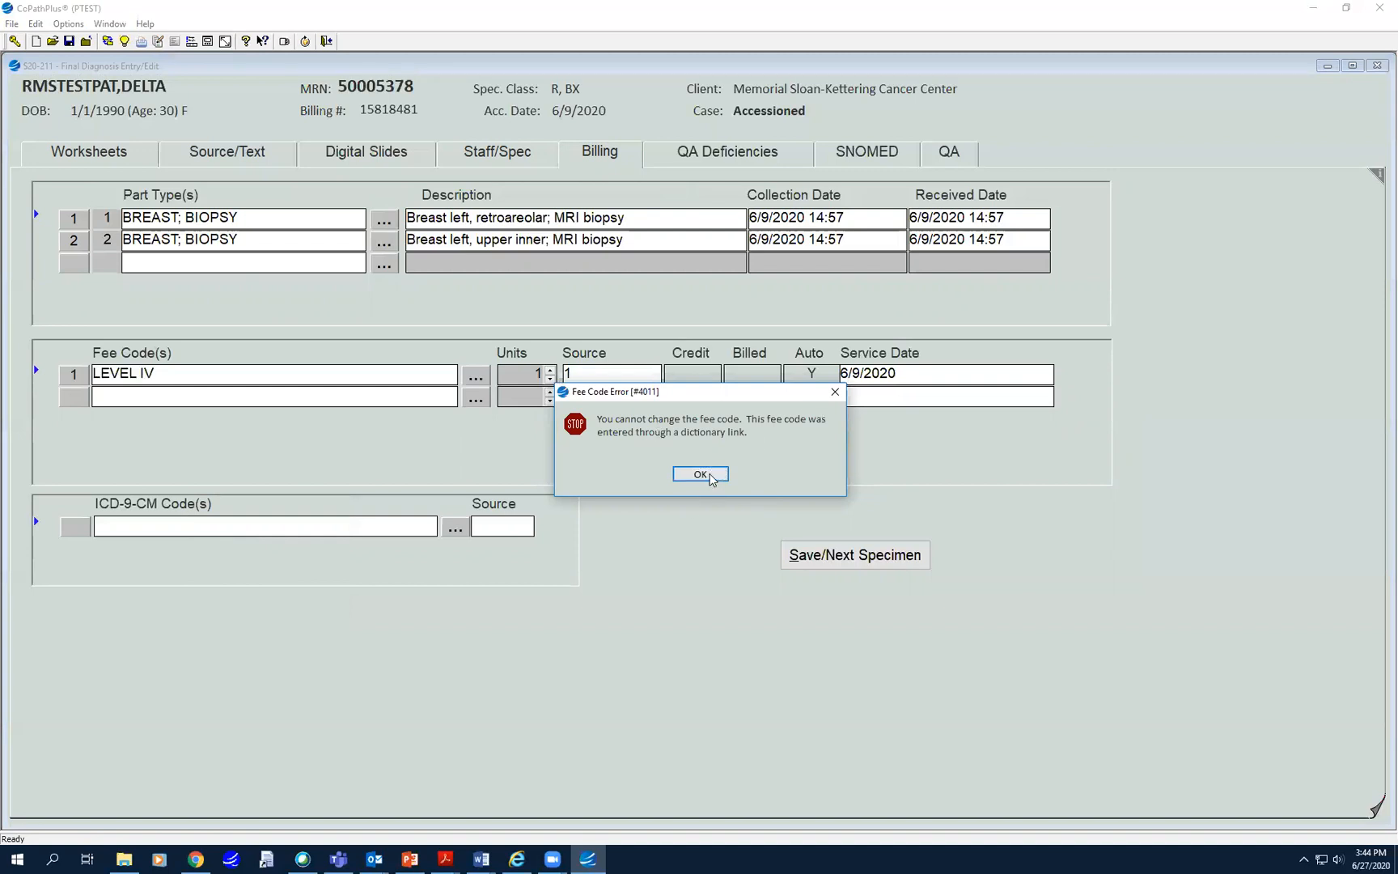
{"action": "left_click", "coordinate": [701, 475]}
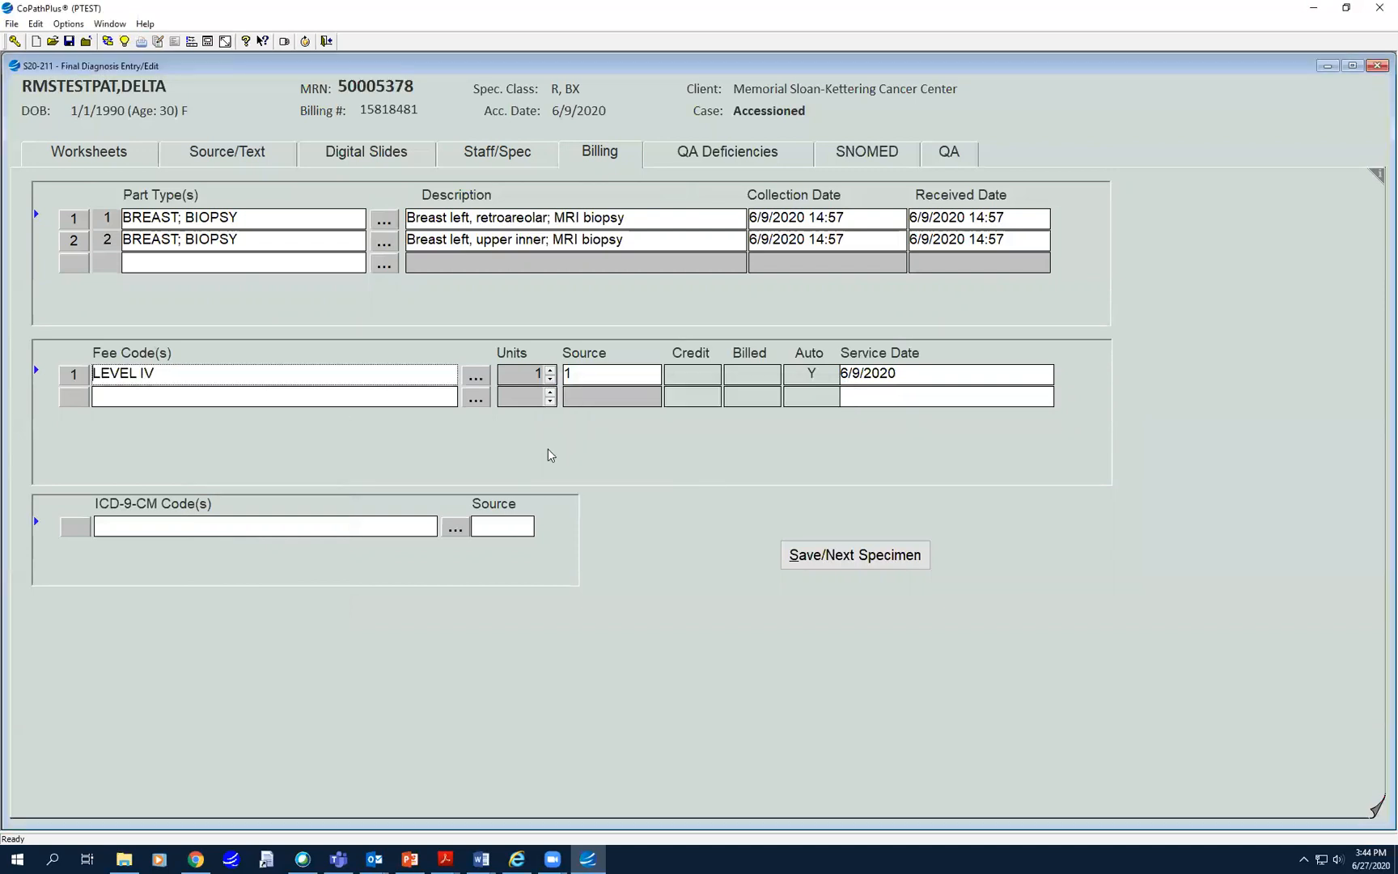
- Replace the LEVEL IV fee with fee code 15 (LEVEL V) for source part 1
{"action": "right_click", "coordinate": [136, 377]}
{"action": "left_click", "coordinate": [160, 459]}
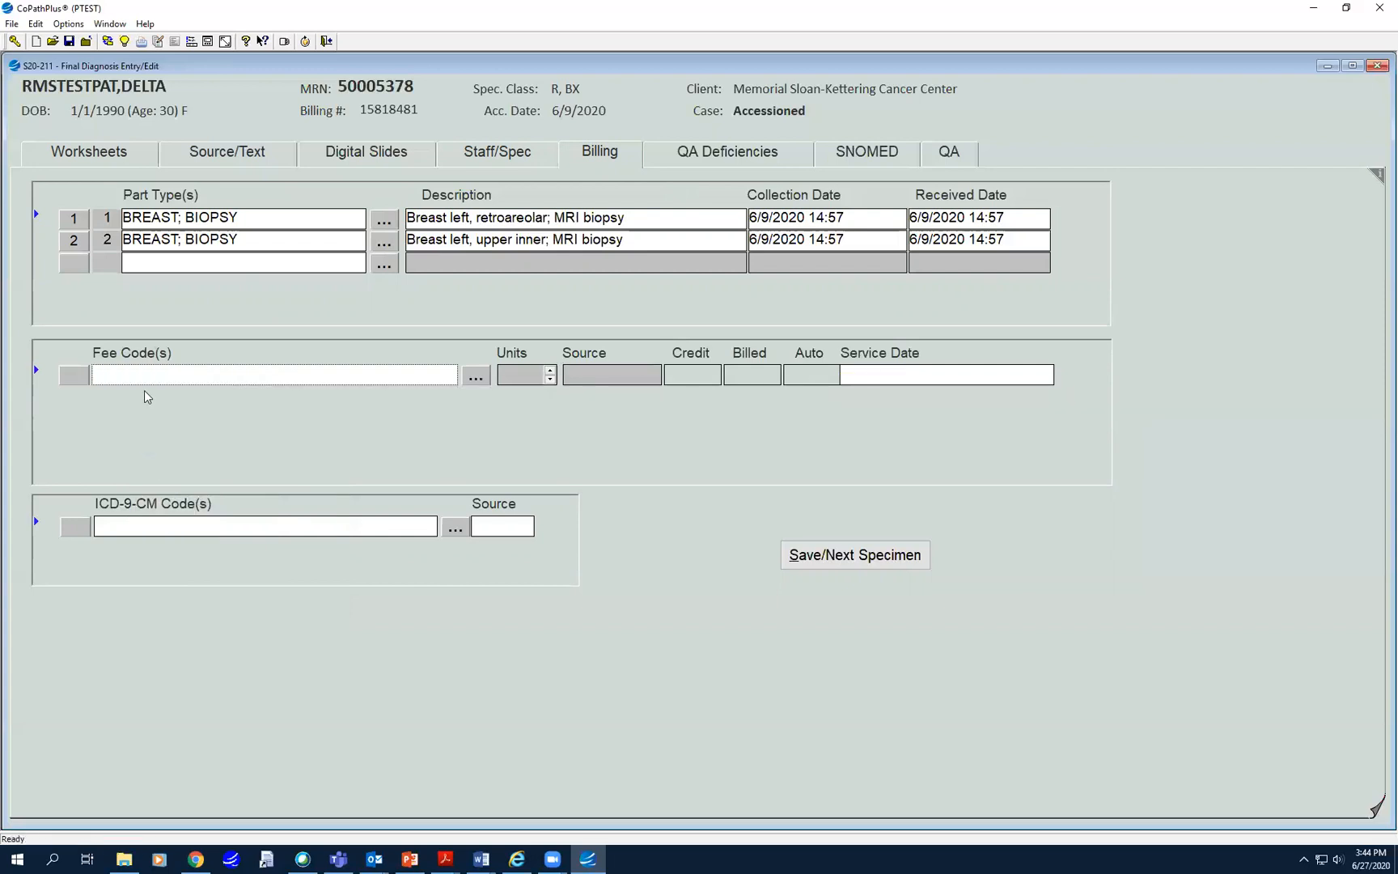
{"action": "type", "text": "15"}
{"action": "key", "text": "Tab"}
{"action": "left_click", "coordinate": [617, 375]}
{"action": "type", "text": "1"}
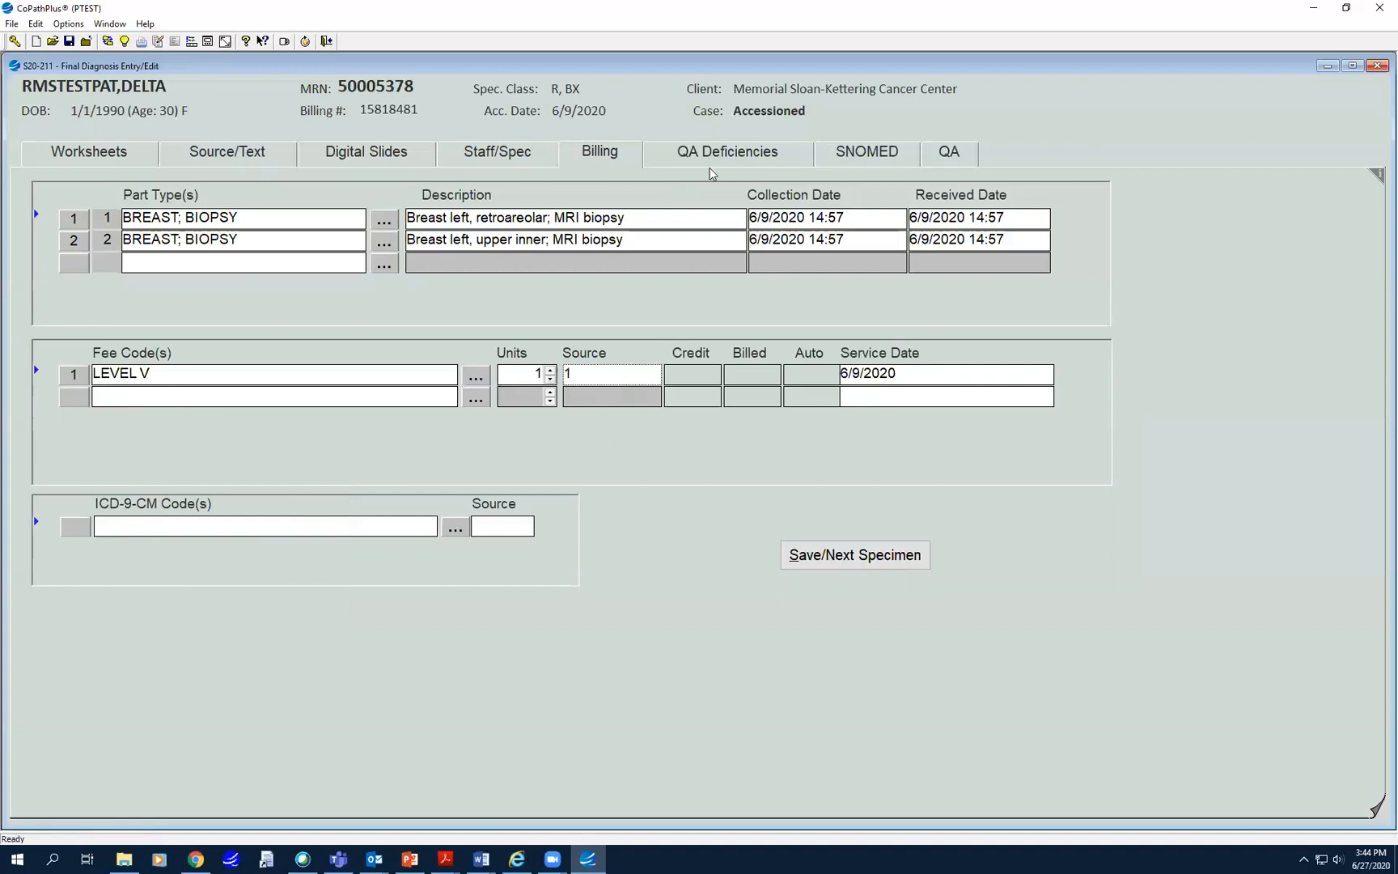
- Recheck the Worksheets, Staff/Spec and Billing pages, then show the QA form
{"action": "left_click", "coordinate": [94, 153]}
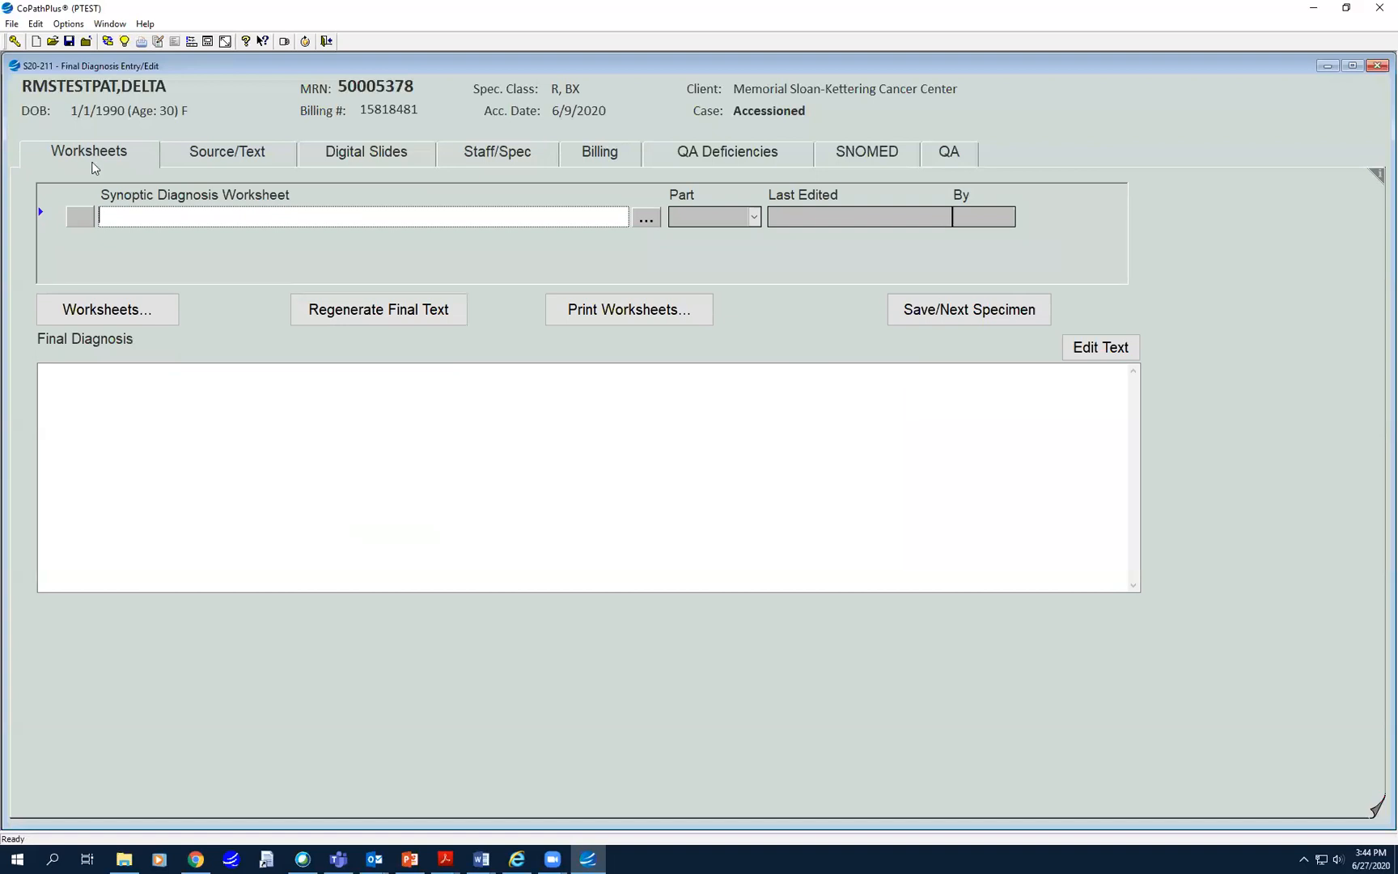
{"action": "left_click", "coordinate": [550, 158]}
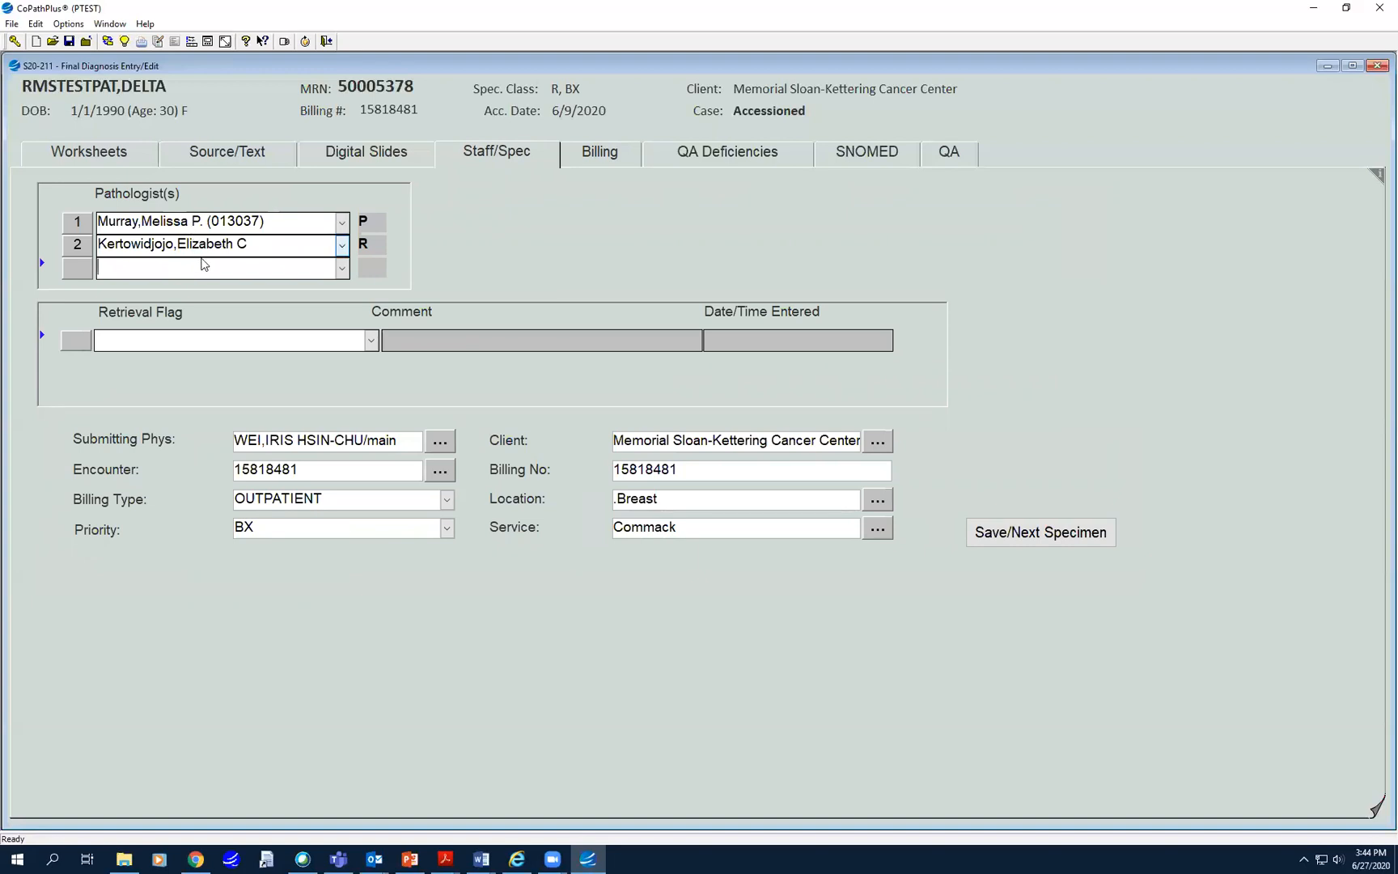
{"action": "left_click", "coordinate": [589, 154]}
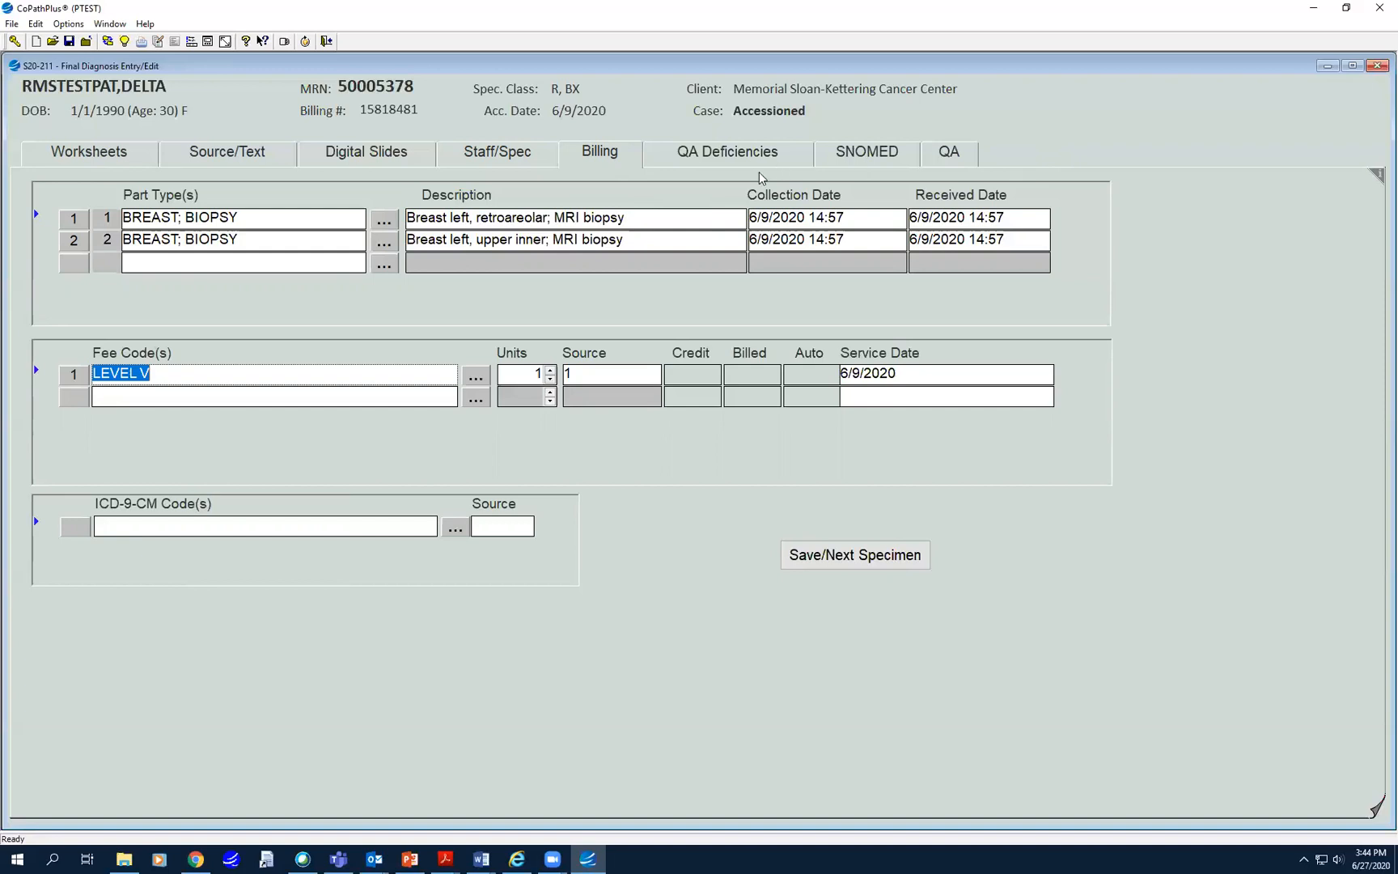
{"action": "left_click", "coordinate": [962, 156]}
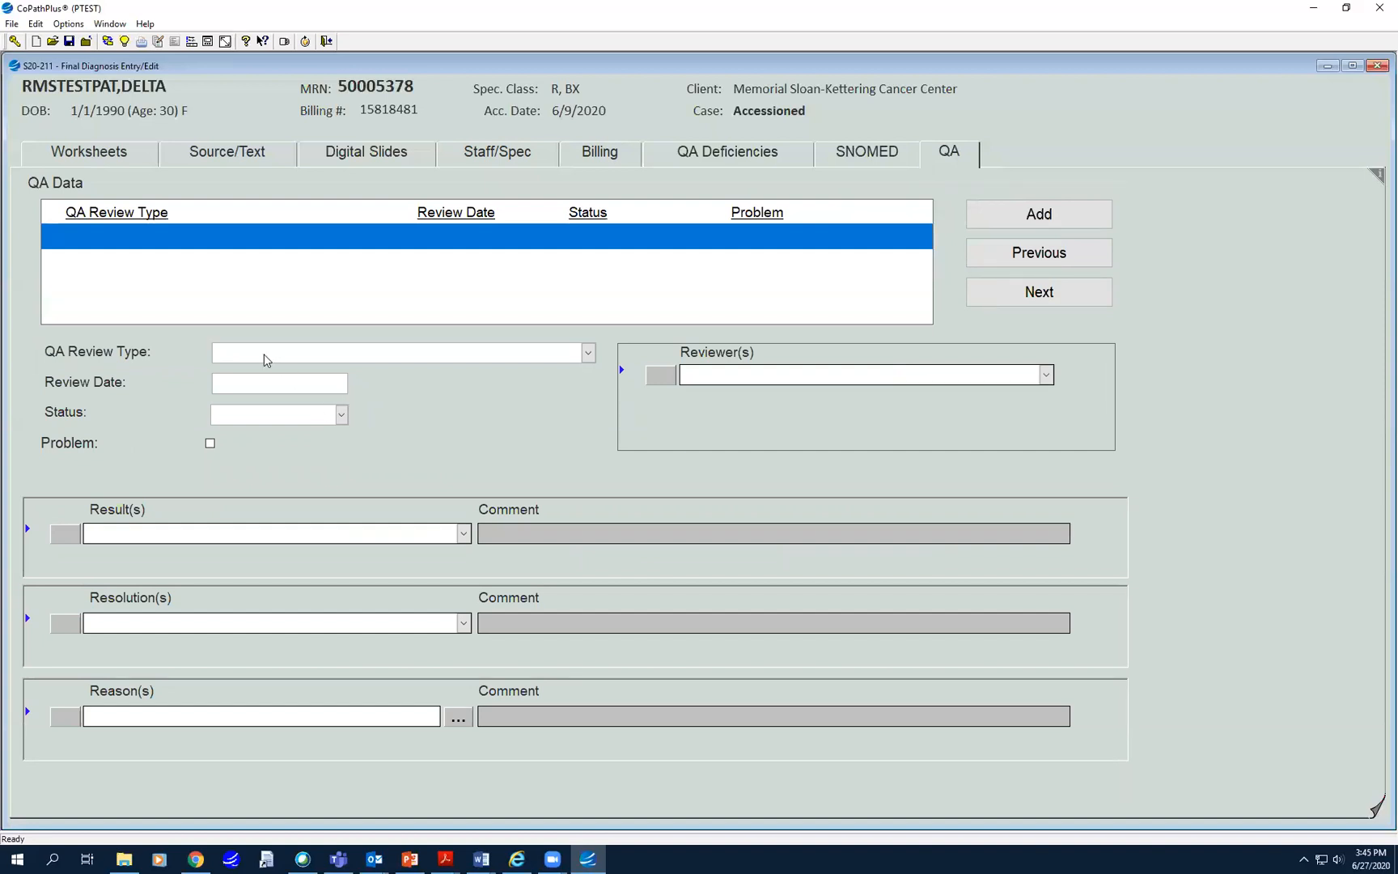
- Set the QA review type to Outside slides reviewed by MSK and add a second reviewer
{"action": "type", "text": "Outside slides reviewed by MSK"}
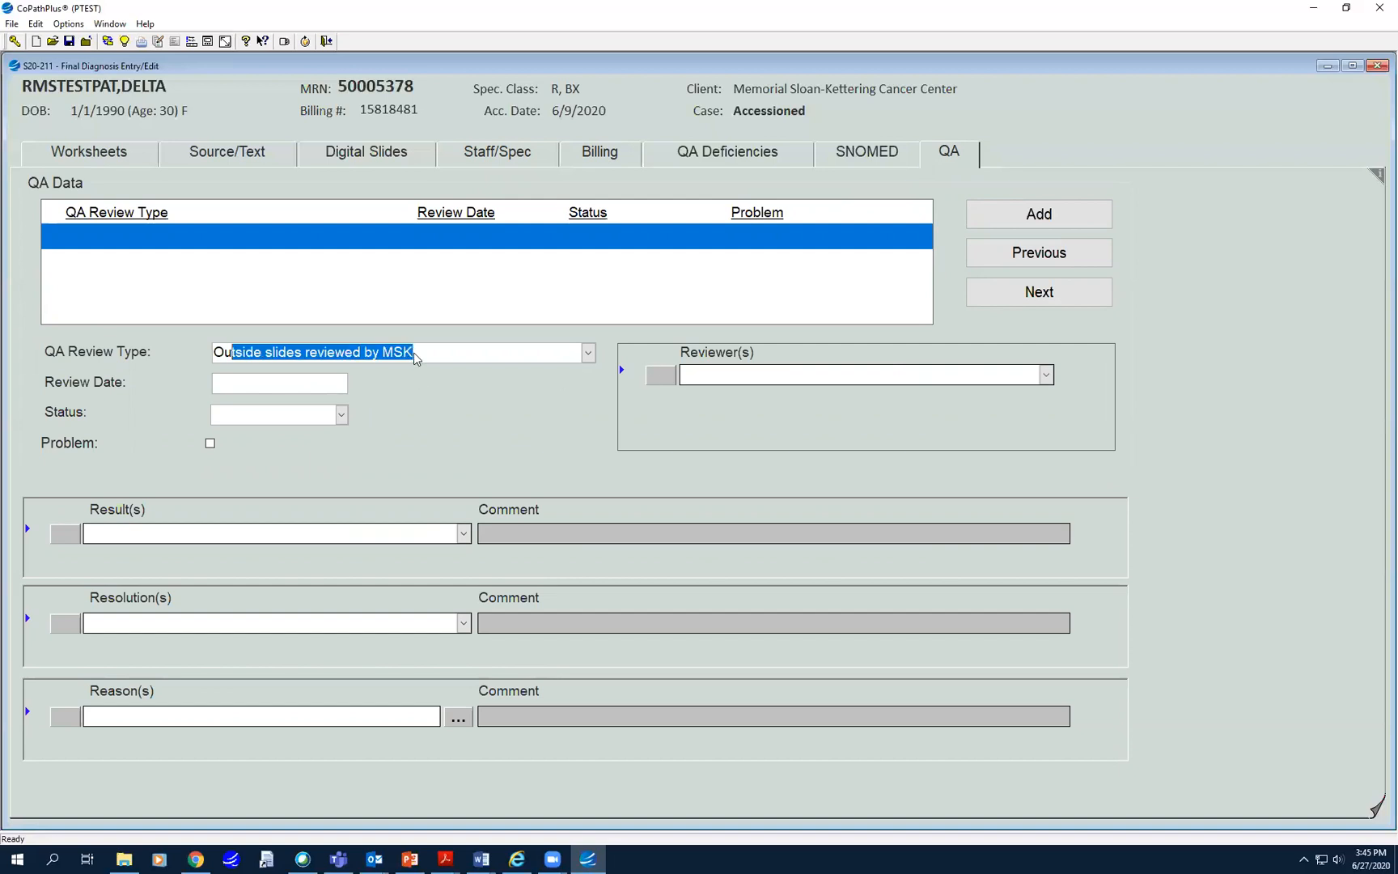
{"action": "key", "text": "Tab"}
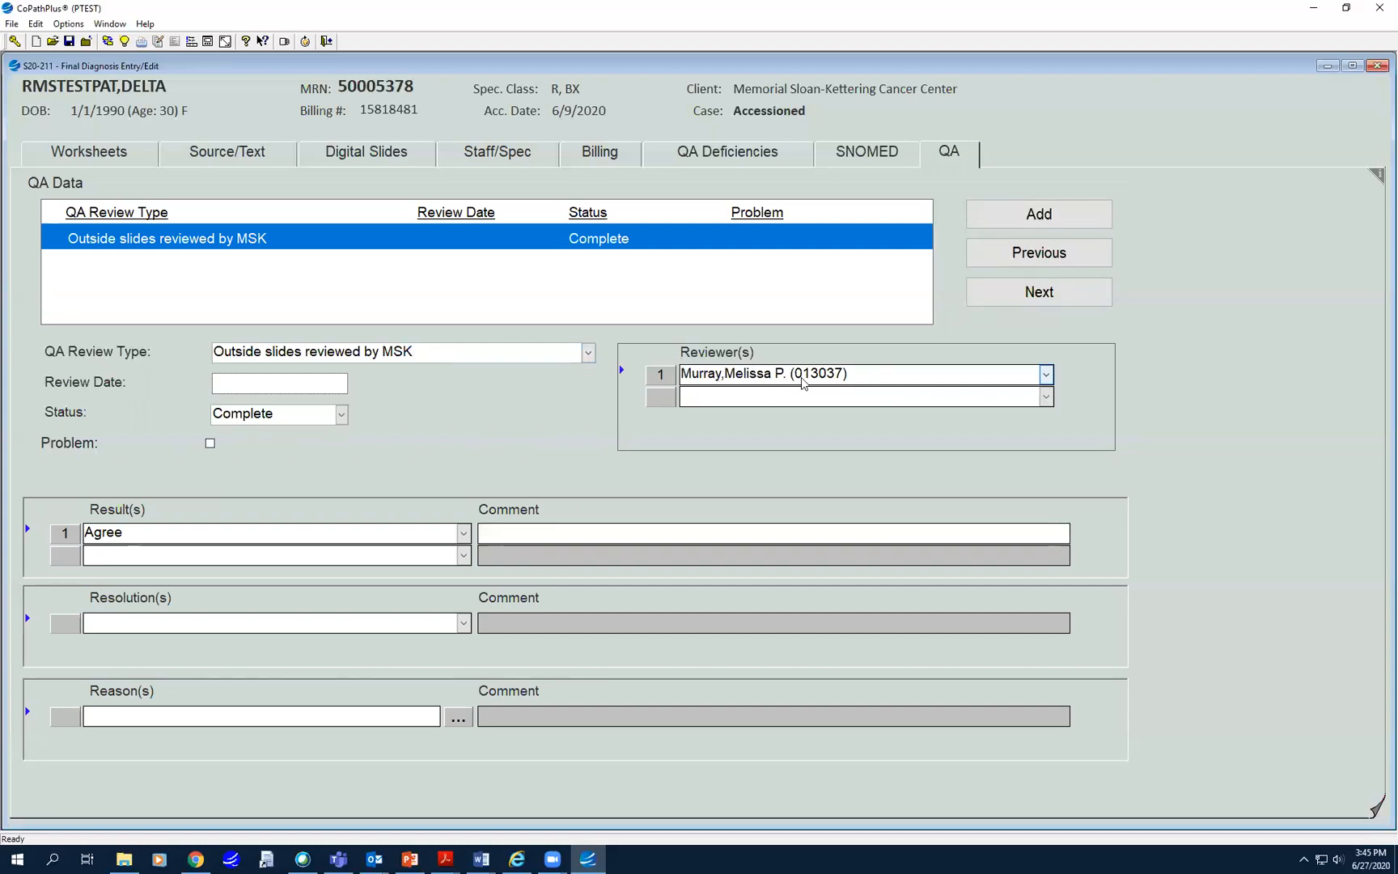
{"action": "left_click", "coordinate": [757, 397]}
{"action": "type", "text": "Ket"}
{"action": "key", "text": "BackSpace"}
{"action": "type", "text": "et"}
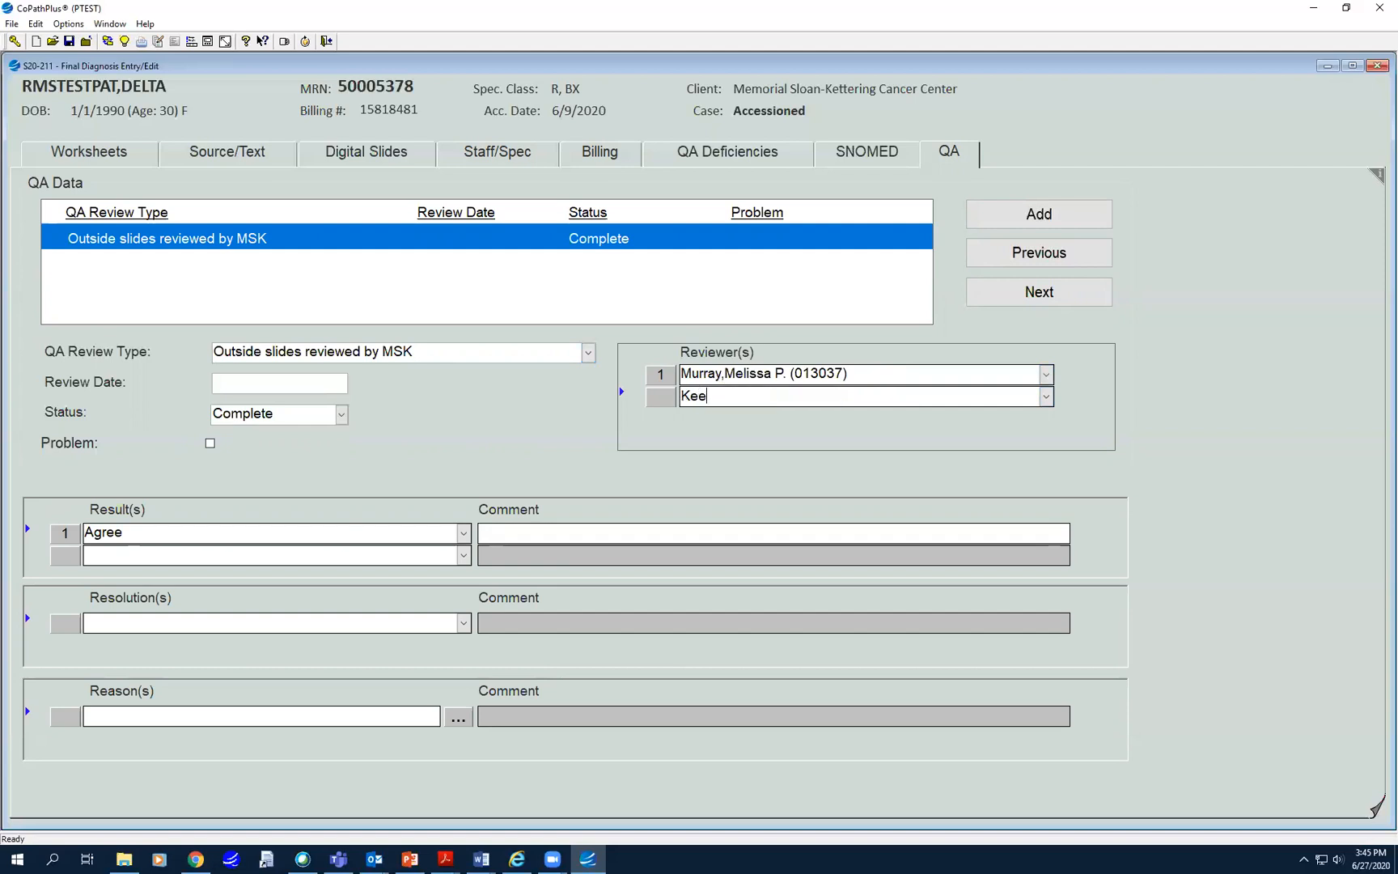
{"action": "key", "text": "BackSpace"}
{"action": "key", "text": "BackSpace"}
{"action": "type", "text": "rt"}
{"action": "key", "text": "Return"}
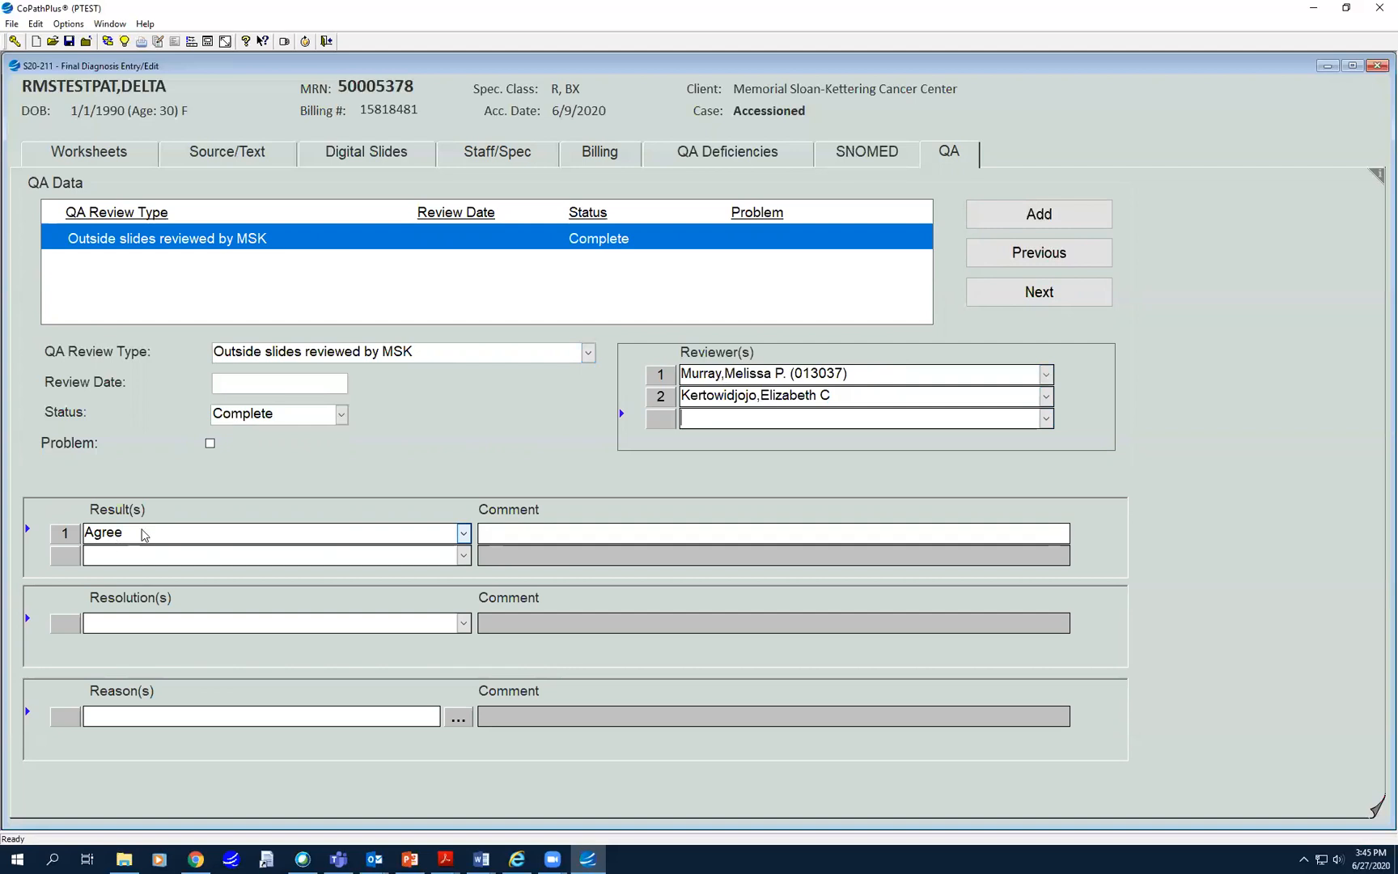
- Set the review result to Major Disagreement, then show the worksheets page
{"action": "left_click", "coordinate": [240, 540]}
{"action": "type", "text": "Minor"}
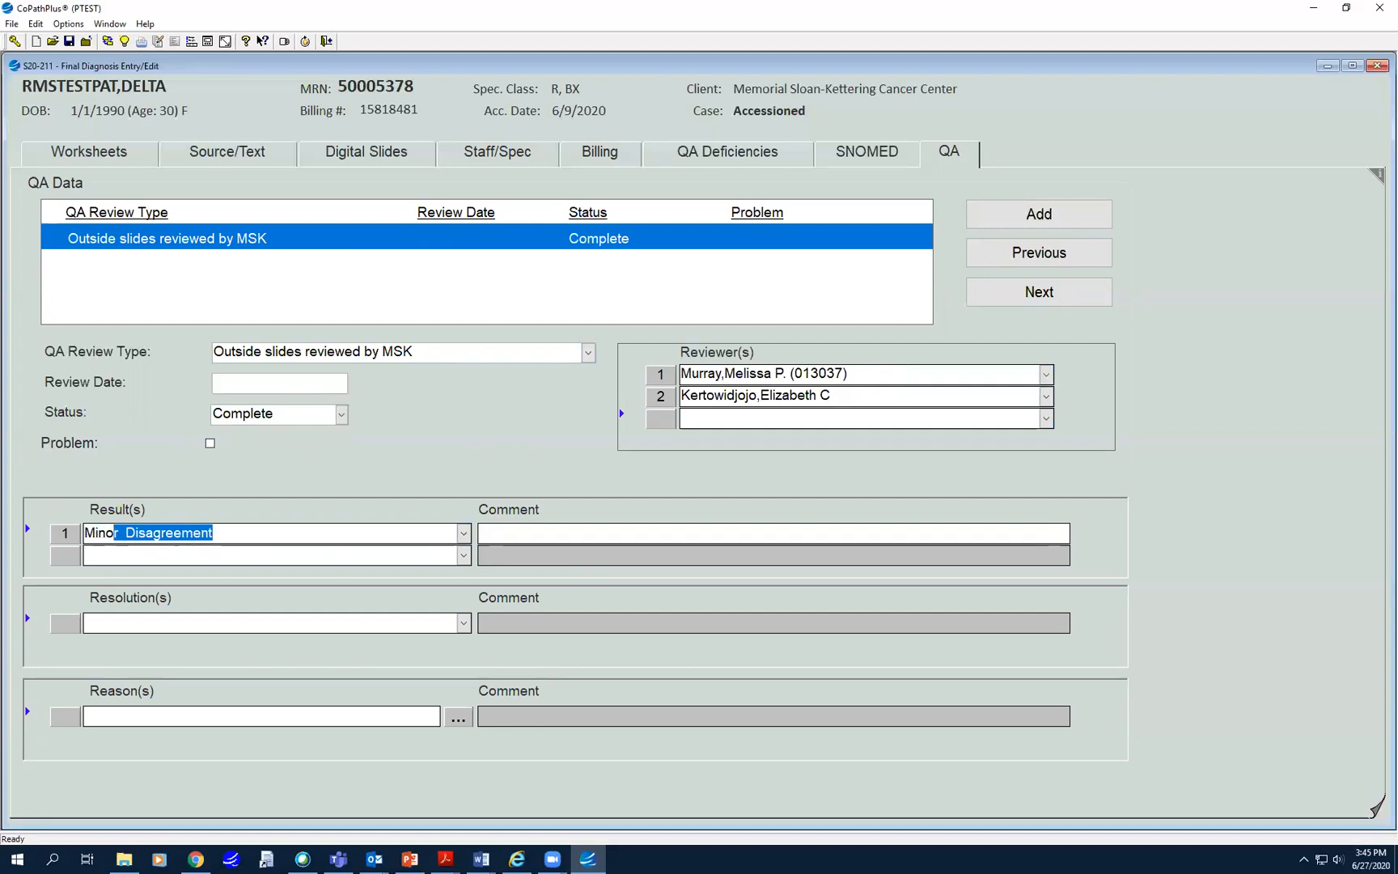
{"action": "key", "text": "BackSpace"}
{"action": "type", "text": "==="}
{"action": "key", "text": "BackSpace"}
{"action": "key", "text": "BackSpace"}
{"action": "key", "text": "BackSpace"}
{"action": "key", "text": "BackSpace"}
{"action": "key", "text": "BackSpace"}
{"action": "key", "text": "BackSpace"}
{"action": "key", "text": "BackSpace"}
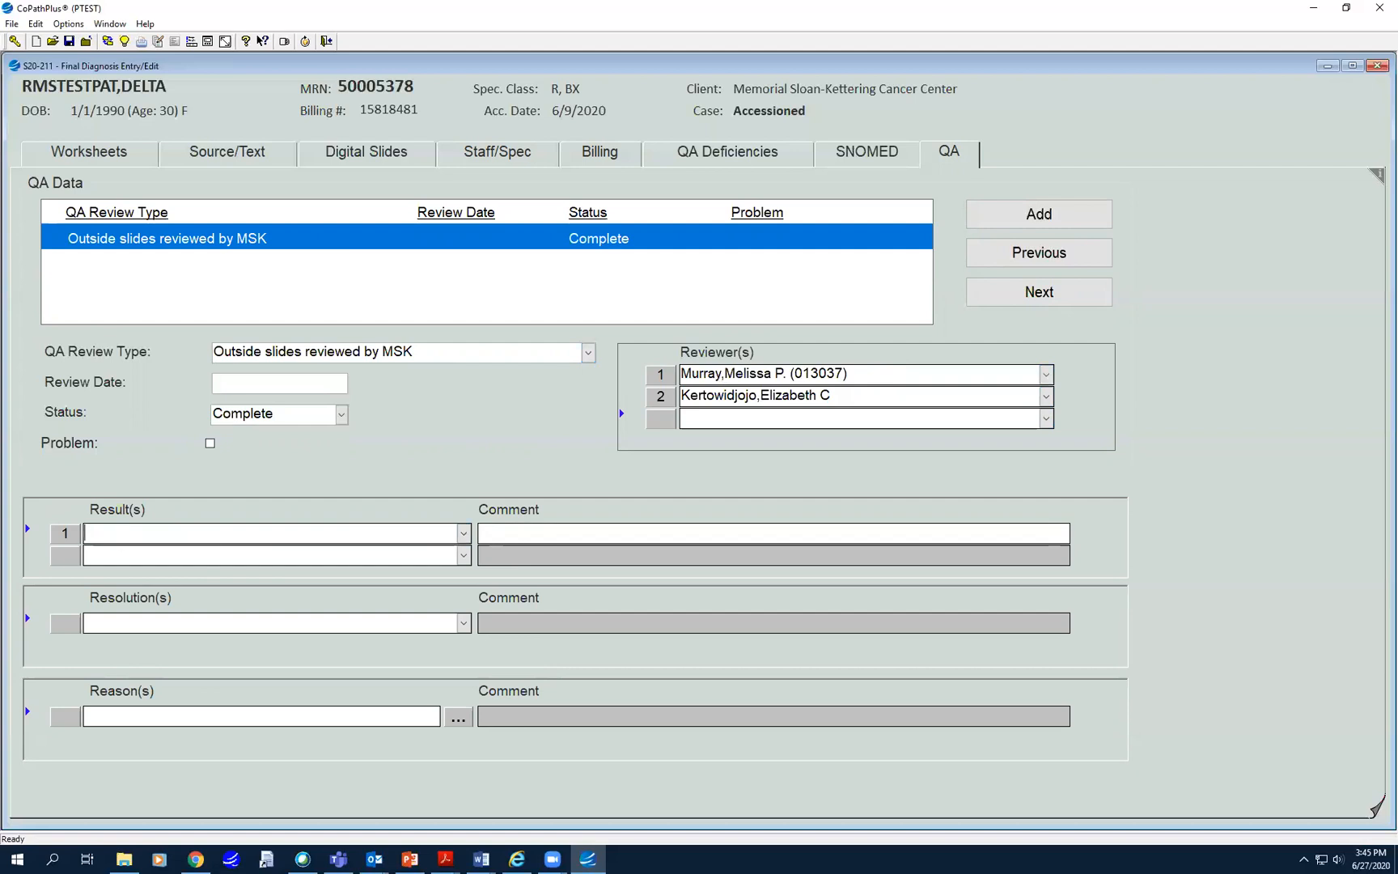
{"action": "type", "text": "Mar"}
{"action": "key", "text": "BackSpace"}
{"action": "type", "text": "r"}
{"action": "key", "text": "BackSpace"}
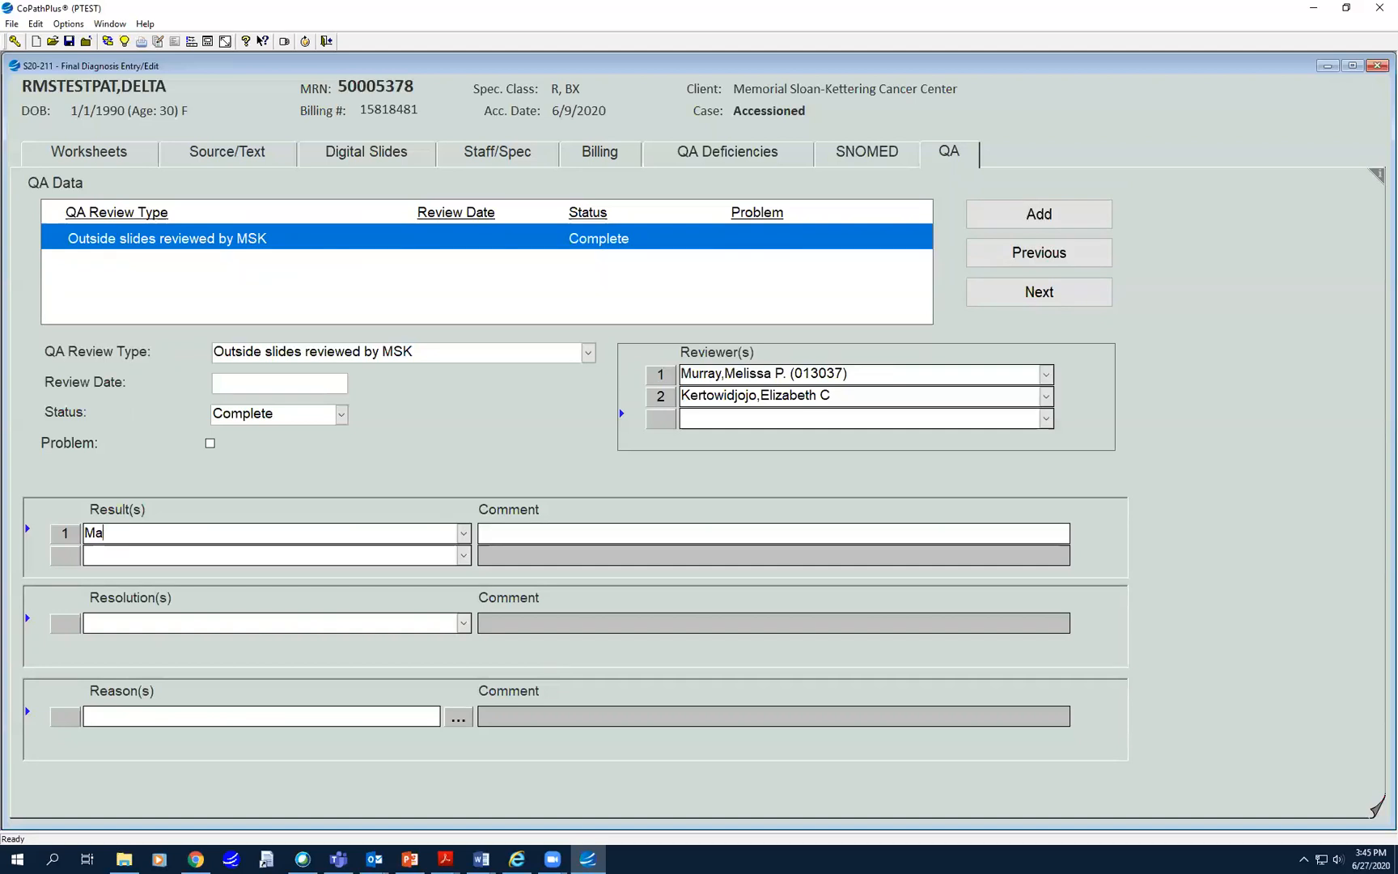
{"action": "type", "text": "jor Disagreement"}
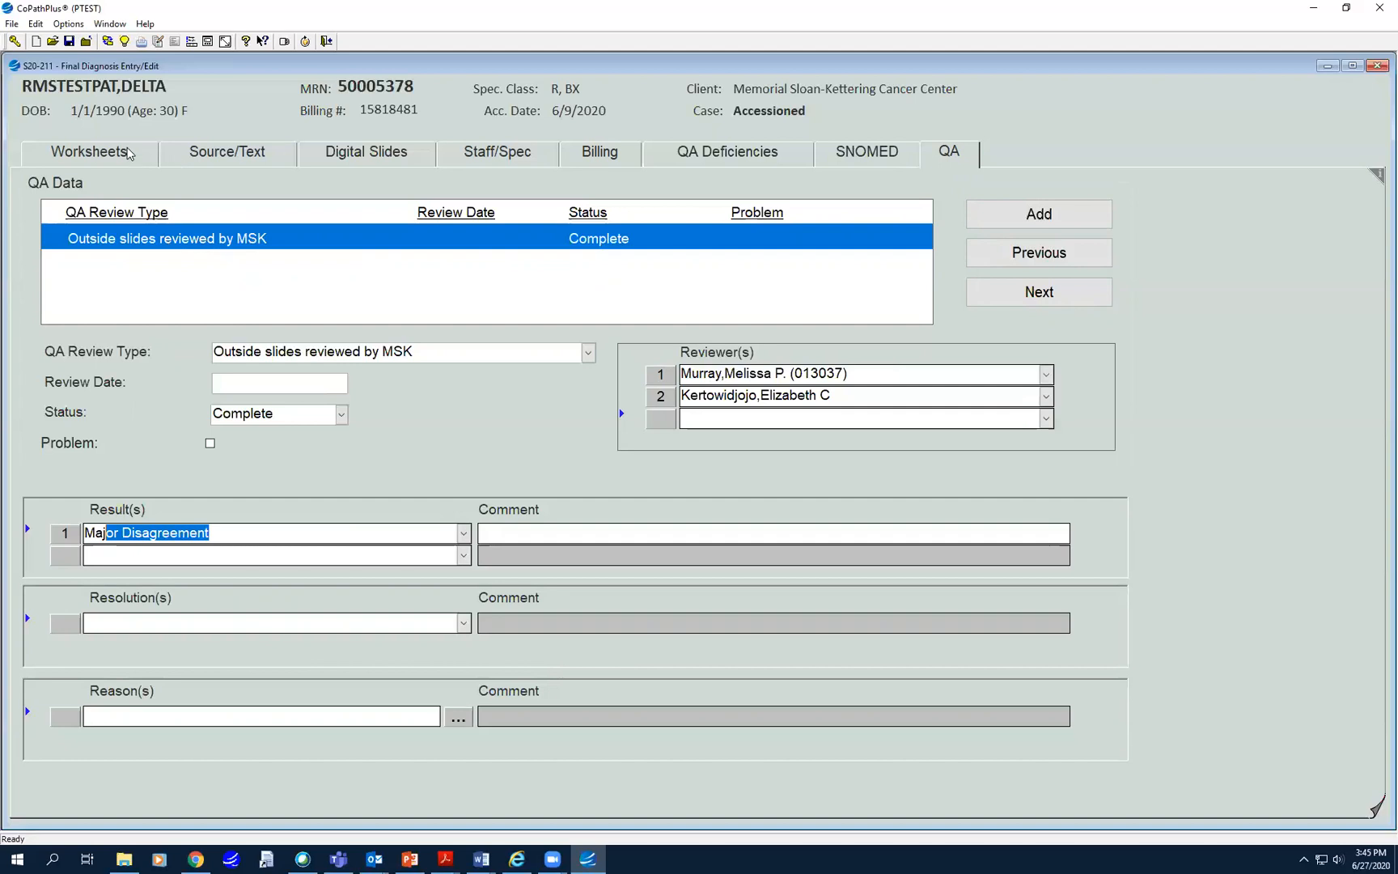
{"action": "left_click", "coordinate": [131, 154]}
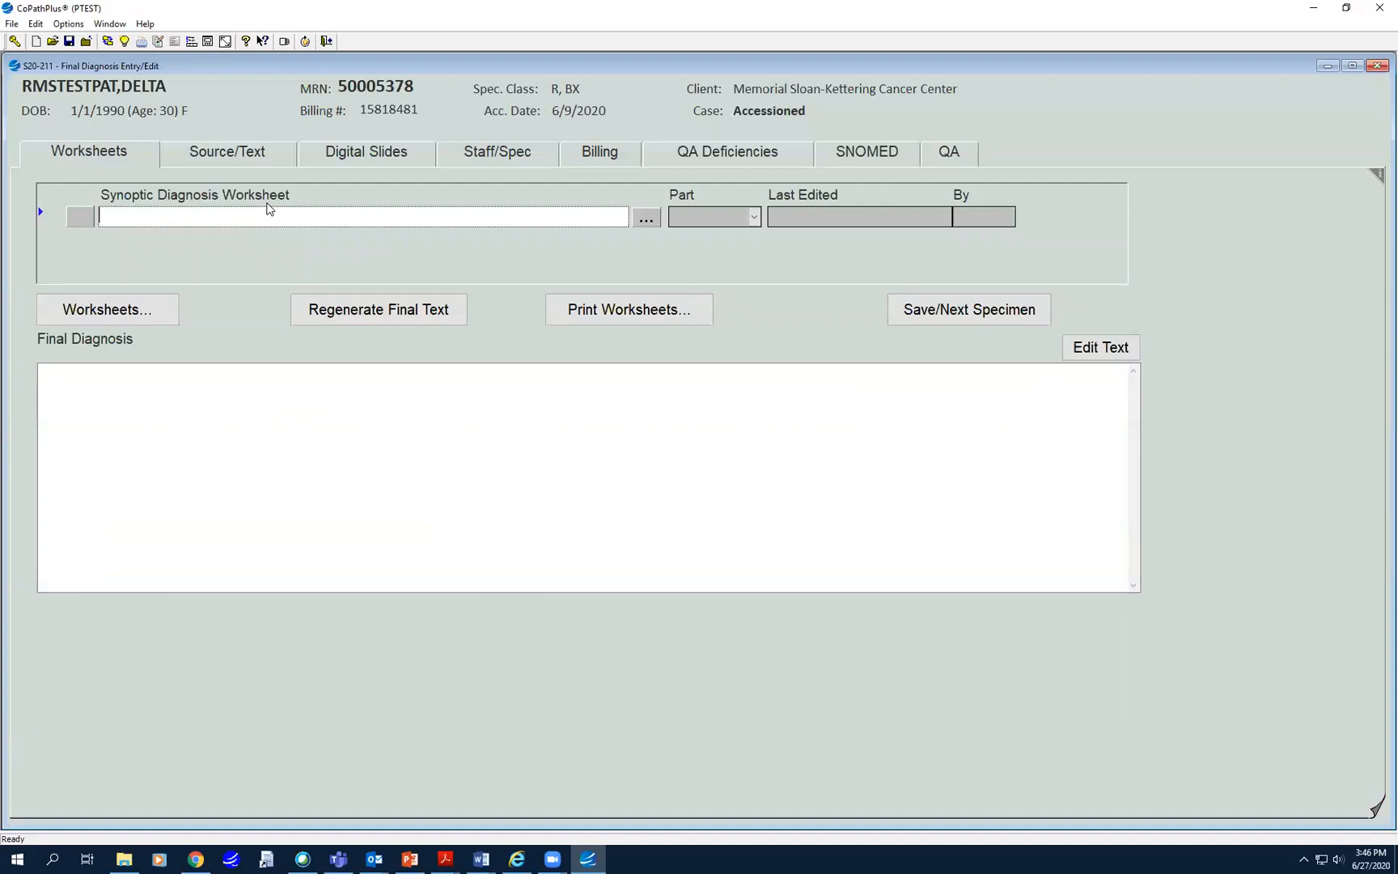
- Look up 'breast' worksheets, attach BREAST CORE BIOPSY - BENIGN to part 1, and open it
{"action": "type", "text": "breast"}
{"action": "left_click", "coordinate": [646, 217]}
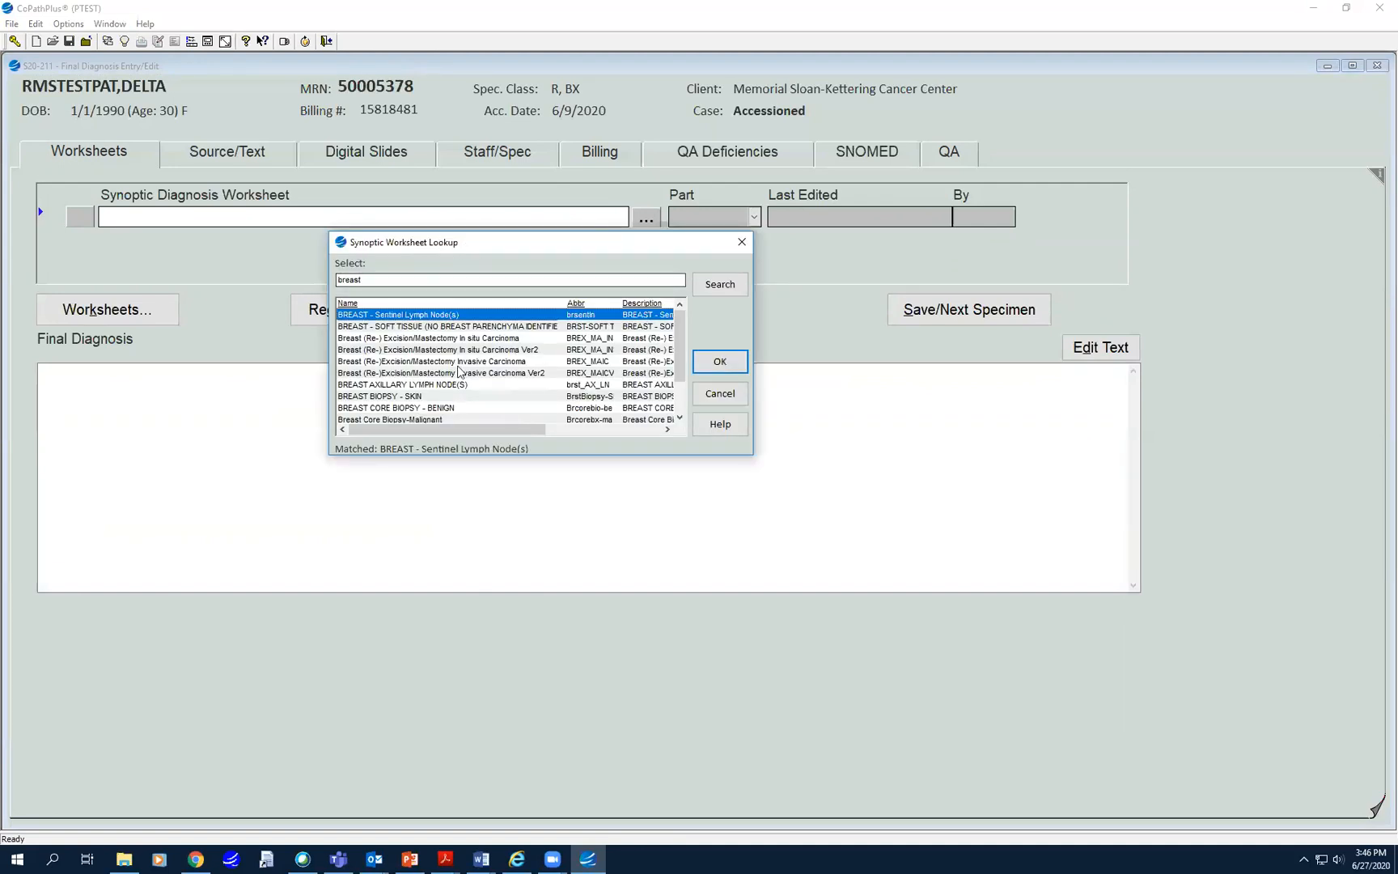
{"action": "left_click", "coordinate": [679, 420]}
{"action": "left_click", "coordinate": [678, 420]}
{"action": "left_click", "coordinate": [679, 420]}
{"action": "left_click", "coordinate": [679, 420]}
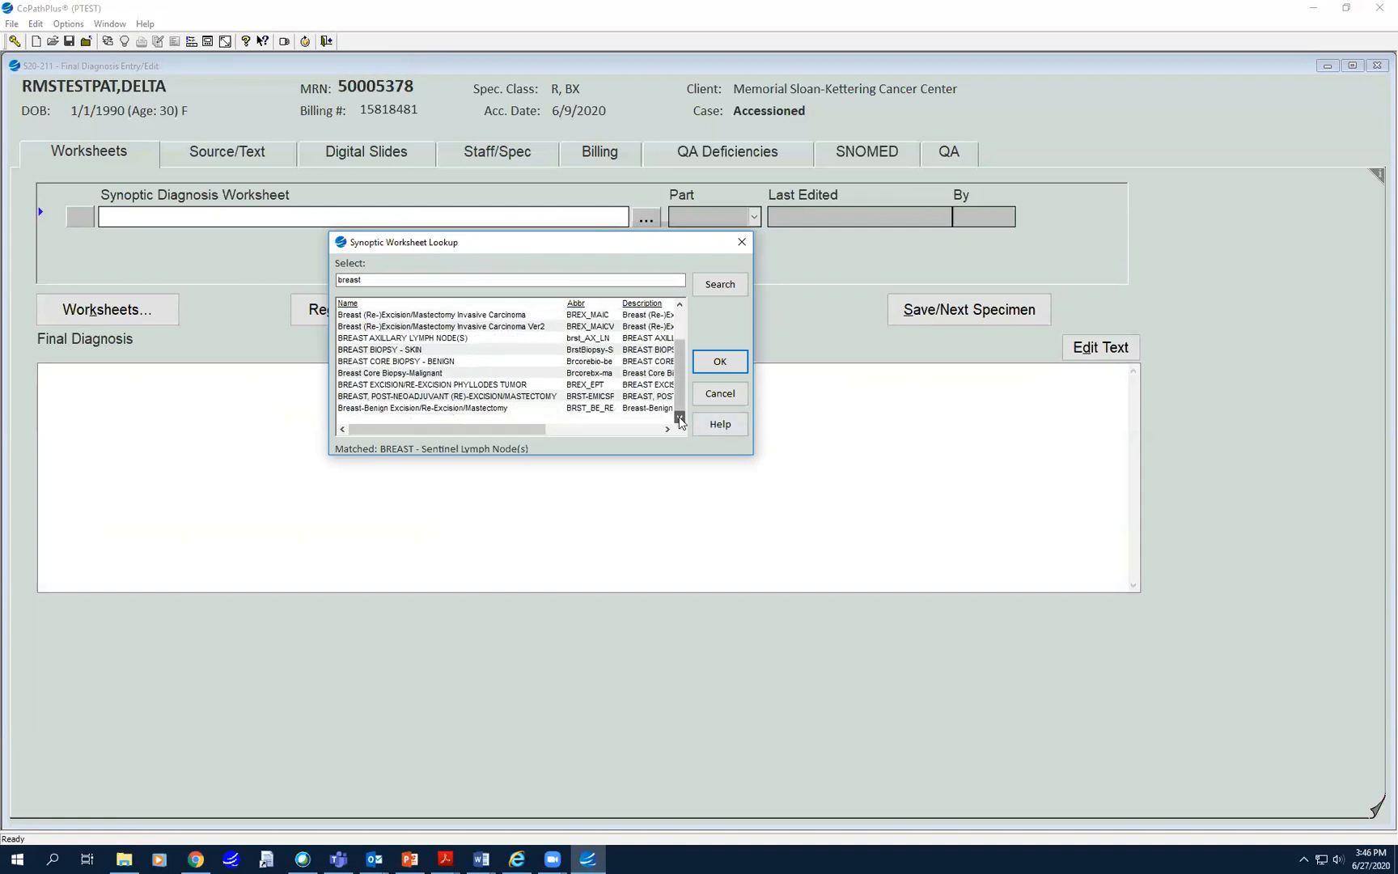
{"action": "left_click_drag", "start_coordinate": [678, 393], "coordinate": [677, 361]}
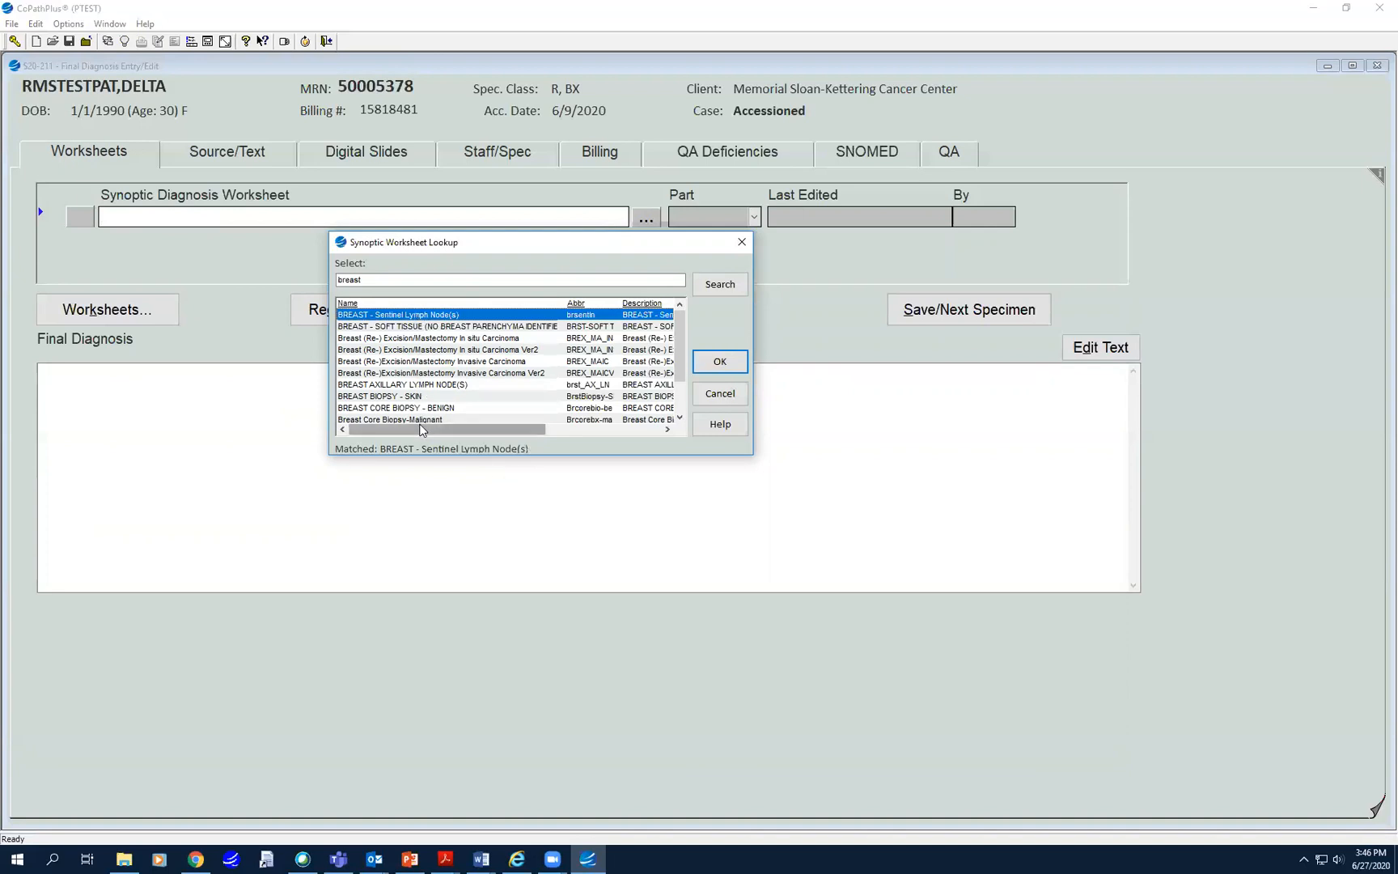
{"action": "left_click", "coordinate": [340, 410]}
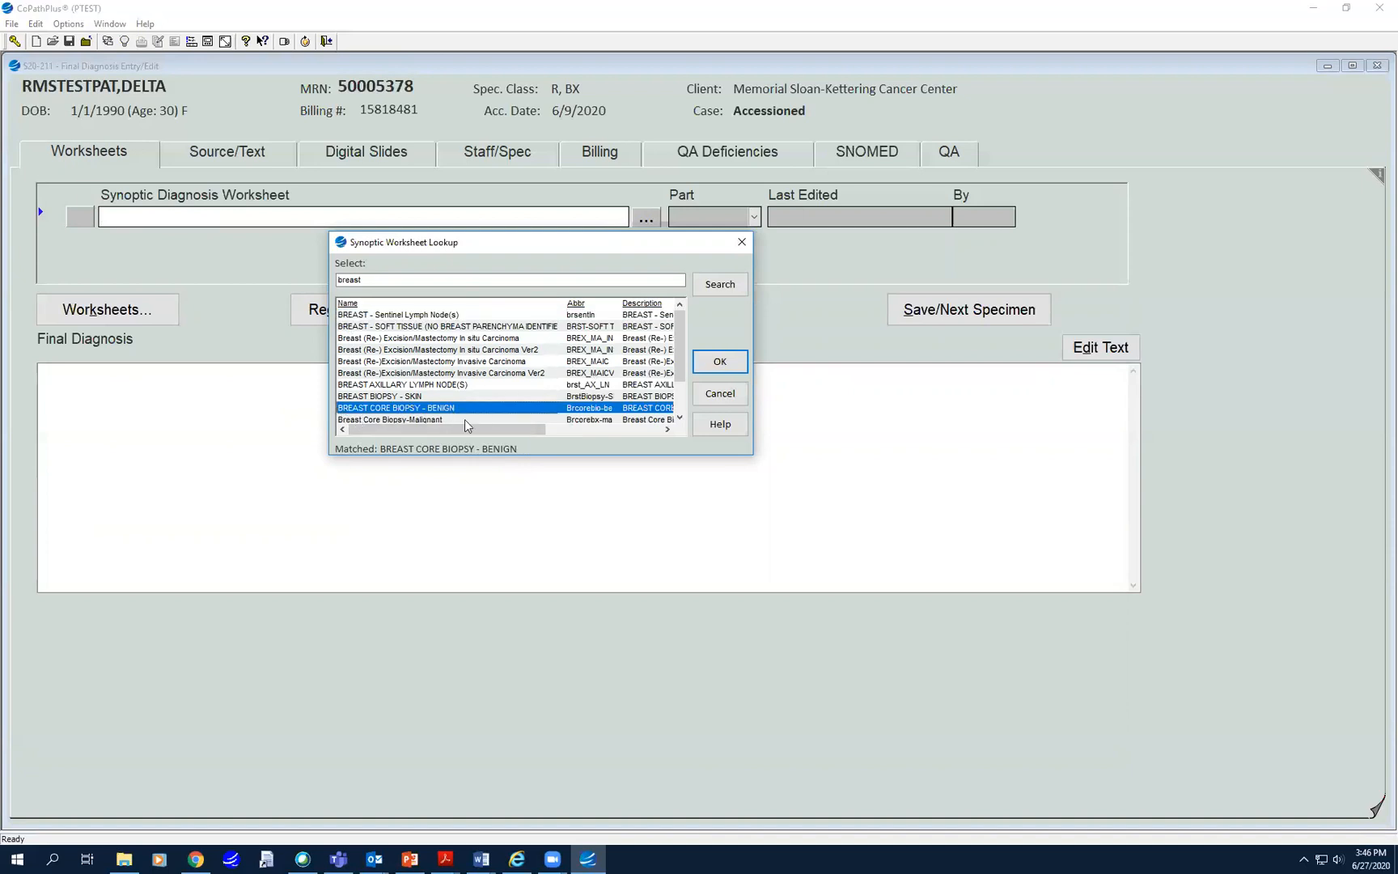
{"action": "left_click", "coordinate": [720, 364]}
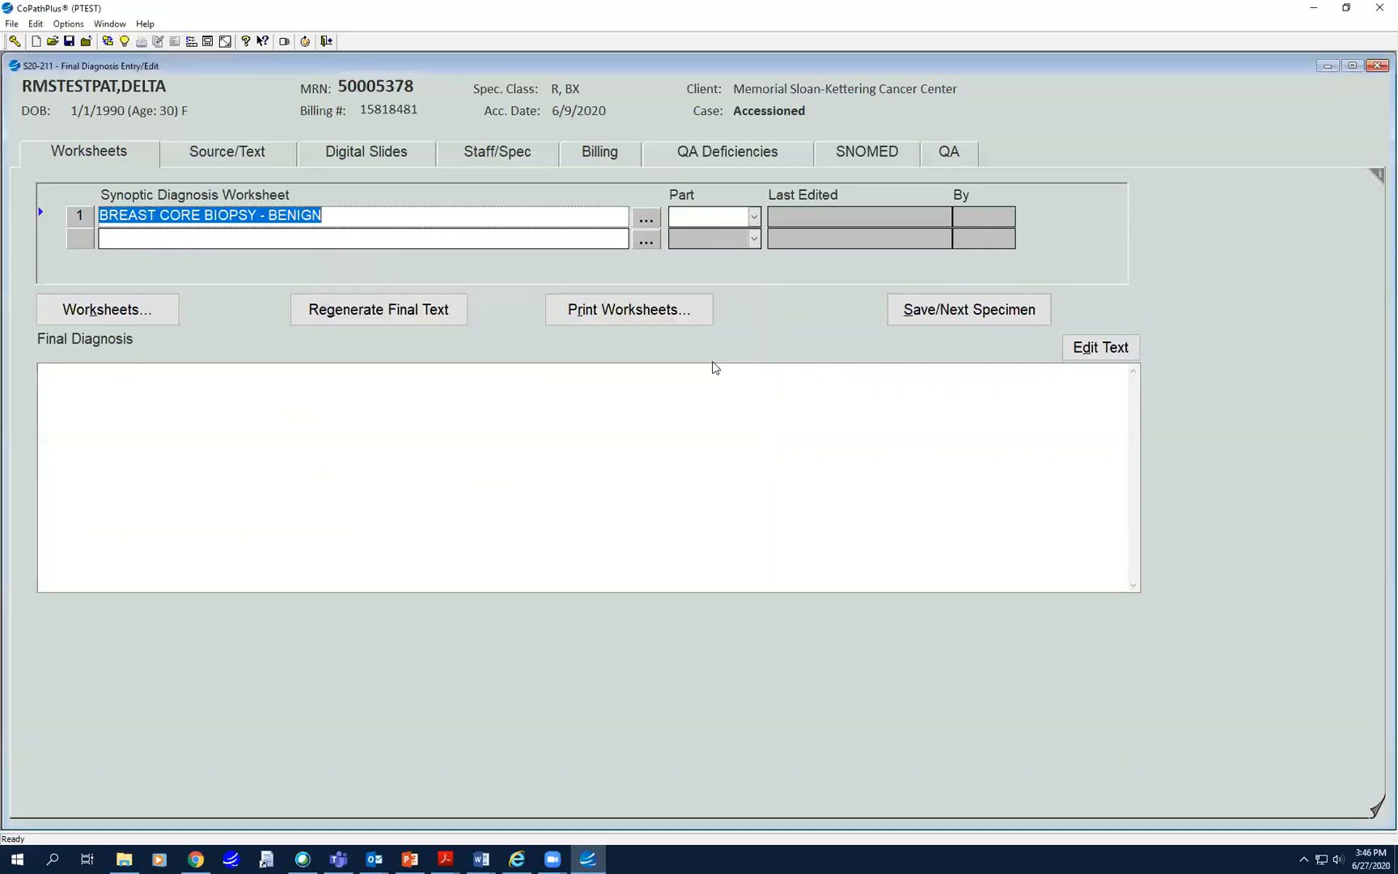
{"action": "left_click", "coordinate": [700, 215]}
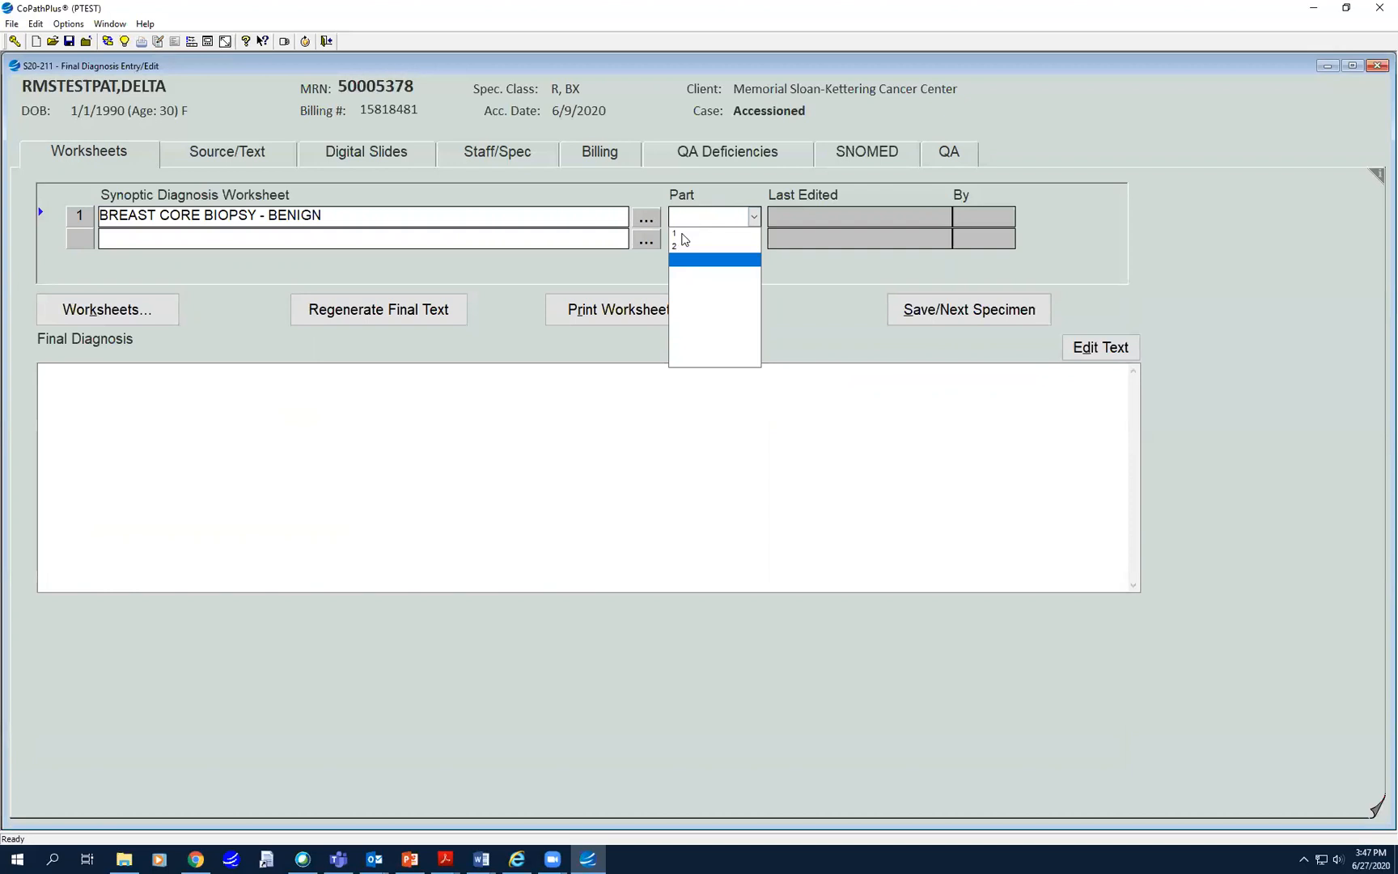
{"action": "left_click", "coordinate": [684, 238]}
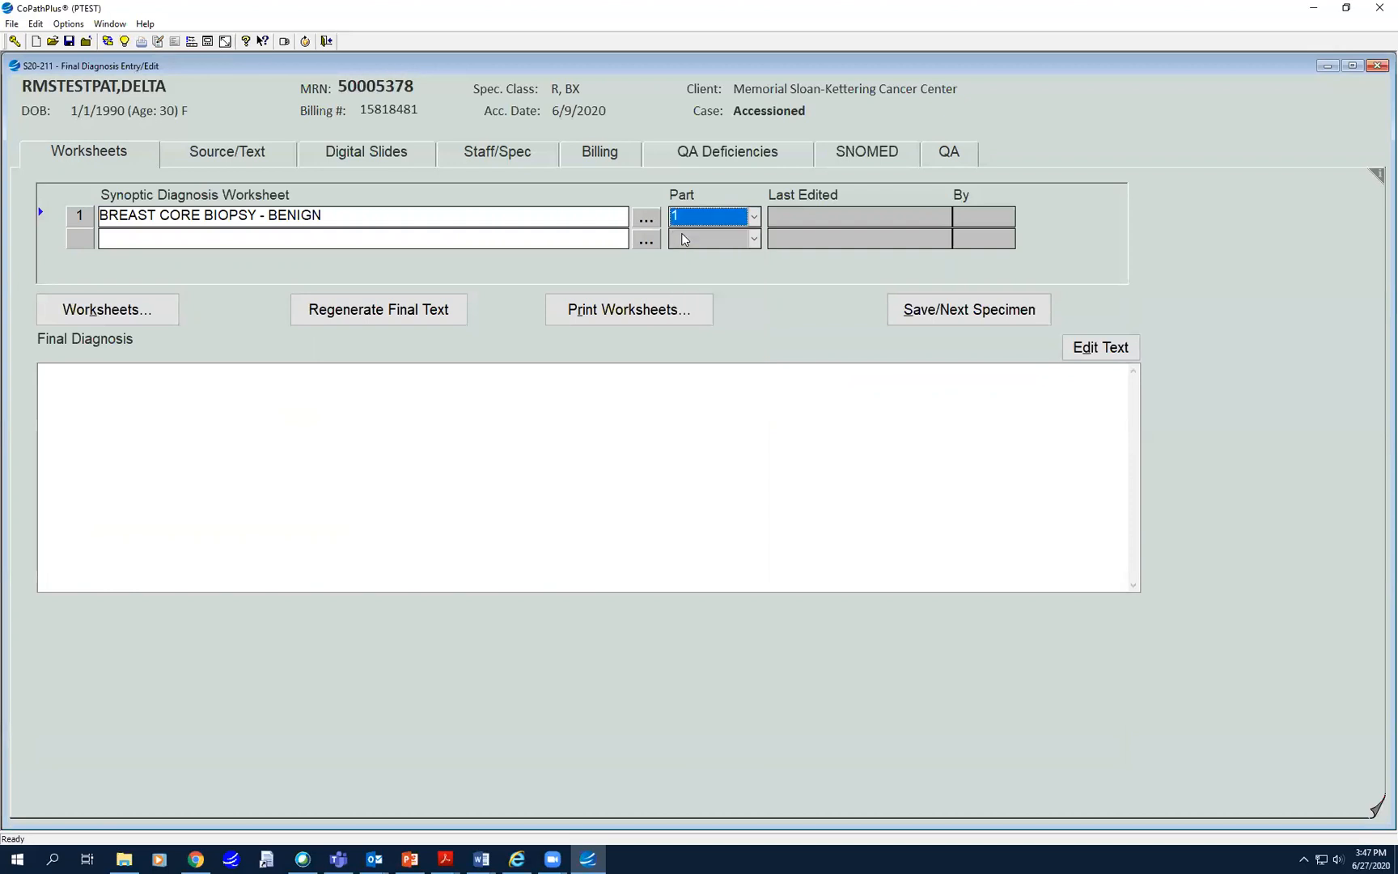
{"action": "left_click", "coordinate": [95, 311]}
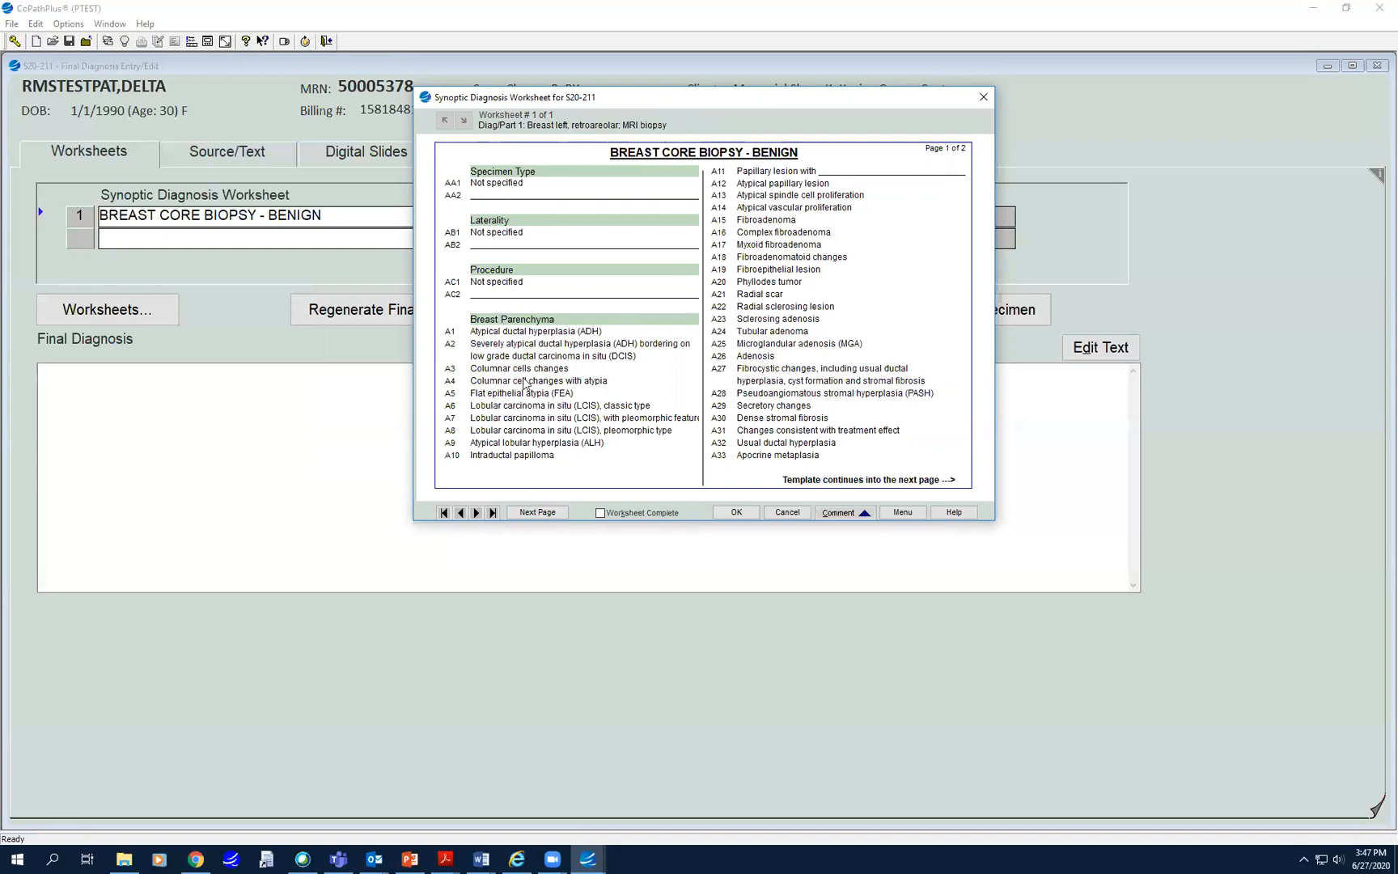
- Mark columnar cell changes, dense stromal fibrosis and calcifications in benign epithelium, then save as complete
{"action": "left_click", "coordinate": [494, 369]}
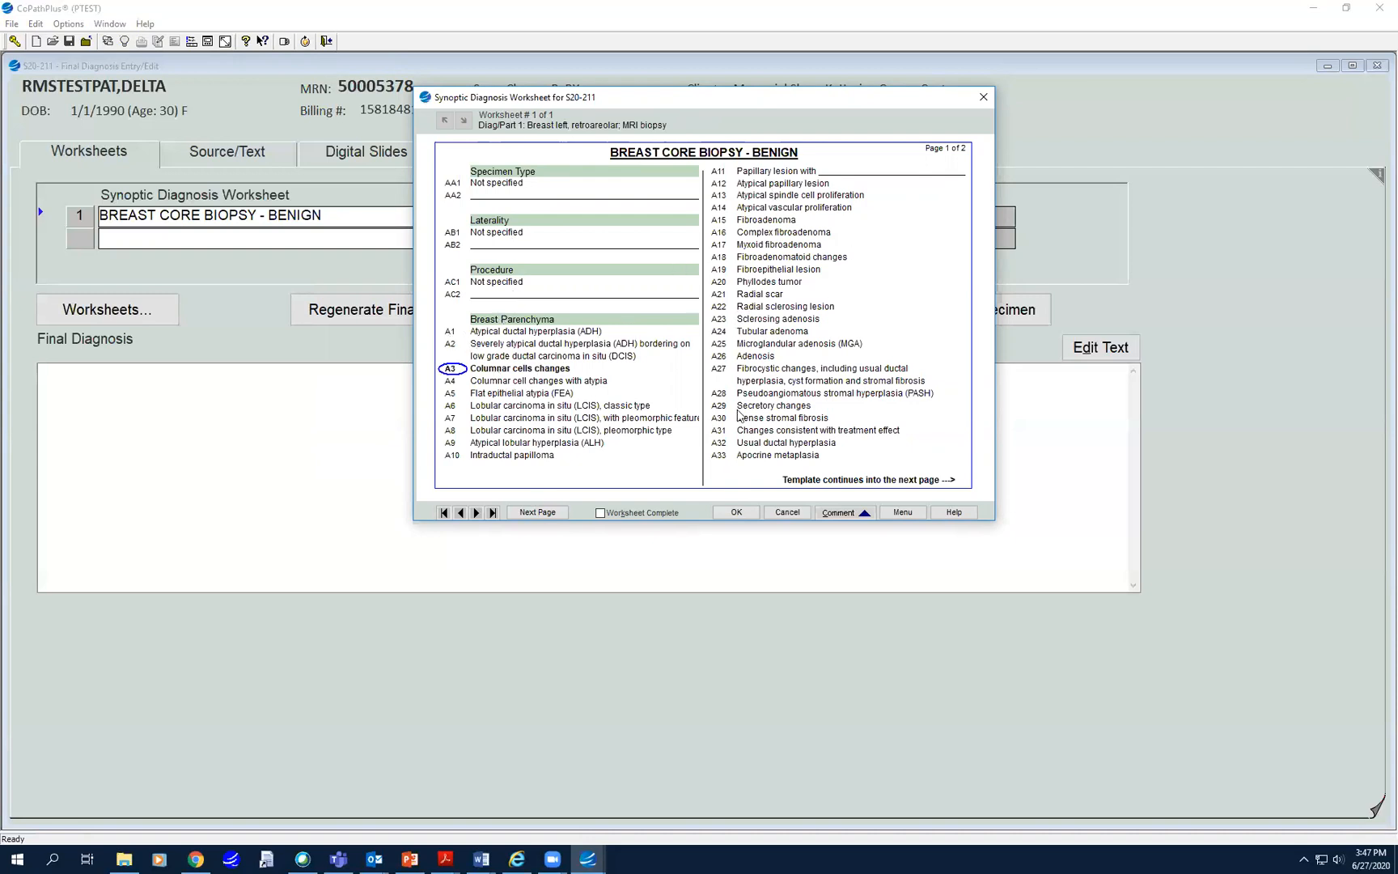
{"action": "left_click", "coordinate": [782, 419]}
{"action": "left_click", "coordinate": [531, 513]}
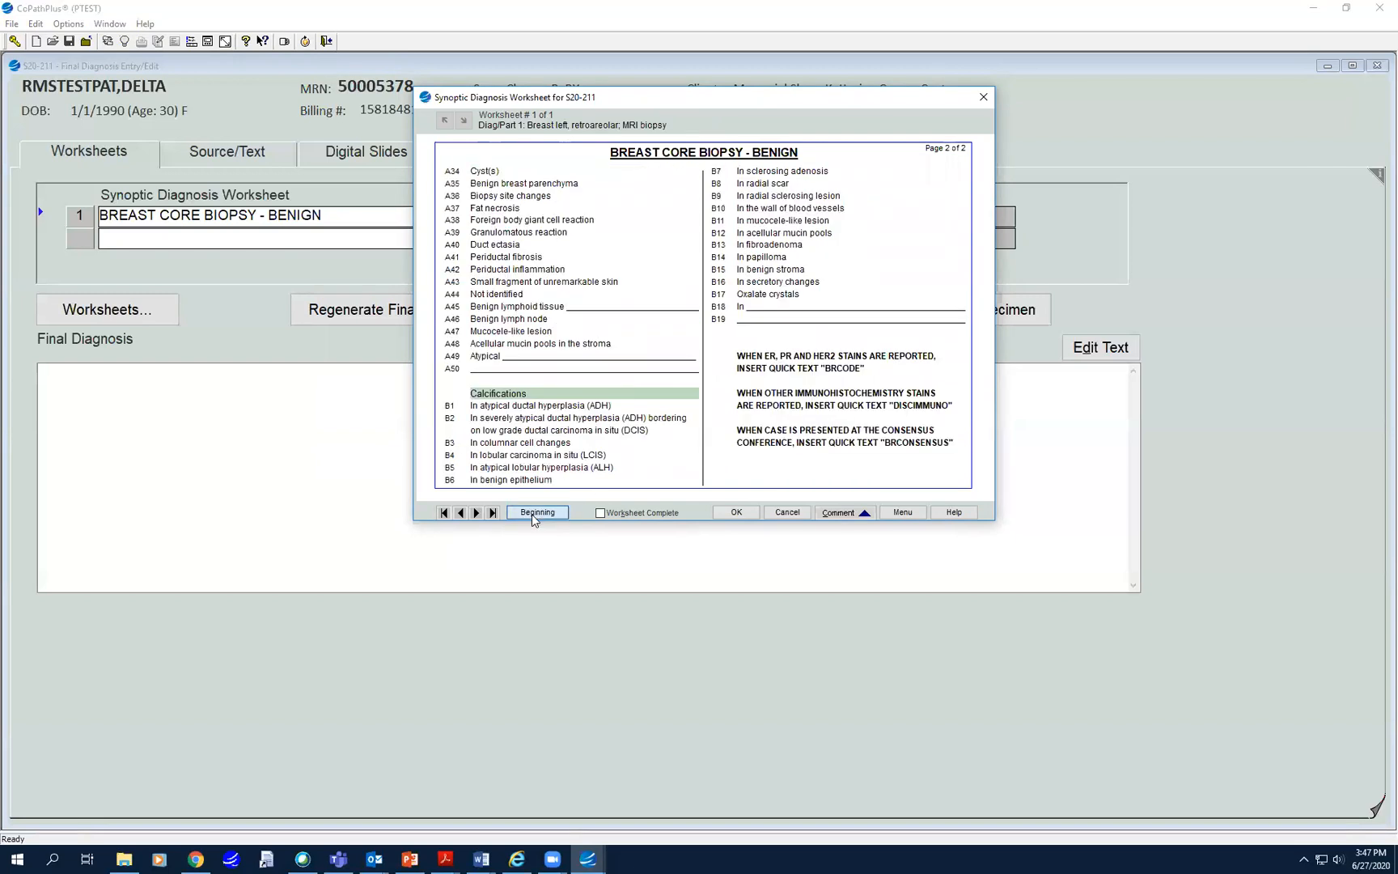
{"action": "left_click", "coordinate": [502, 483]}
{"action": "left_click", "coordinate": [606, 512]}
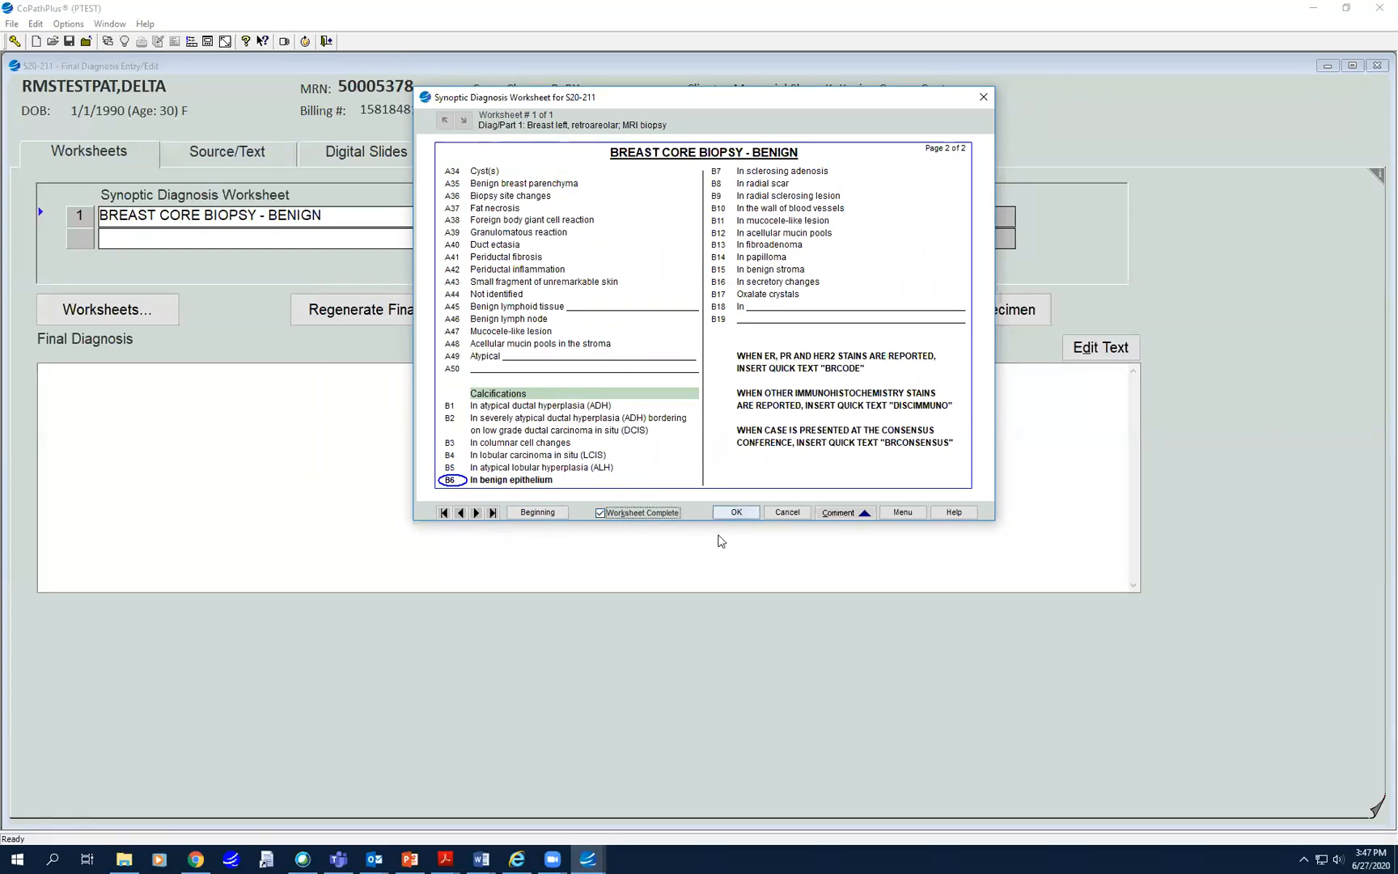
{"action": "left_click", "coordinate": [740, 512]}
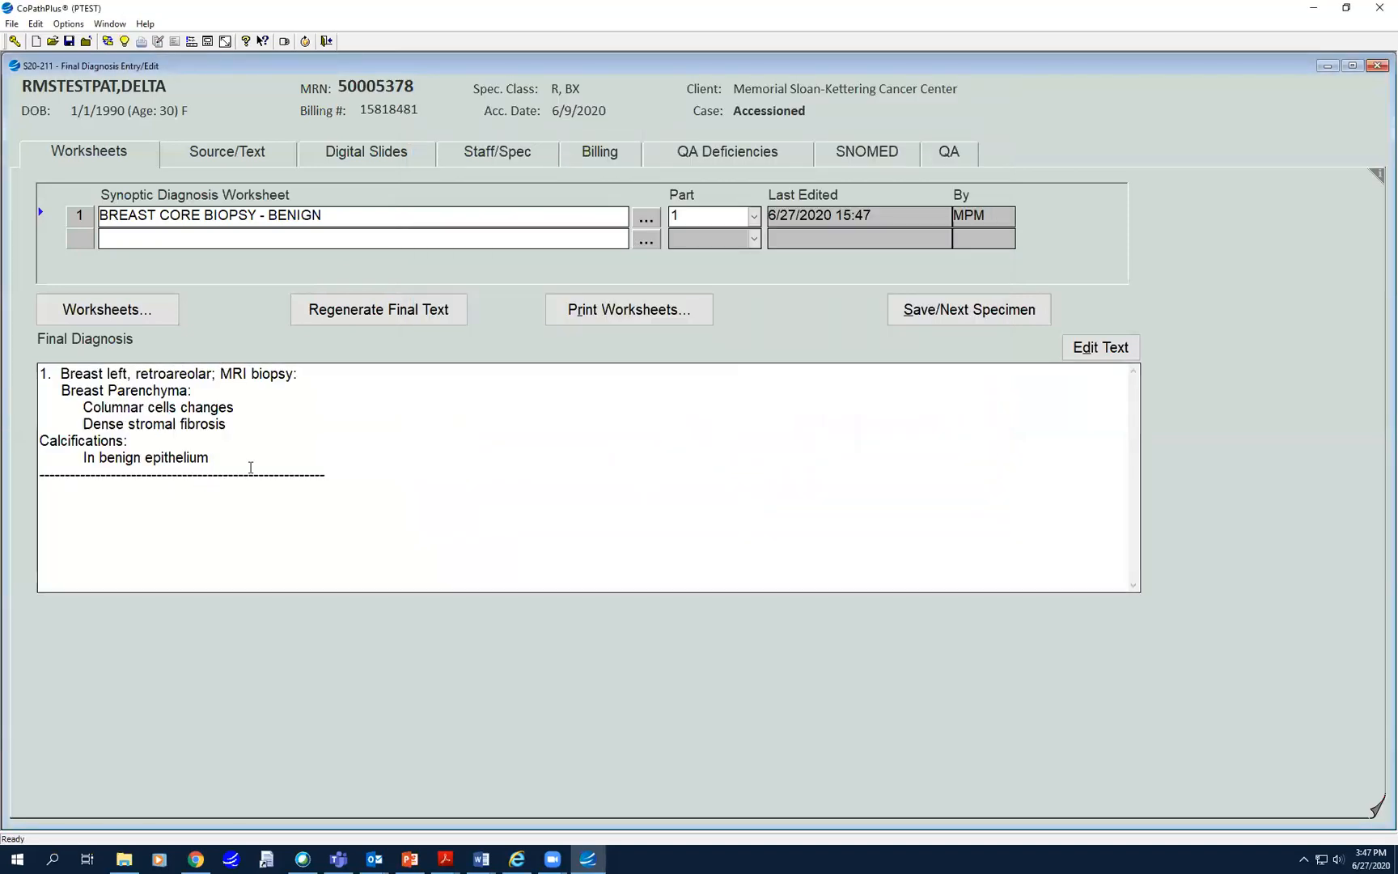
{"action": "left_click", "coordinate": [175, 221]}
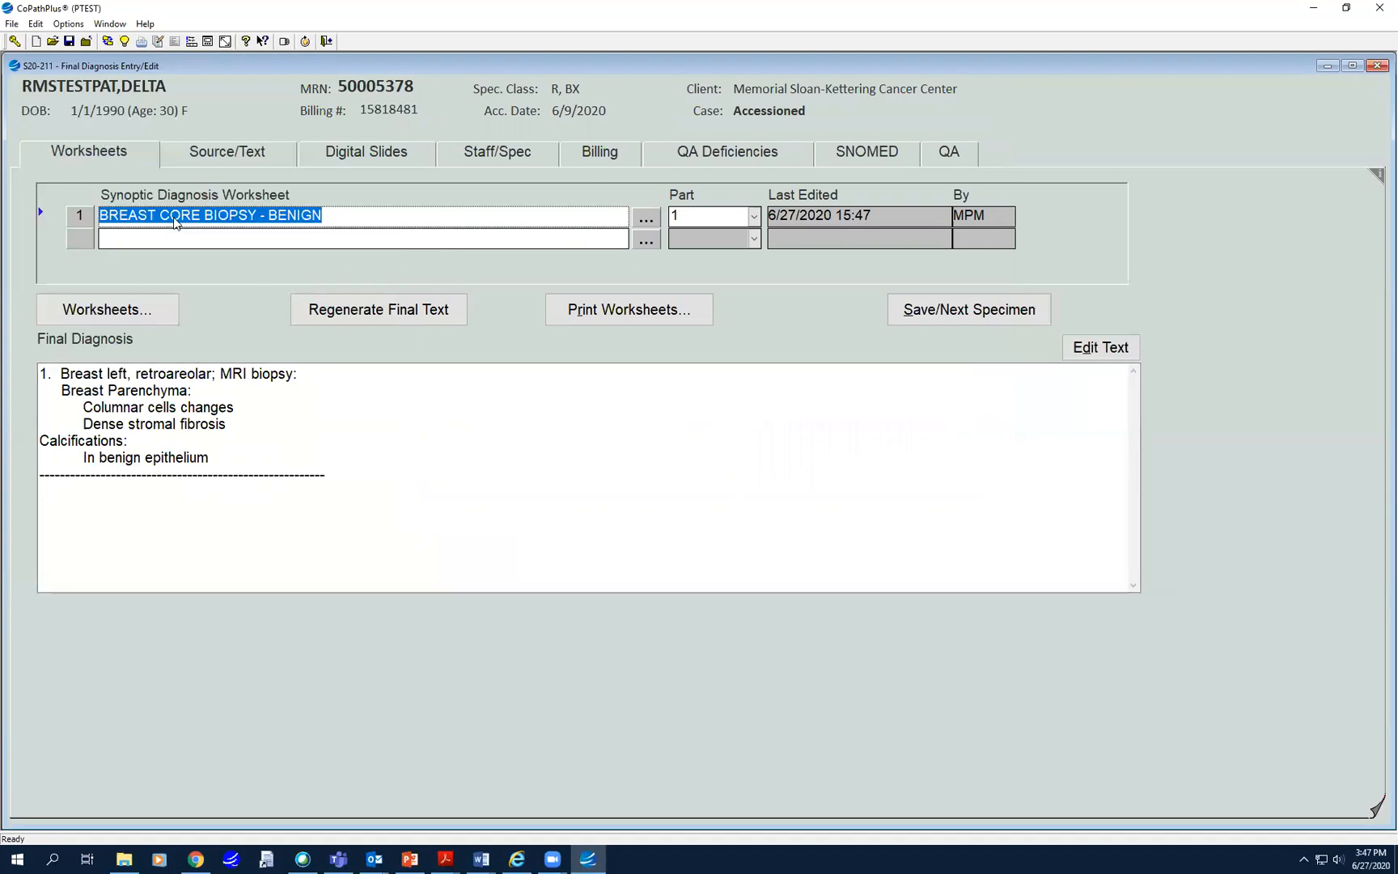
- Reopen the breast worksheet, untick Worksheet Complete, and save it as incomplete
{"action": "left_click", "coordinate": [116, 319]}
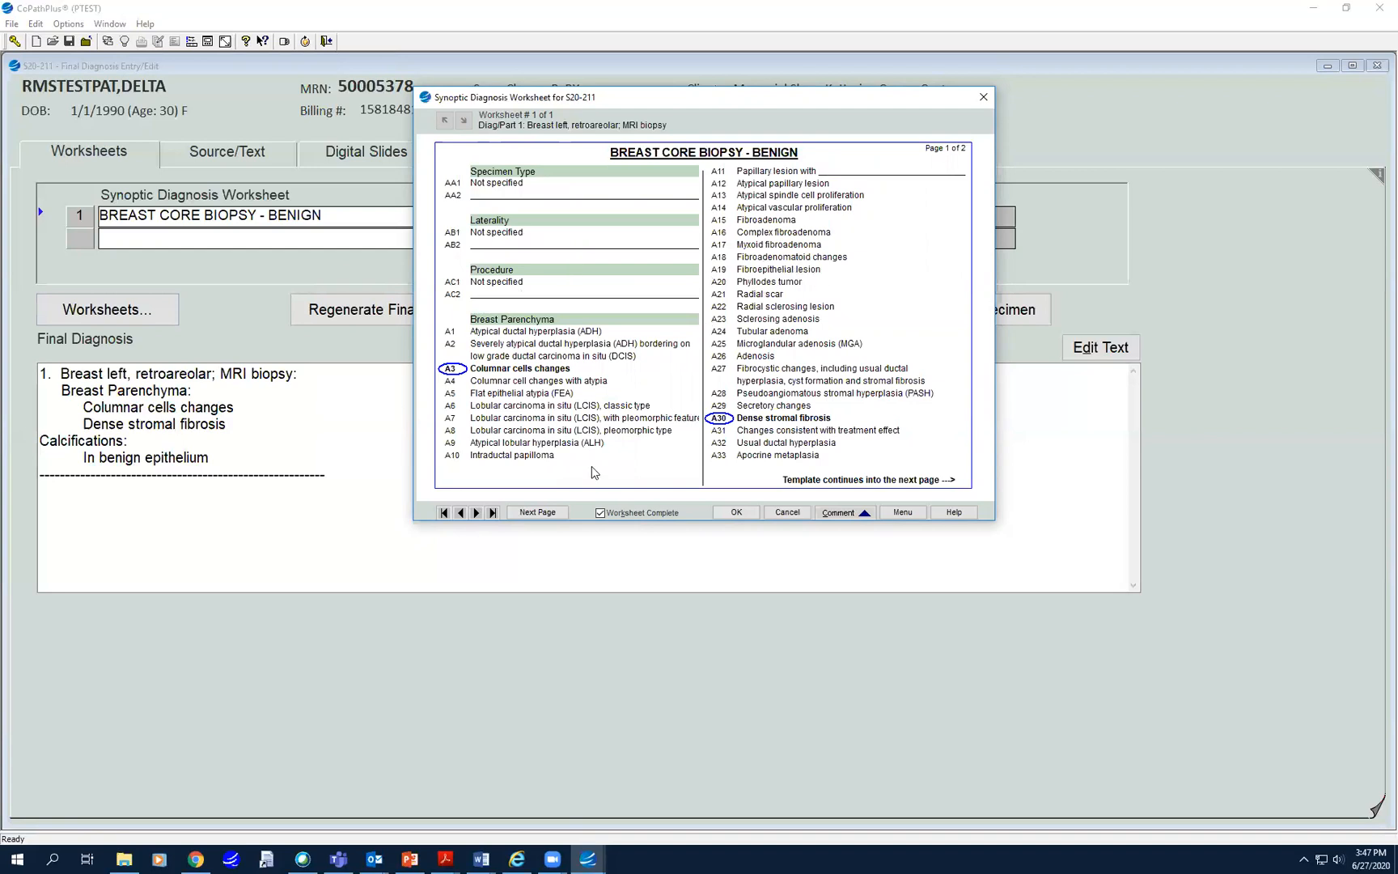
{"action": "left_click", "coordinate": [655, 516]}
{"action": "left_click", "coordinate": [728, 513]}
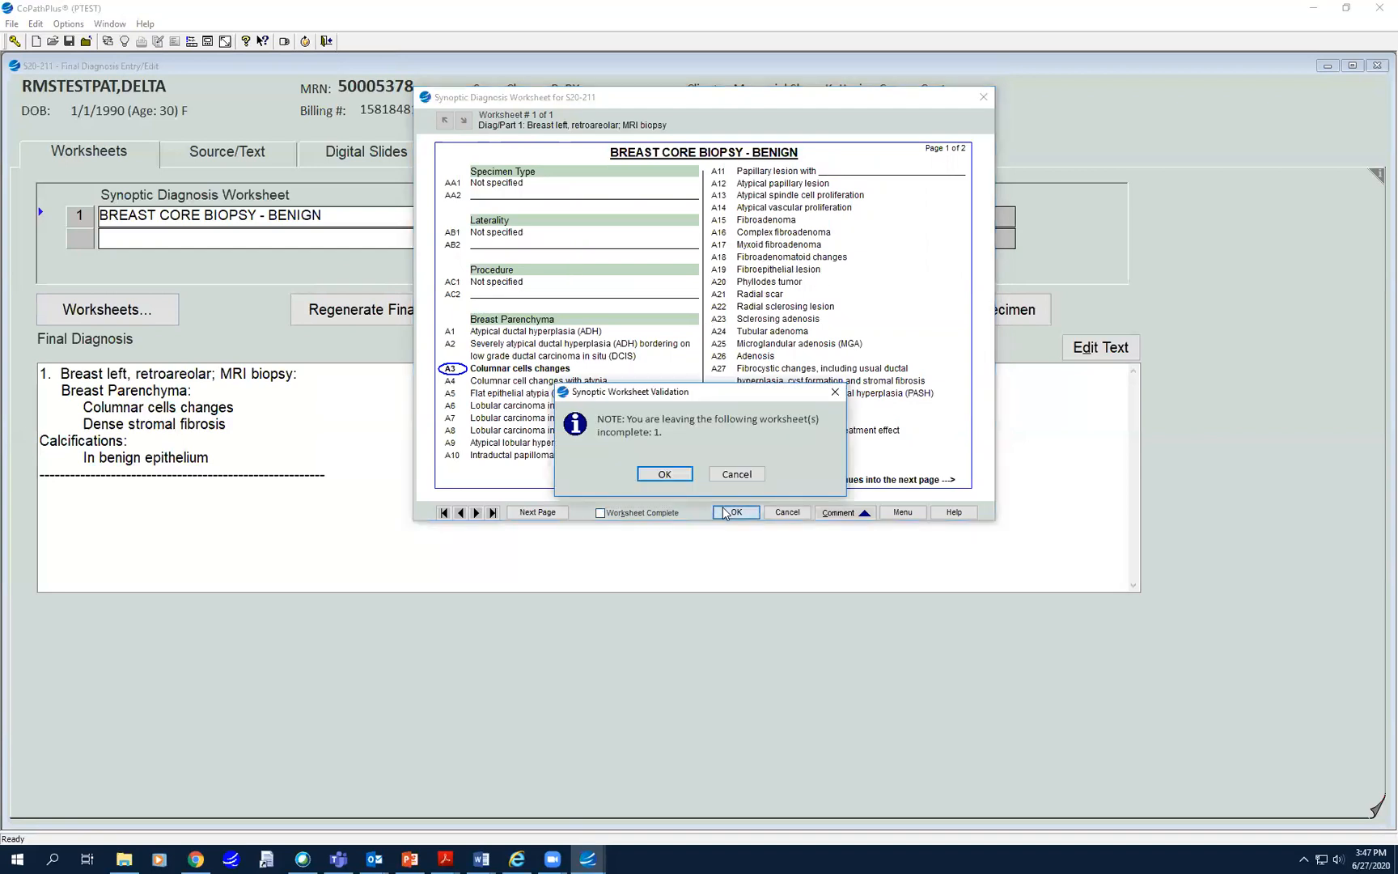
{"action": "left_click", "coordinate": [664, 475]}
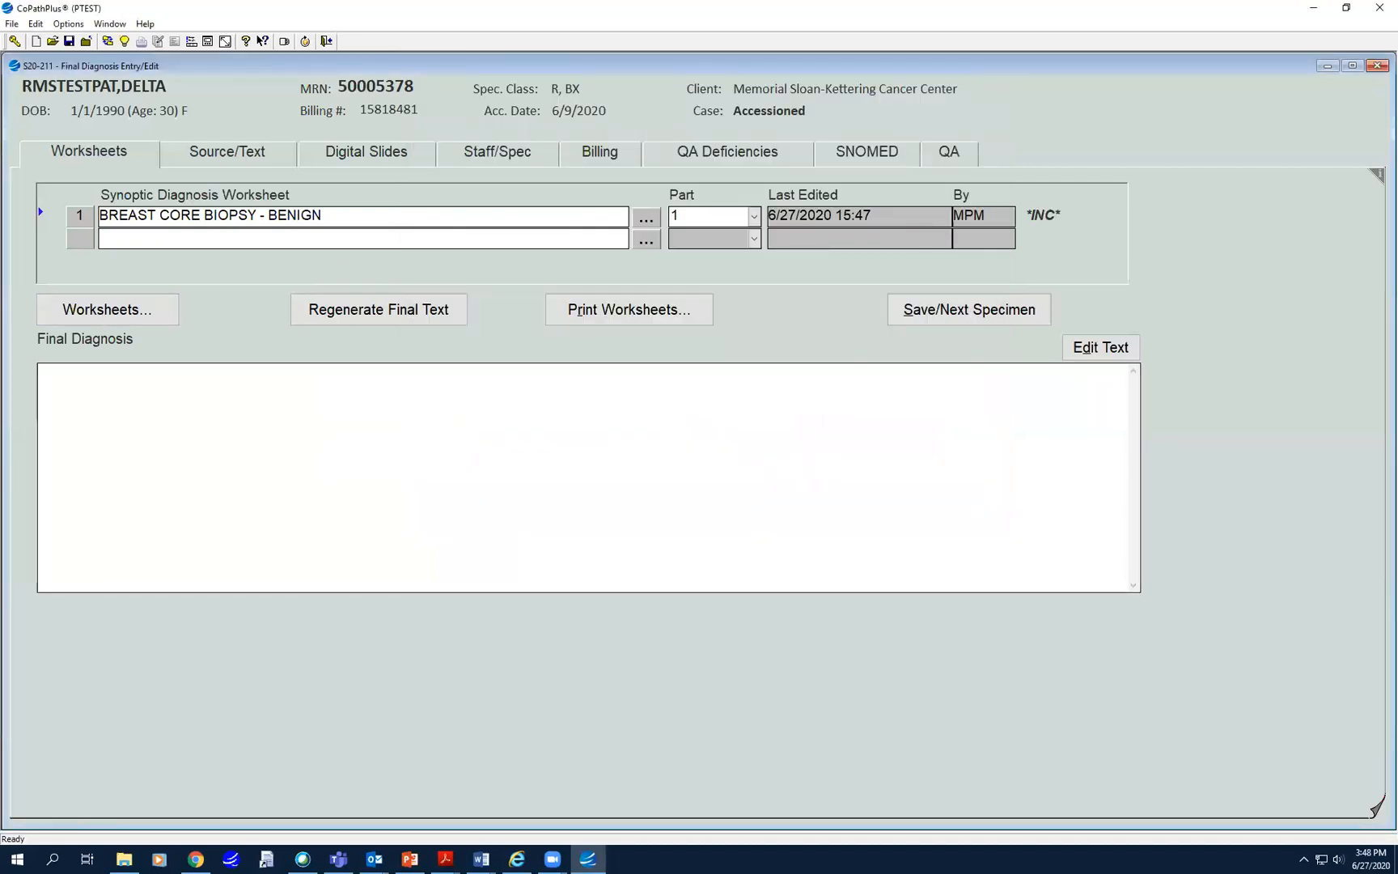
- Reopen the worksheet, tick Worksheet Complete again, and save to regenerate the diagnosis text
{"action": "left_click", "coordinate": [328, 220]}
{"action": "double_click", "coordinate": [324, 220]}
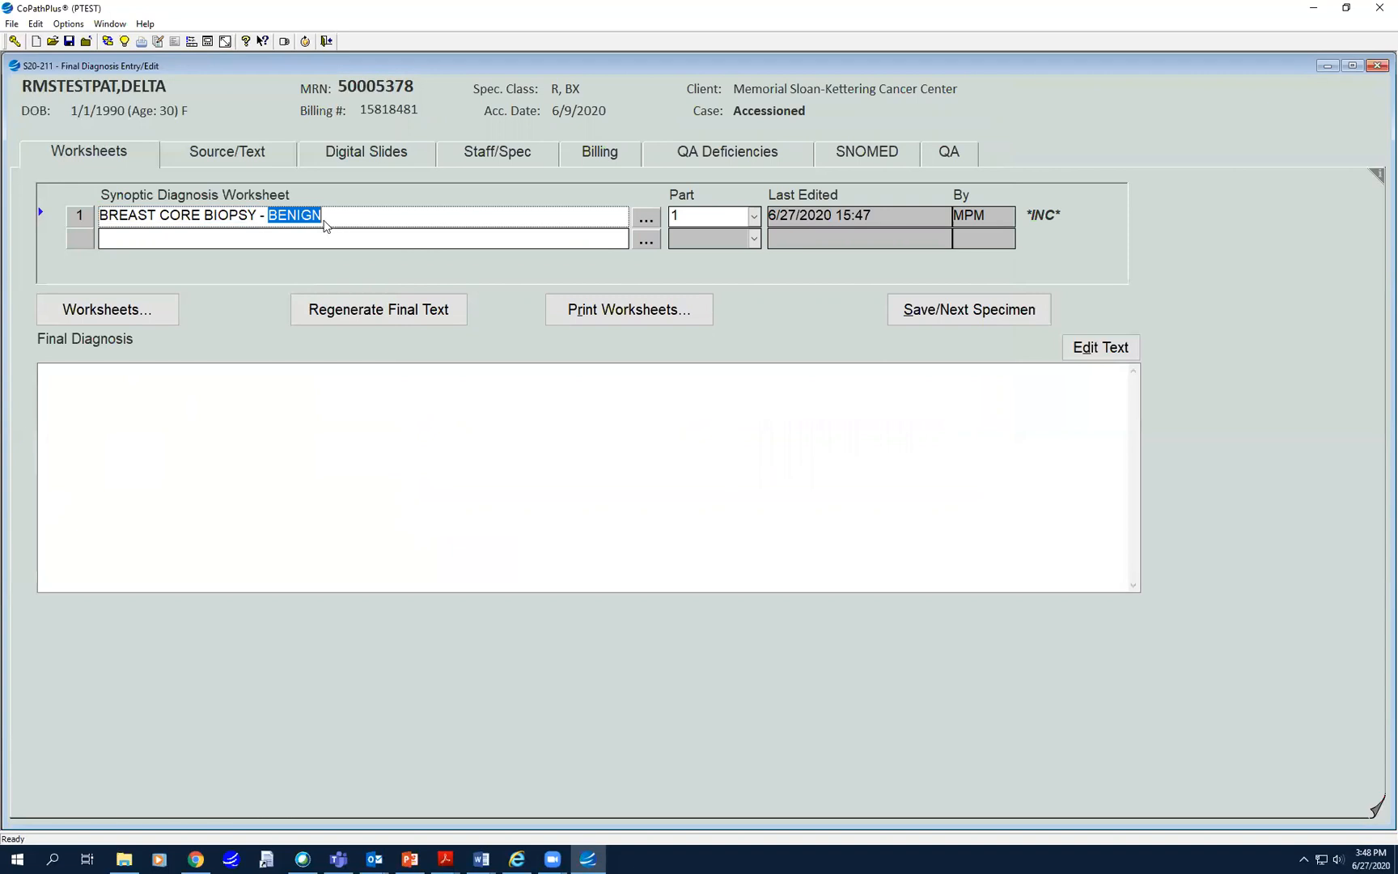
{"action": "left_click", "coordinate": [114, 312]}
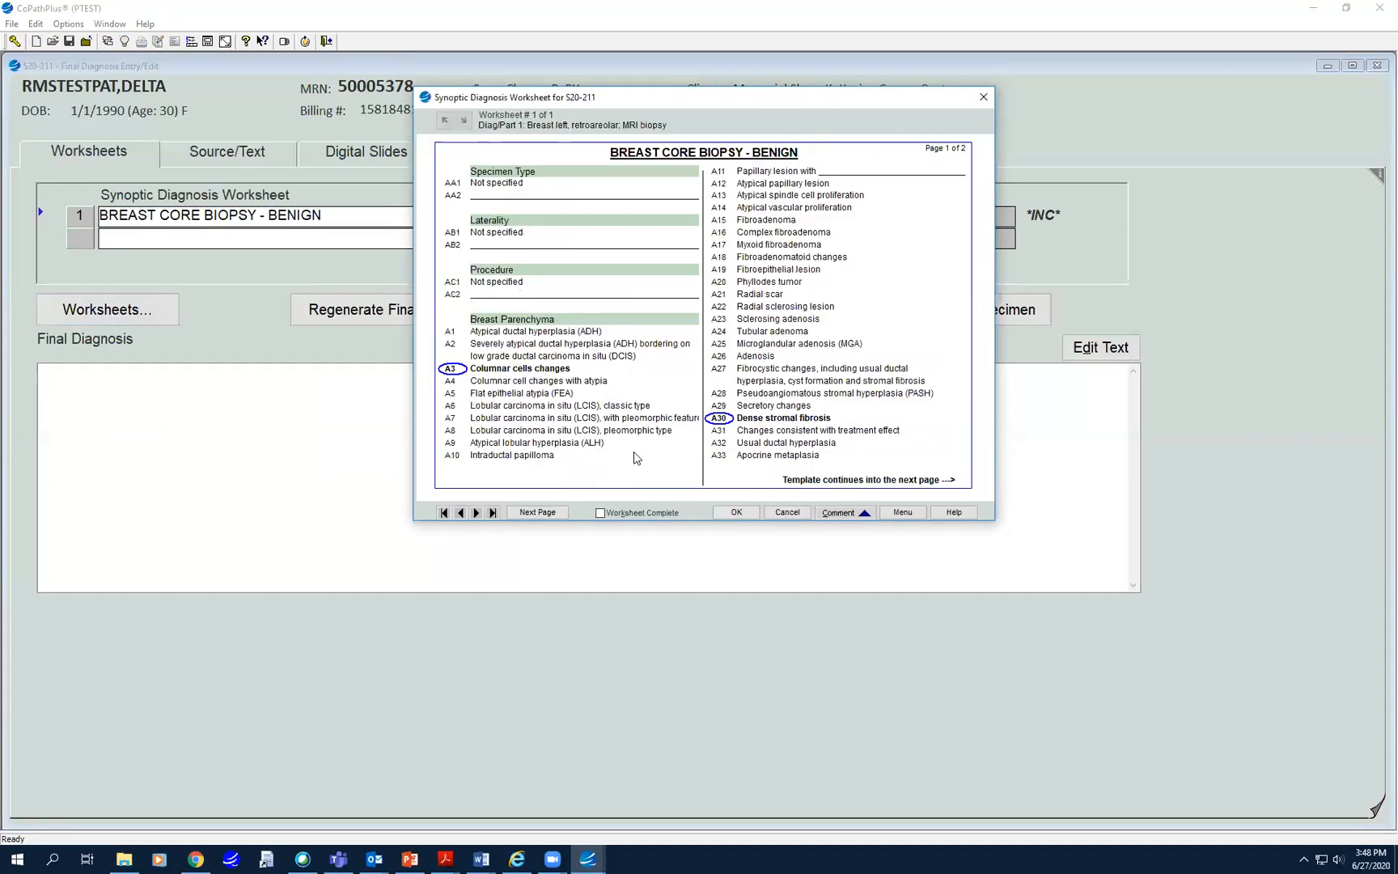
{"action": "left_click", "coordinate": [641, 514]}
{"action": "left_click", "coordinate": [736, 513]}
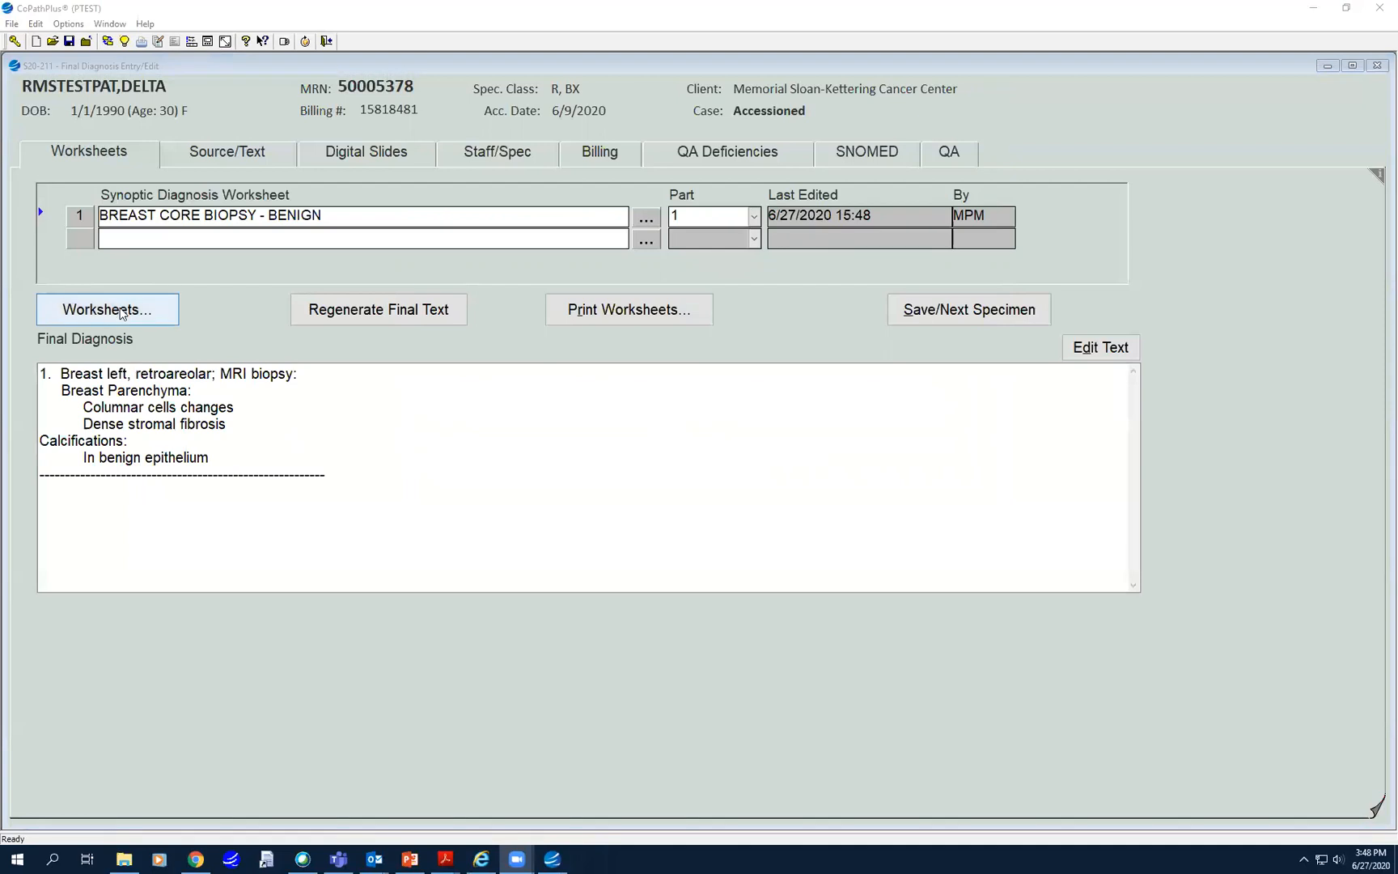
- Add a second worksheet, Breast Core Biopsy-Malignant, assigned to part 2
{"action": "left_click", "coordinate": [126, 239]}
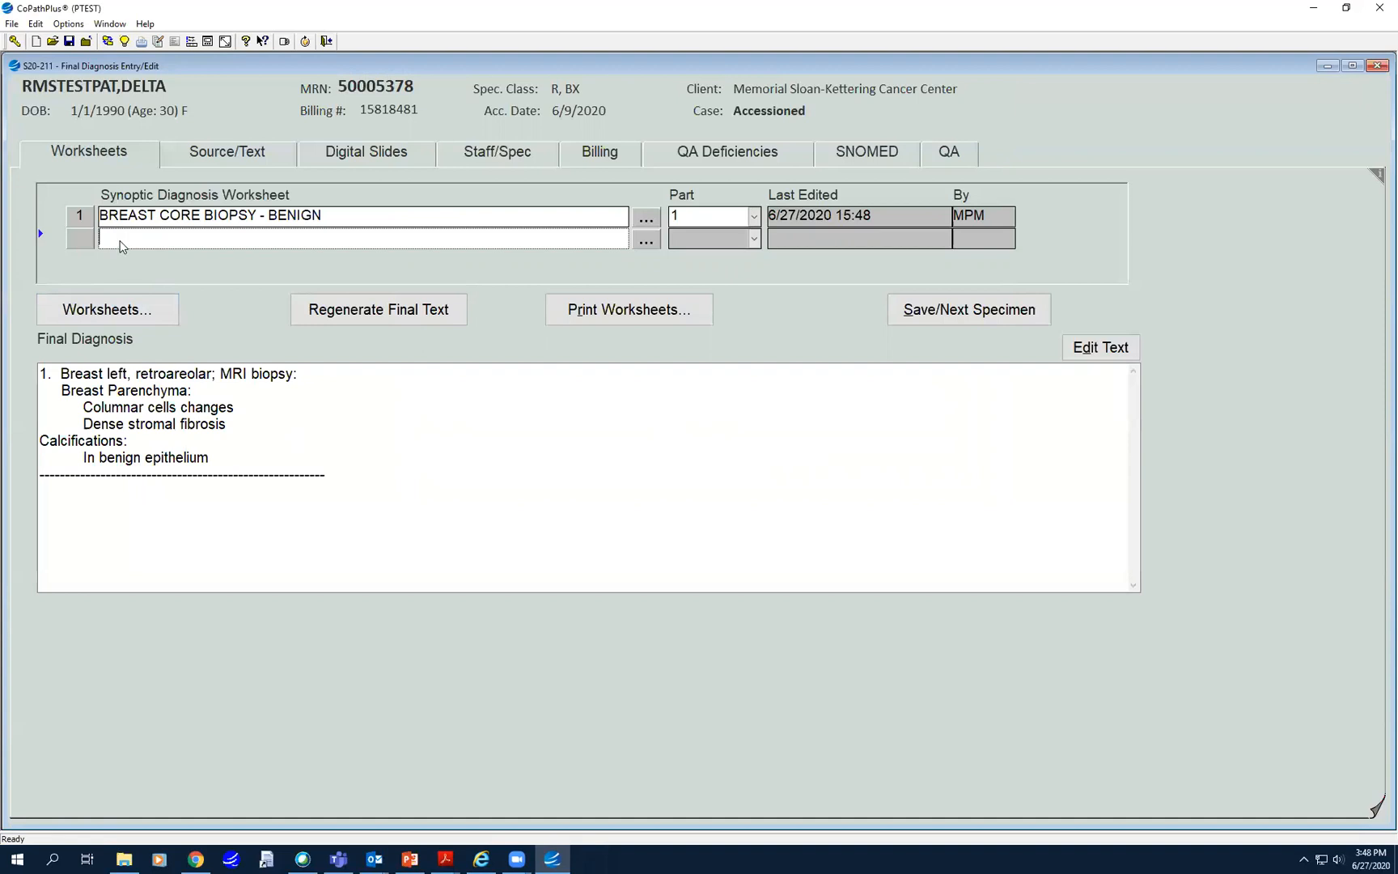
{"action": "type", "text": "breast"}
{"action": "key", "text": "Tab"}
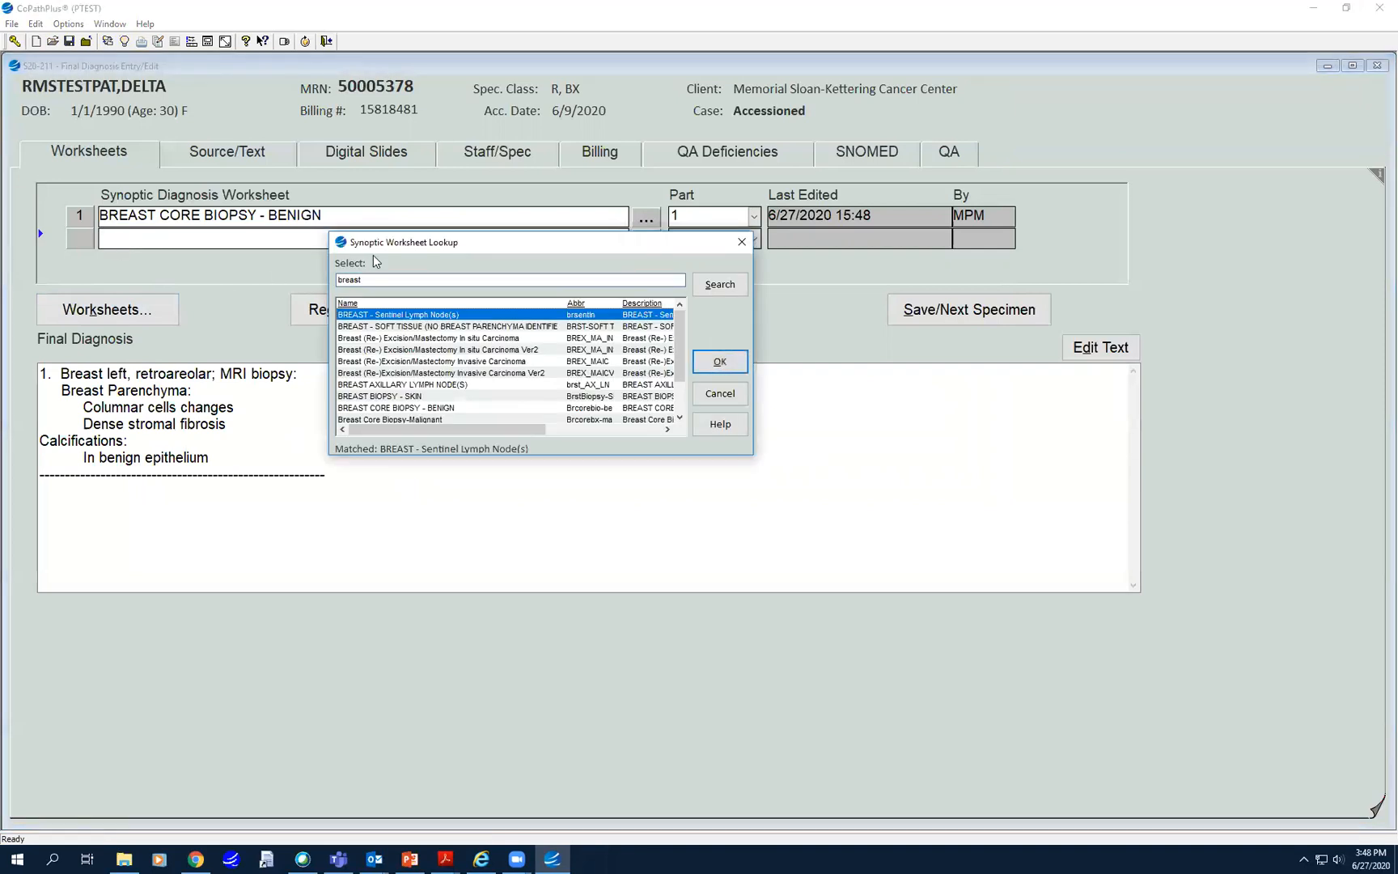
{"action": "left_click", "coordinate": [404, 418]}
{"action": "left_click", "coordinate": [720, 360]}
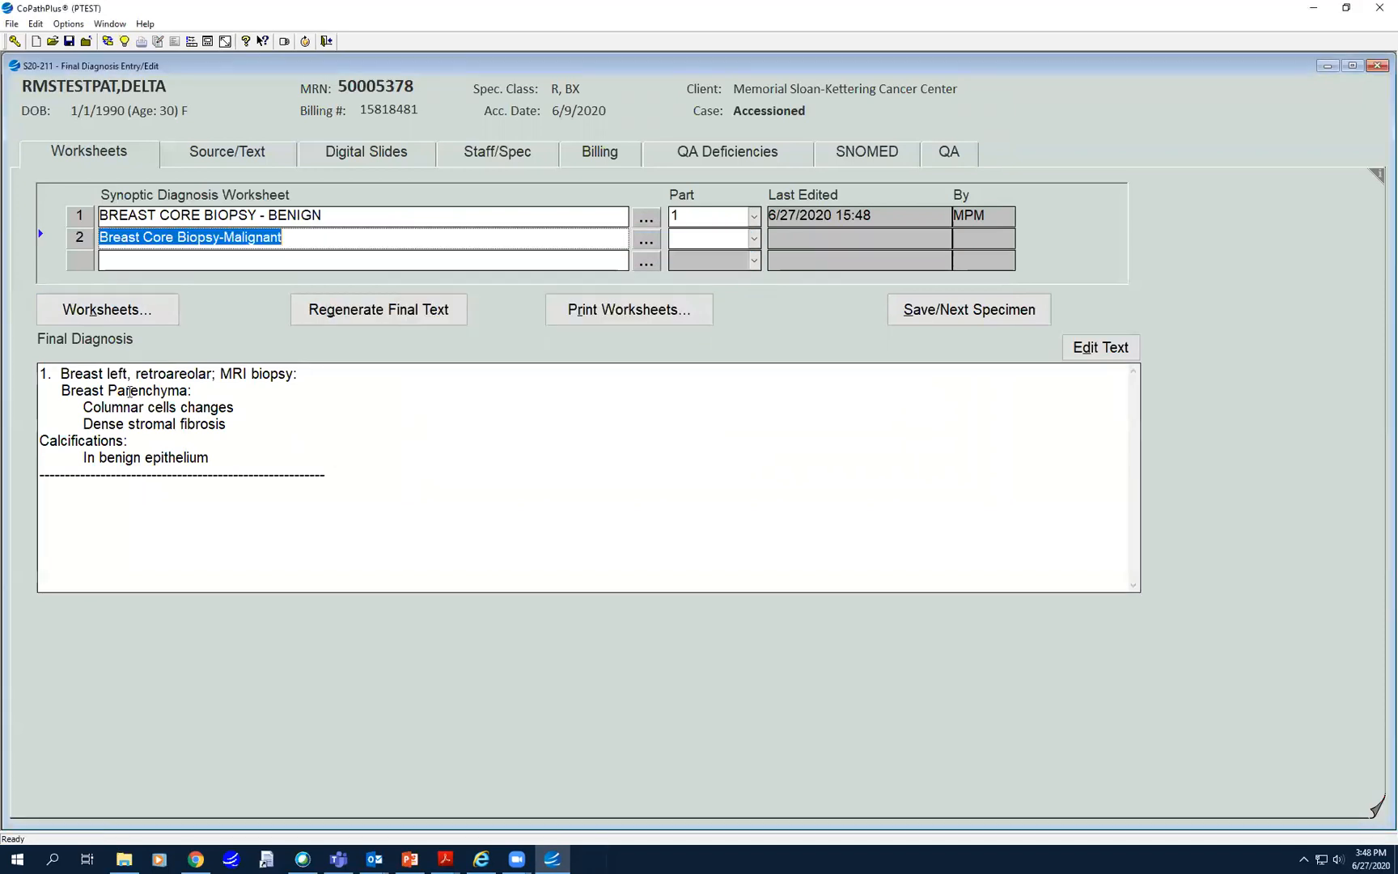
{"action": "left_click", "coordinate": [754, 238]}
{"action": "left_click", "coordinate": [688, 274]}
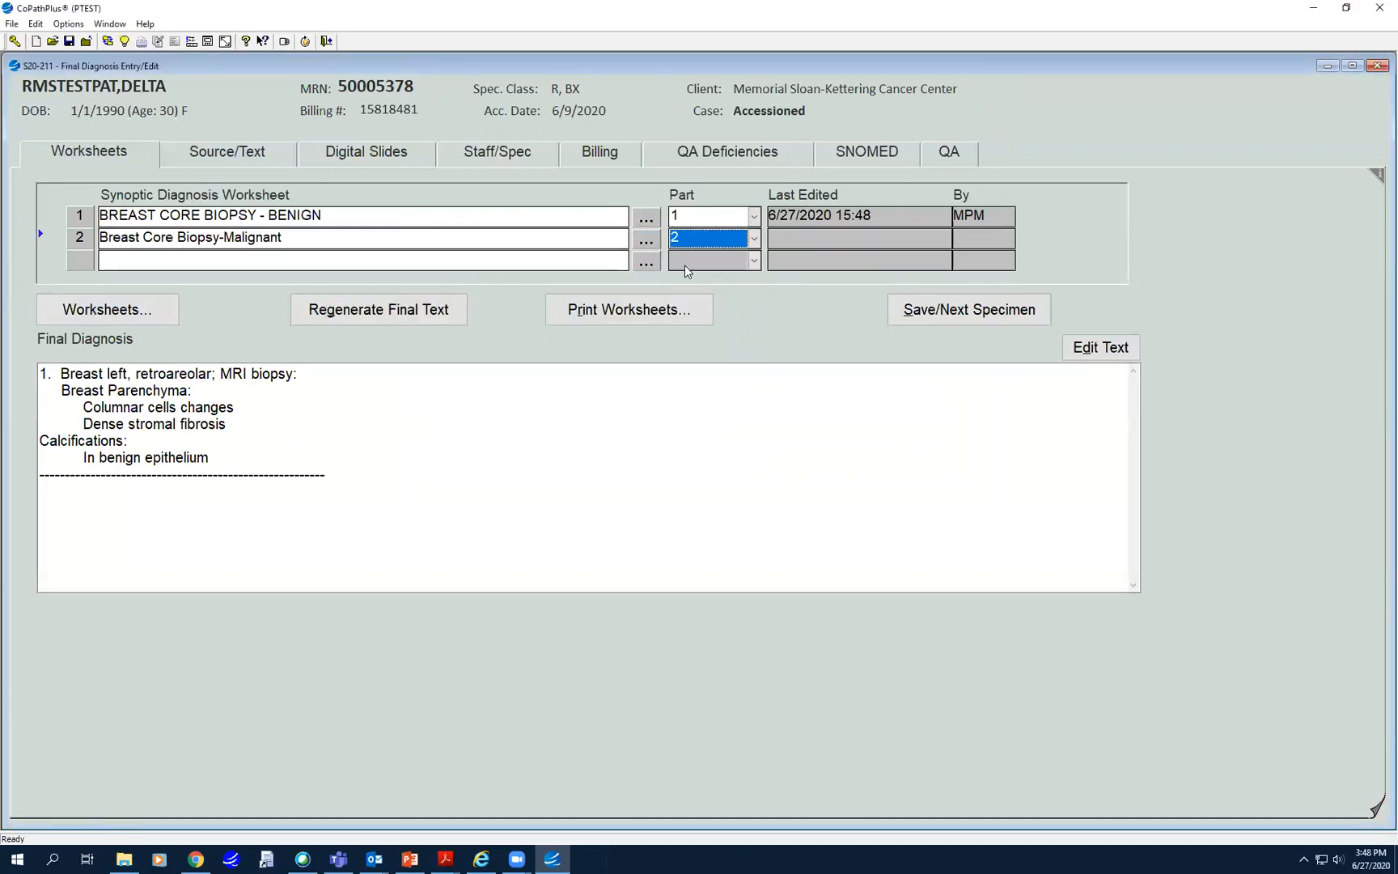
- Fill the malignant worksheet with Ductal NOS, size 2 mm, well differentiated, and save it complete
{"action": "left_click", "coordinate": [131, 323]}
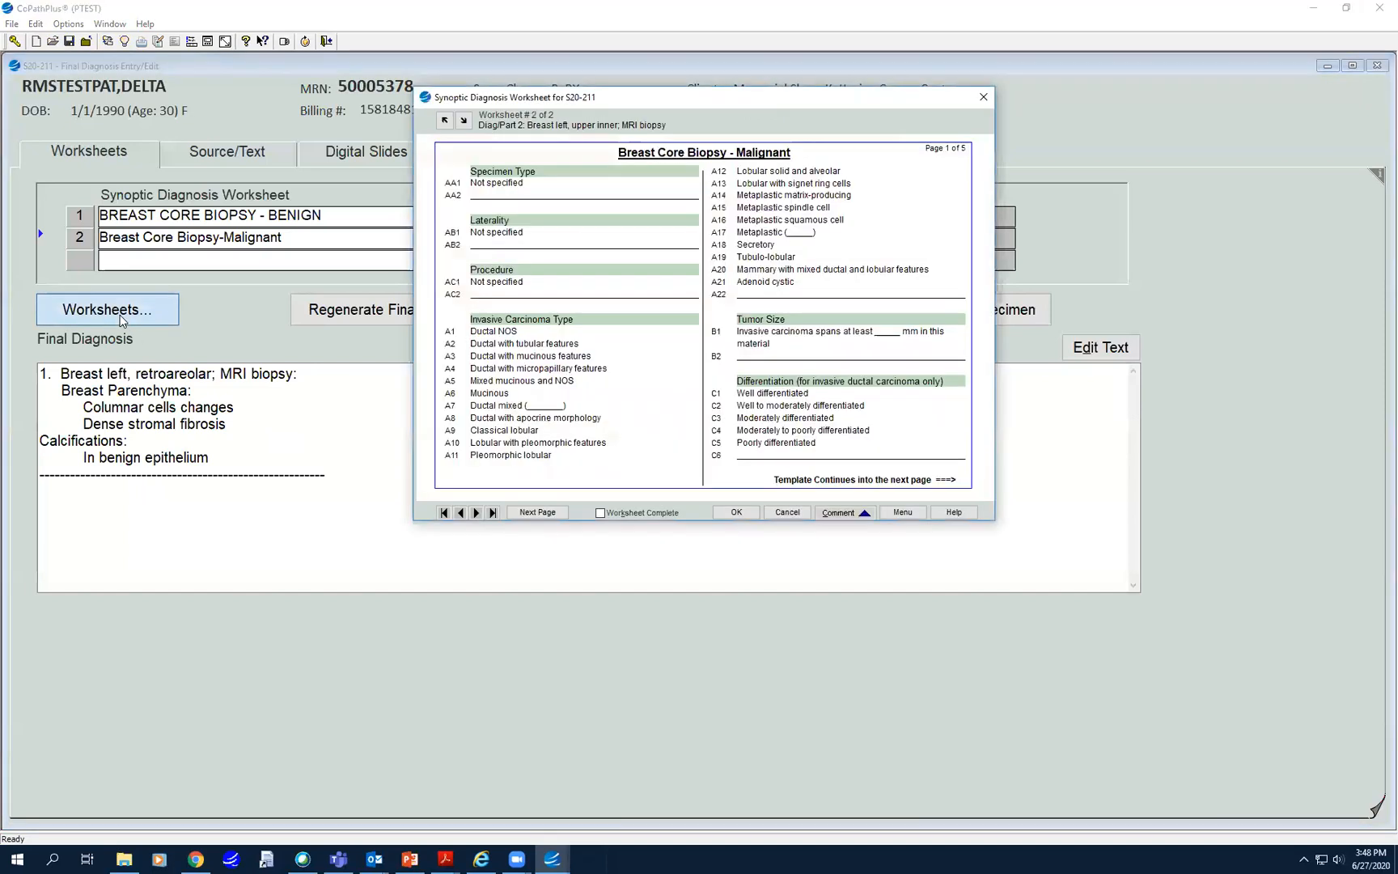
{"action": "left_click", "coordinate": [495, 332]}
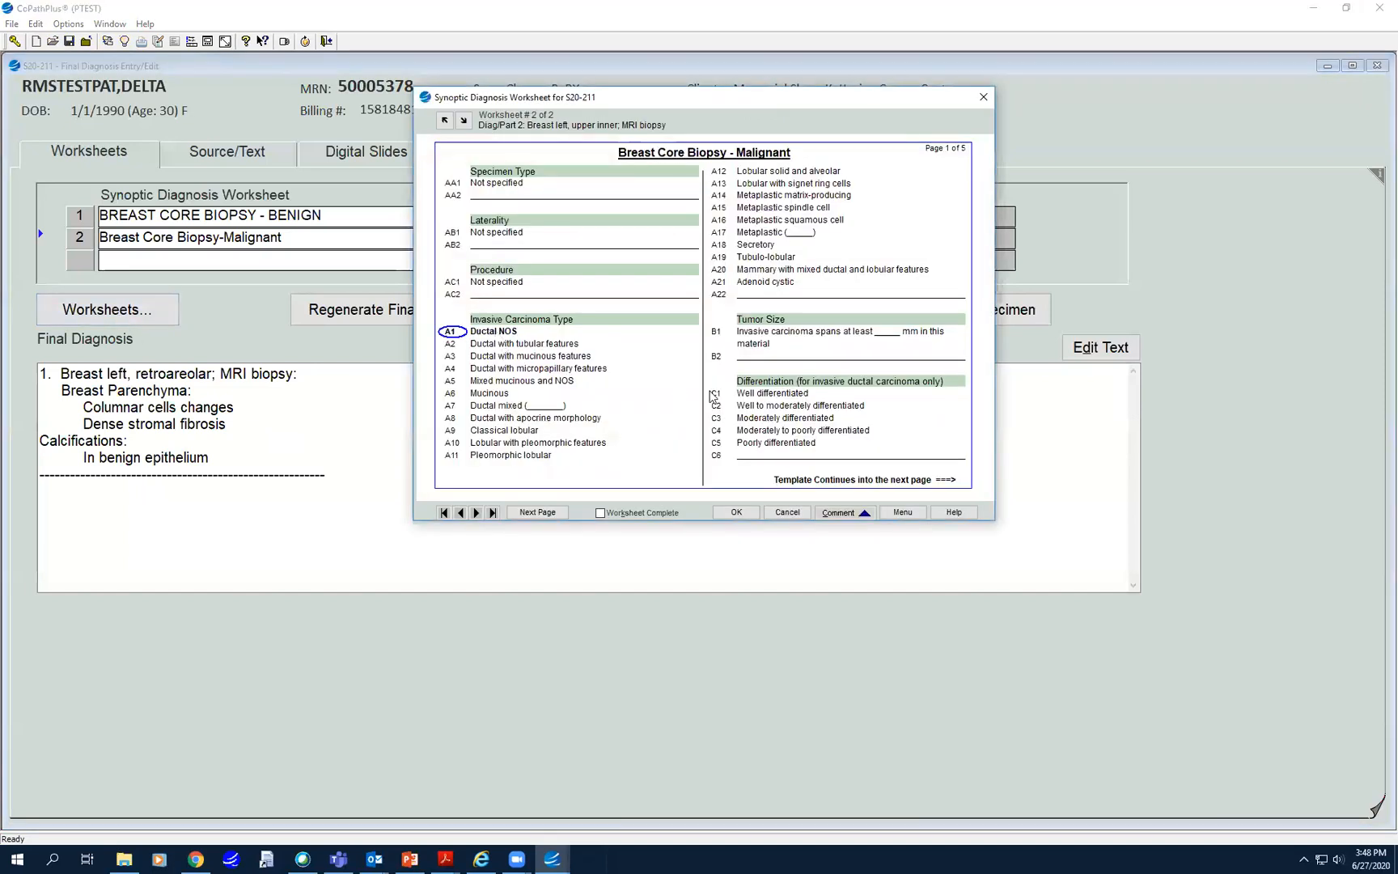
{"action": "left_click", "coordinate": [773, 337]}
{"action": "type", "text": "2"}
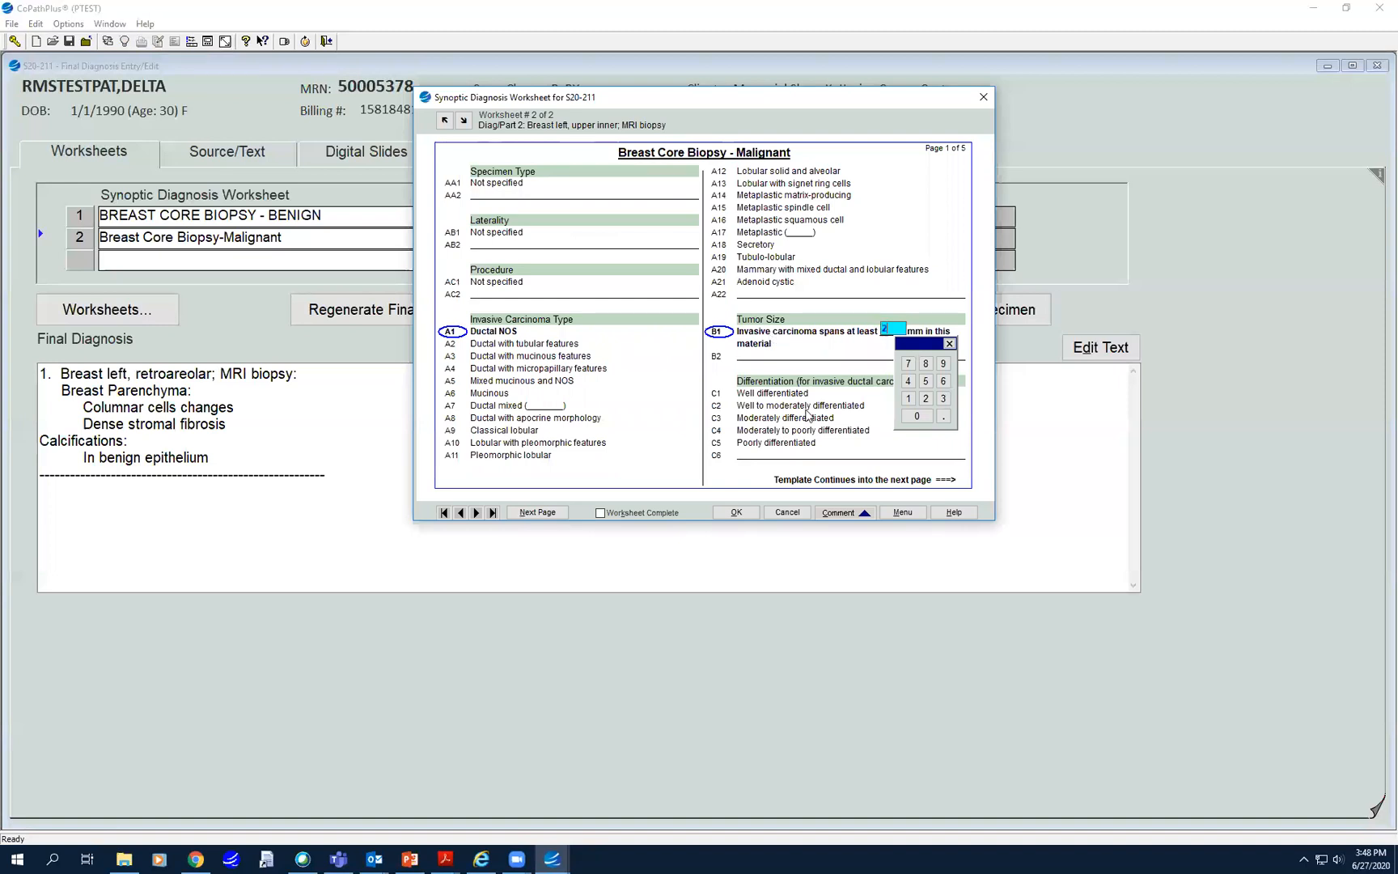
{"action": "left_click", "coordinate": [789, 396]}
{"action": "left_click", "coordinate": [599, 512]}
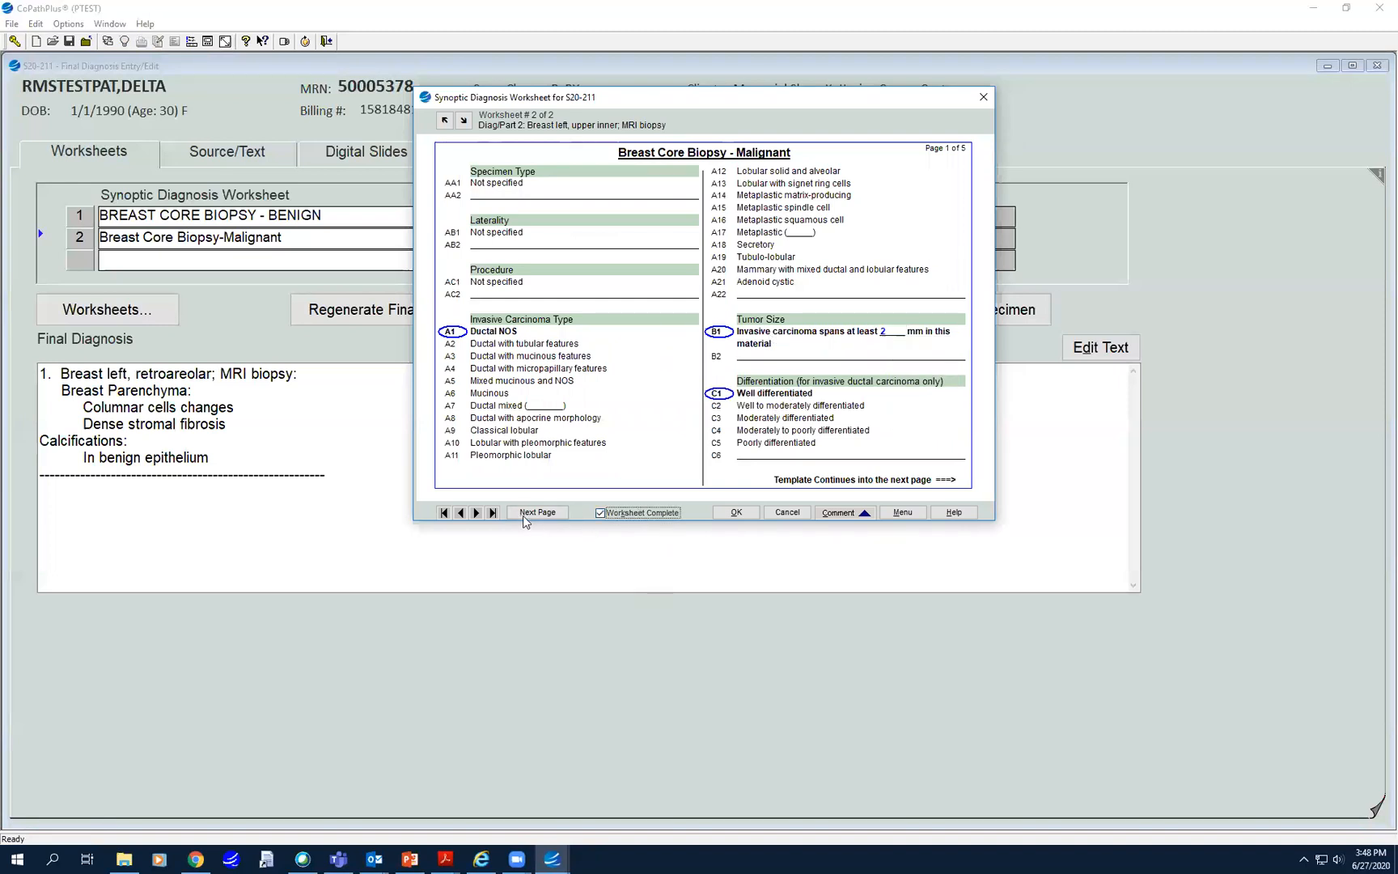
{"action": "left_click", "coordinate": [736, 513]}
{"action": "scroll", "coordinate": [166, 533], "scroll_direction": "down", "scroll_amount": 3}
{"action": "scroll", "coordinate": [166, 533], "scroll_direction": "up", "scroll_amount": 3}
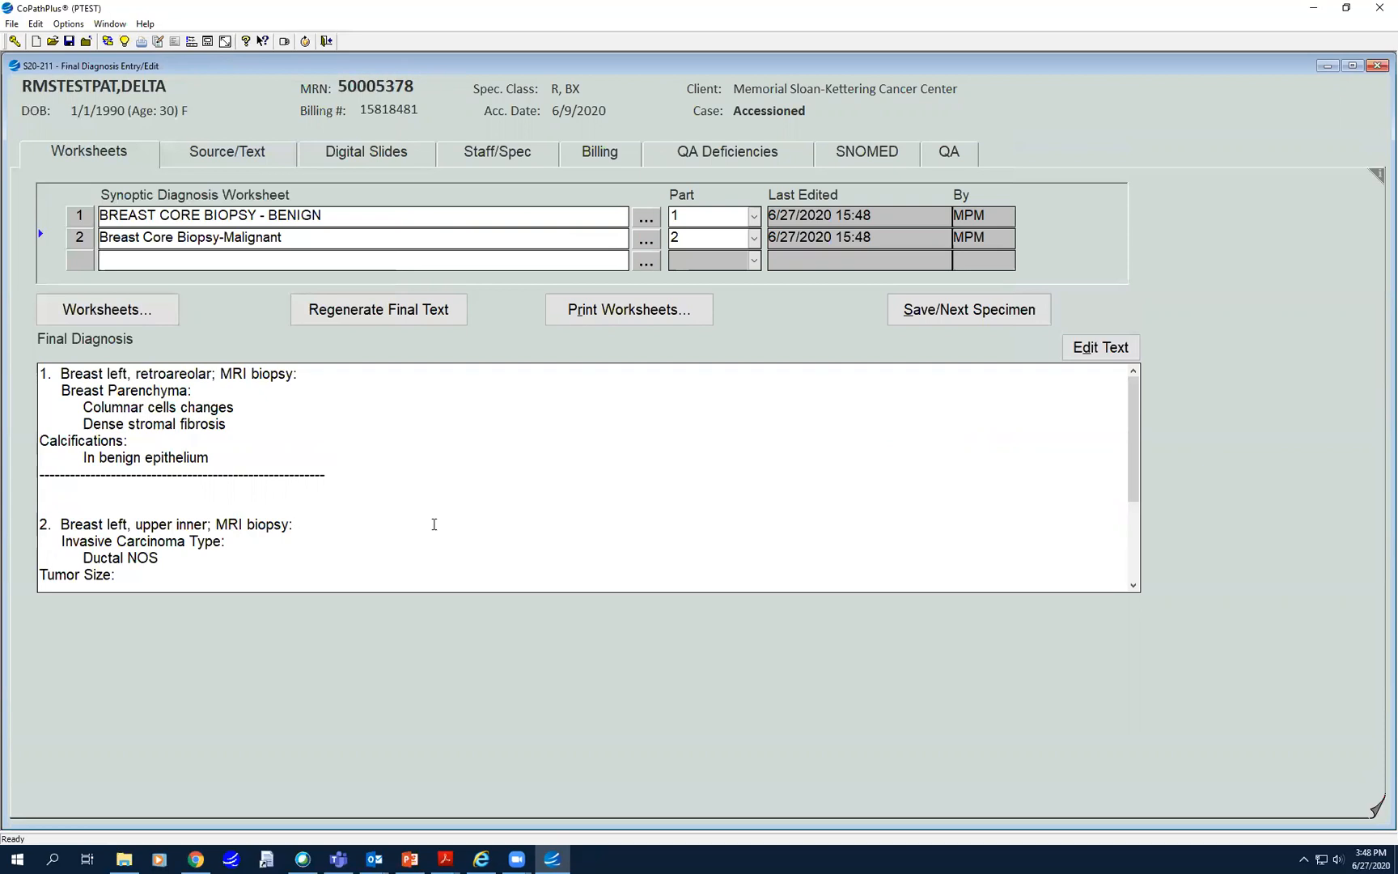
- Delete the benign breast worksheet, regenerate the final diagnosis text, and open it in Word
{"action": "right_click", "coordinate": [183, 215]}
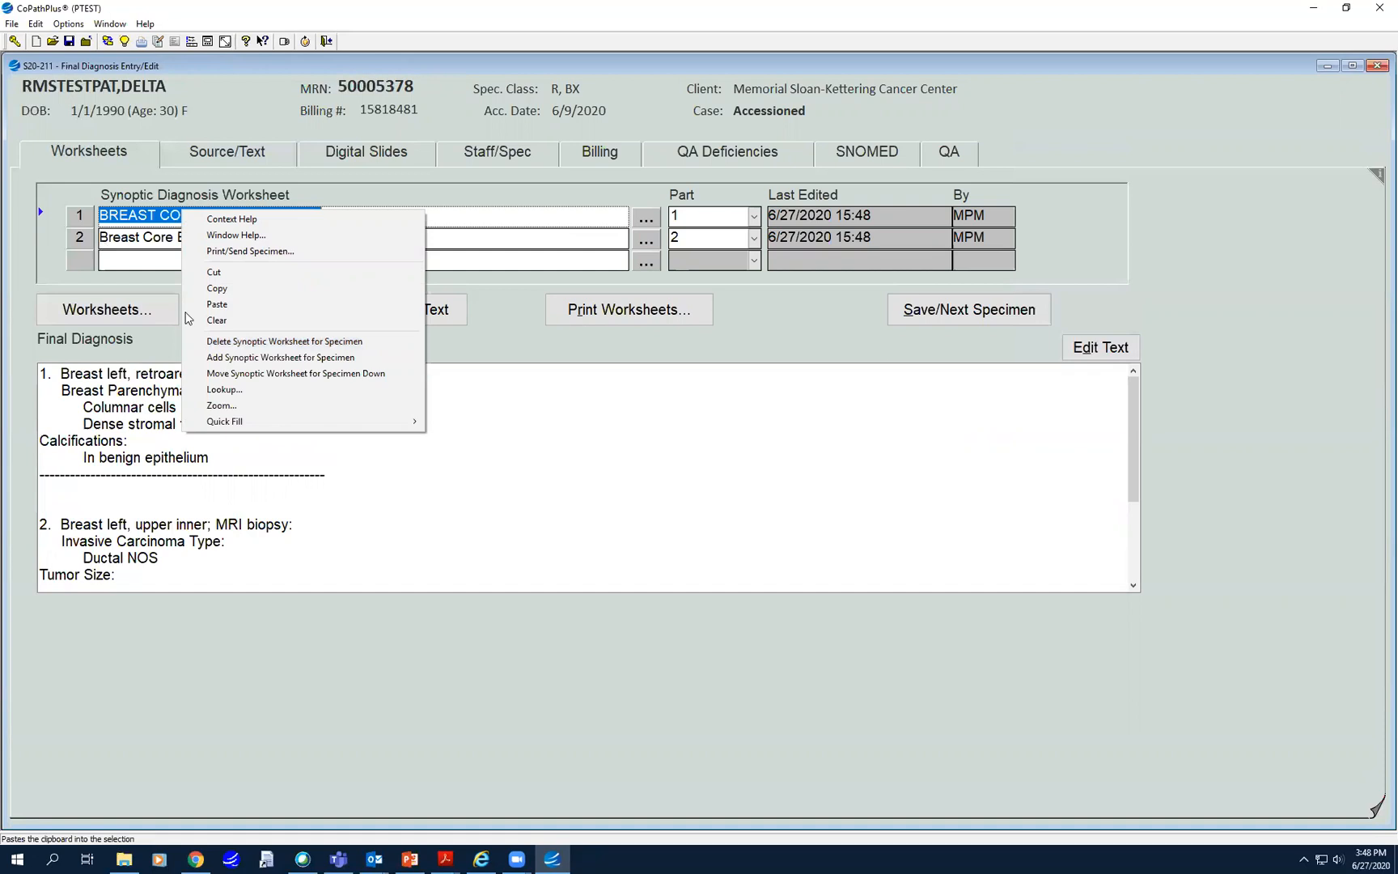
{"action": "left_click", "coordinate": [234, 341]}
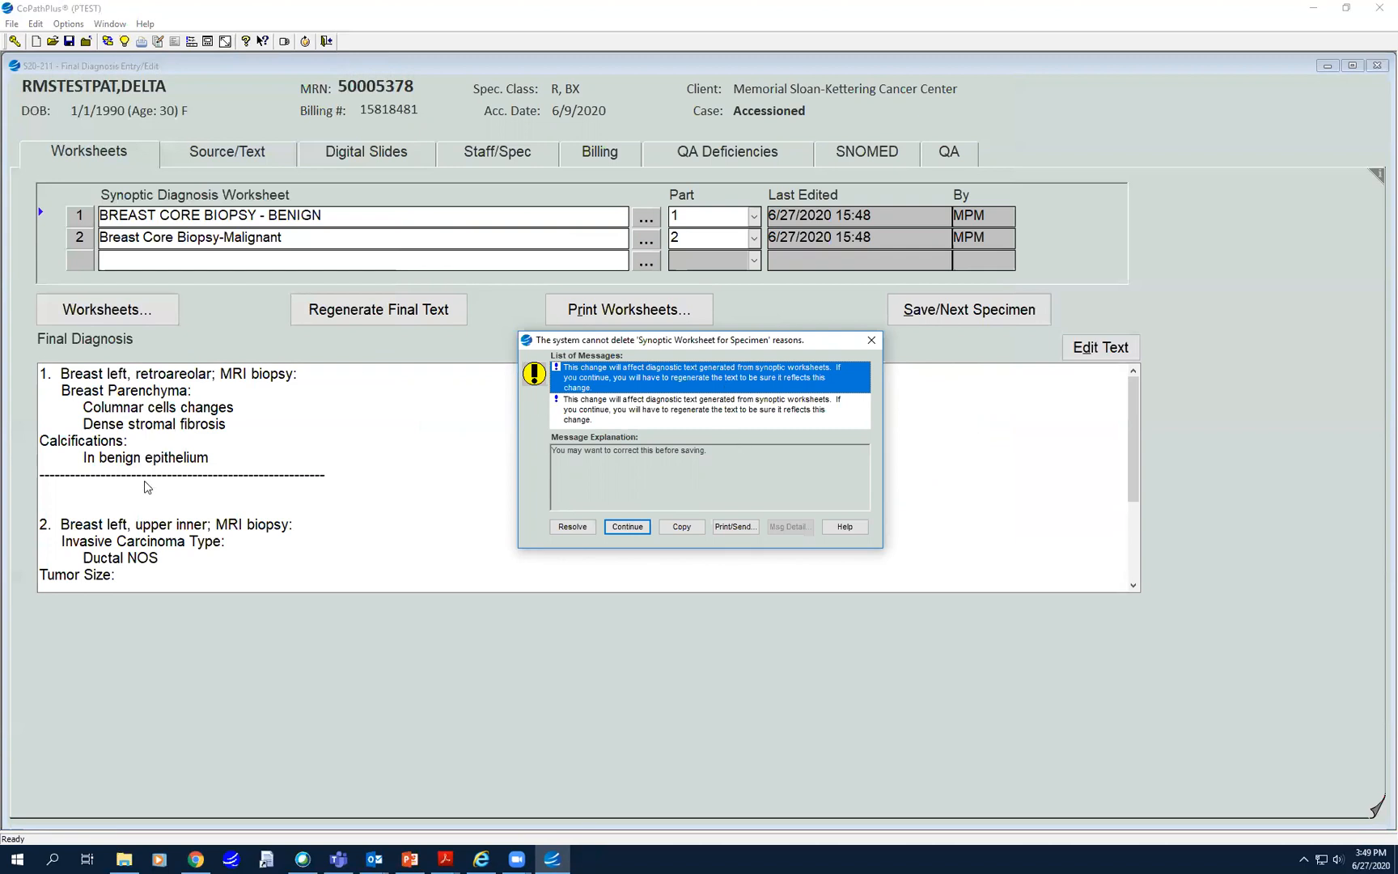
{"action": "left_click", "coordinate": [614, 527]}
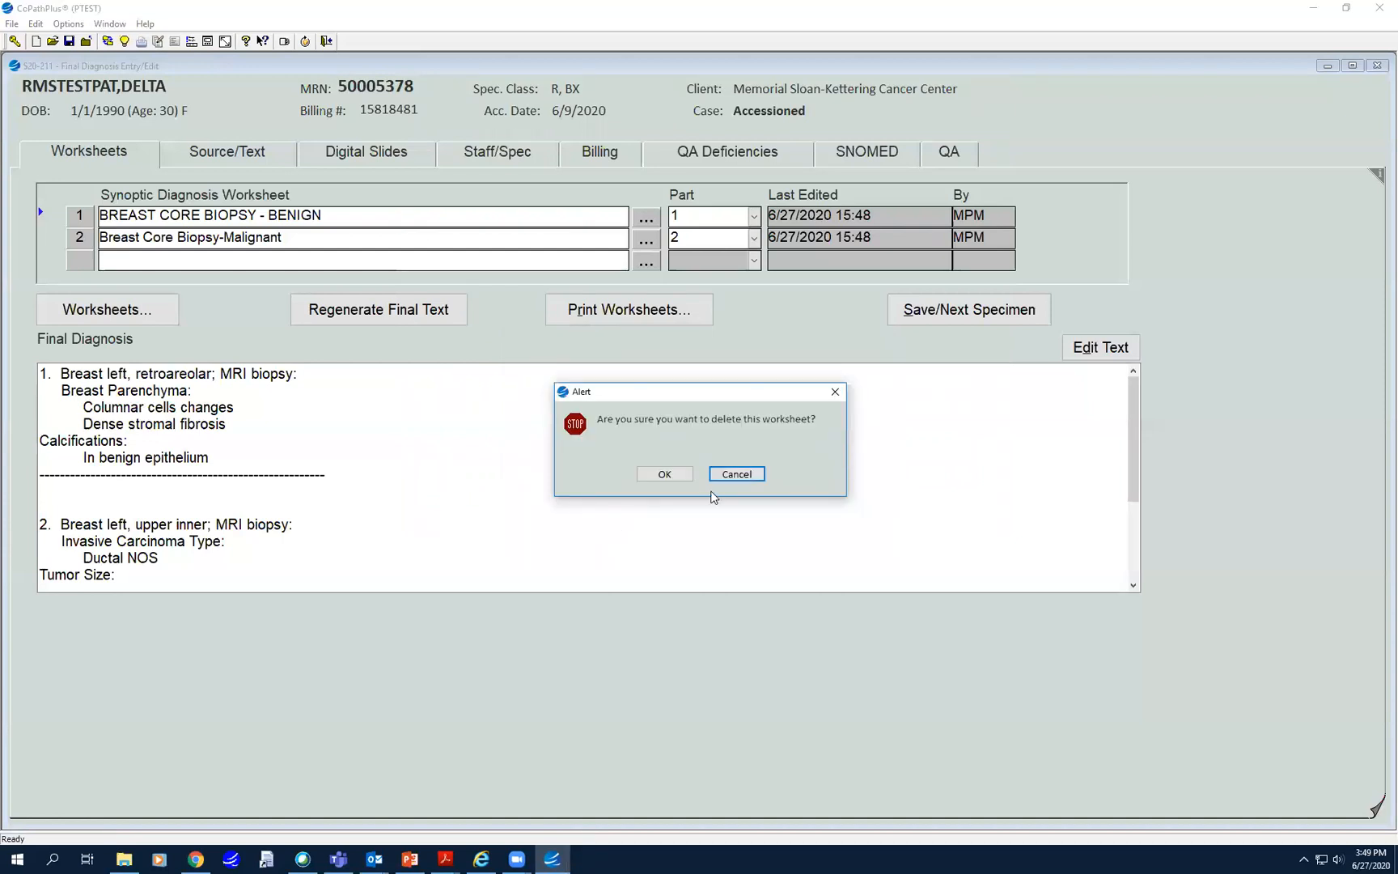
{"action": "left_click", "coordinate": [664, 474]}
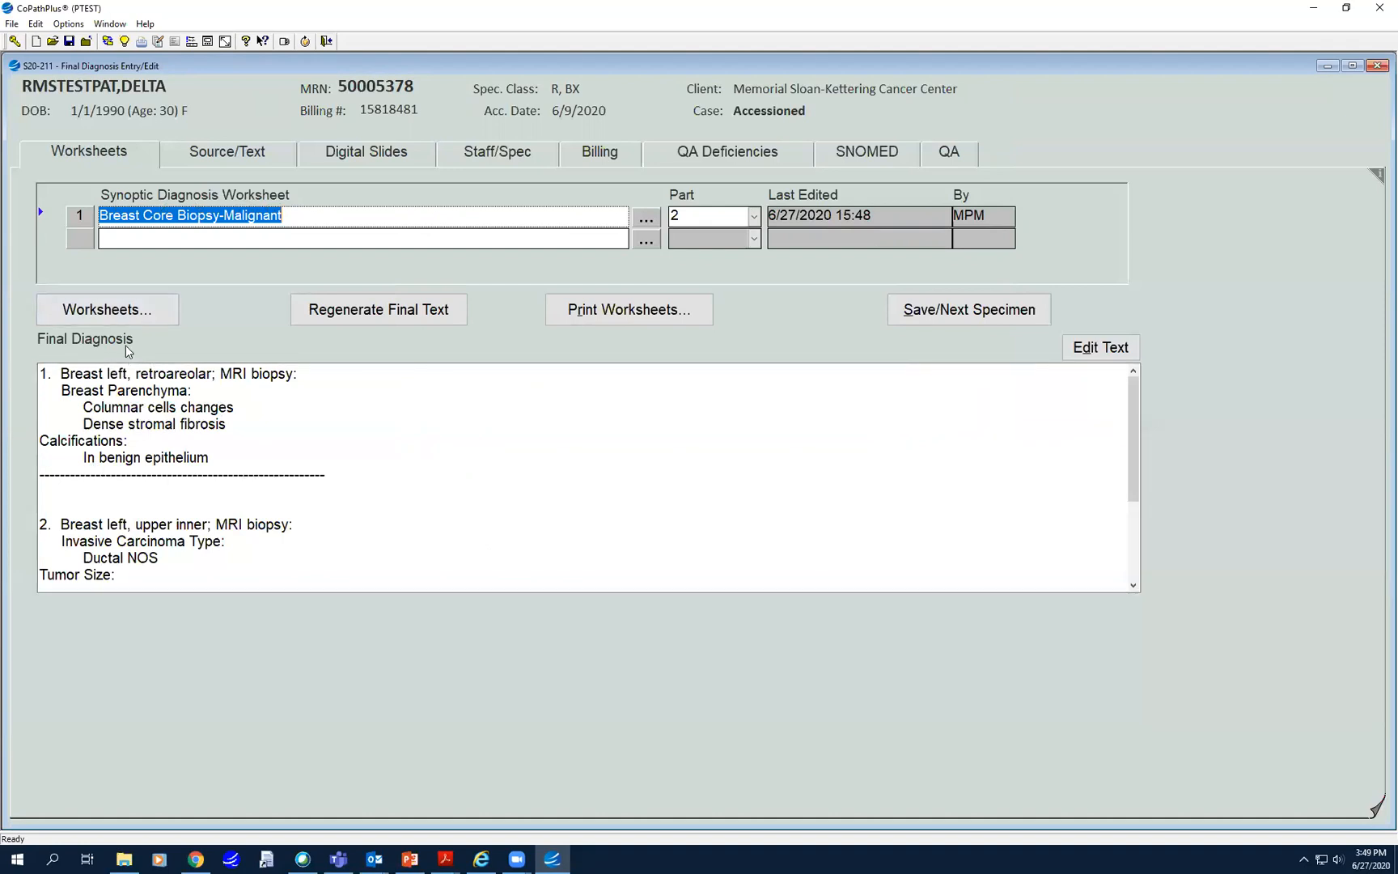
{"action": "left_click", "coordinate": [381, 314]}
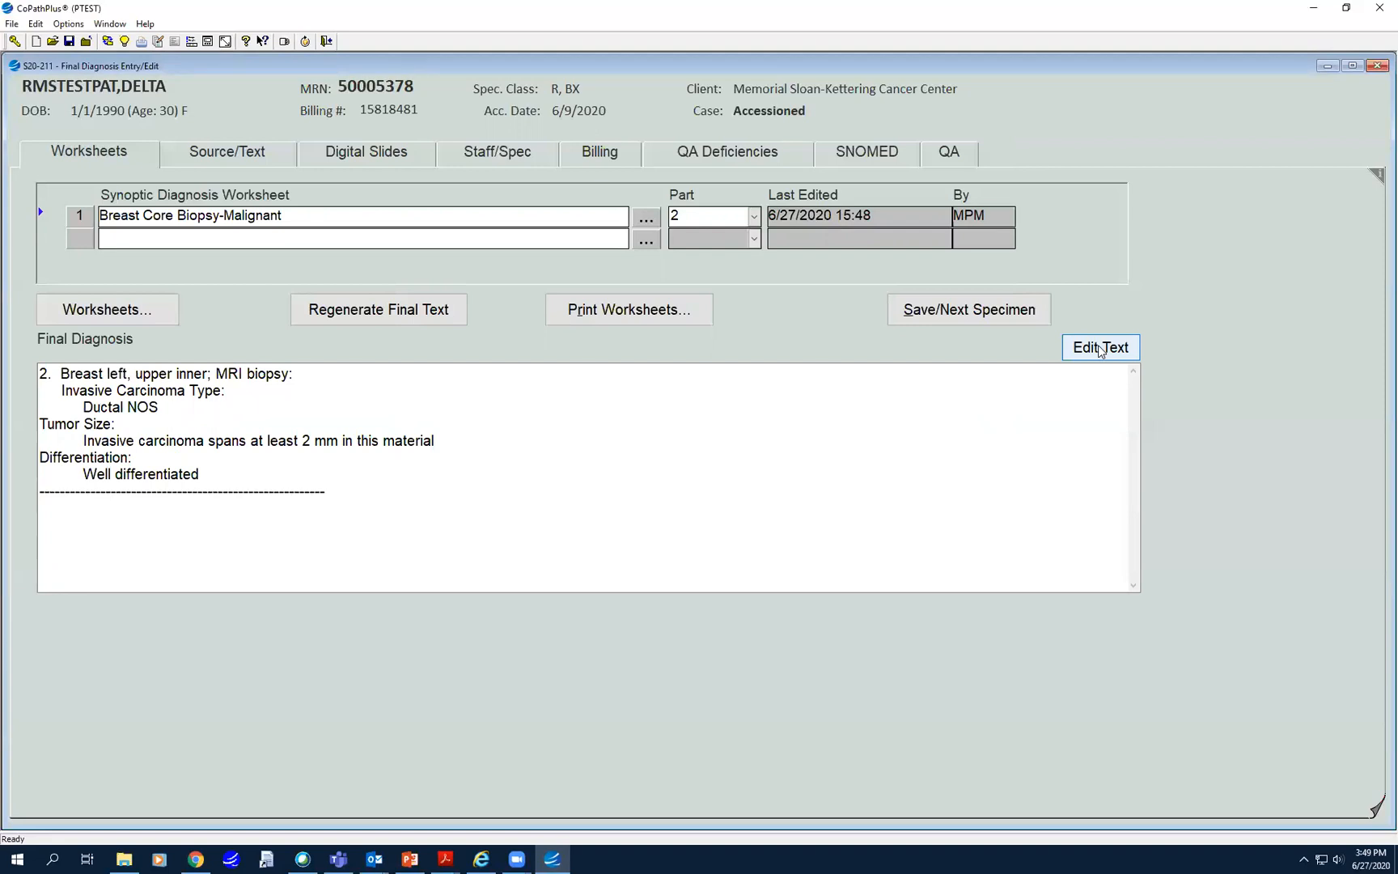
{"action": "left_click", "coordinate": [1100, 348]}
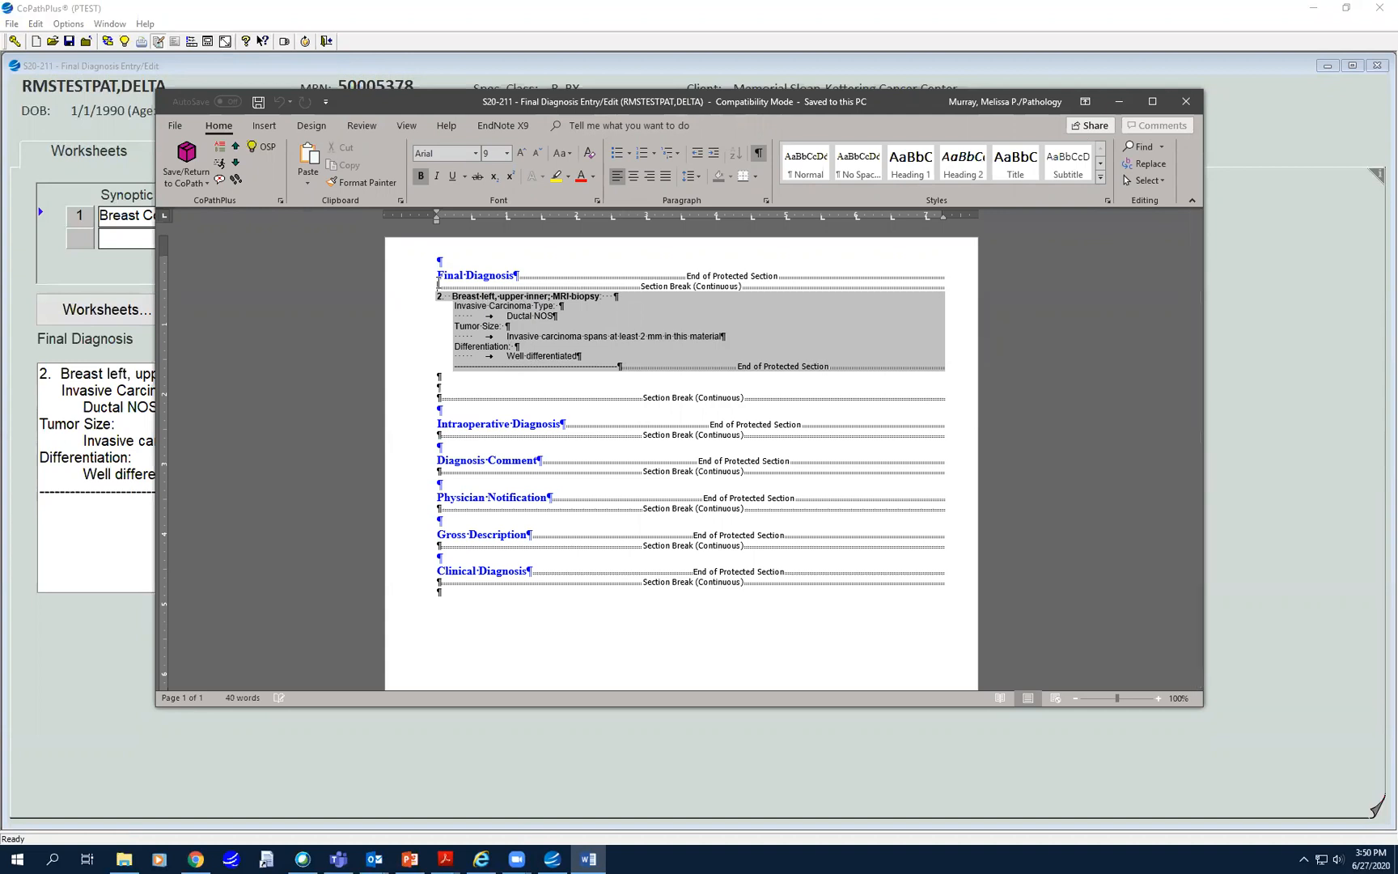
- Insert the part heading lines and delete the duplicate part 2 heading
{"action": "left_click", "coordinate": [218, 152]}
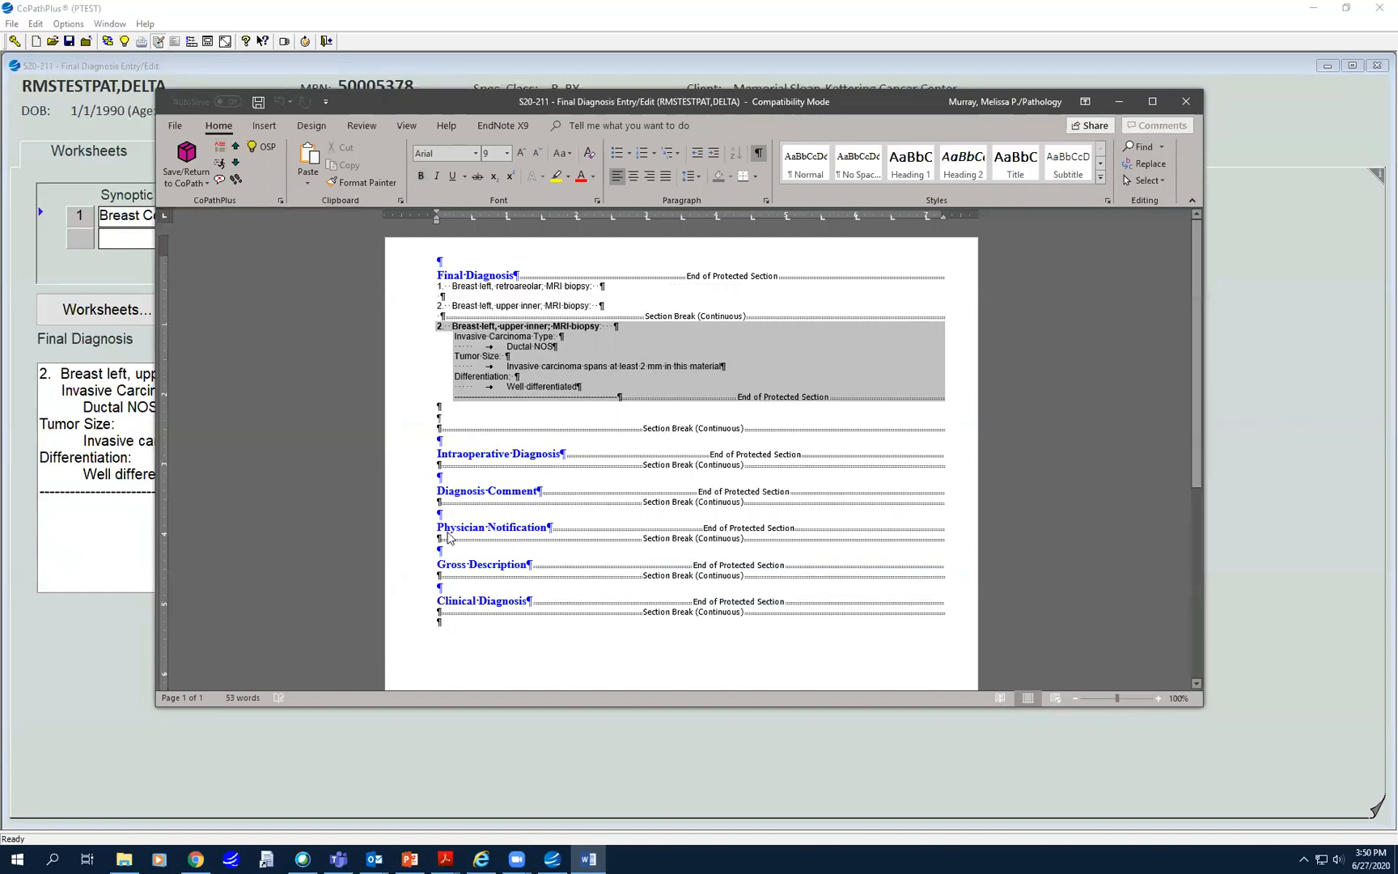
{"action": "left_click_drag", "start_coordinate": [436, 300], "coordinate": [599, 301]}
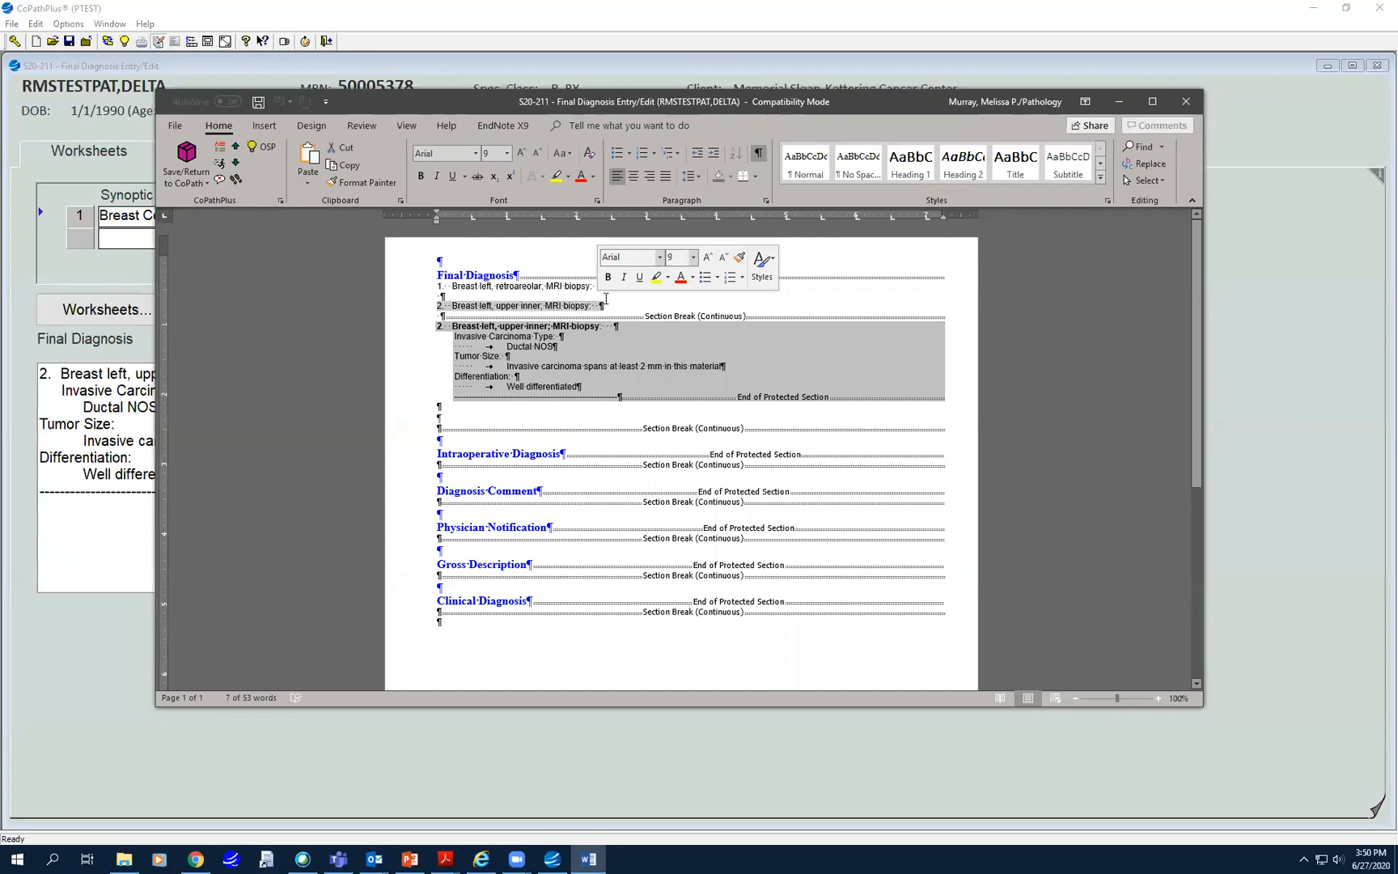
{"action": "key", "text": "Delete"}
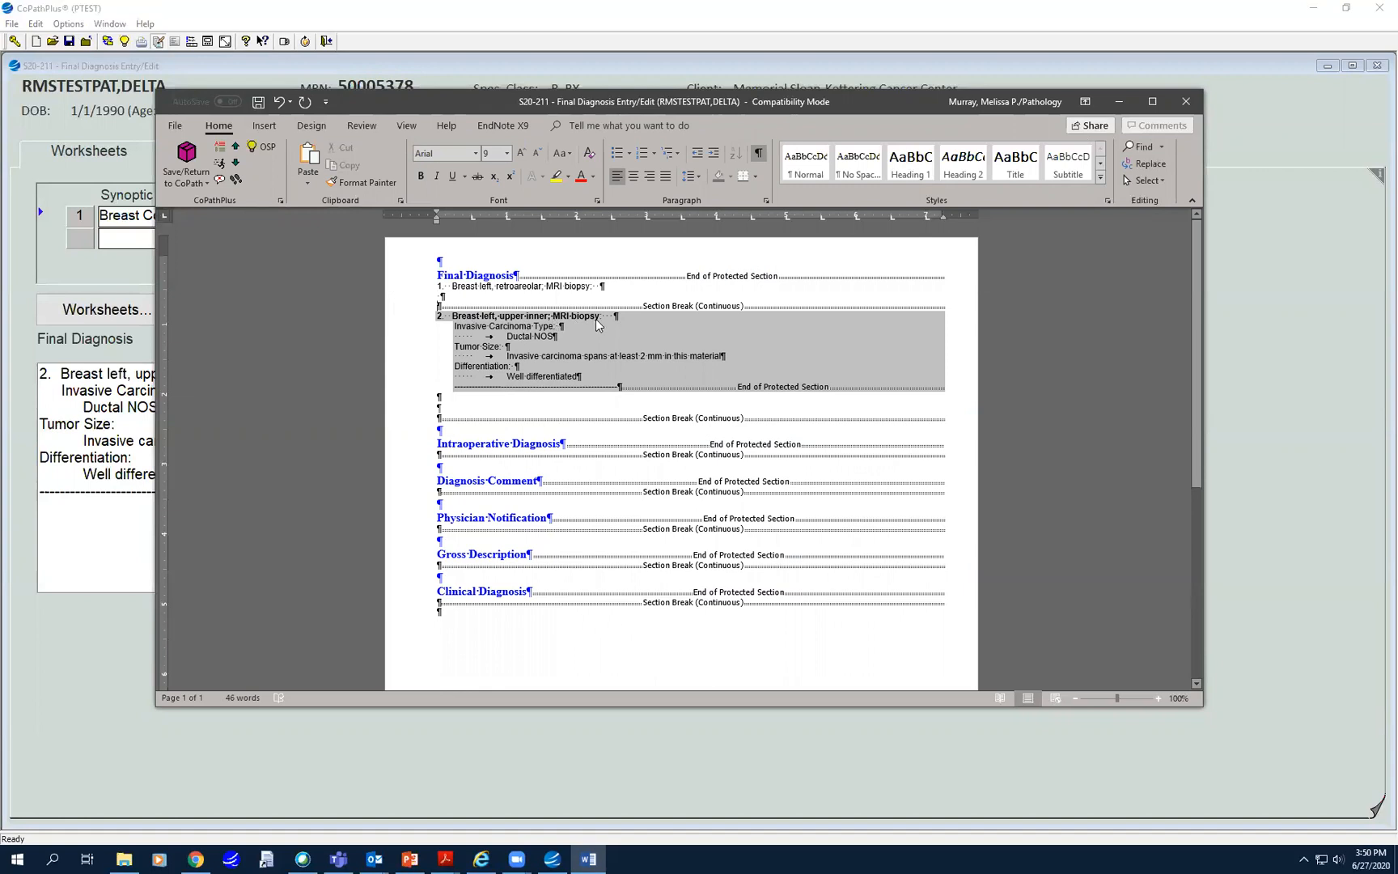
- Make the part 1 line 'Breast left, retroareolar; MRI biopsy:' bold
{"action": "left_click", "coordinate": [475, 283]}
{"action": "left_click_drag", "start_coordinate": [439, 286], "coordinate": [605, 287]}
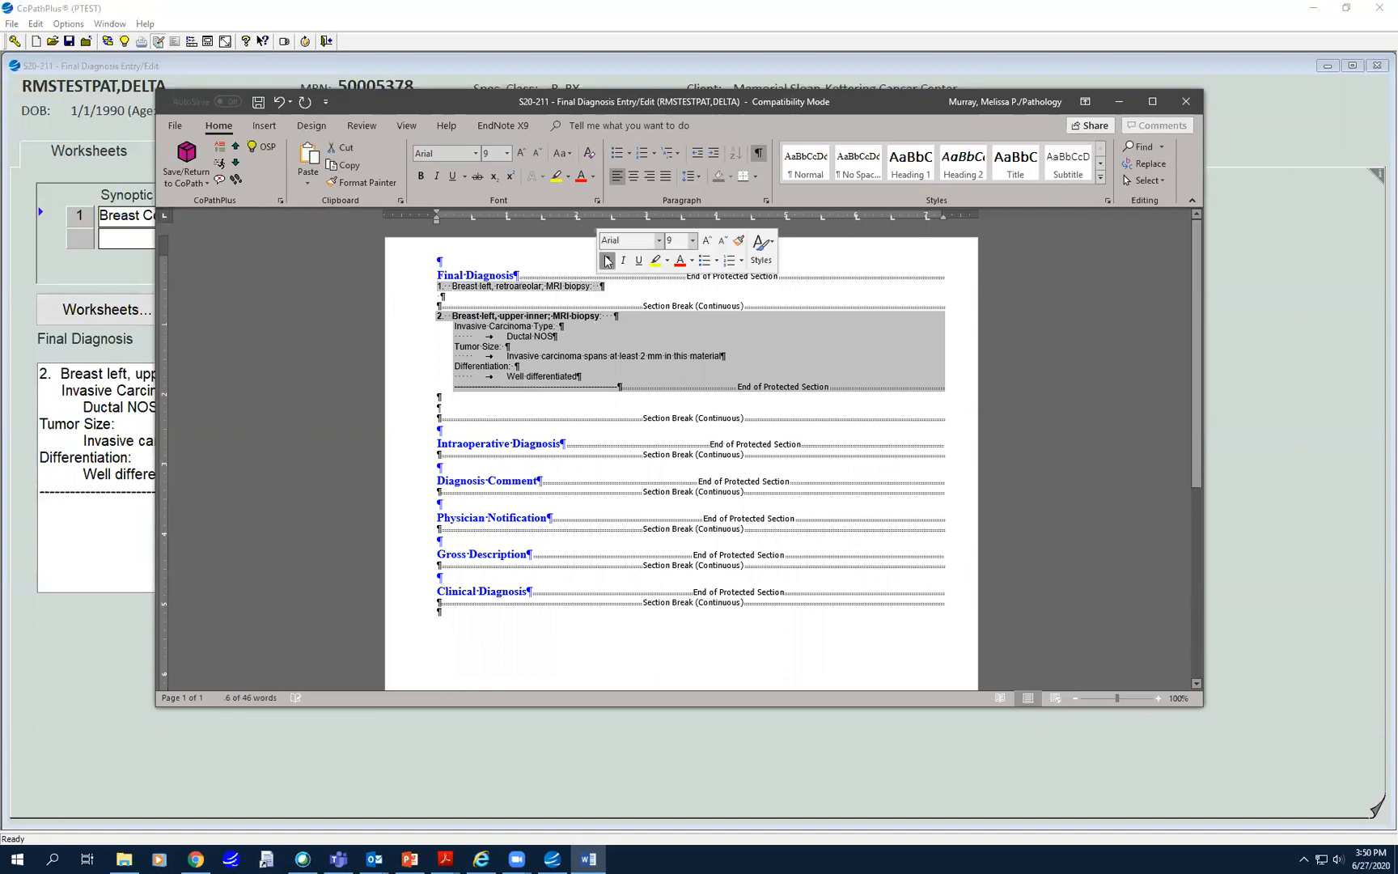
{"action": "left_click", "coordinate": [608, 261]}
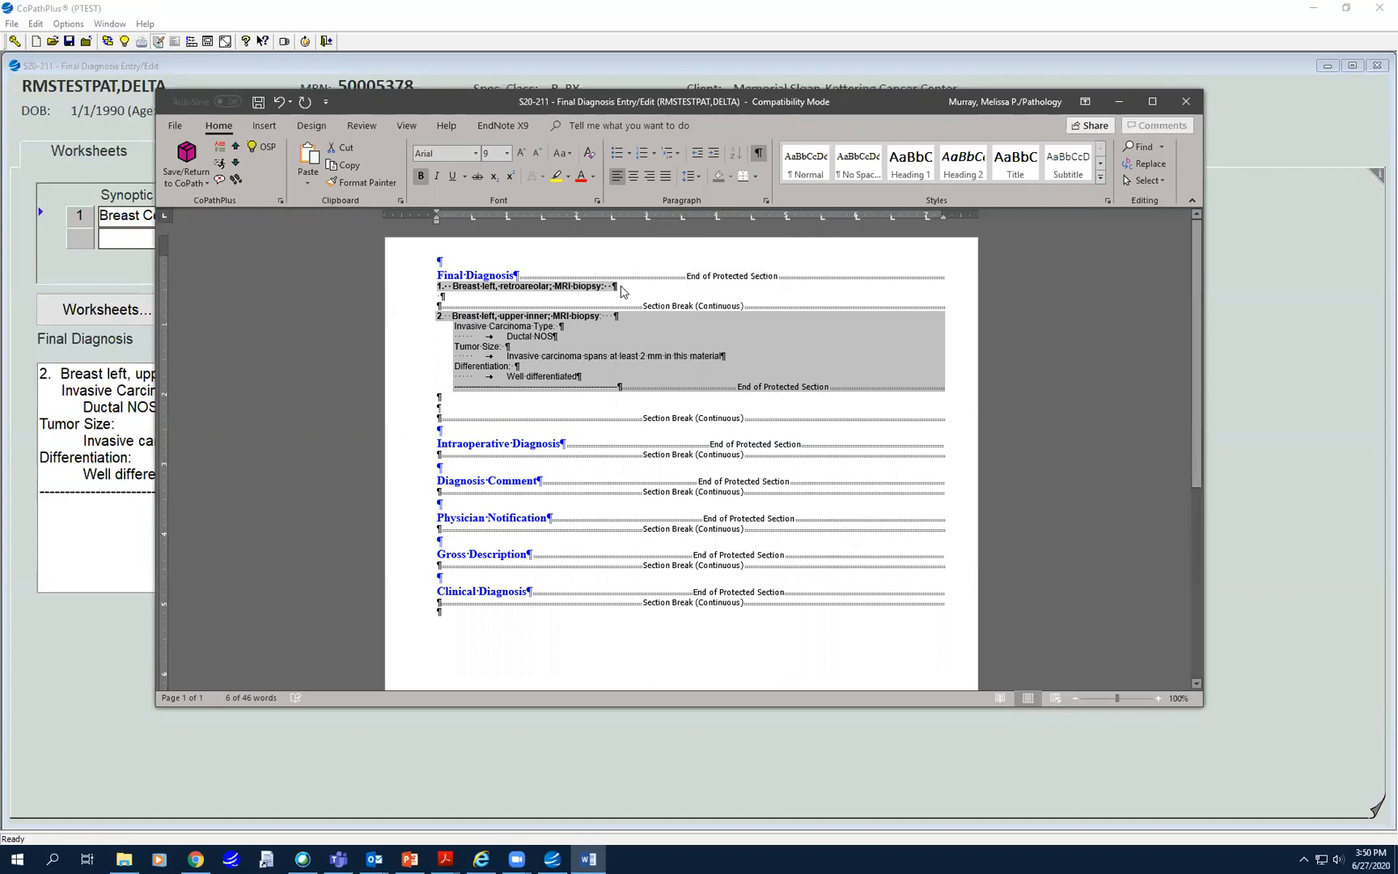
{"action": "left_click", "coordinate": [623, 292]}
{"action": "left_click", "coordinate": [442, 295]}
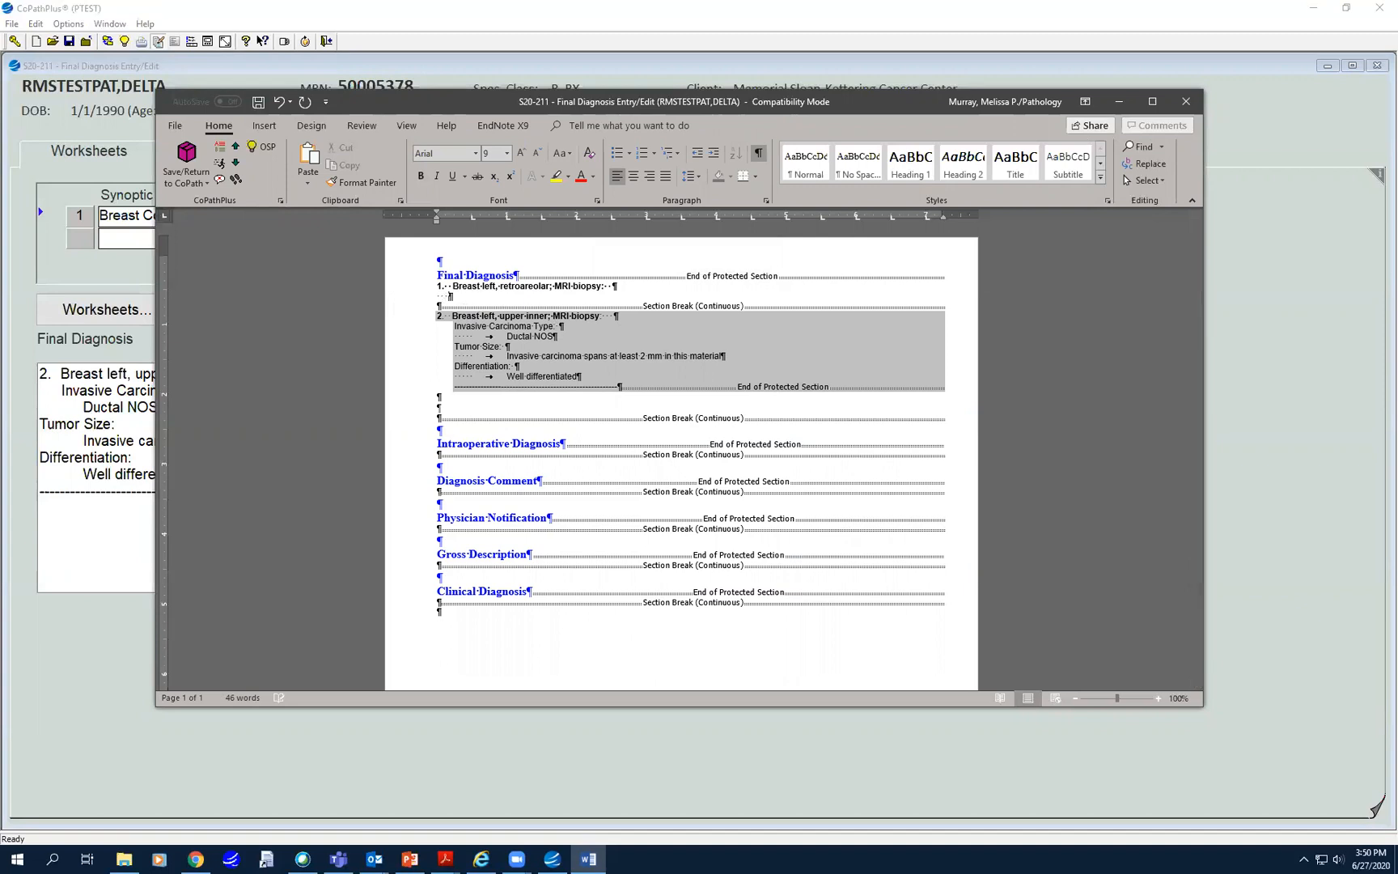
- In Word, add '- No tissue seen' under part 1 and 'Note:' below part 2, then save back to CoPathPlus
{"action": "type", "text": "-"}
{"action": "type", "text": "No tissue seen"}
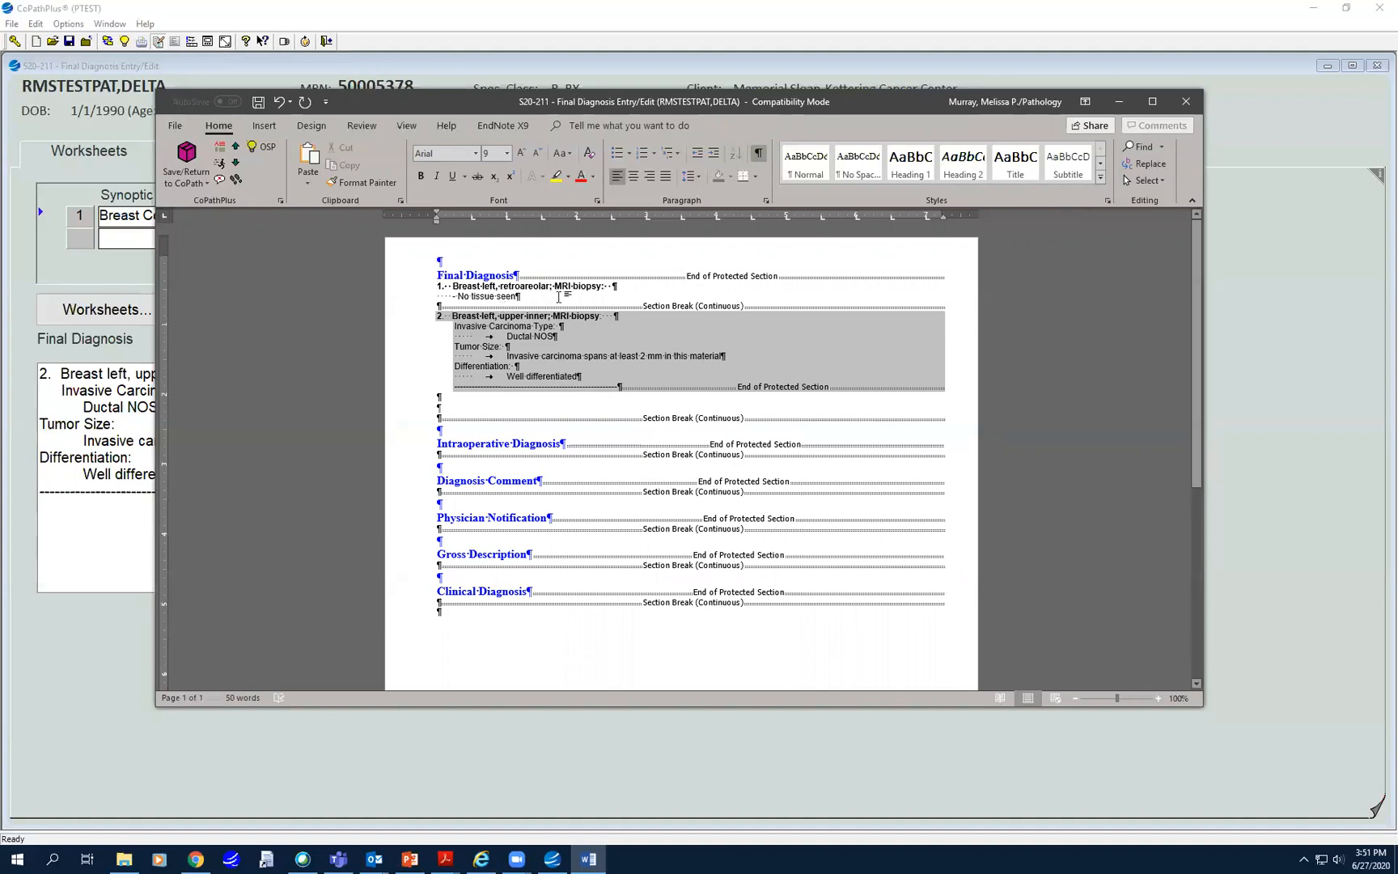
{"action": "left_click", "coordinate": [438, 397]}
{"action": "key", "text": "Return"}
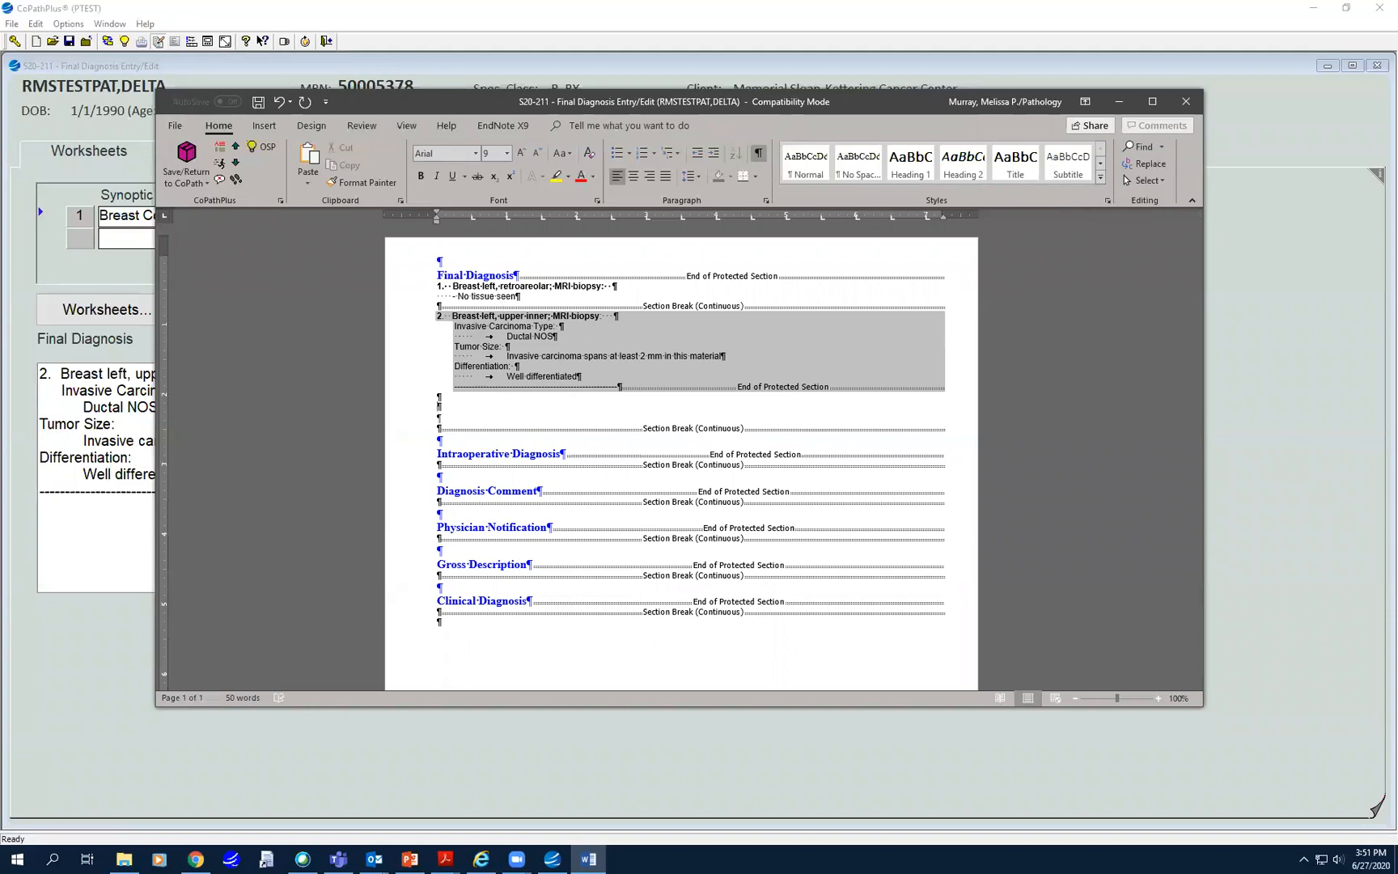
{"action": "type", "text": "Note:"}
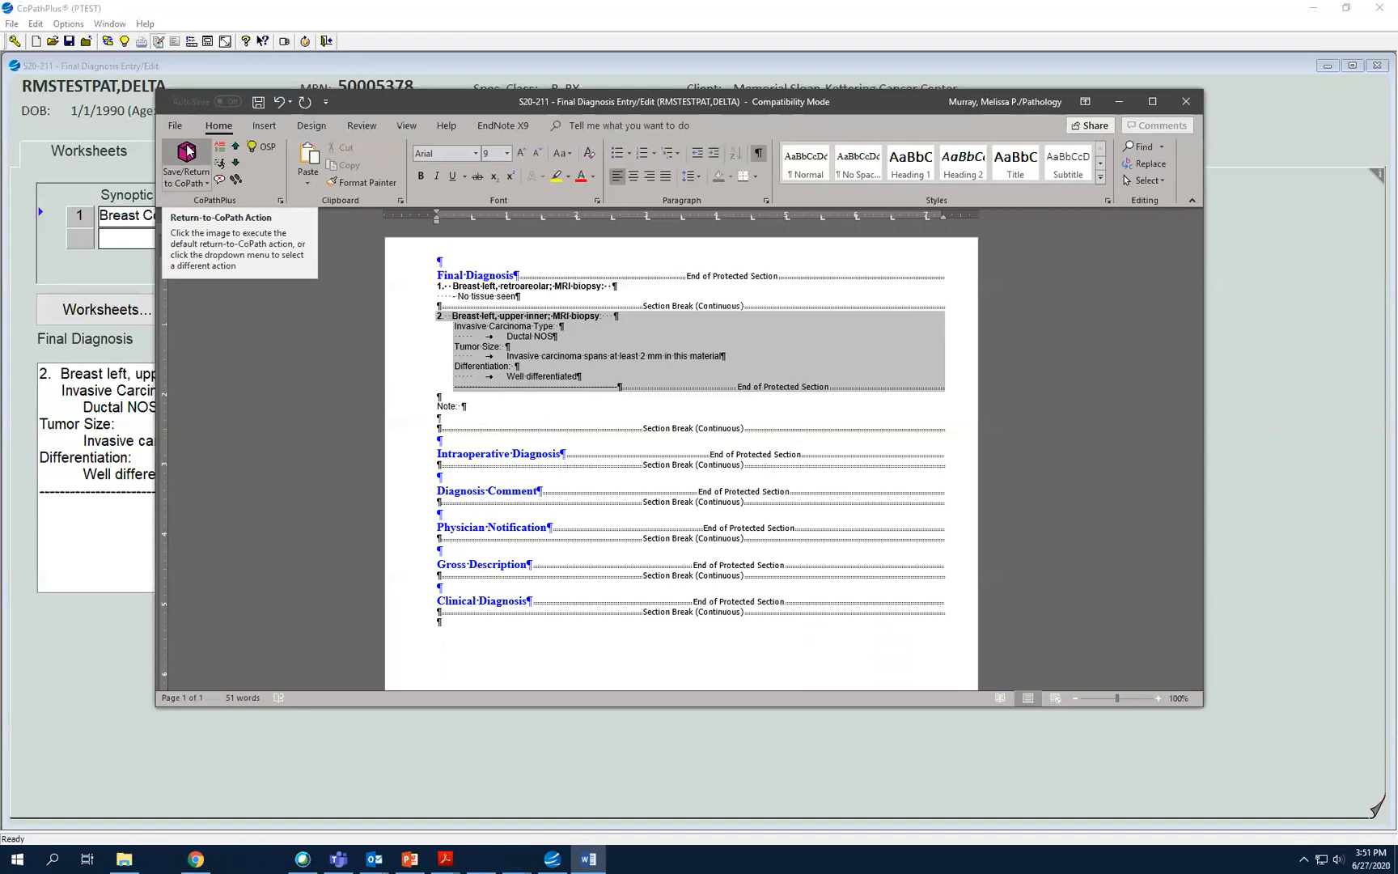
{"action": "left_click", "coordinate": [187, 151]}
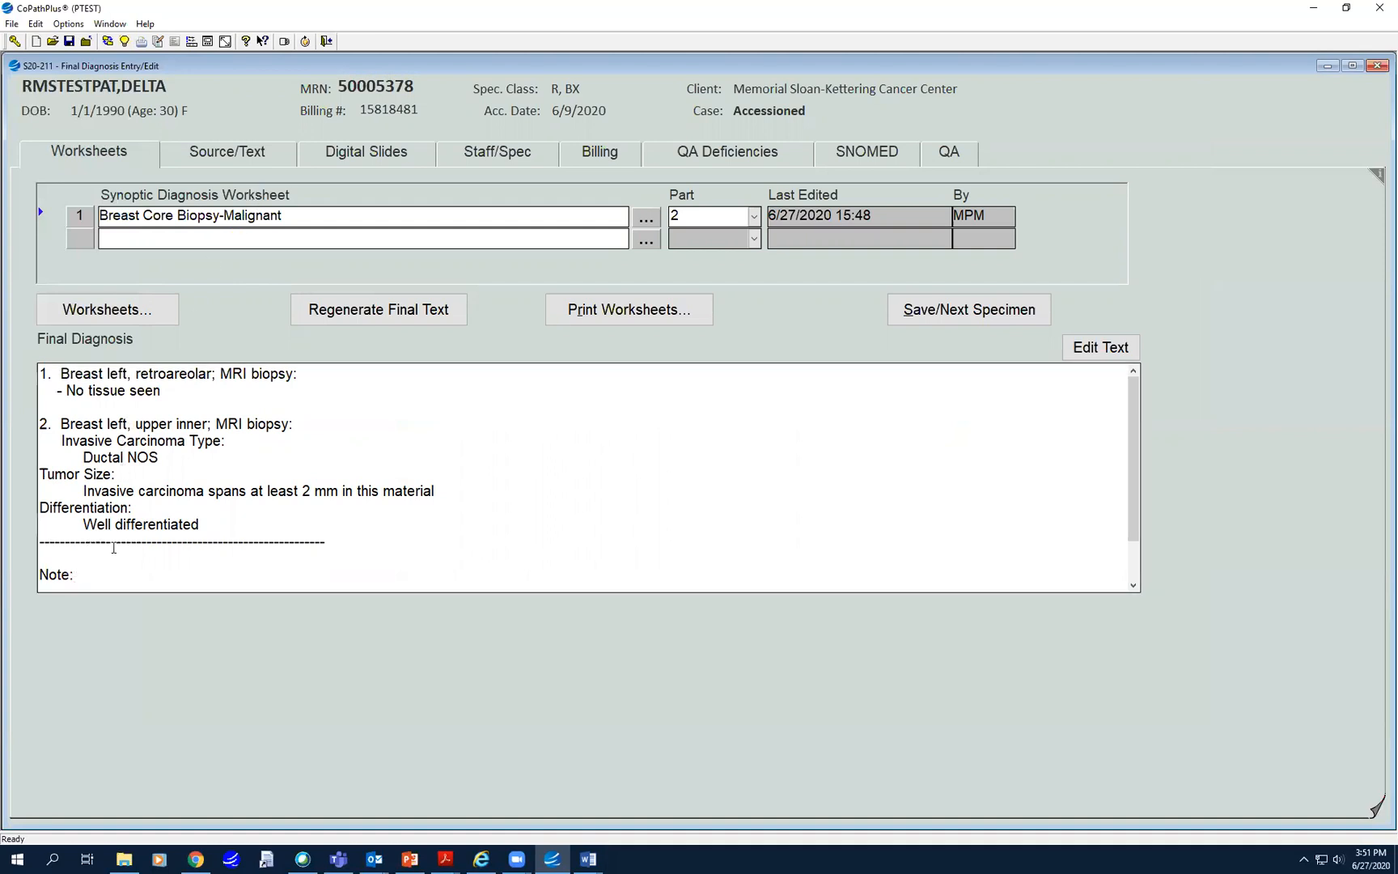
{"action": "left_click", "coordinate": [159, 218]}
{"action": "left_click", "coordinate": [120, 310]}
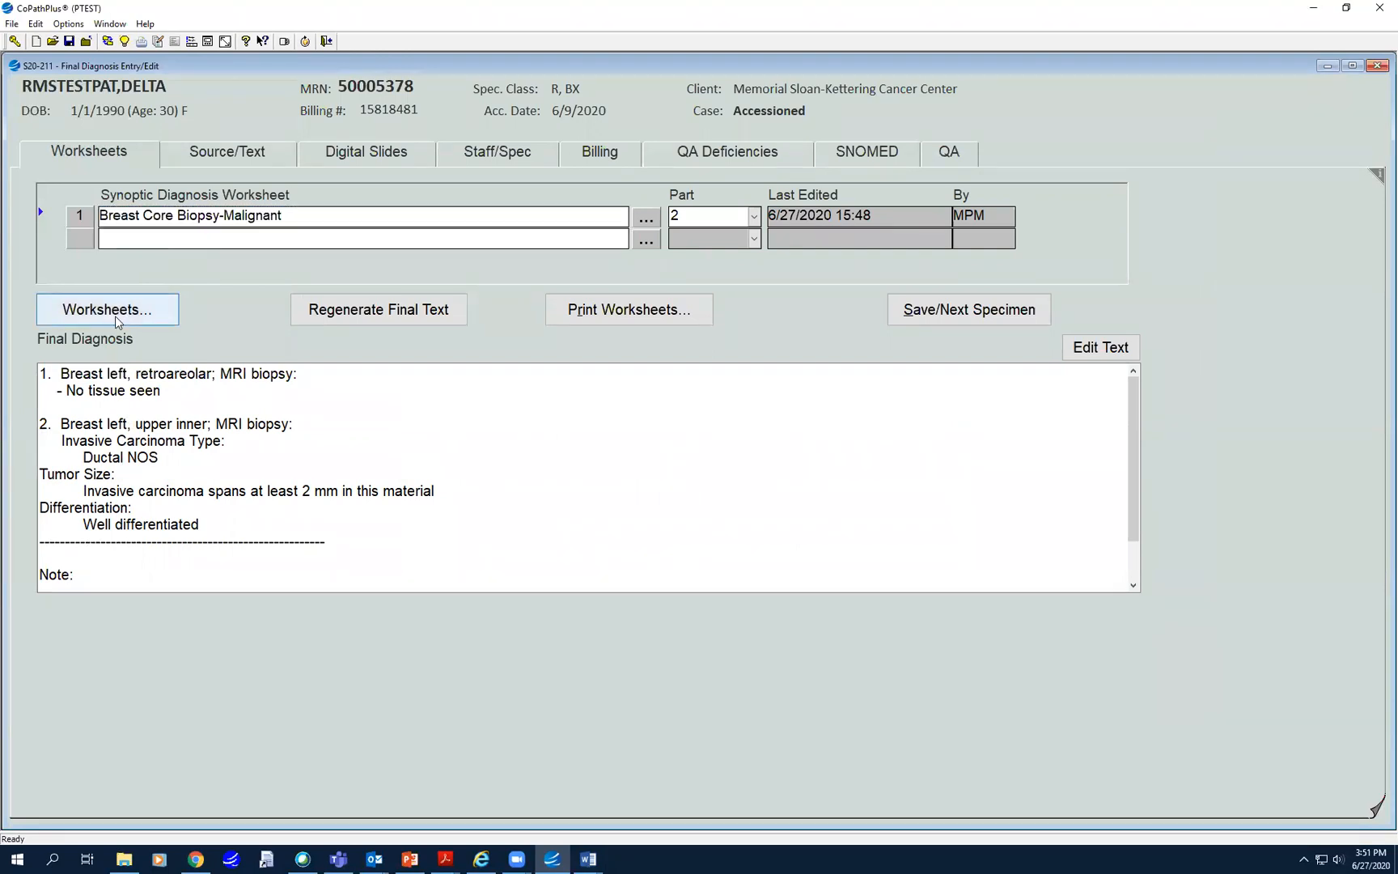
{"action": "left_click", "coordinate": [839, 513]}
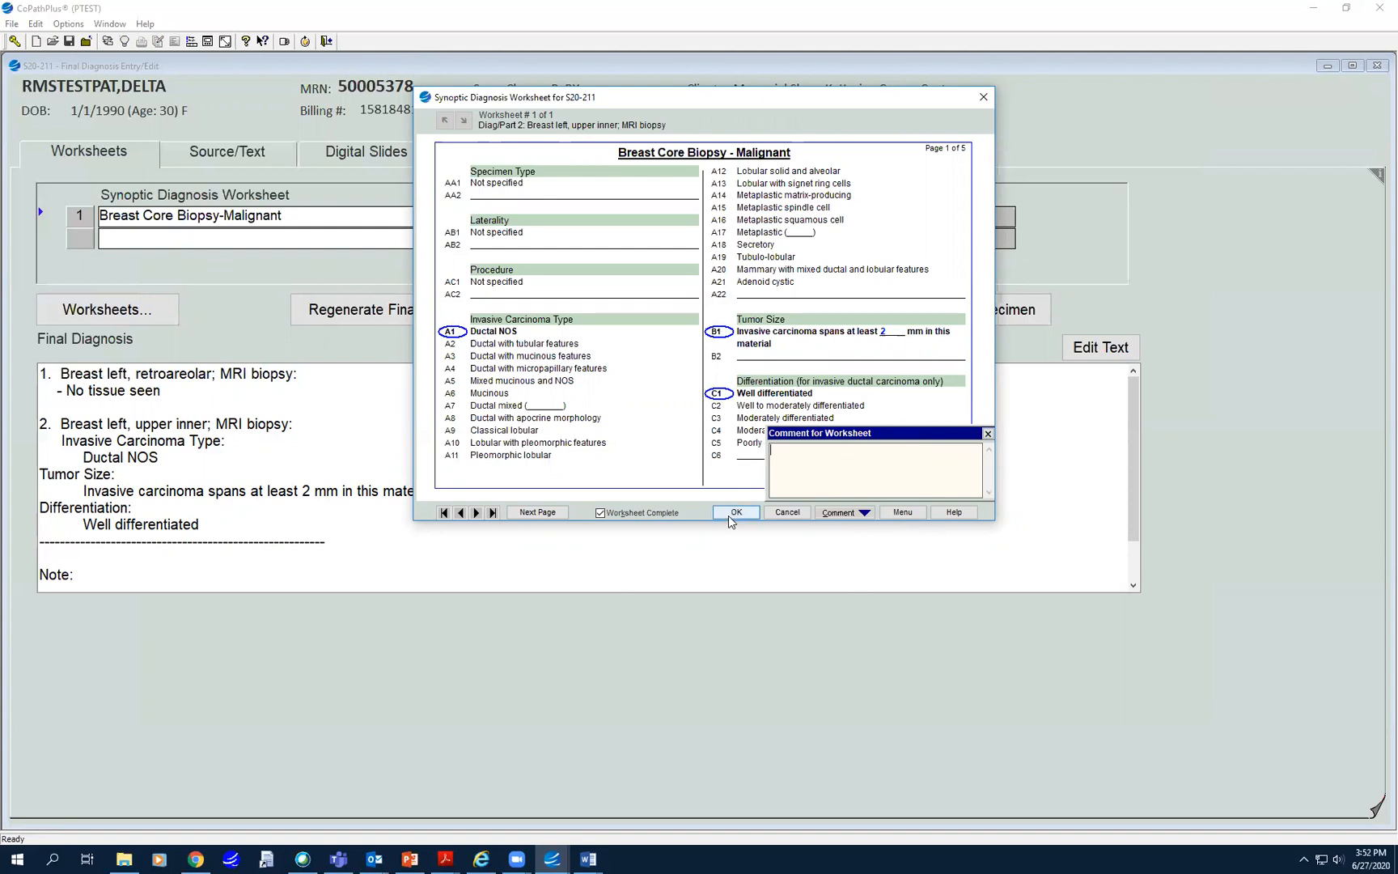
{"action": "left_click", "coordinate": [902, 513]}
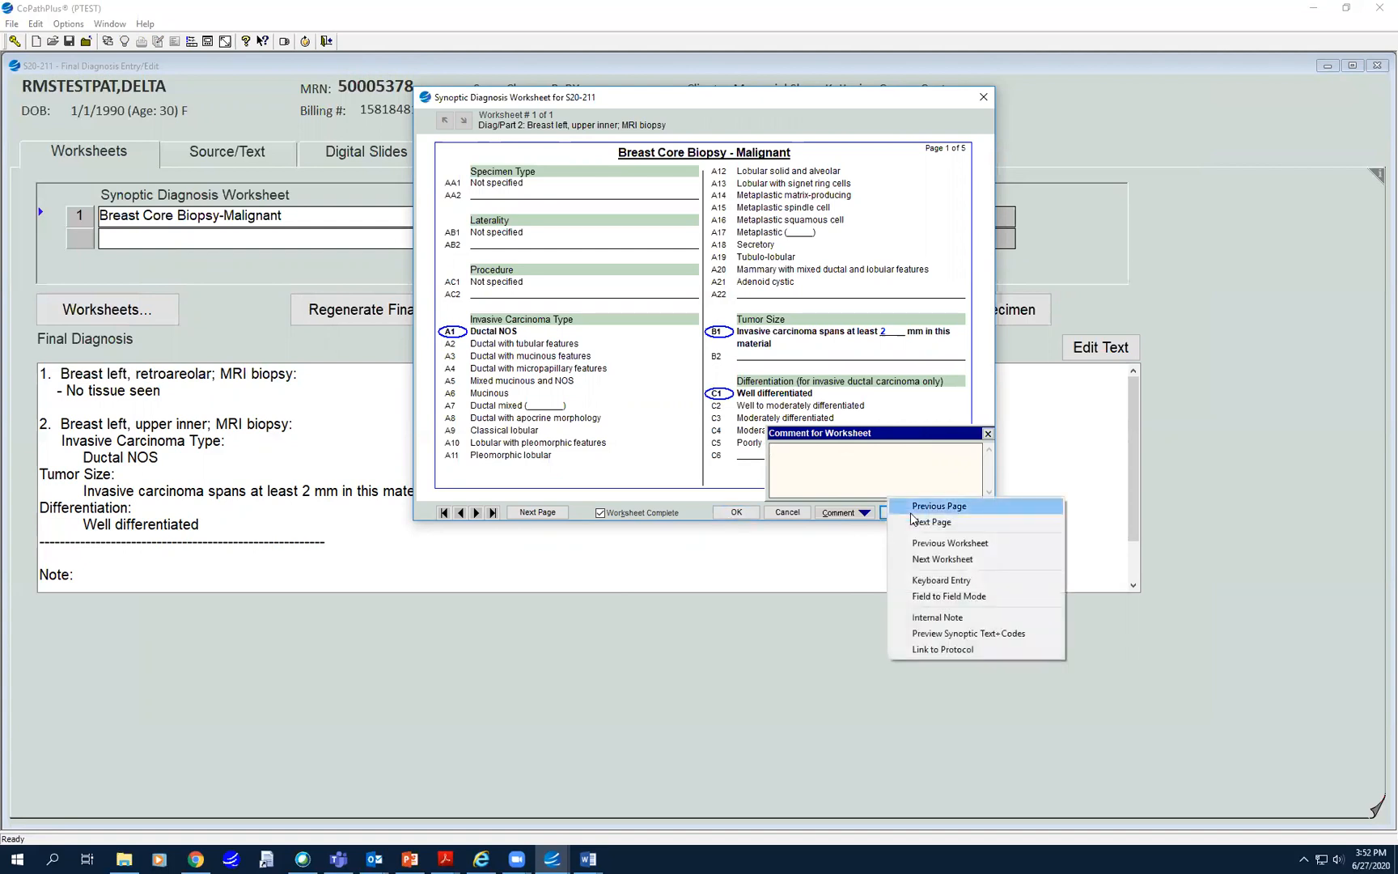
{"action": "left_click", "coordinate": [808, 677]}
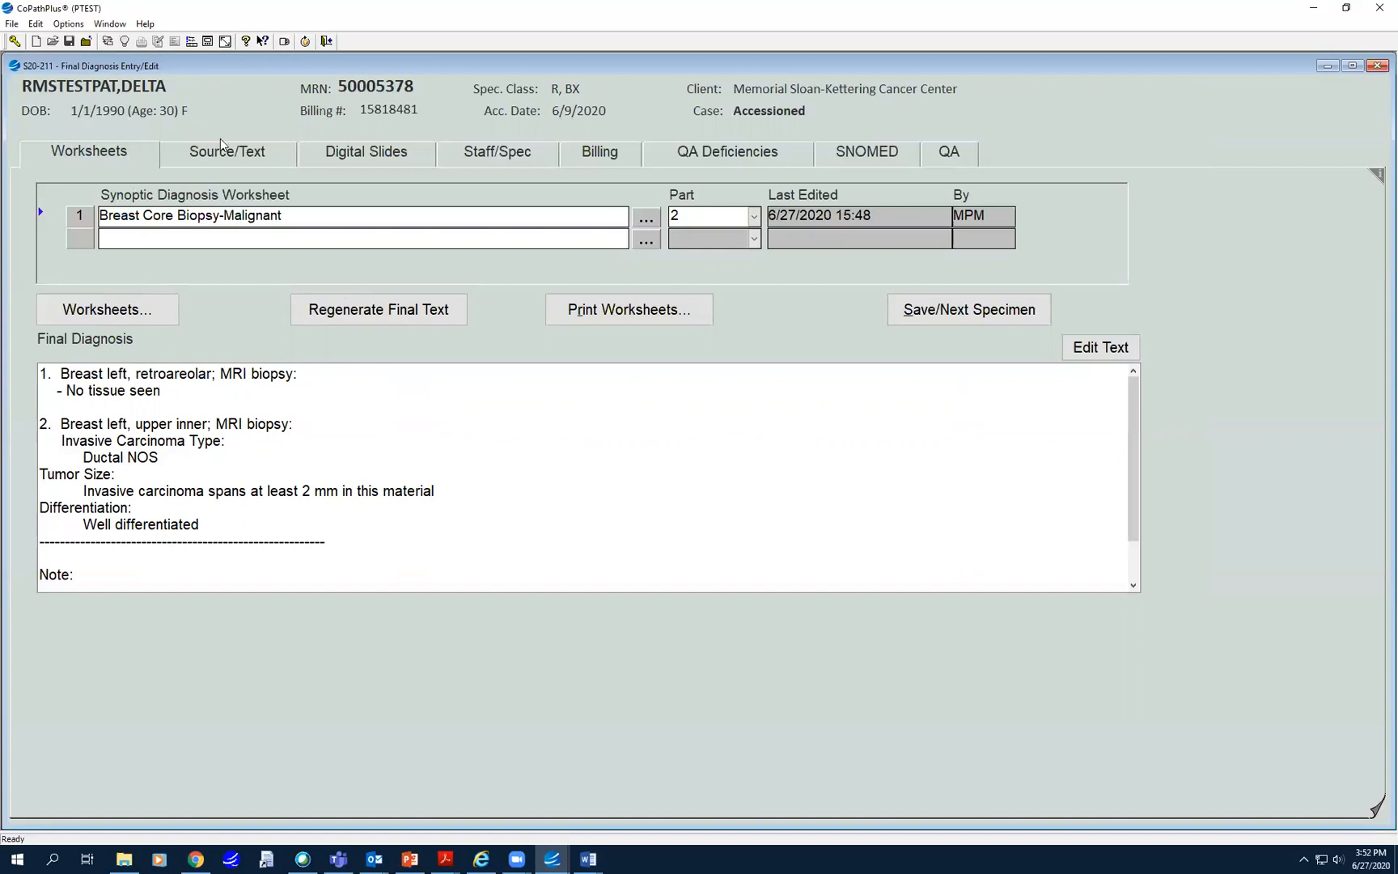
{"action": "left_click", "coordinate": [1377, 68]}
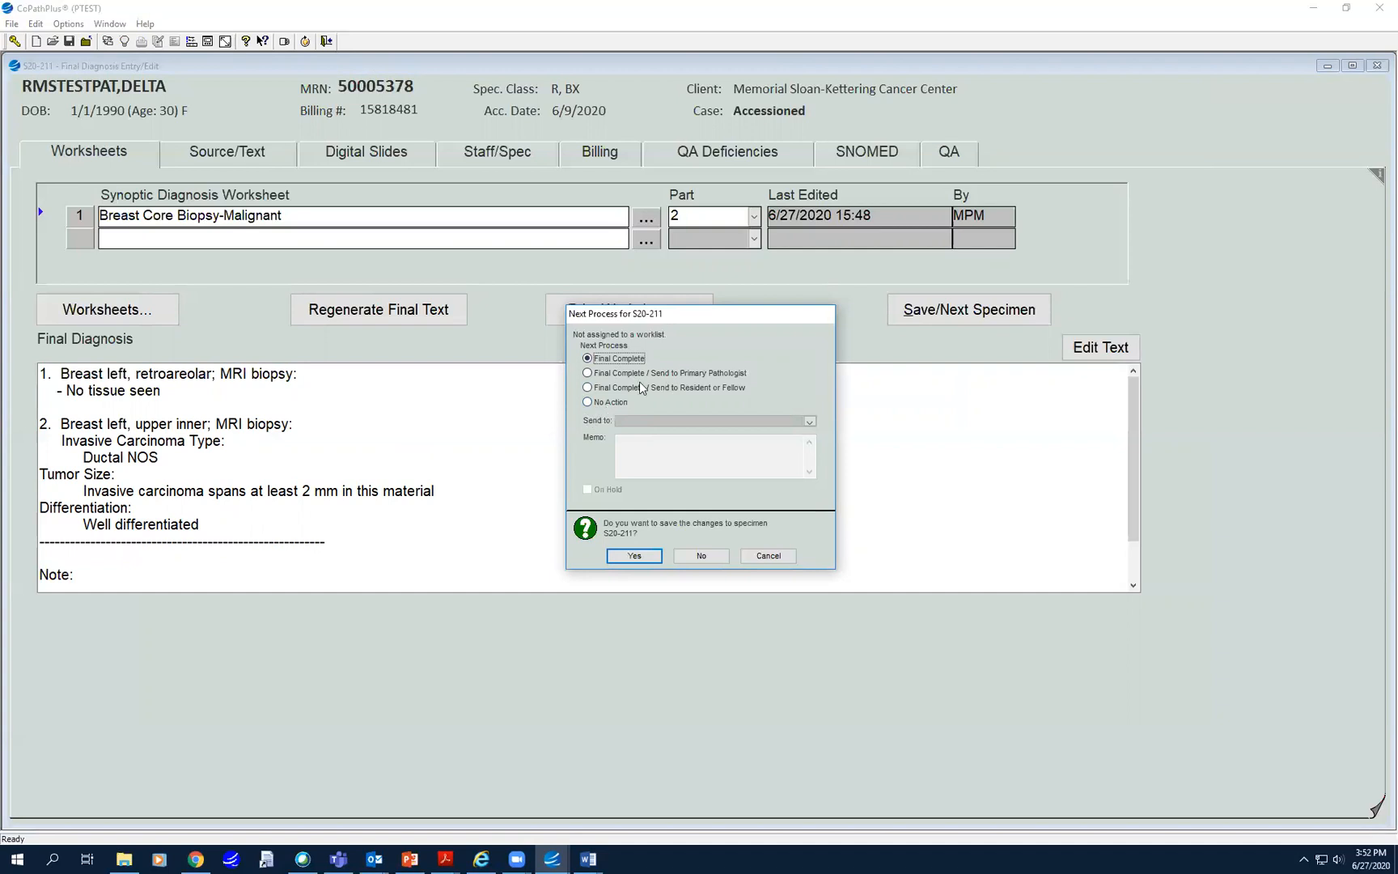
{"action": "left_click", "coordinate": [587, 388]}
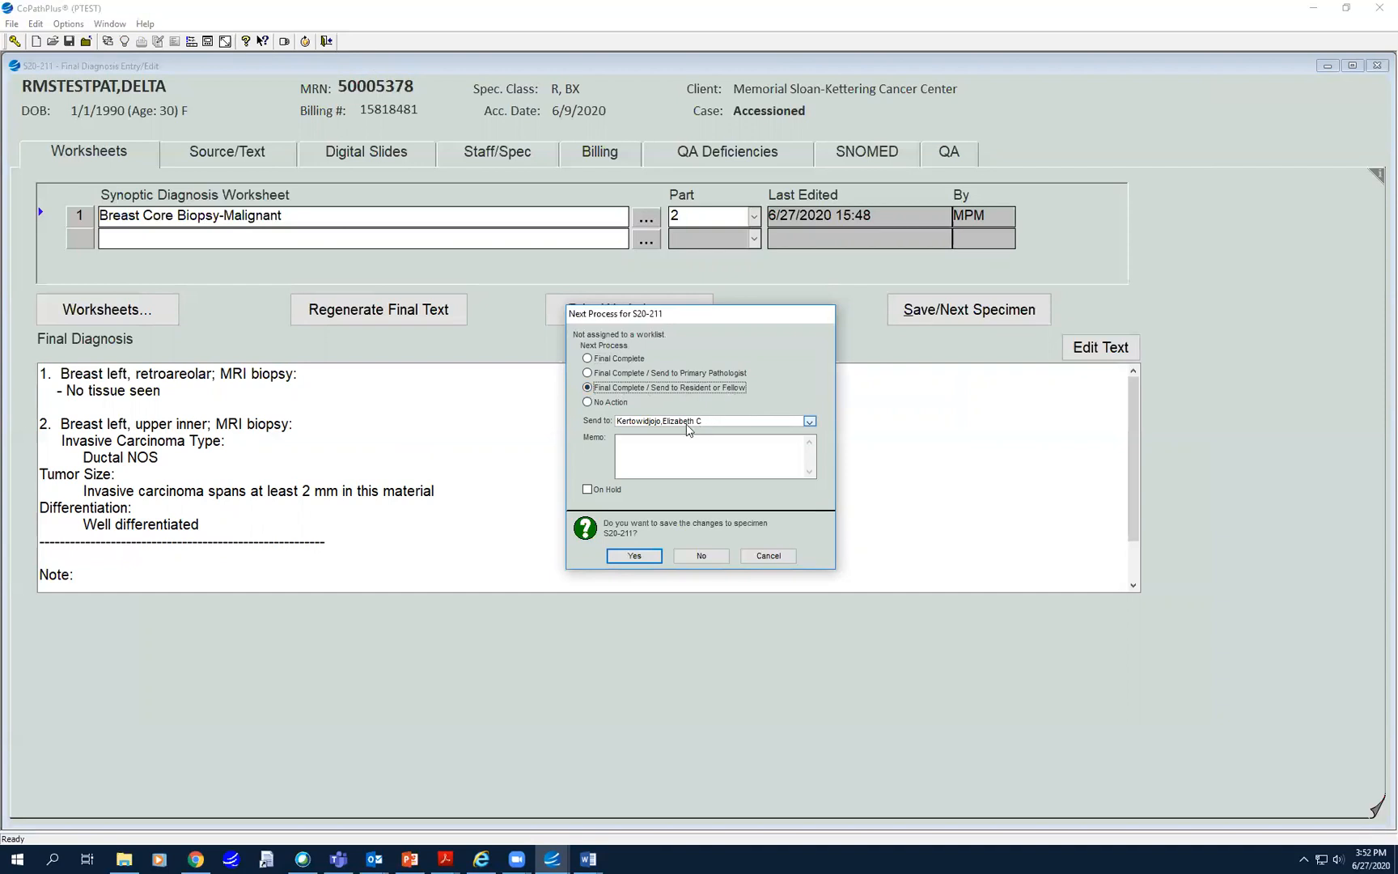
{"action": "left_click", "coordinate": [680, 453]}
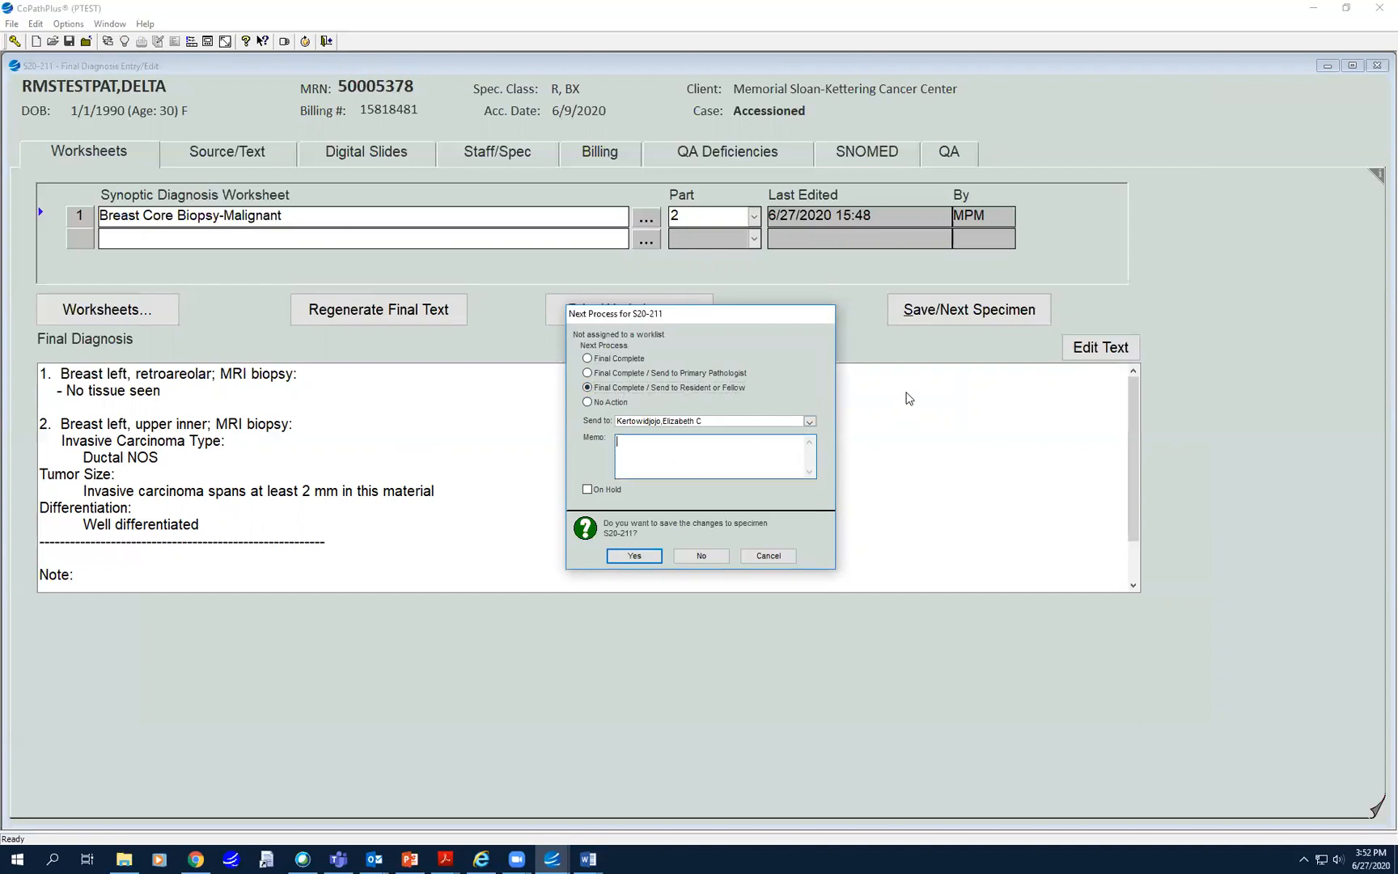
{"action": "type", "text": "IHC ER"}
- File the case without waiting for automatic SNOMED coding
{"action": "left_click", "coordinate": [633, 557]}
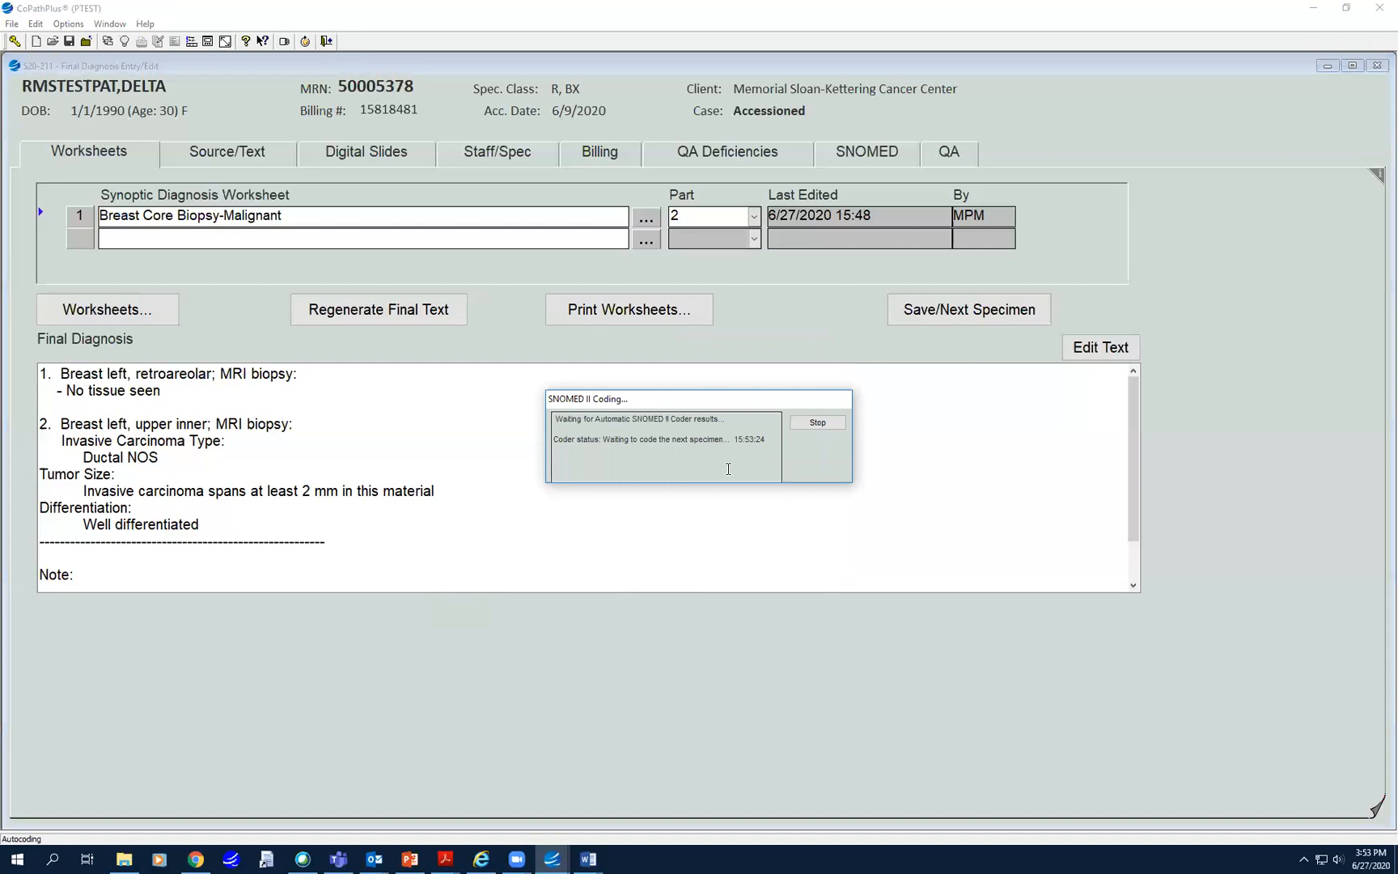
{"action": "left_click", "coordinate": [818, 422]}
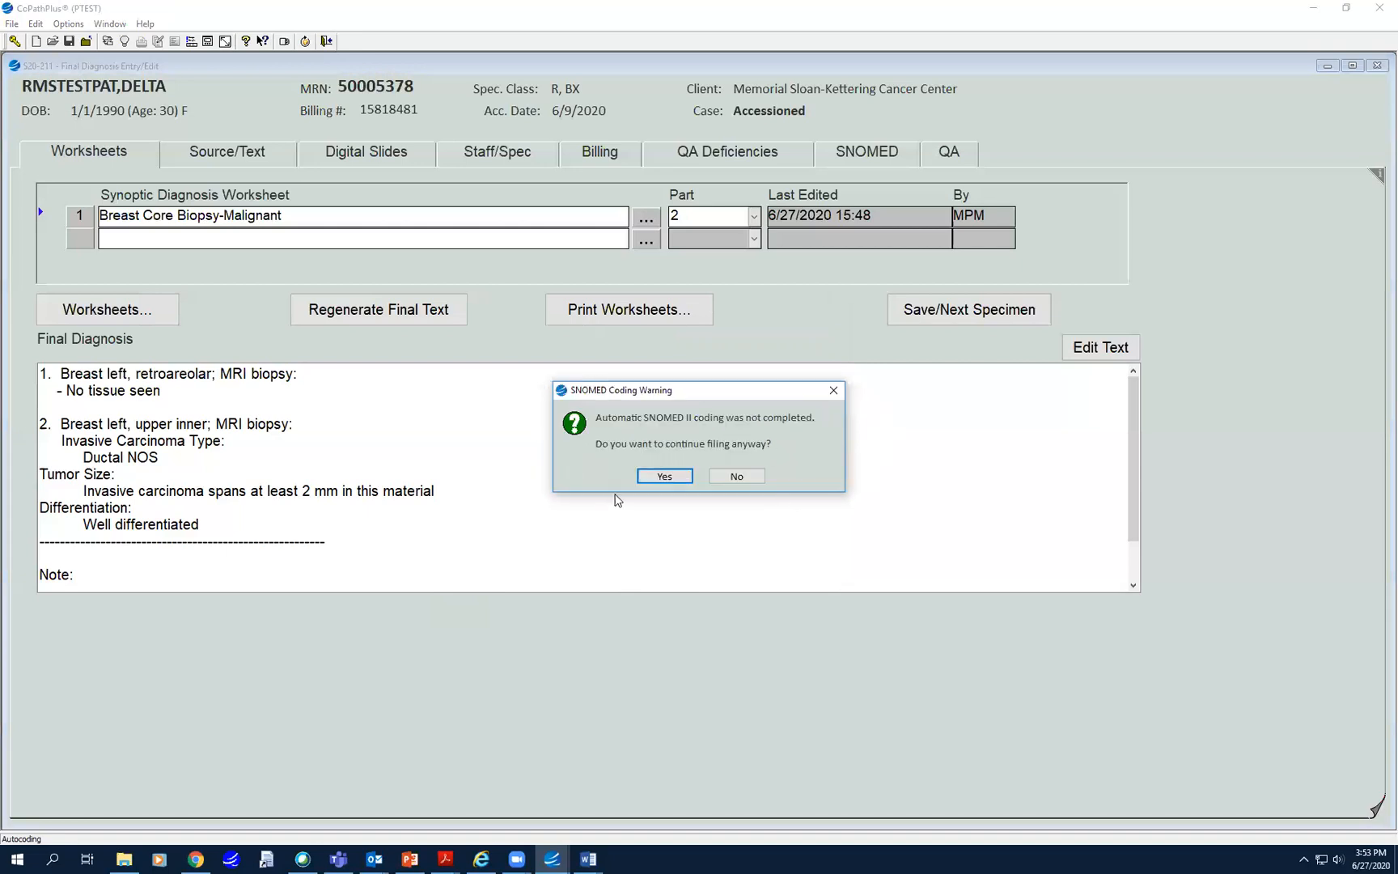
{"action": "left_click", "coordinate": [665, 477]}
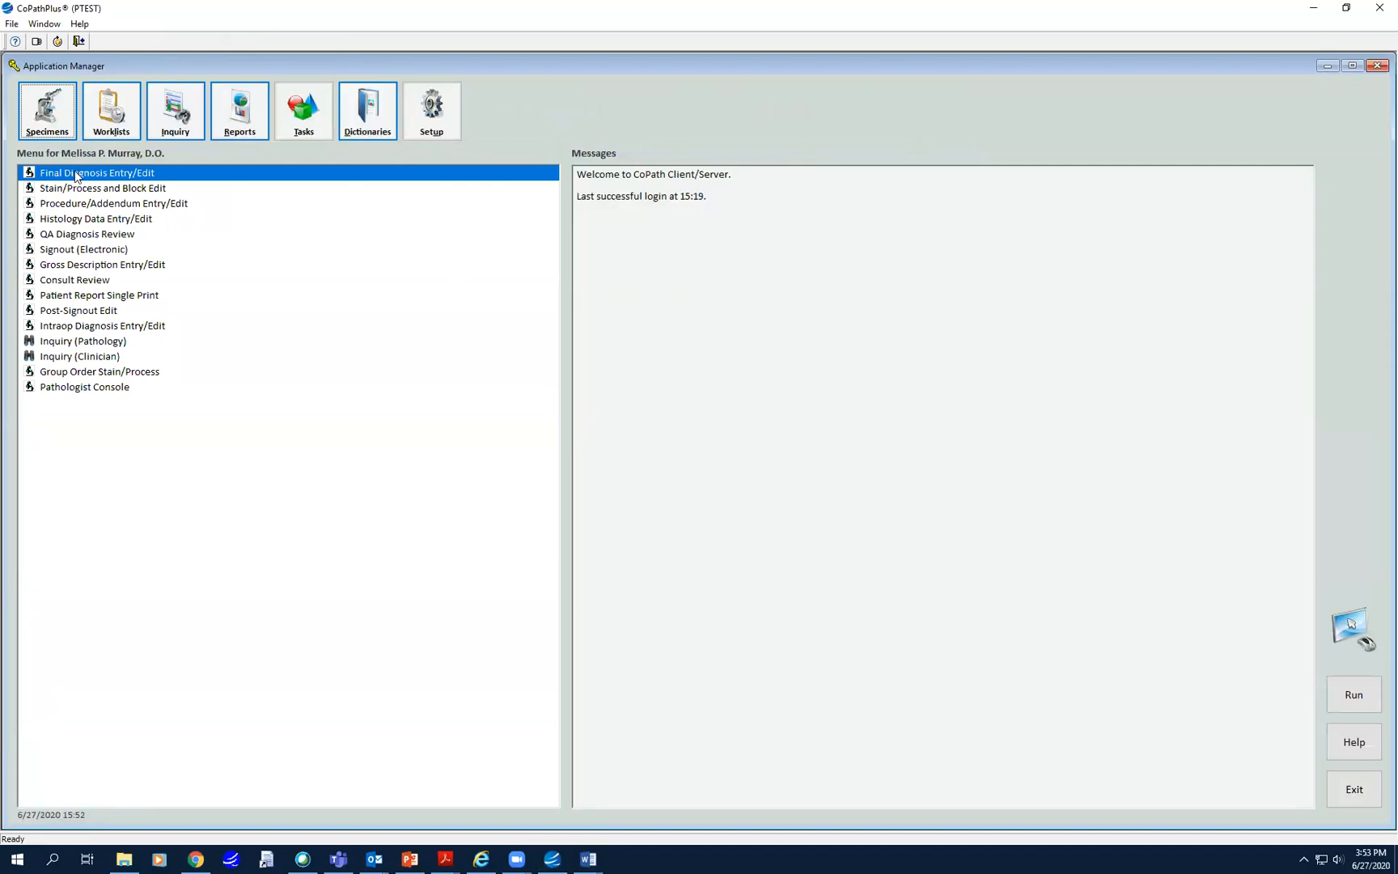
{"action": "left_click", "coordinate": [114, 115]}
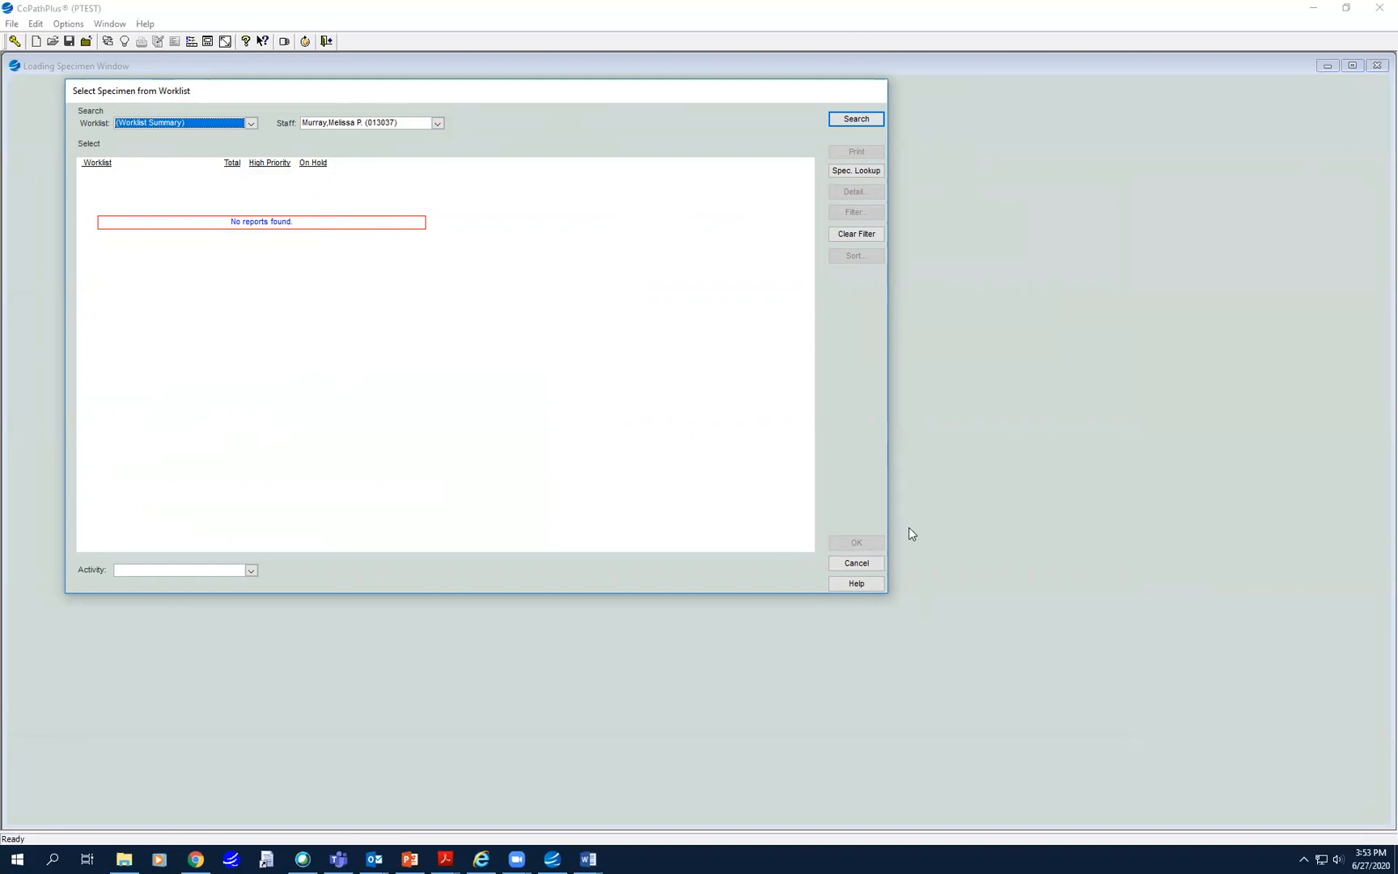
{"action": "left_click", "coordinate": [858, 564]}
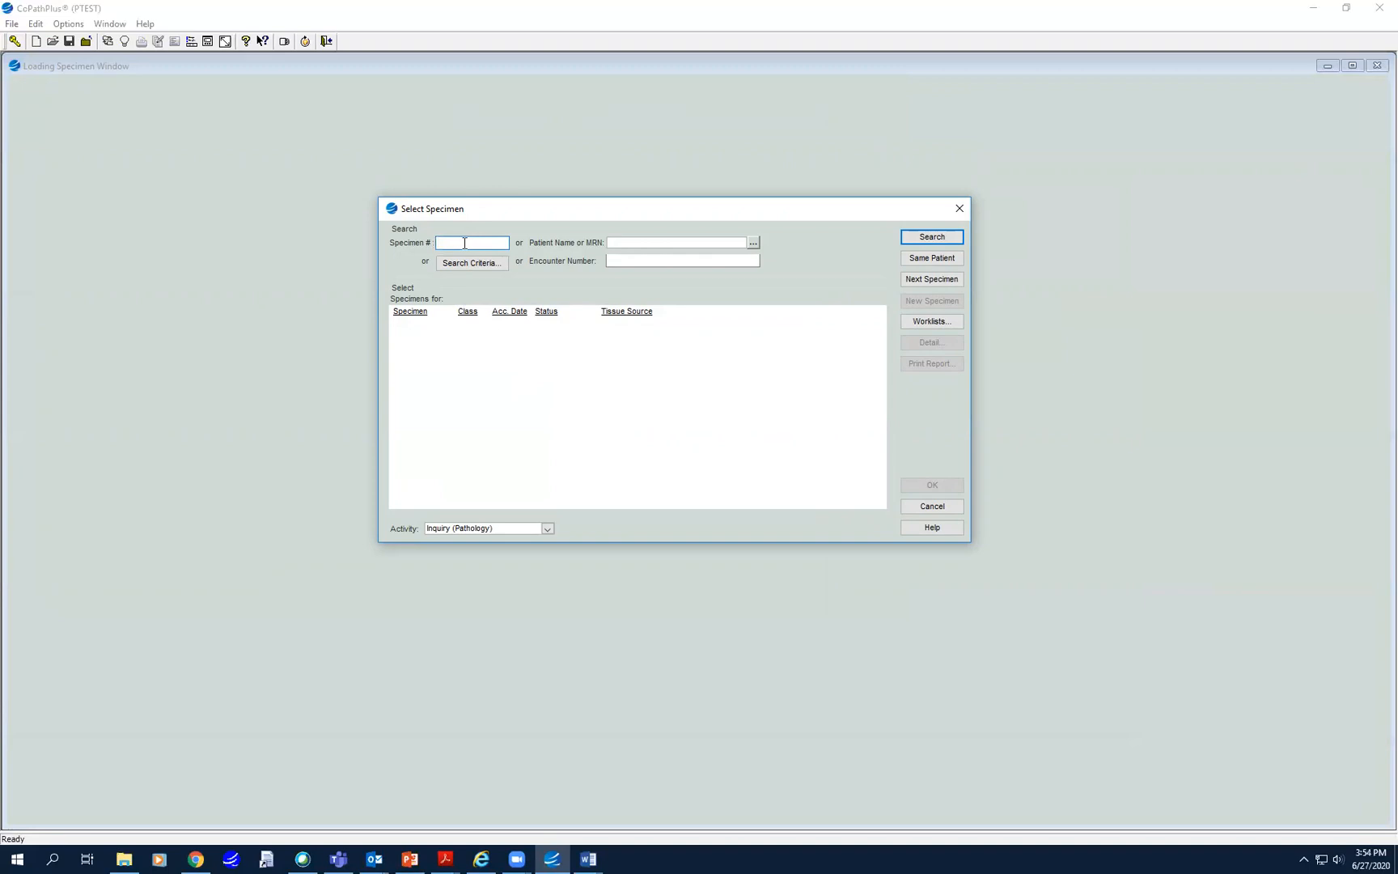
{"action": "key", "text": "Return"}
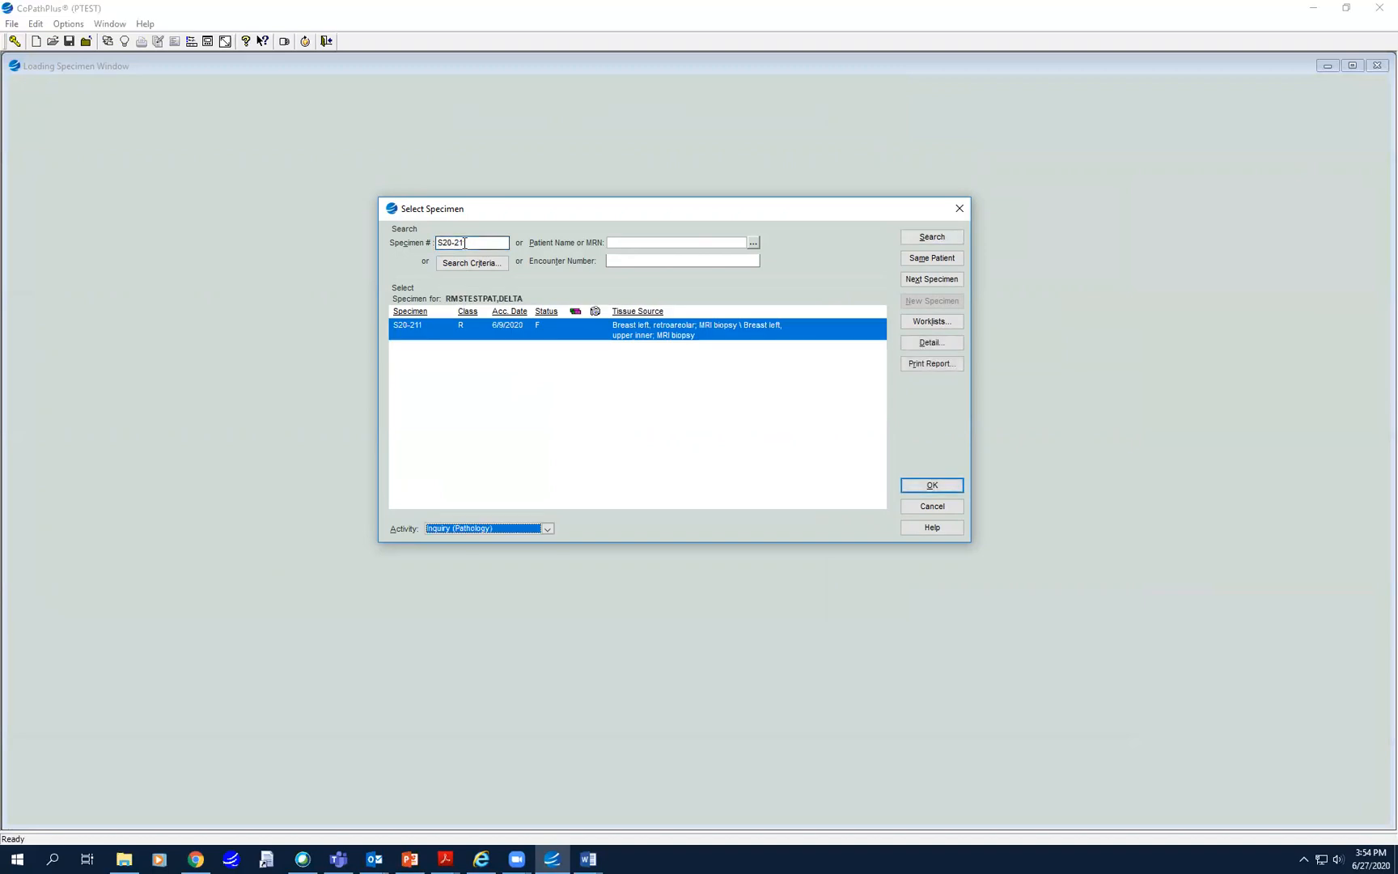
{"action": "left_click", "coordinate": [548, 529]}
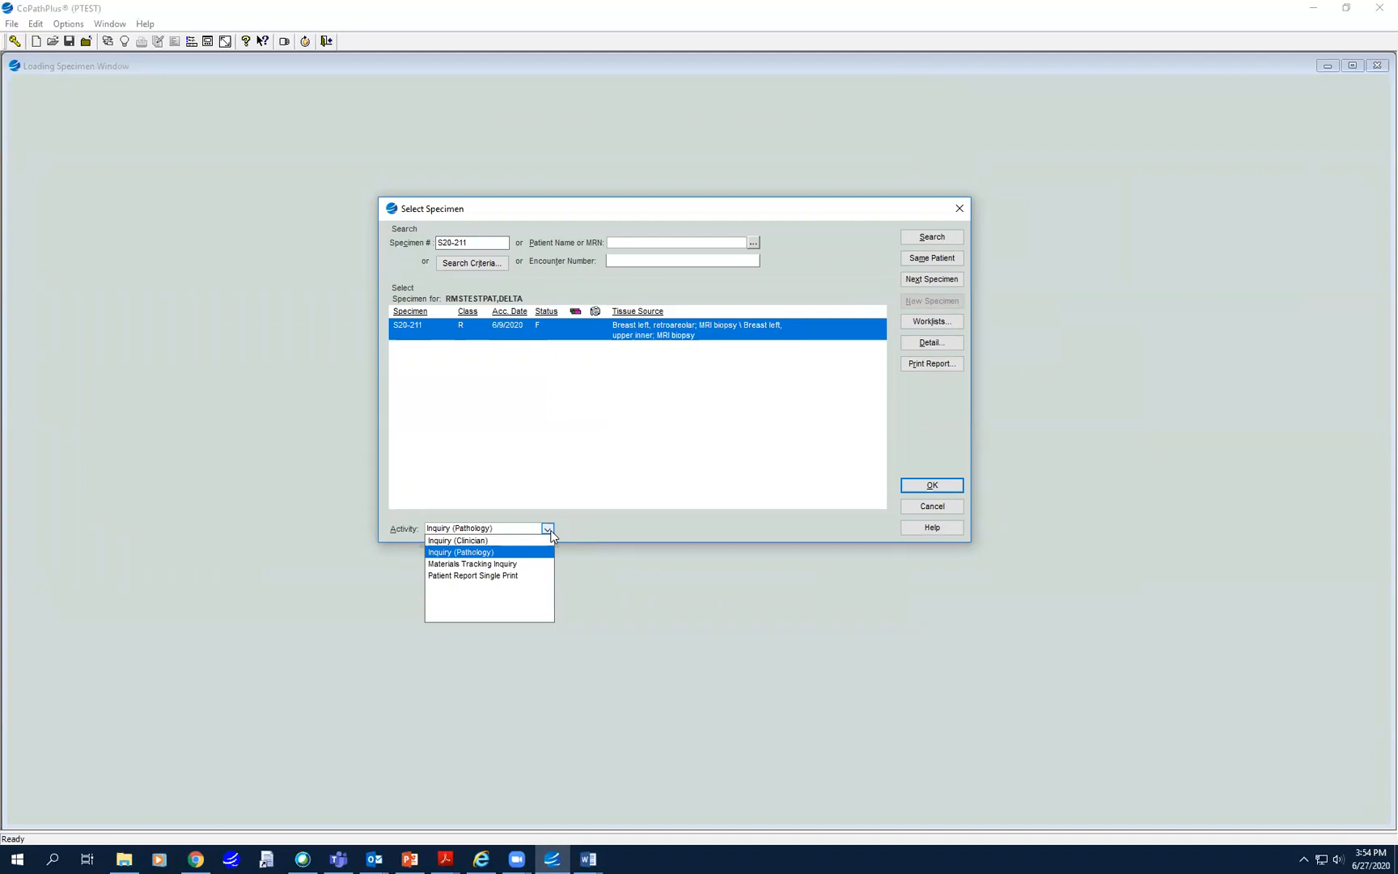
{"action": "left_click", "coordinate": [497, 591]}
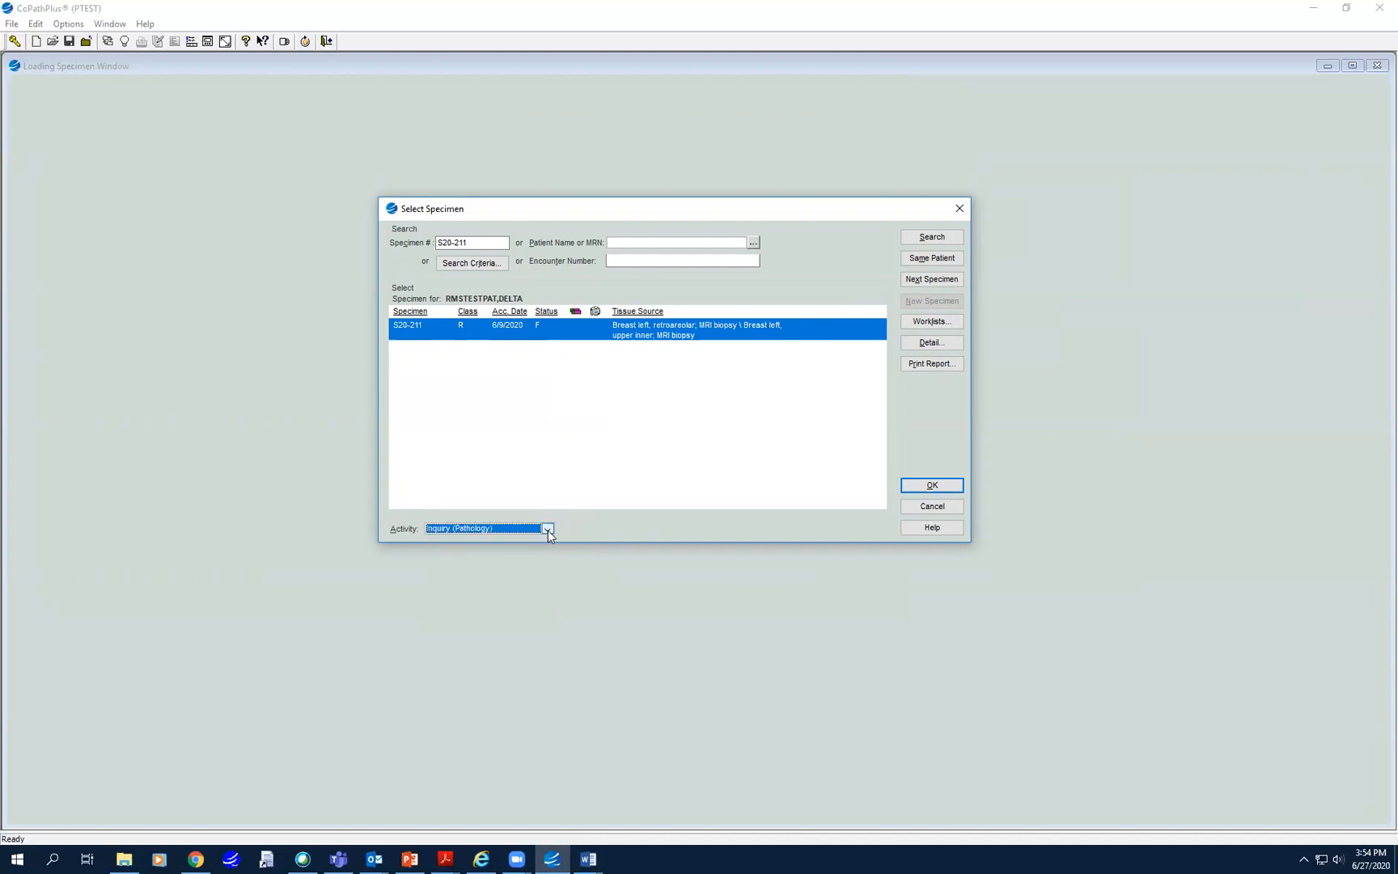
{"action": "left_click", "coordinate": [932, 484]}
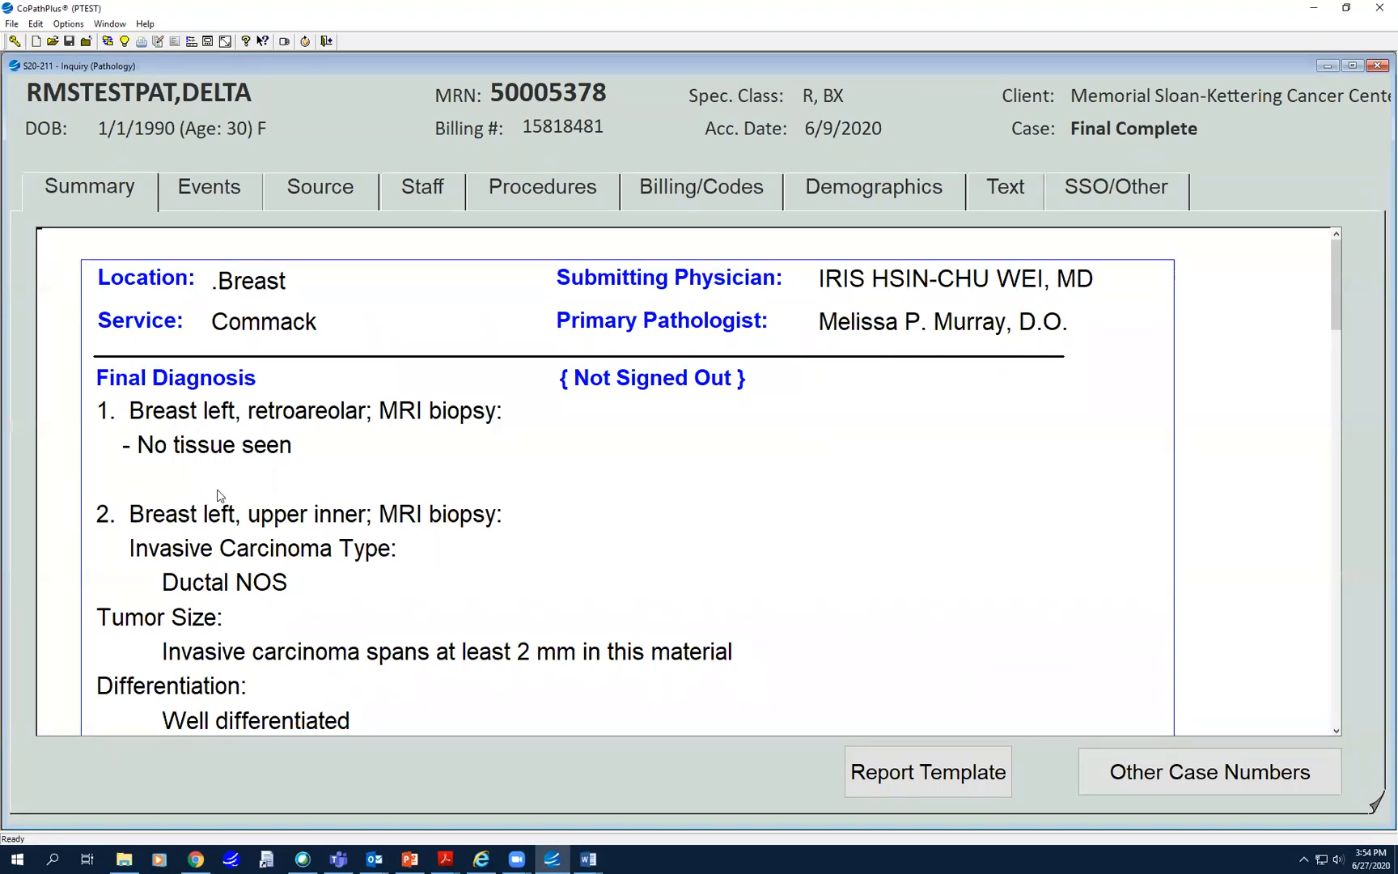
{"action": "scroll", "coordinate": [219, 496], "scroll_direction": "down", "scroll_amount": 5}
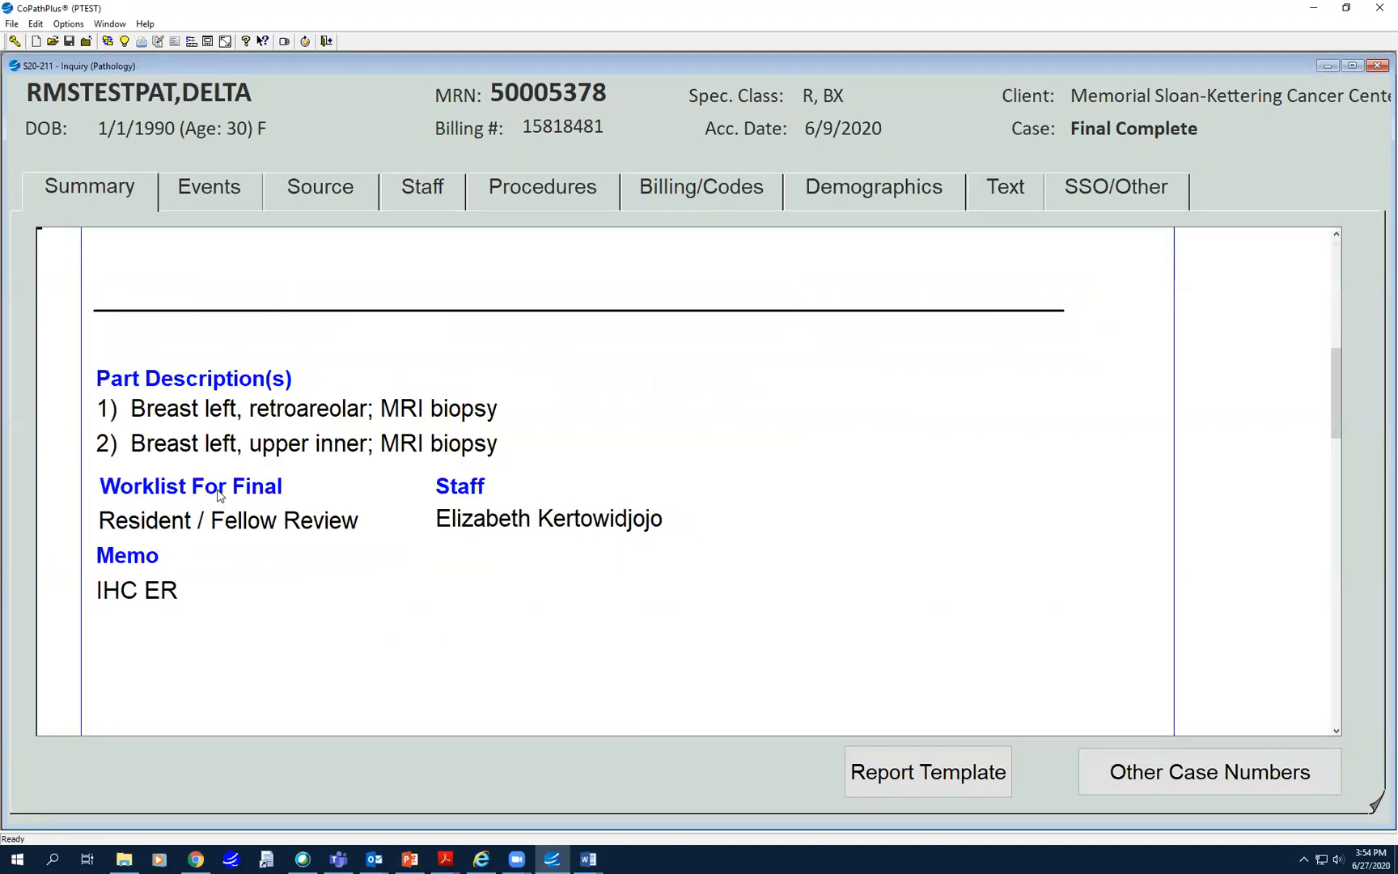
{"action": "scroll", "coordinate": [218, 496], "scroll_direction": "up", "scroll_amount": 5}
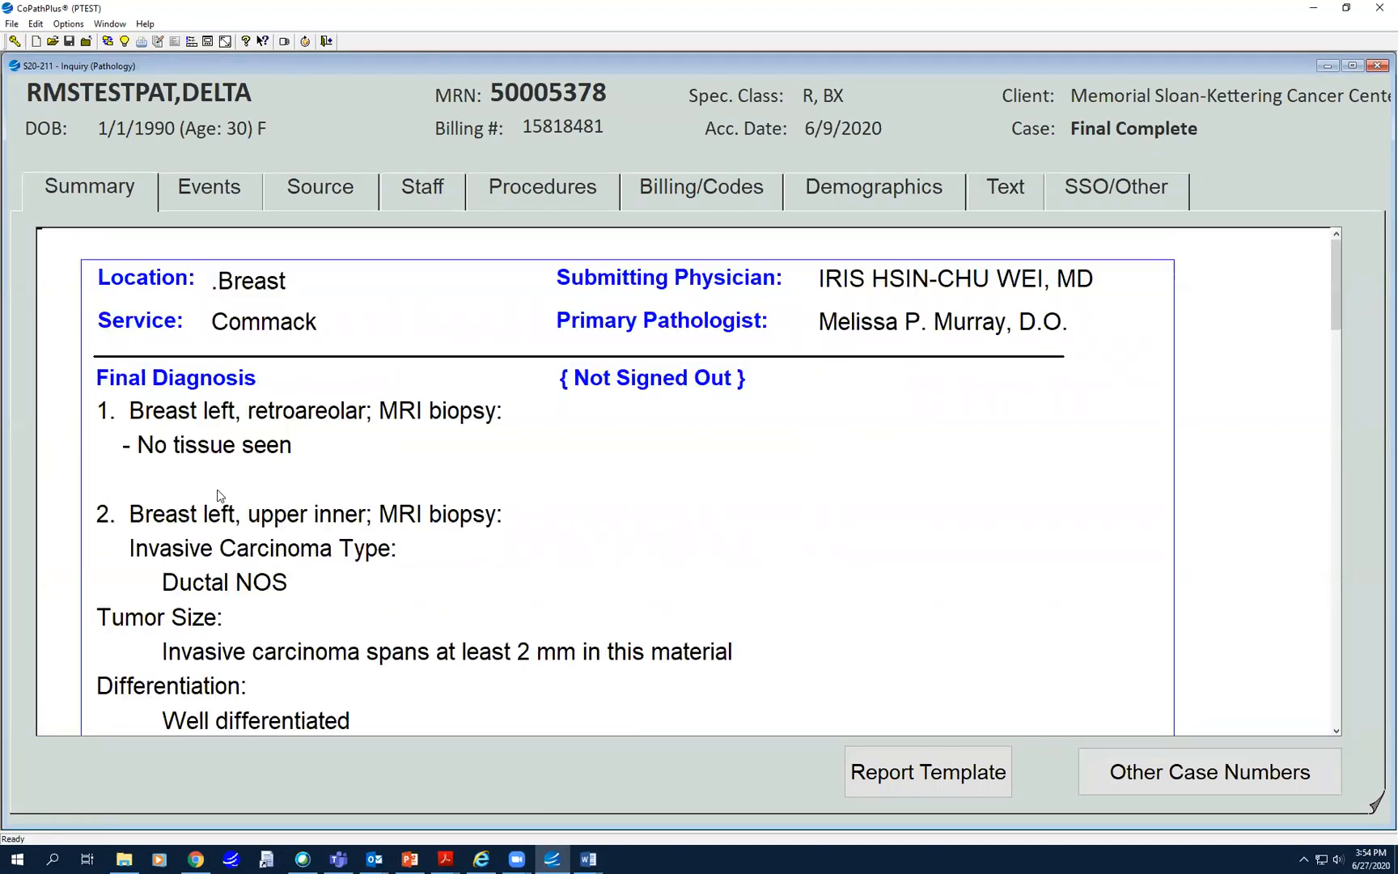
{"action": "left_click", "coordinate": [202, 201]}
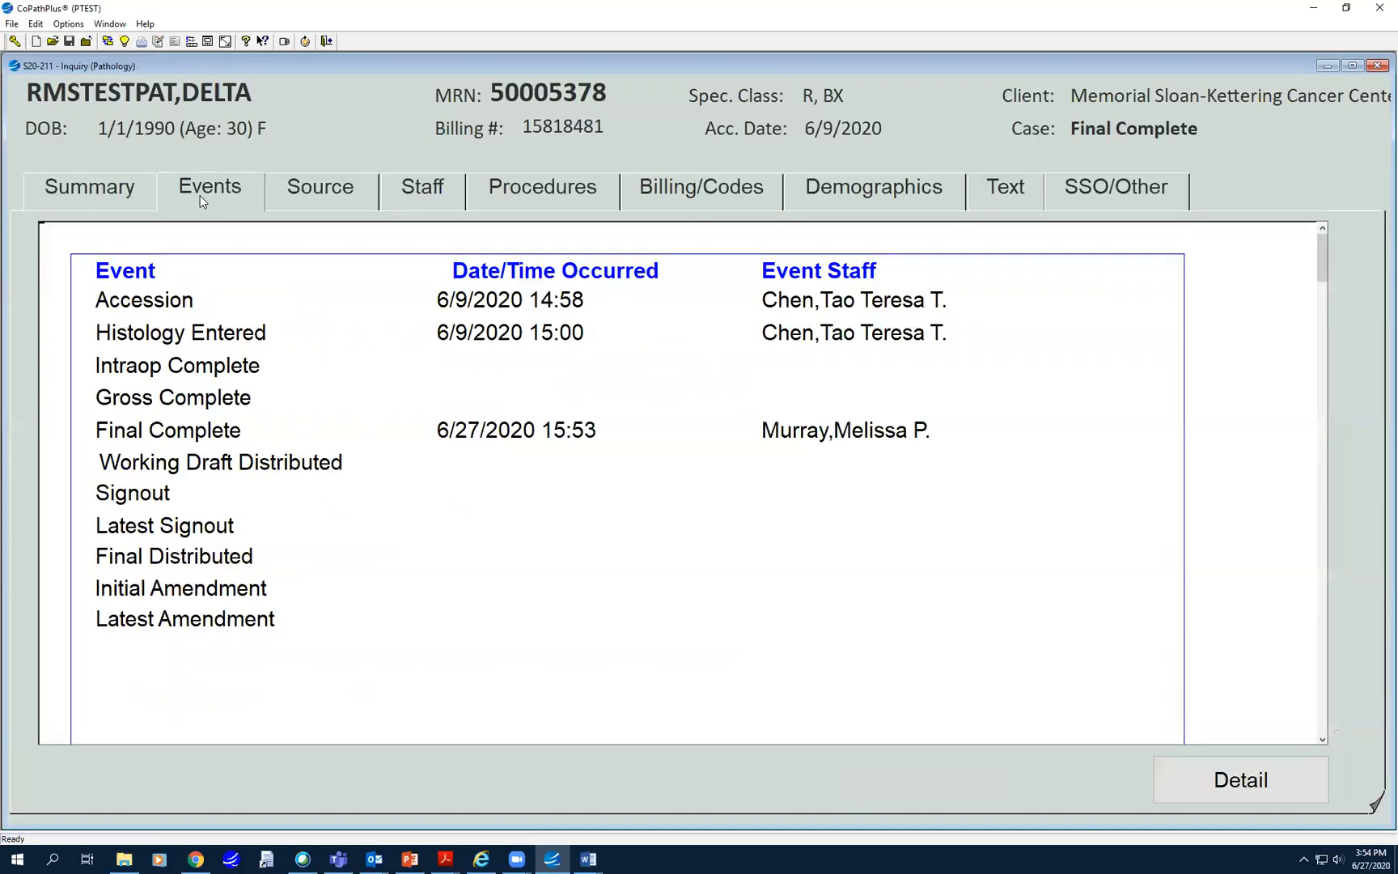
{"action": "left_click", "coordinate": [1126, 195]}
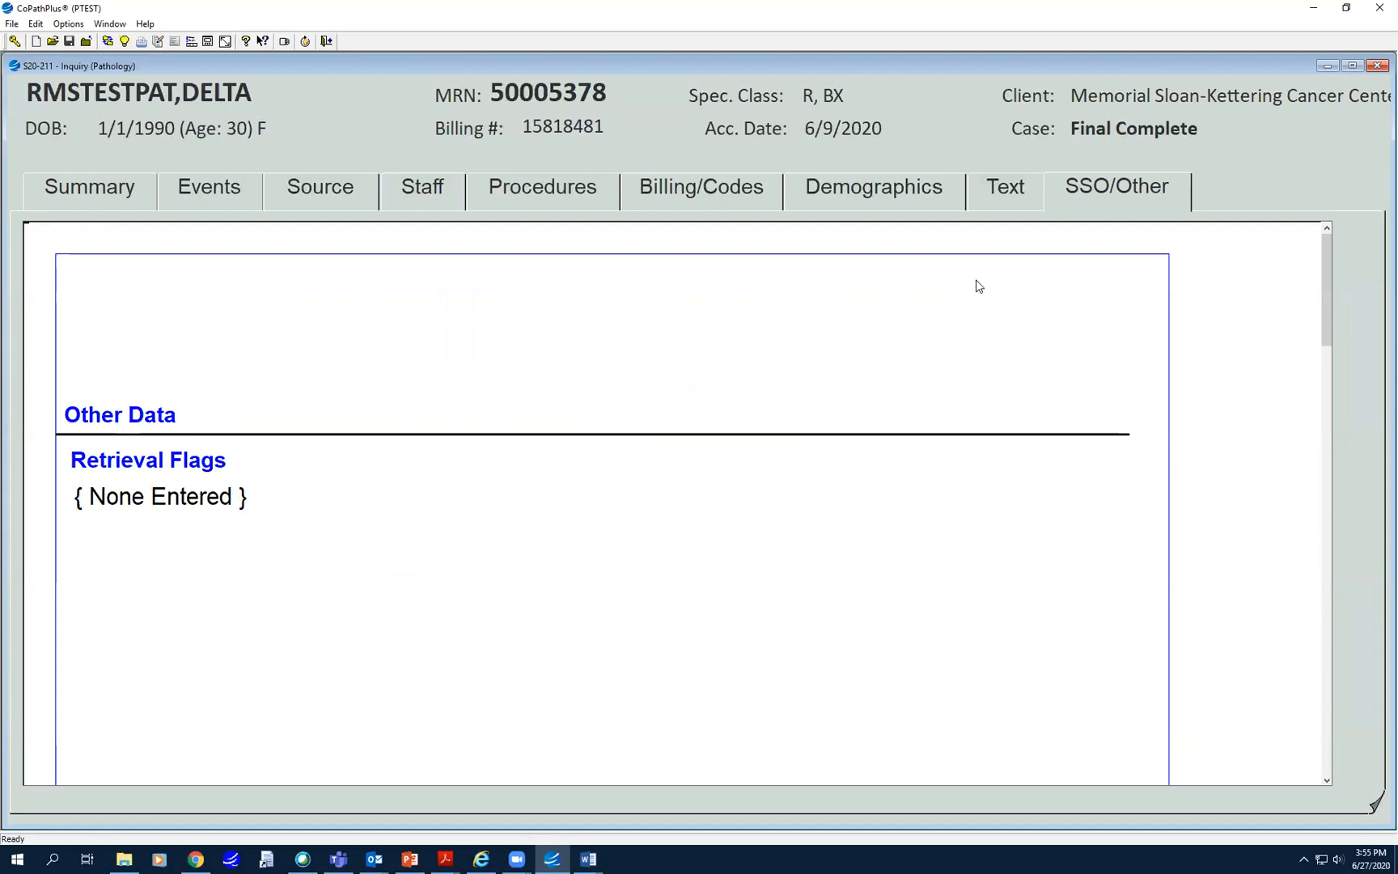
{"action": "left_click", "coordinate": [1377, 66]}
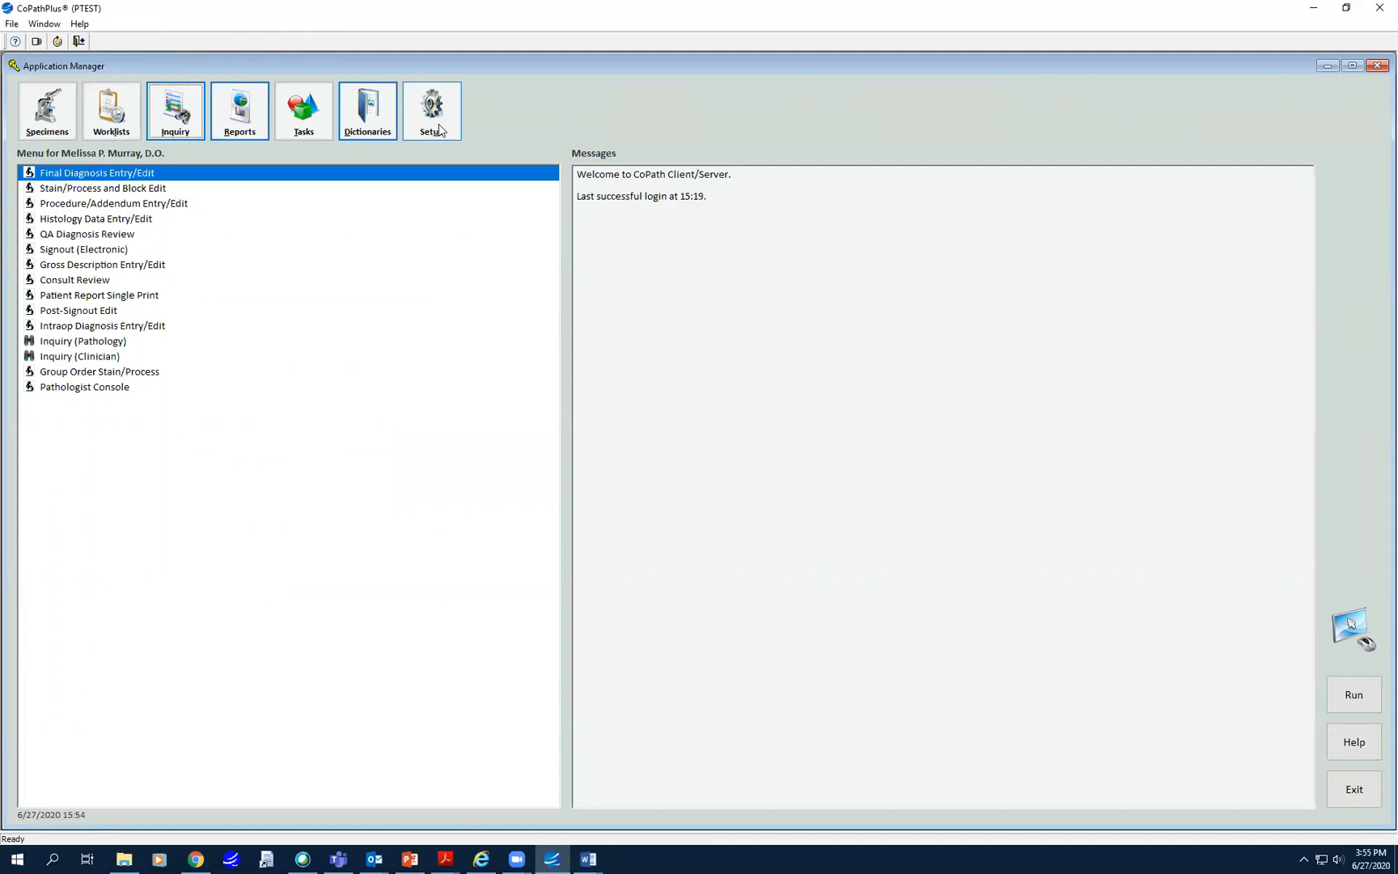
{"action": "double_click", "coordinate": [53, 173]}
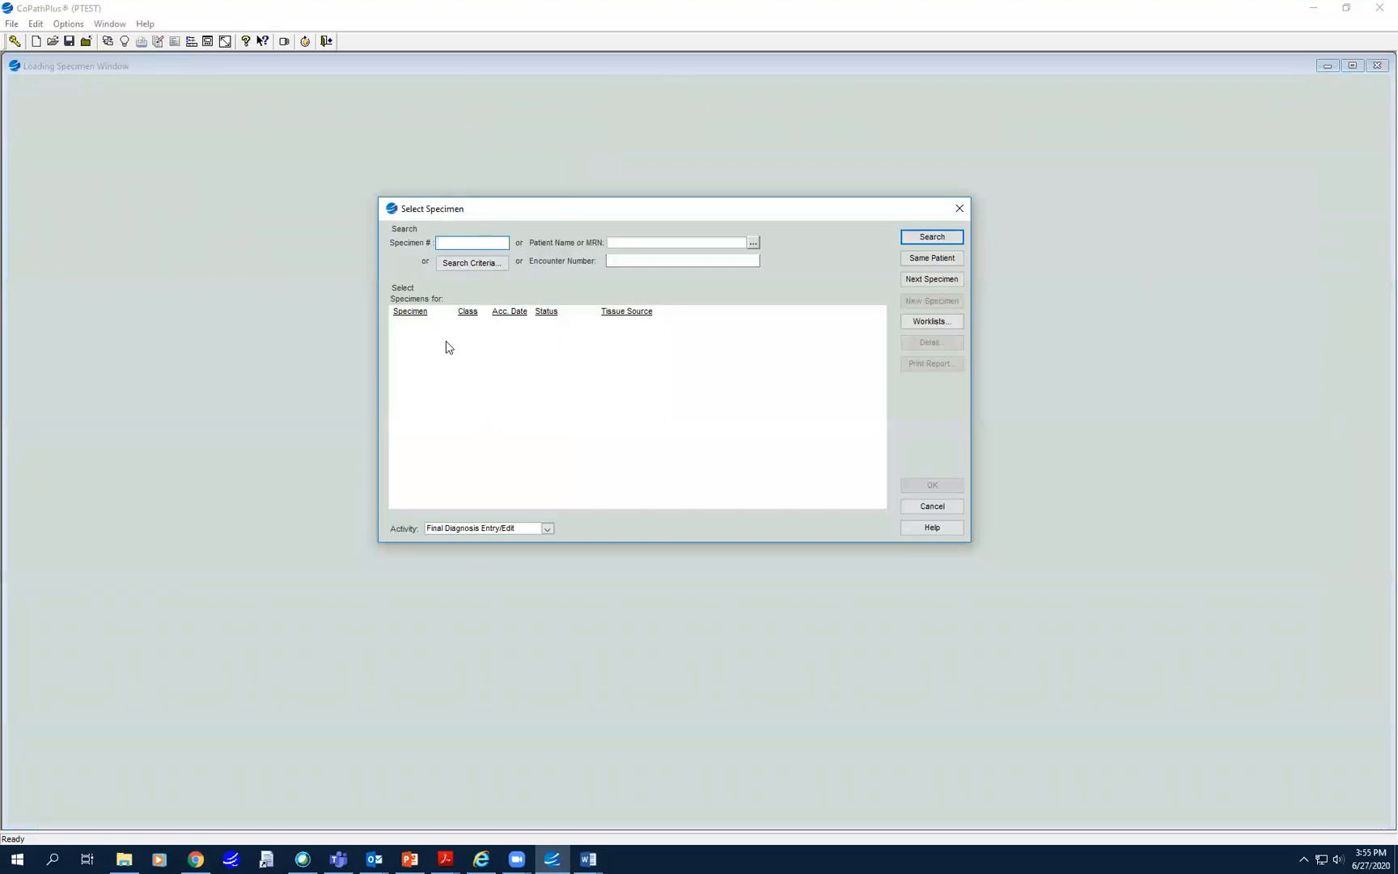
{"action": "key", "text": "Return"}
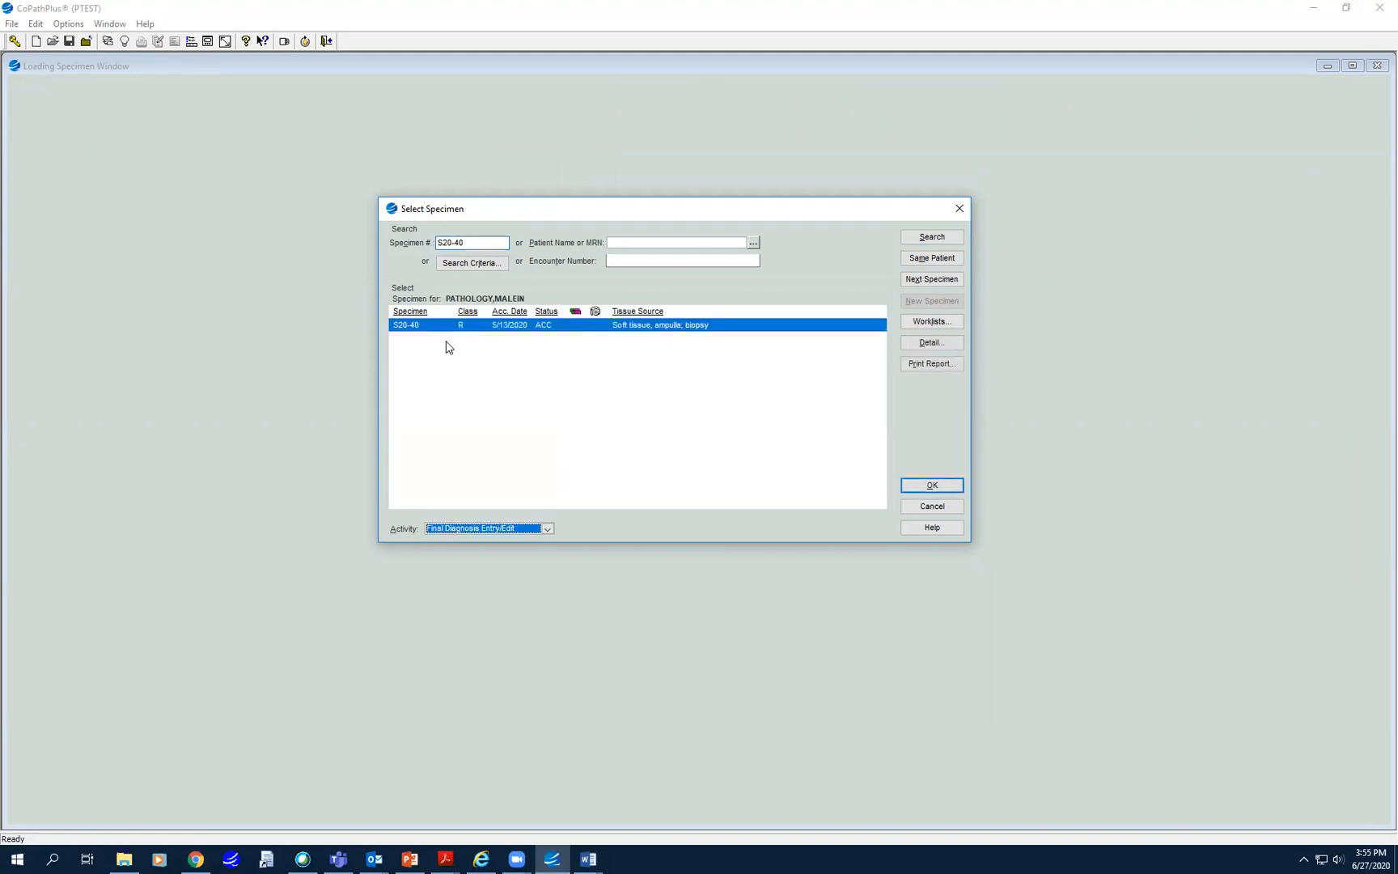
{"action": "key", "text": "Return"}
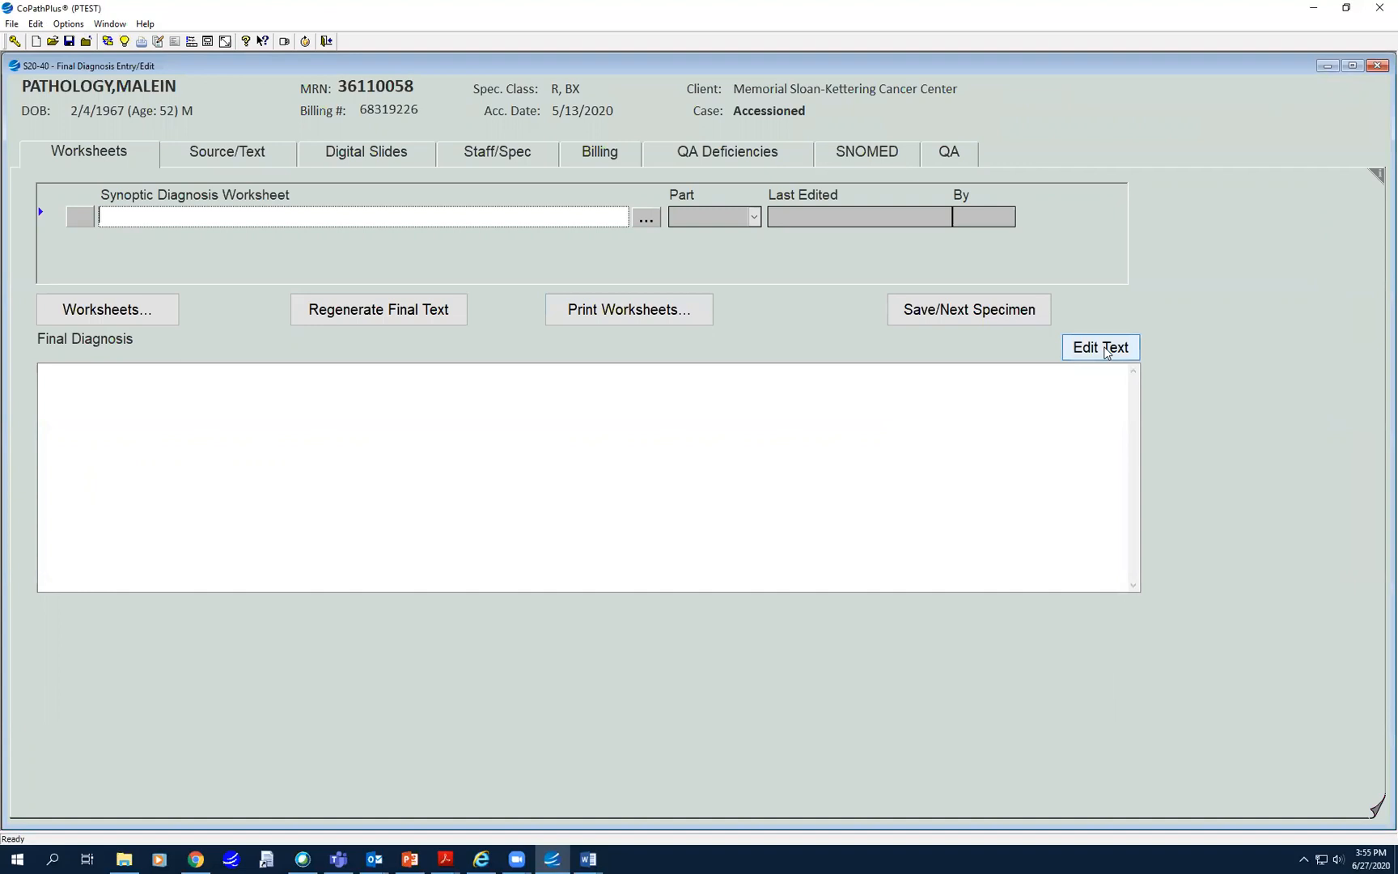
{"action": "left_click", "coordinate": [501, 162]}
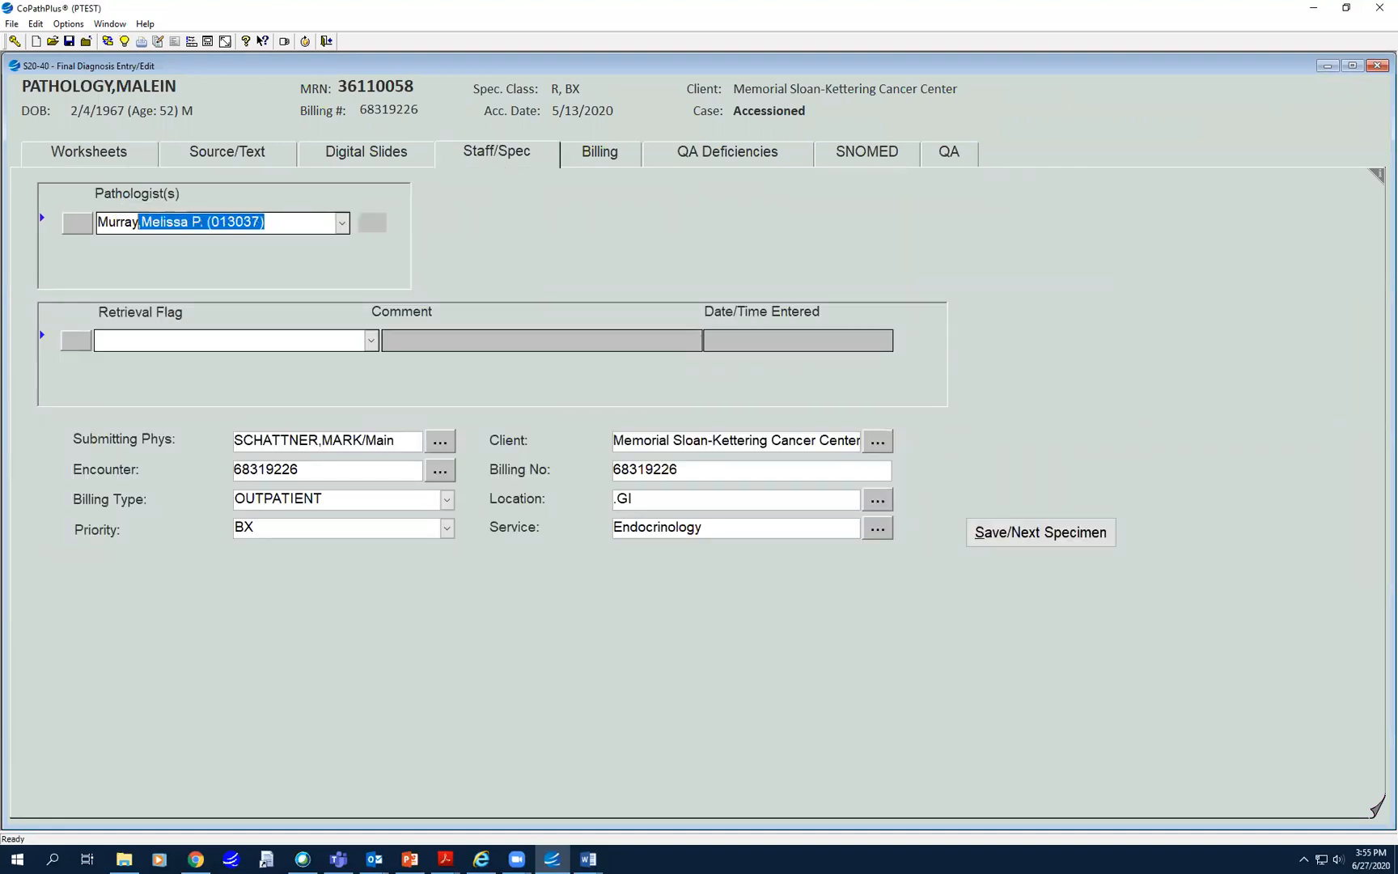
{"action": "key", "text": "Return"}
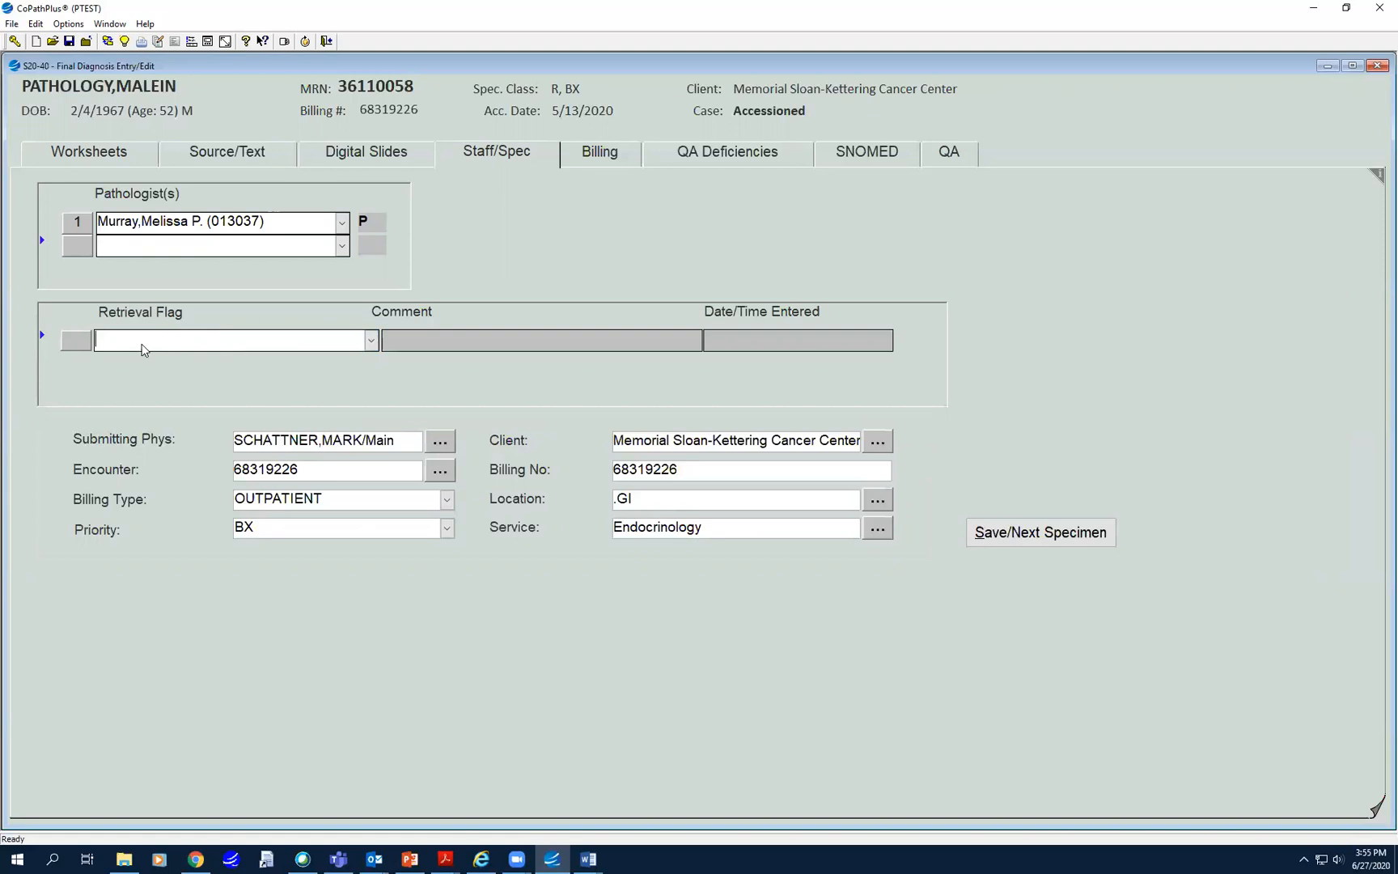
- Add a Tumor Block – IMPACT retrieval flag with comment 1-1
{"action": "type", "text": "Tu"}
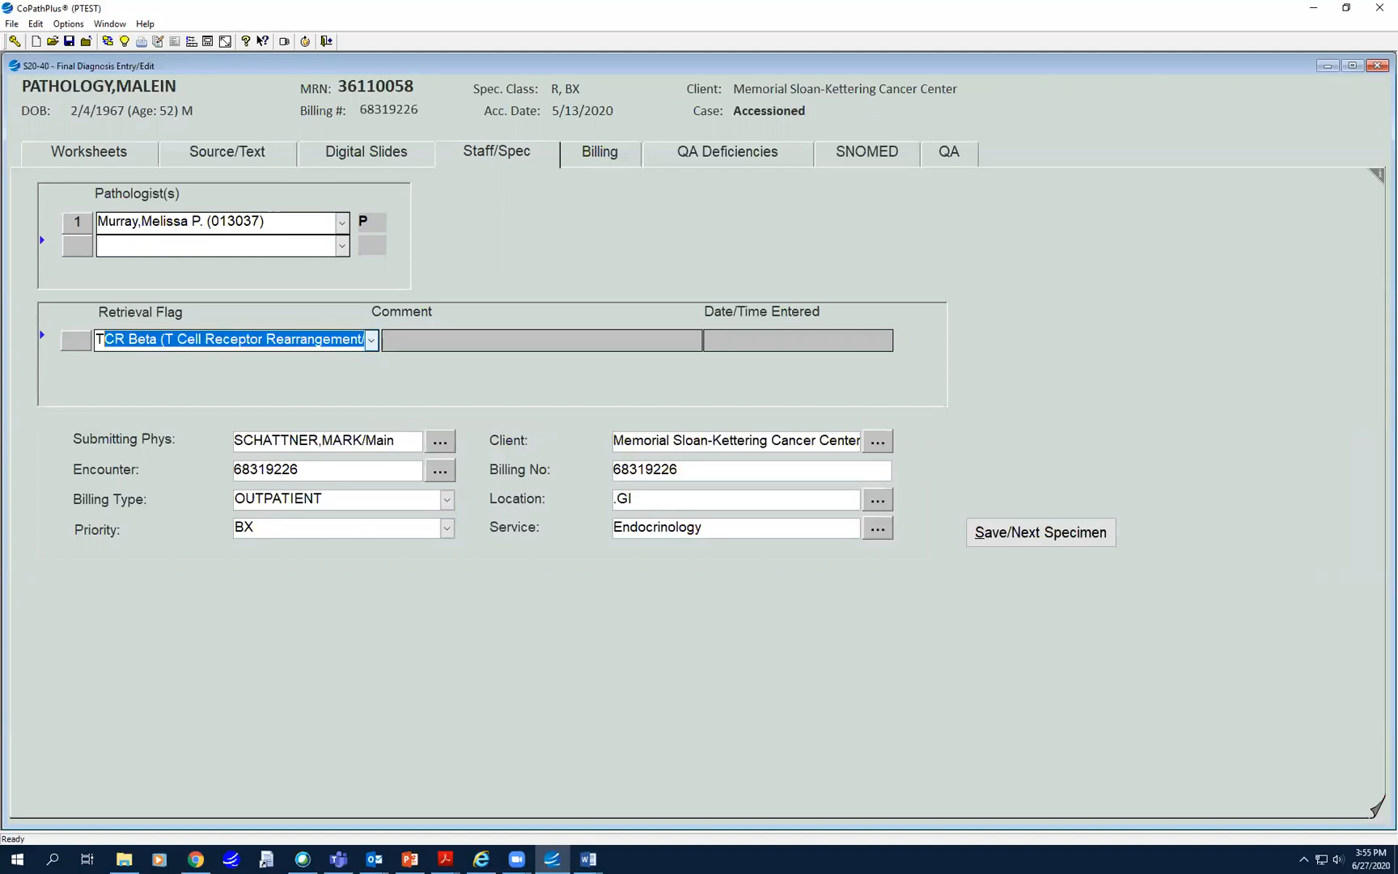
{"action": "type", "text": "mor Block – IMPACT"}
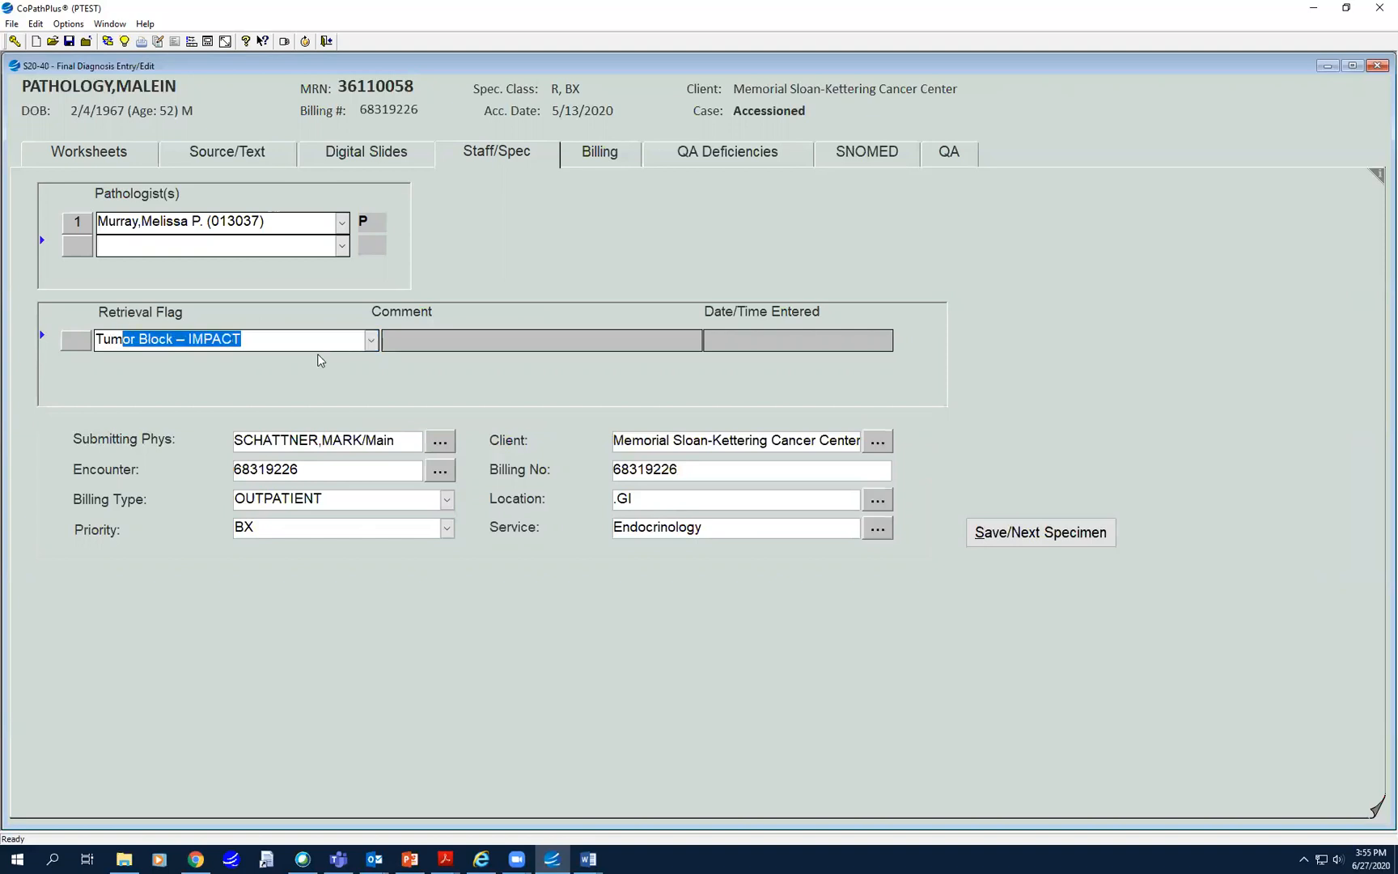
{"action": "key", "text": "Tab"}
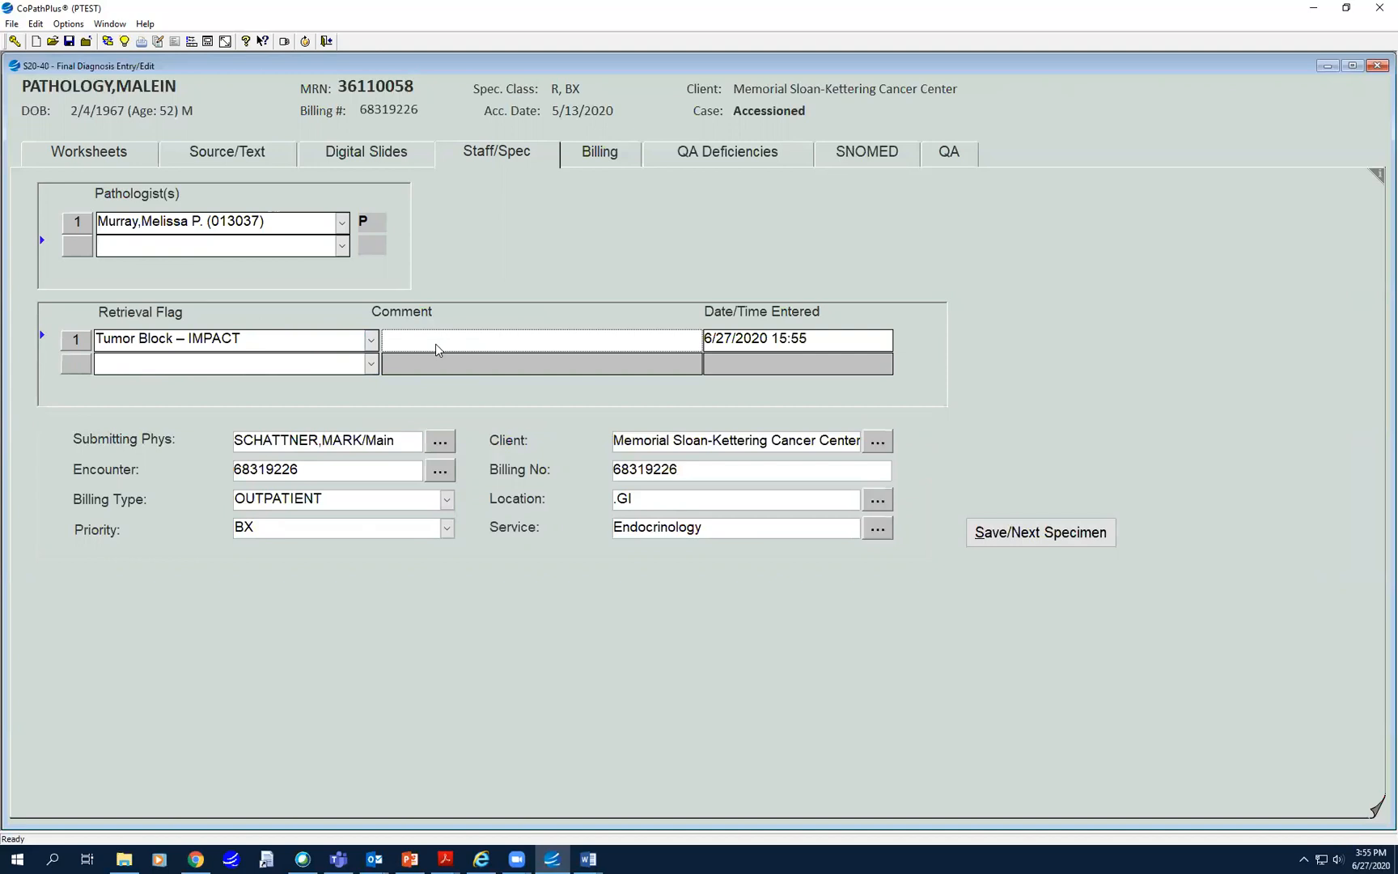
{"action": "type", "text": "1-1"}
{"action": "left_click", "coordinate": [271, 371]}
- Add a 'No tumor block(s) for this case' retrieval flag commented 'OSH 2-k'
{"action": "type", "text": "N"}
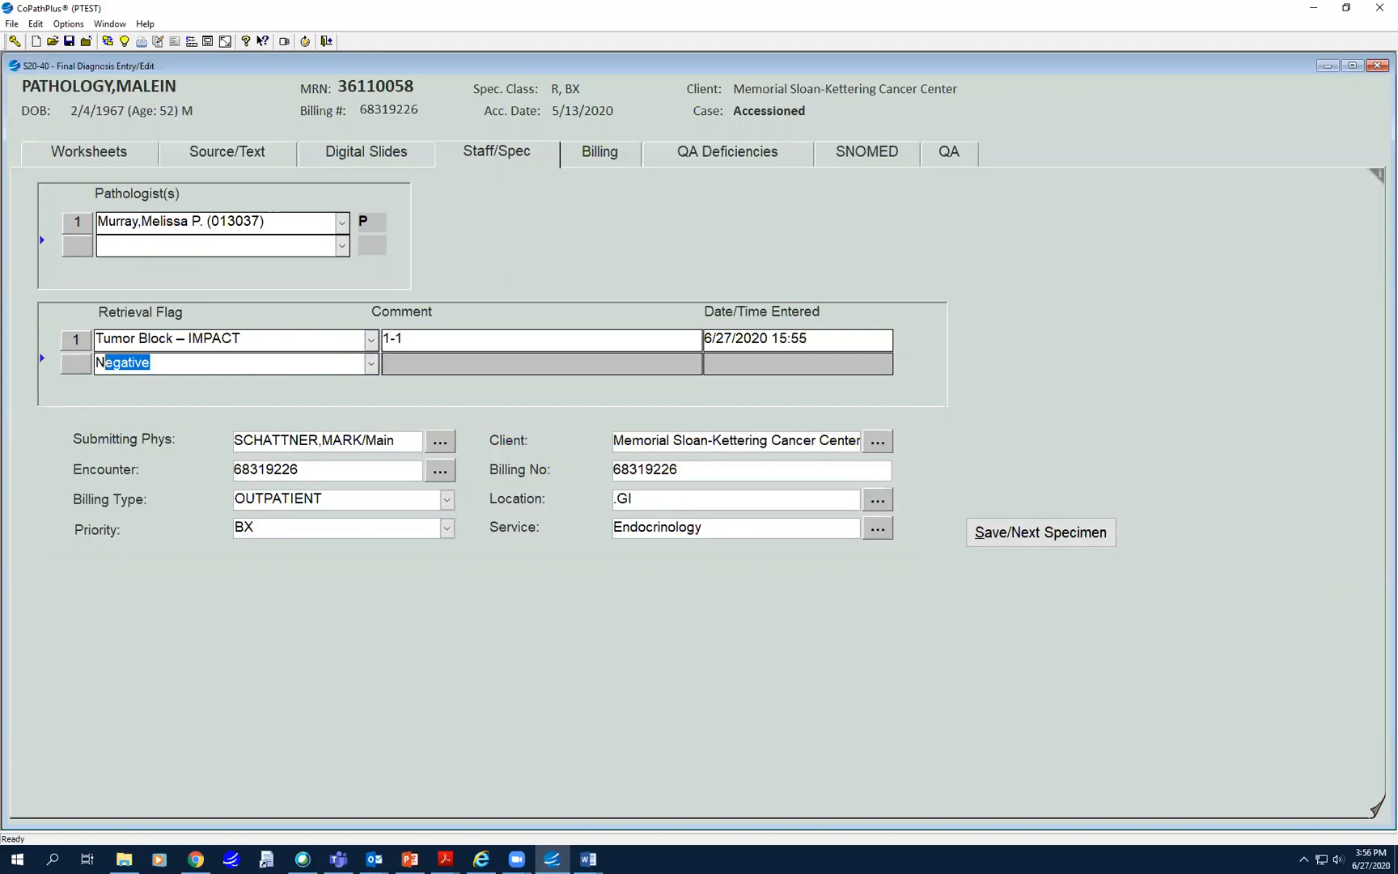
{"action": "type", "text": "o tumor block(s) for this case"}
{"action": "key", "text": "Tab"}
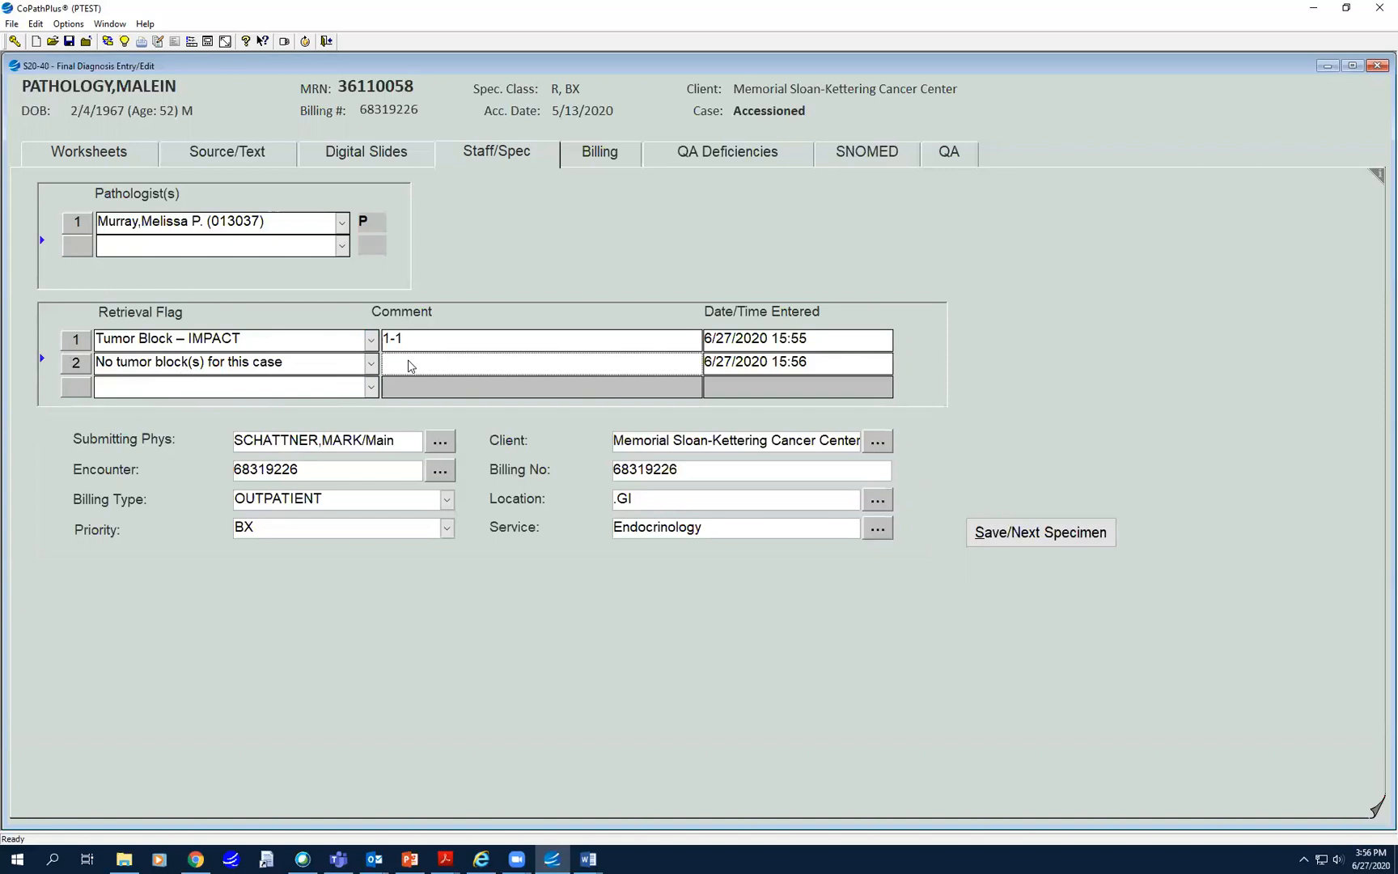
{"action": "type", "text": "OSH 2-k"}
- Append ', 5-6' to the IMPACT flag's 1-1 comment
{"action": "left_click", "coordinate": [429, 338]}
{"action": "left_click", "coordinate": [420, 343]}
{"action": "type", "text": ", "}
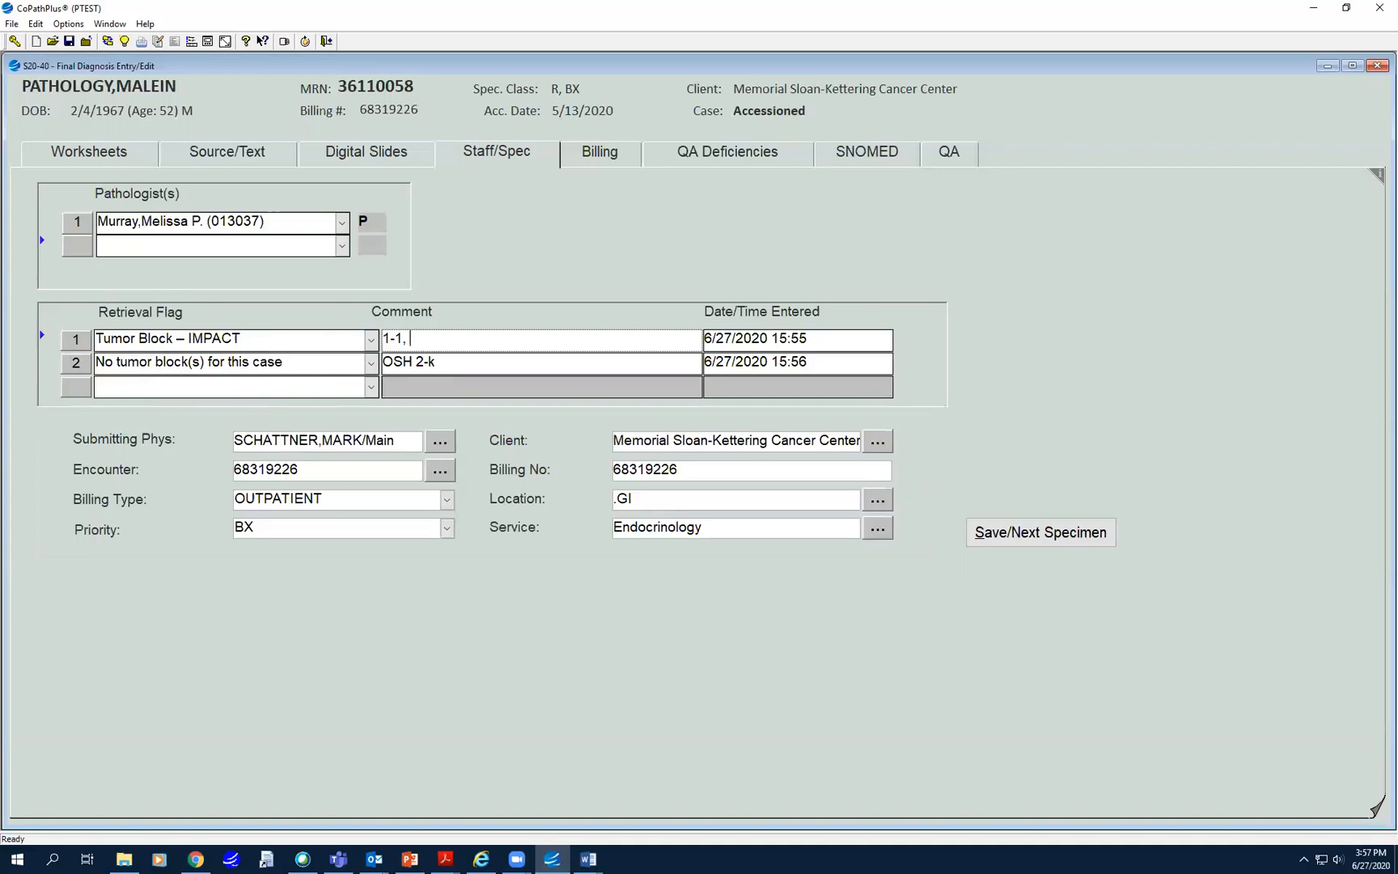
{"action": "type", "text": "5-6"}
{"action": "left_click", "coordinate": [235, 390]}
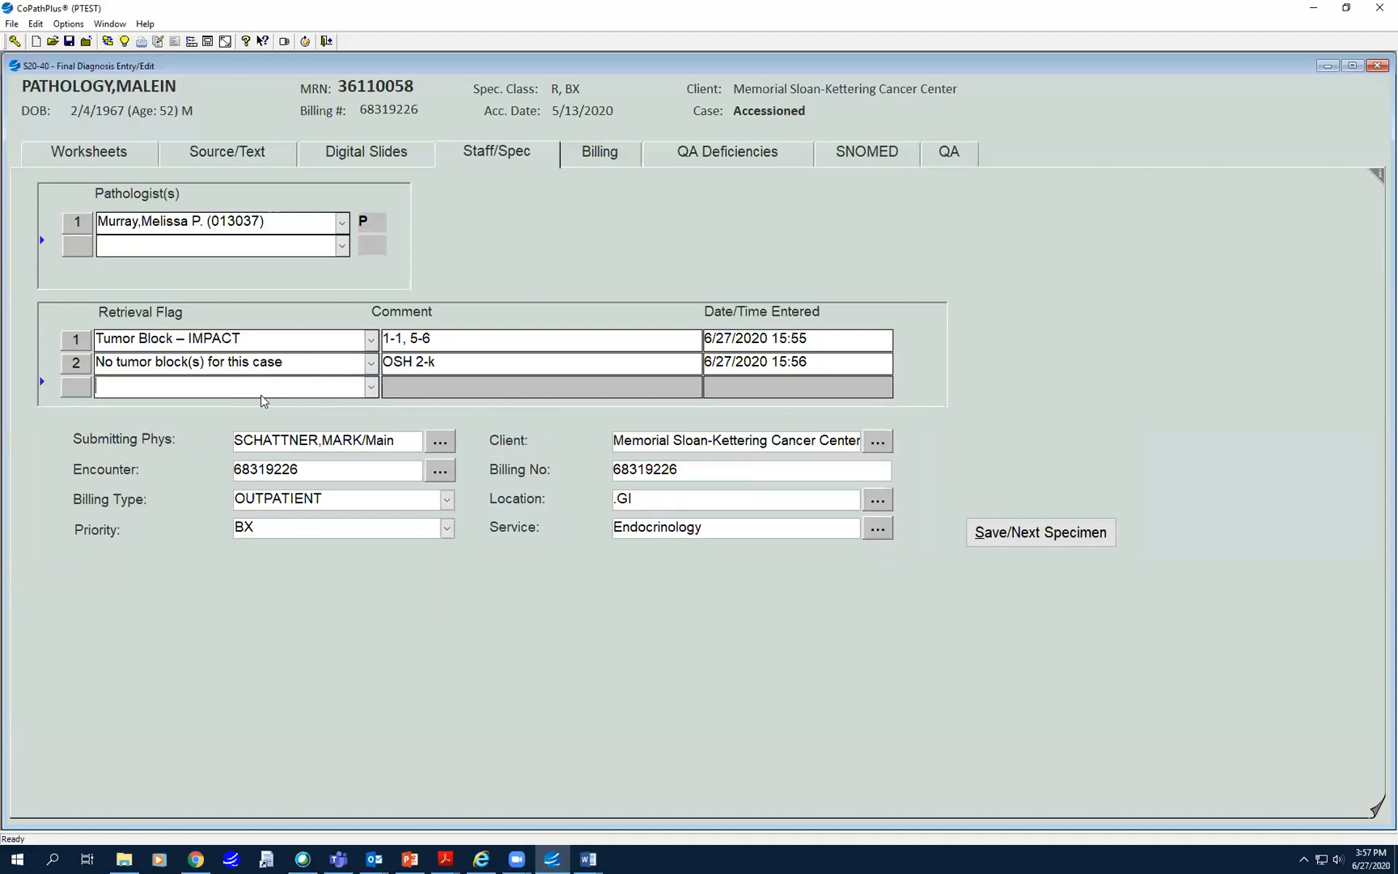
{"action": "type", "text": "Tum"}
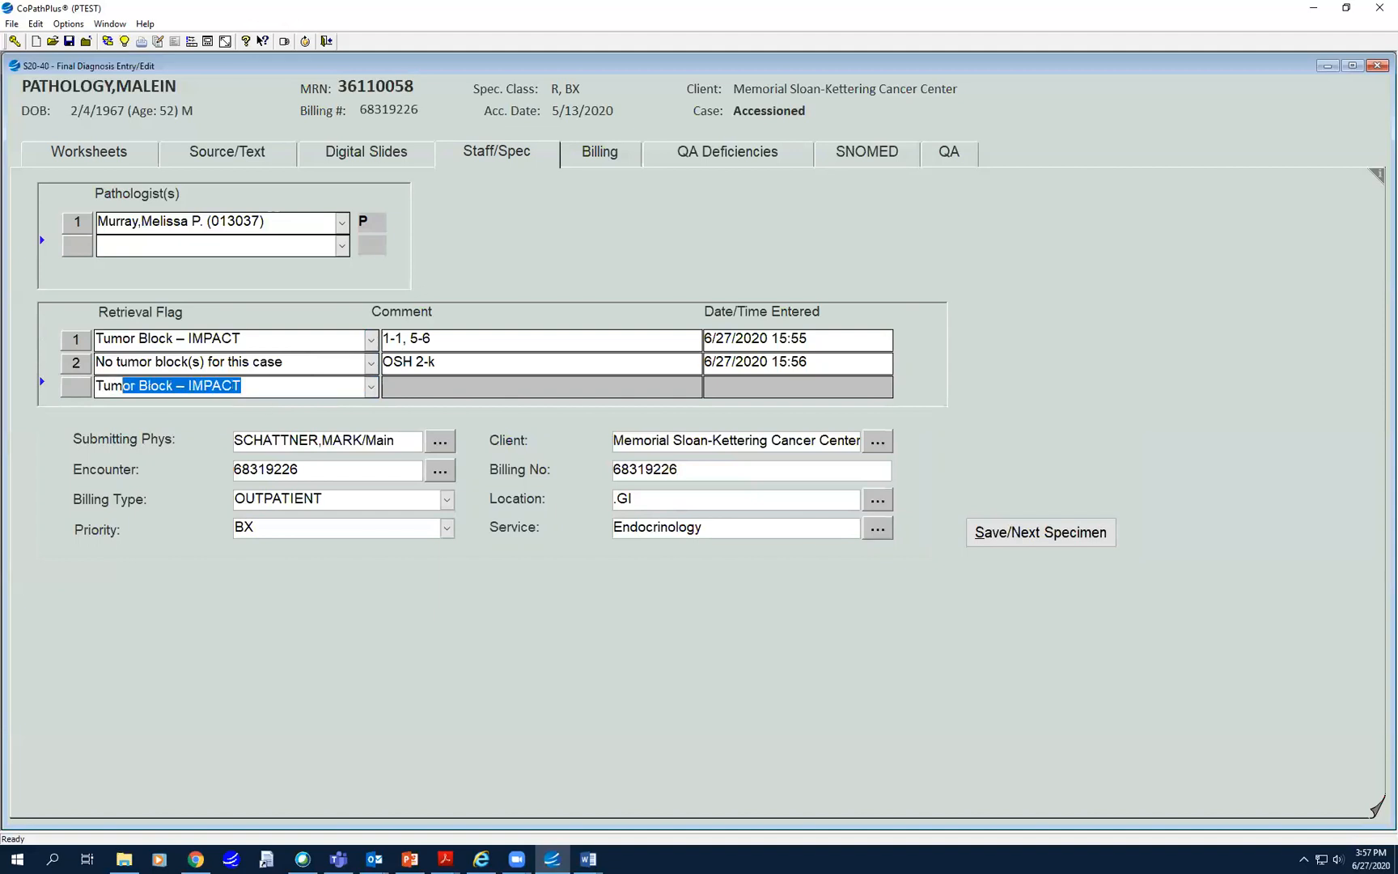
{"action": "type", "text": "or"}
{"action": "key", "text": "Tab"}
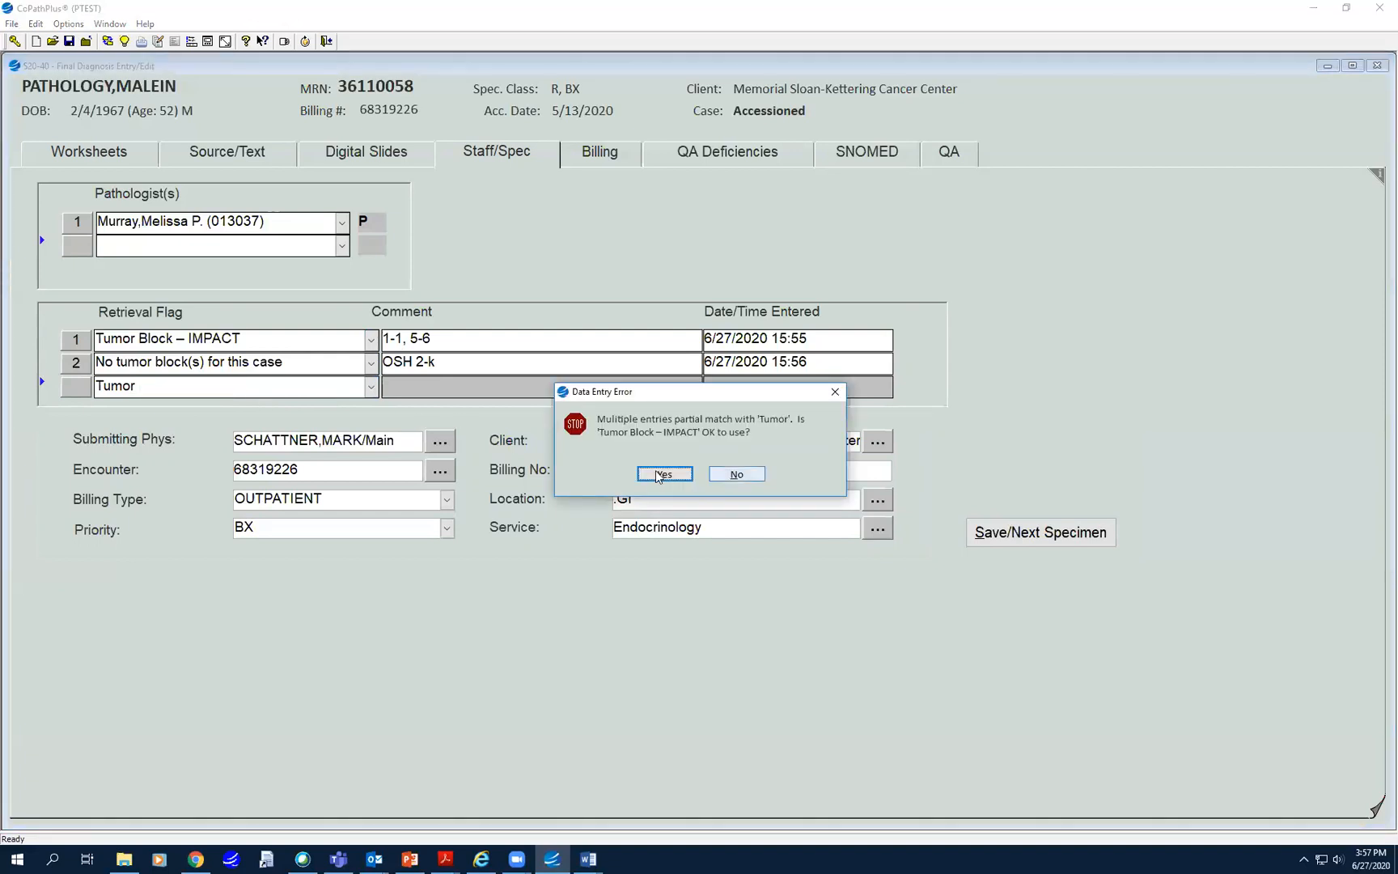
{"action": "left_click", "coordinate": [738, 474]}
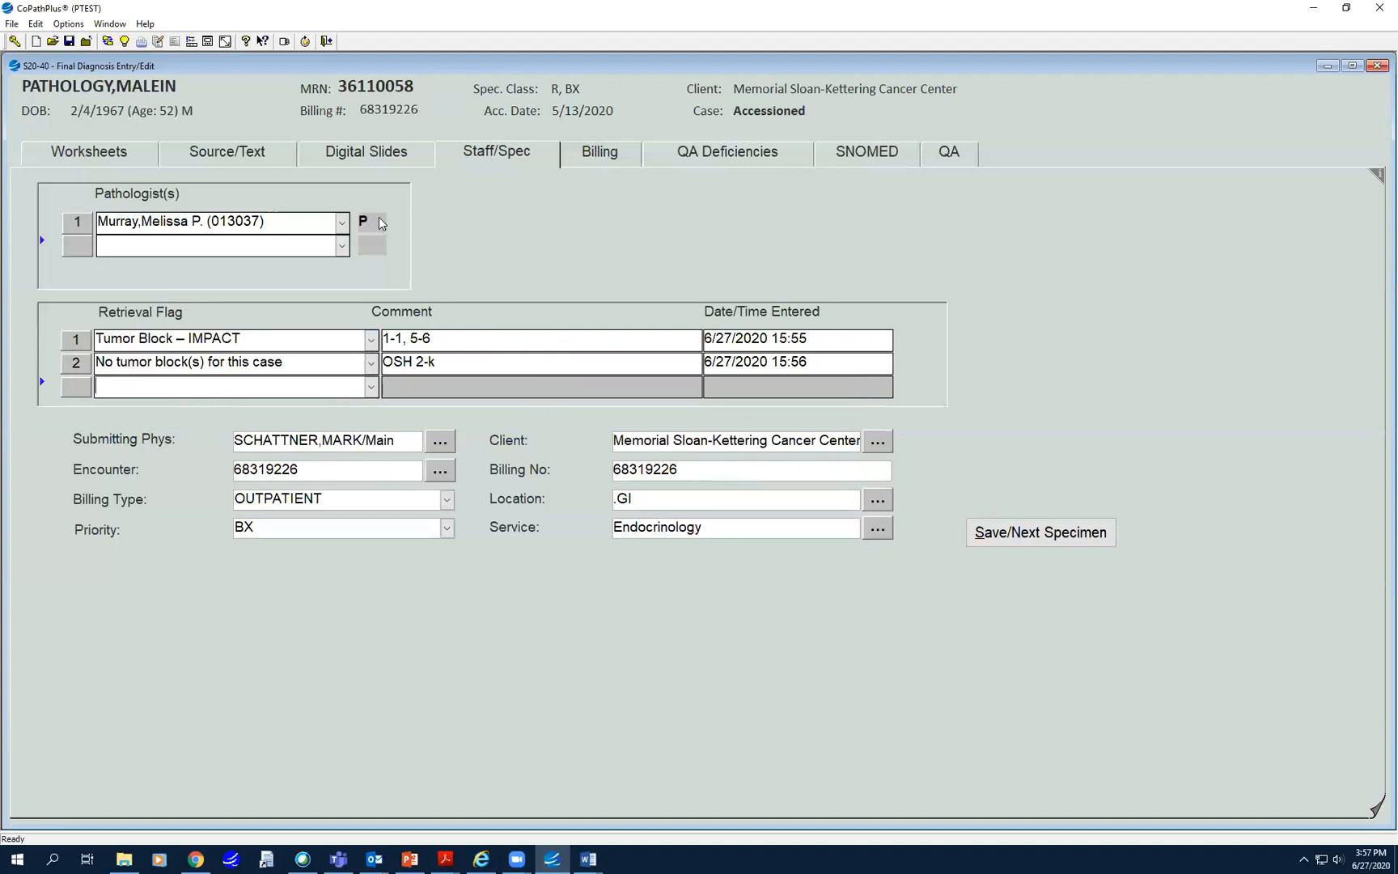
{"action": "left_click", "coordinate": [1378, 65]}
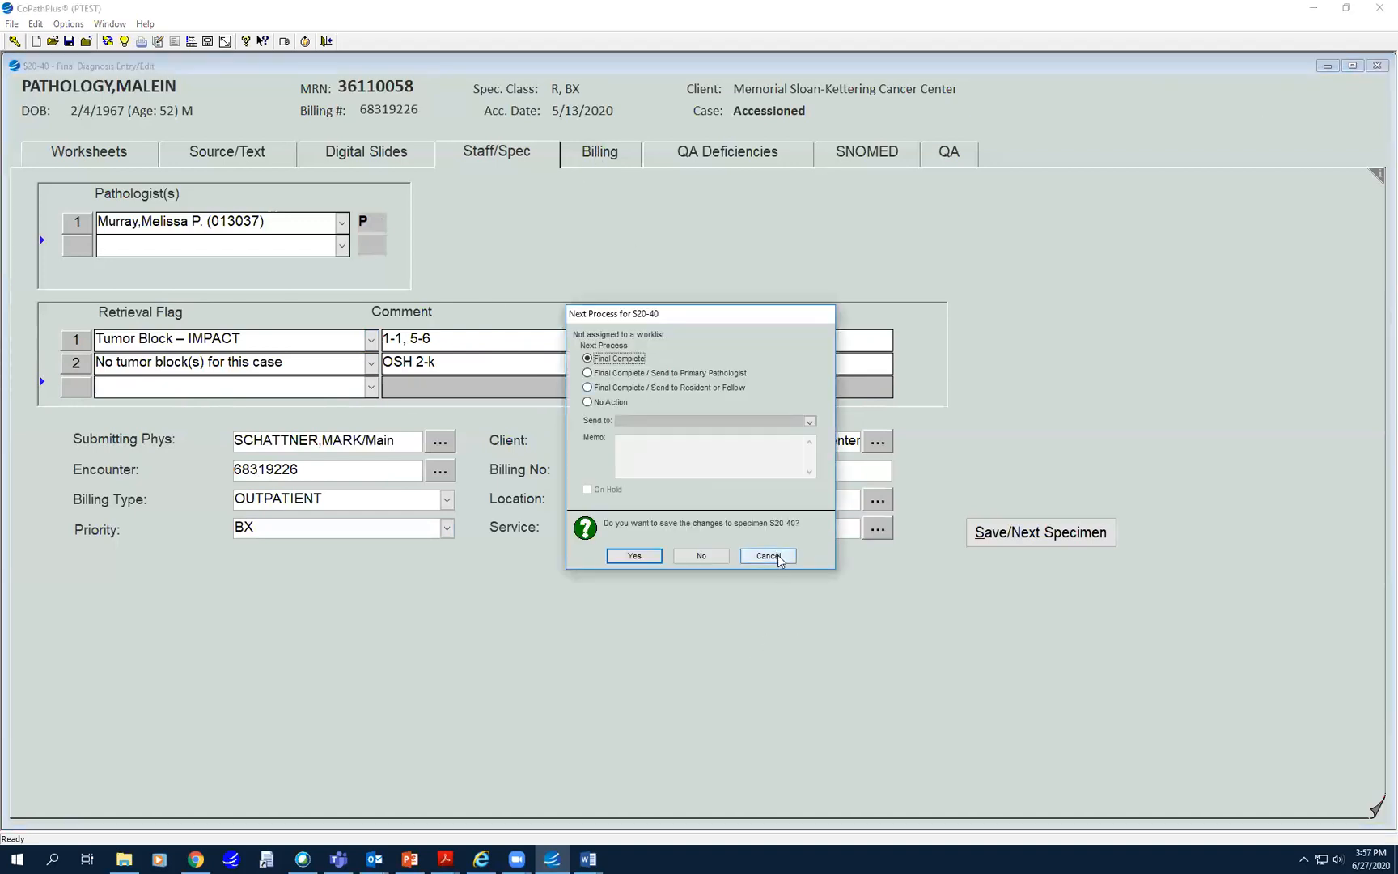
{"action": "left_click", "coordinate": [778, 559]}
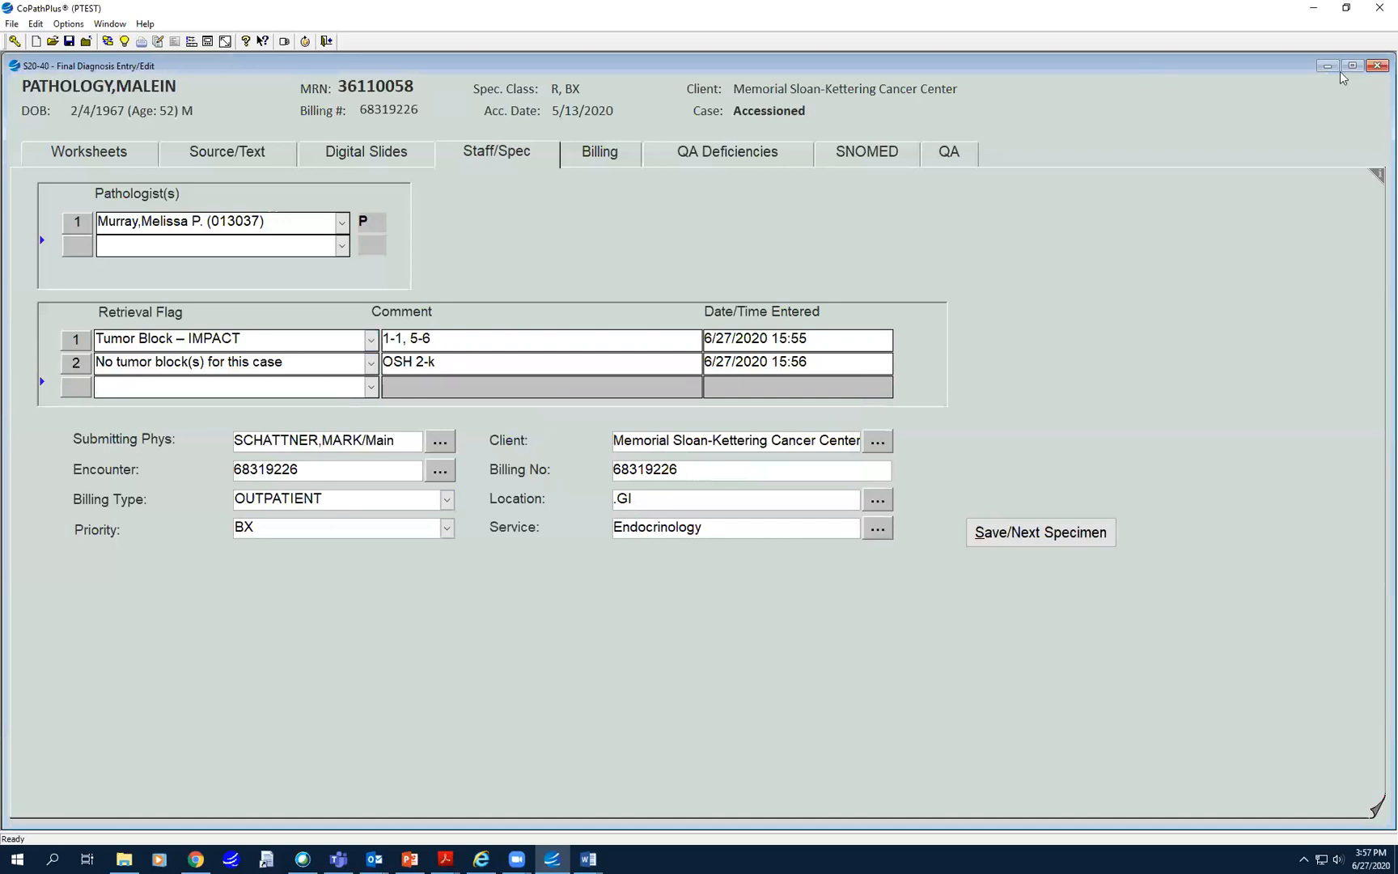
{"action": "left_click", "coordinate": [1377, 66]}
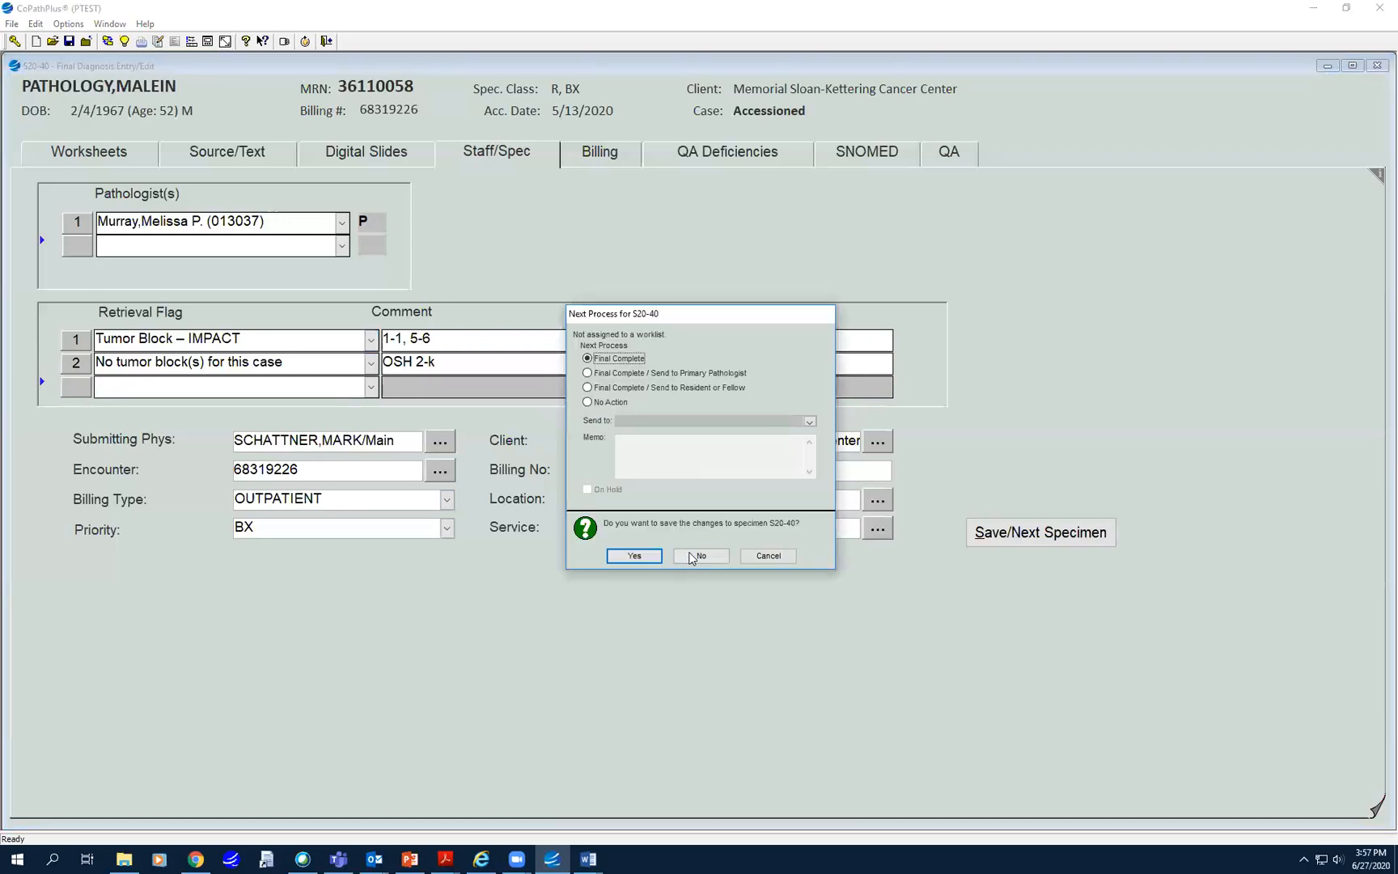
{"action": "left_click", "coordinate": [693, 556]}
- Start Stain/Process and Block Edit, list same-patient specimens, then cancel the selection
{"action": "double_click", "coordinate": [54, 193]}
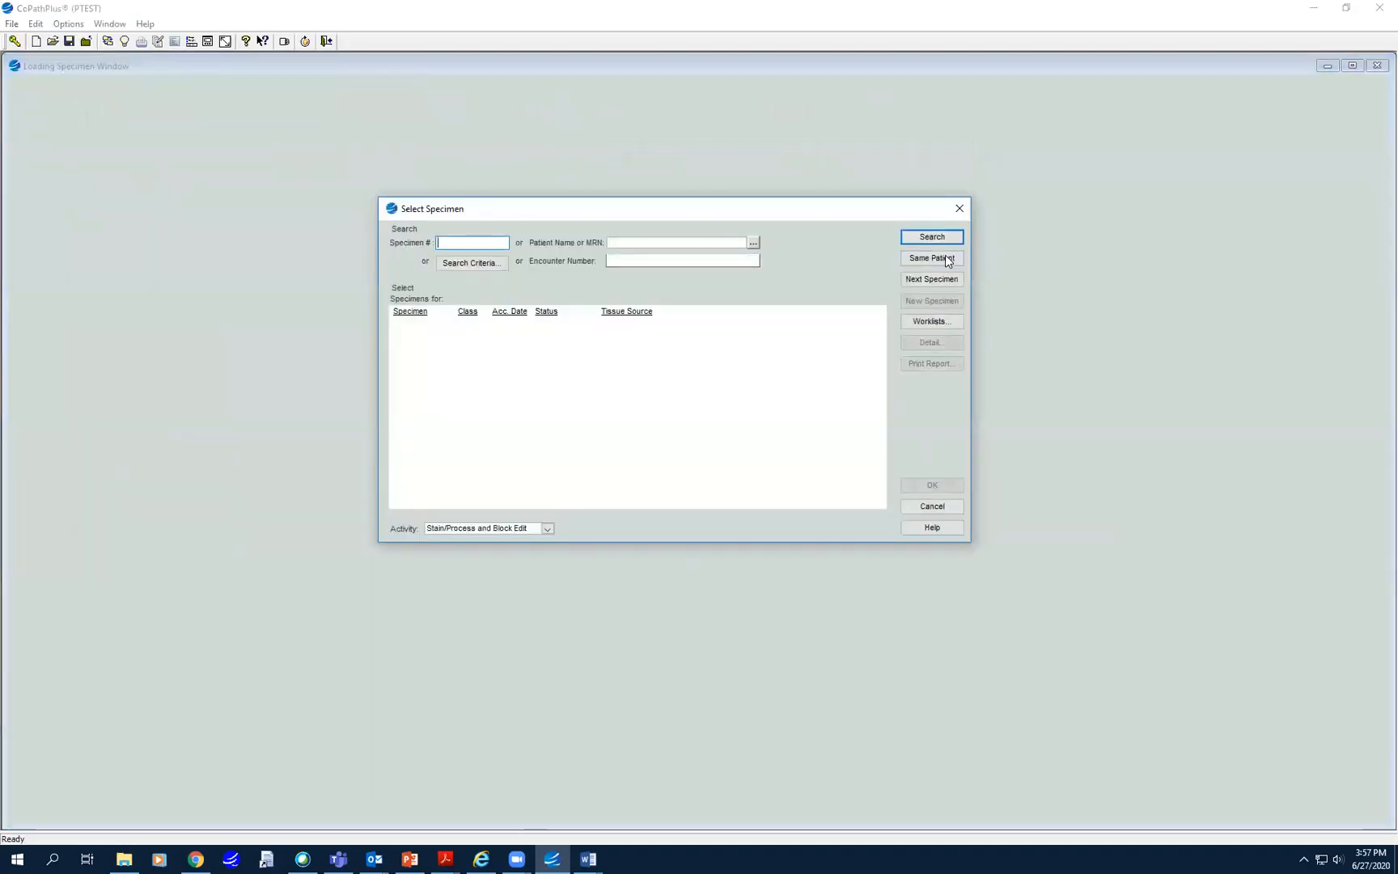
{"action": "left_click", "coordinate": [945, 257]}
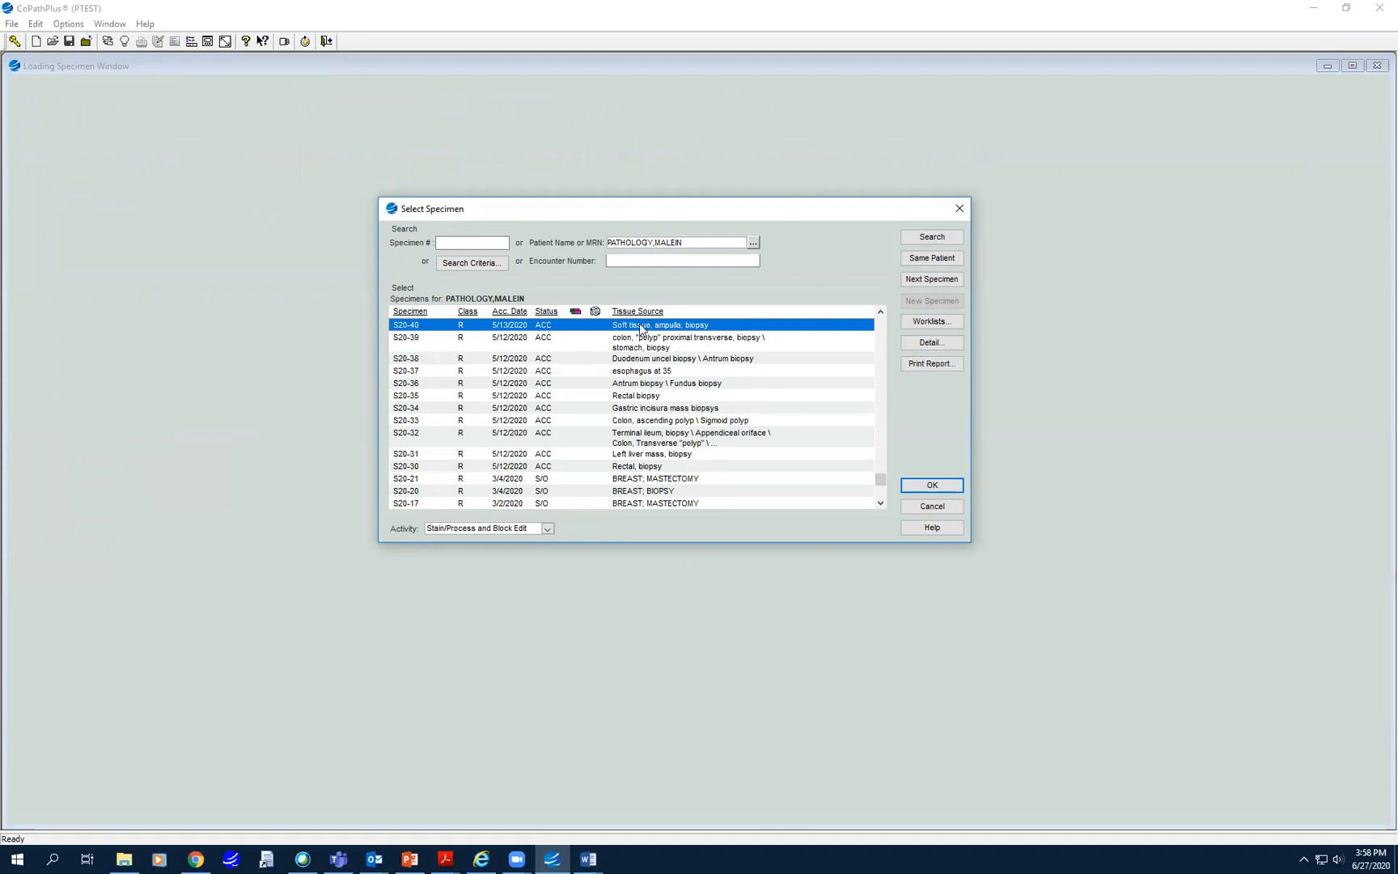
{"action": "left_click", "coordinate": [959, 208]}
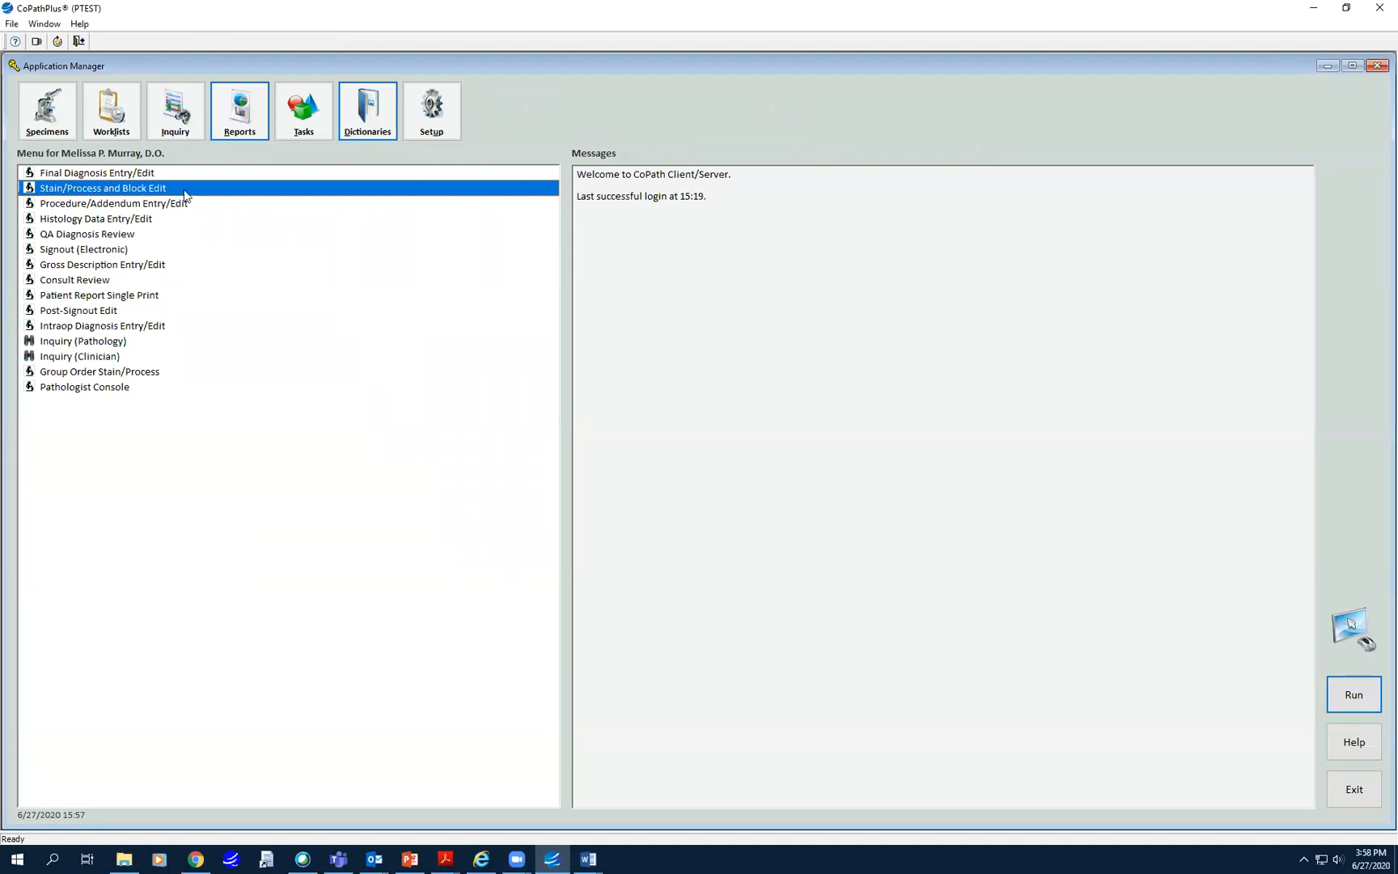
{"action": "left_click", "coordinate": [51, 121]}
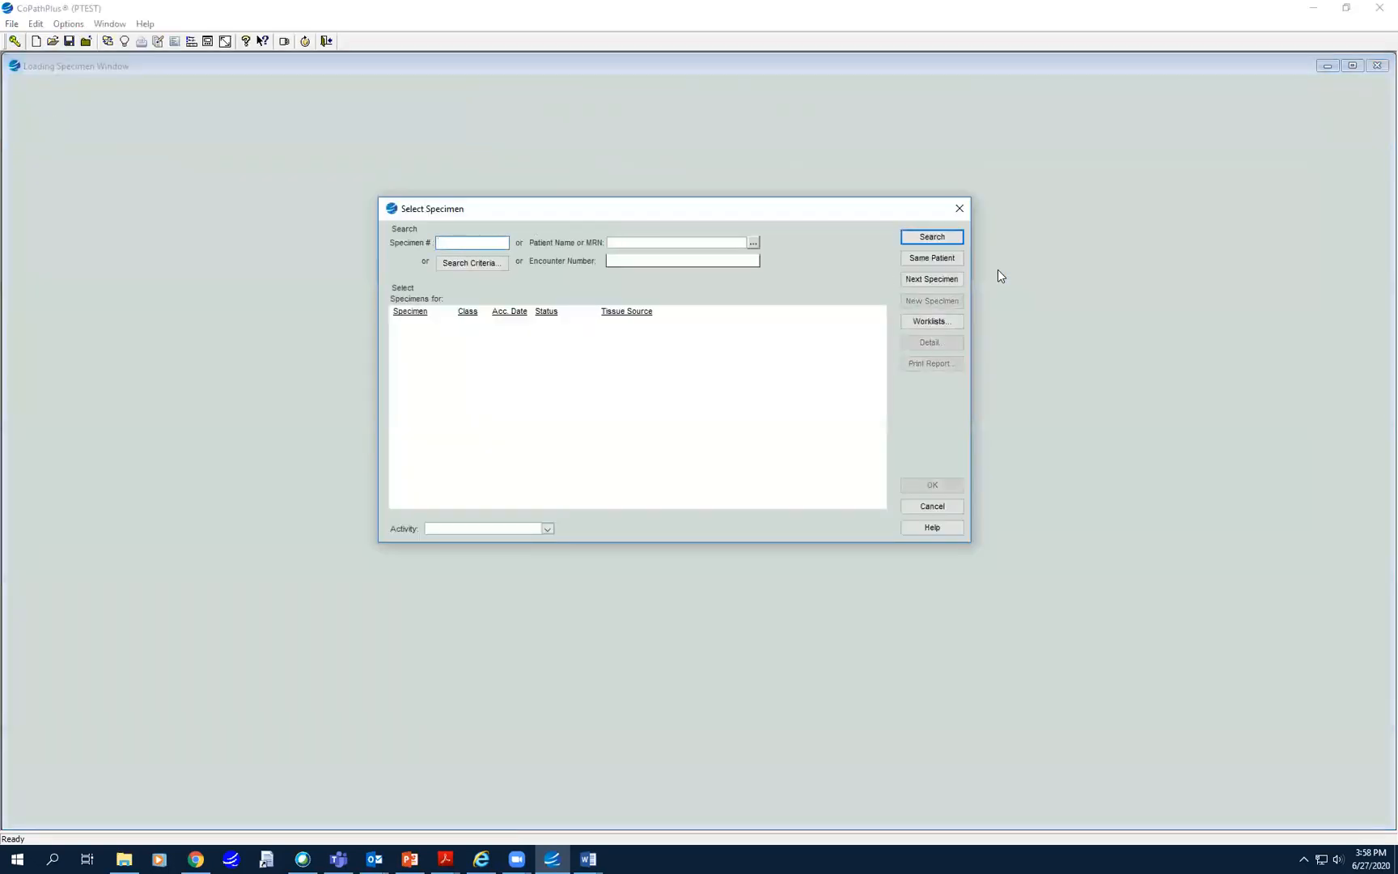
{"action": "left_click", "coordinate": [930, 257]}
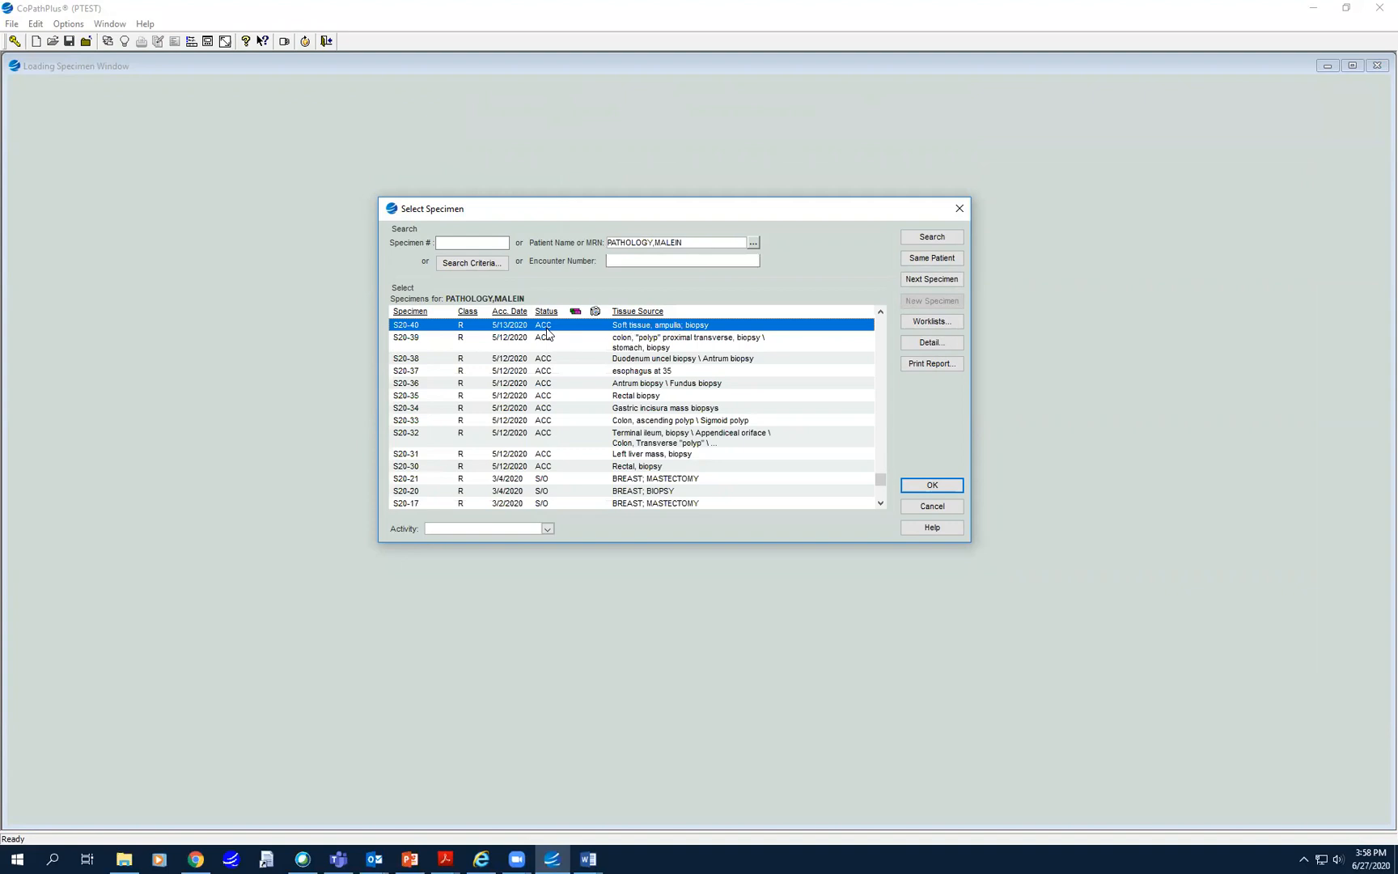
{"action": "left_click", "coordinate": [547, 528]}
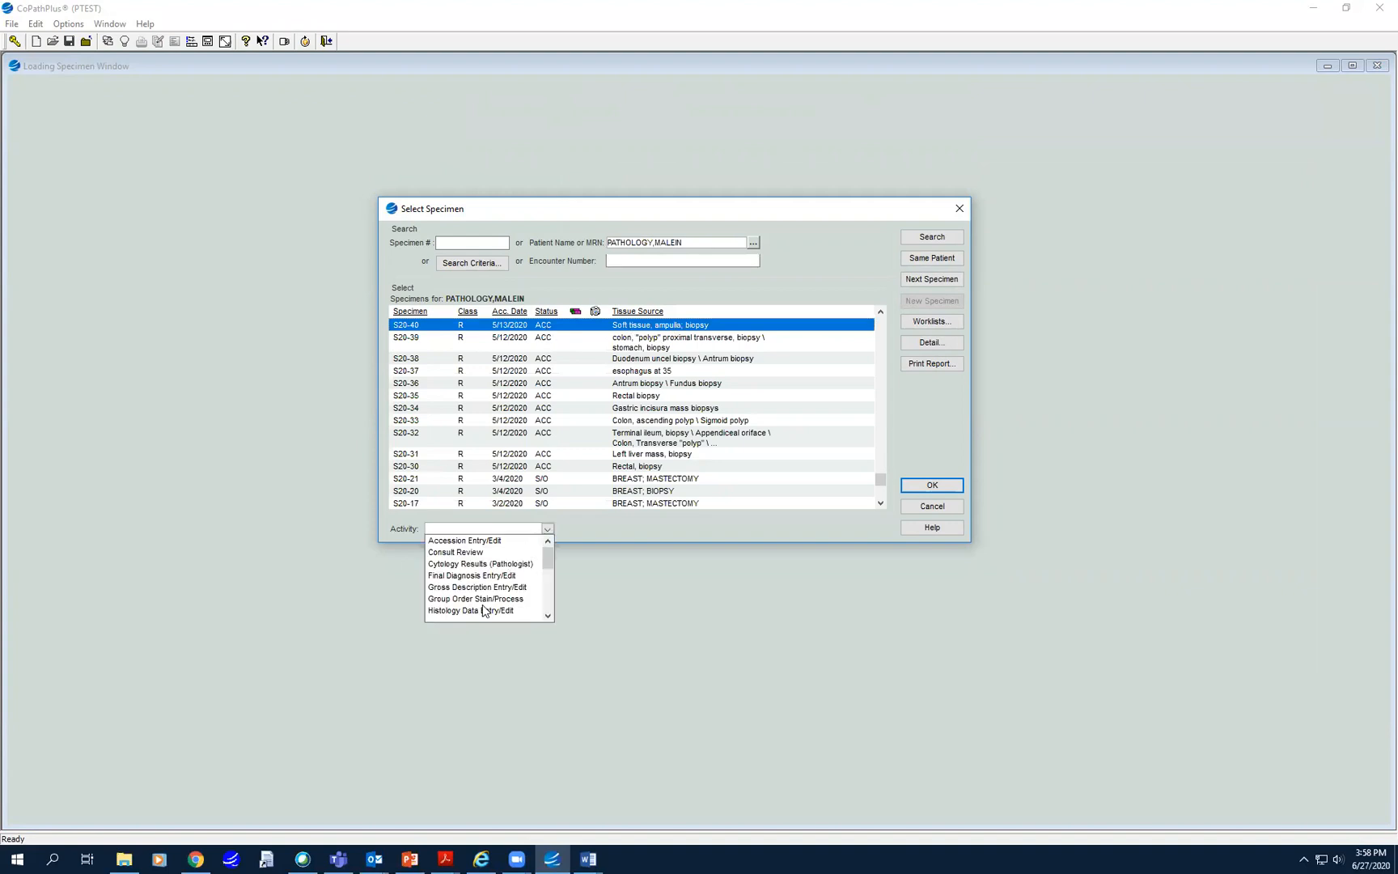
{"action": "scroll", "coordinate": [484, 611], "scroll_direction": "down", "scroll_amount": 2}
{"action": "scroll", "coordinate": [483, 611], "scroll_direction": "down", "scroll_amount": 2}
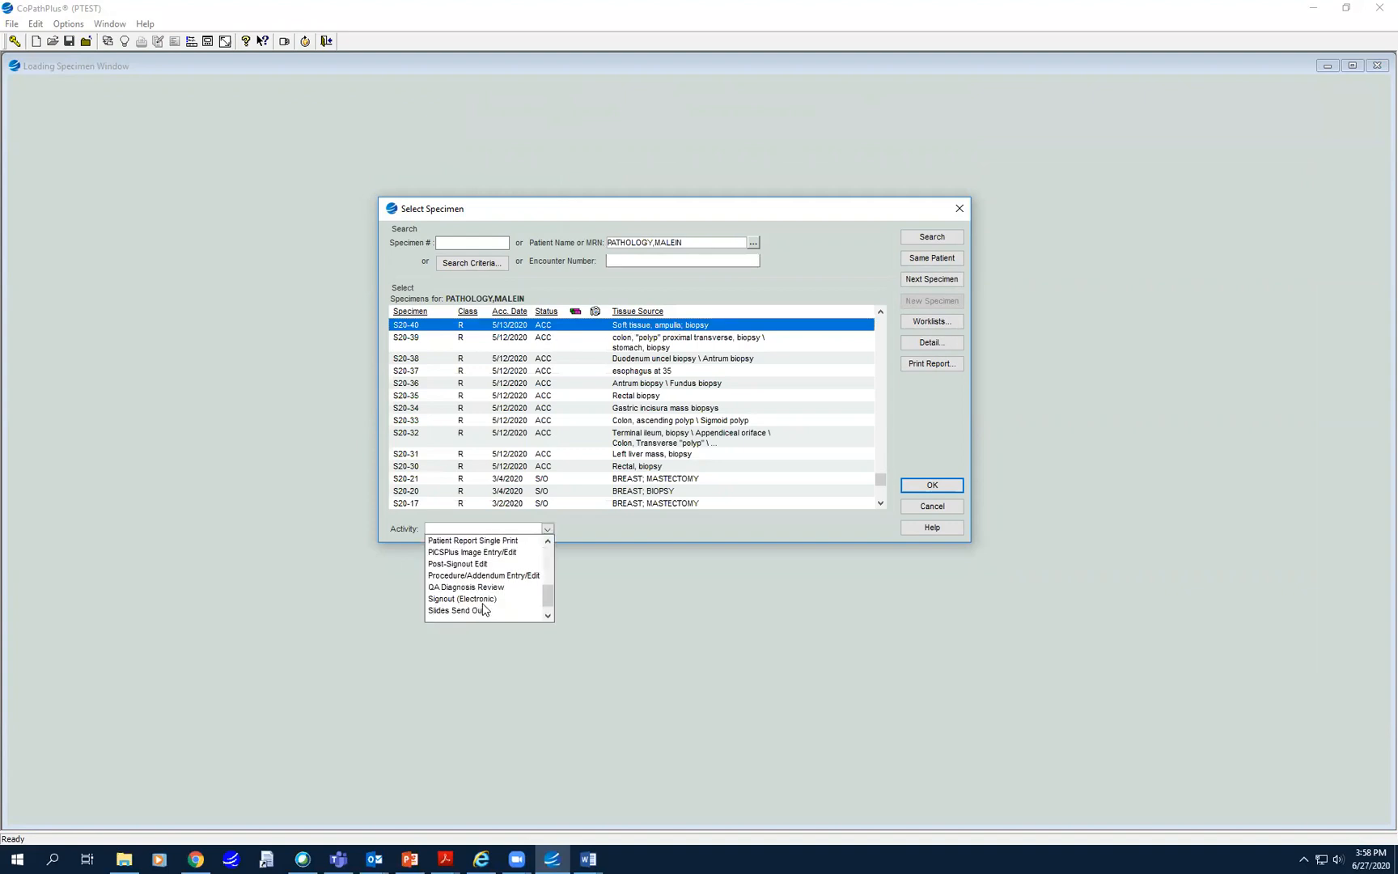
{"action": "key", "text": "s"}
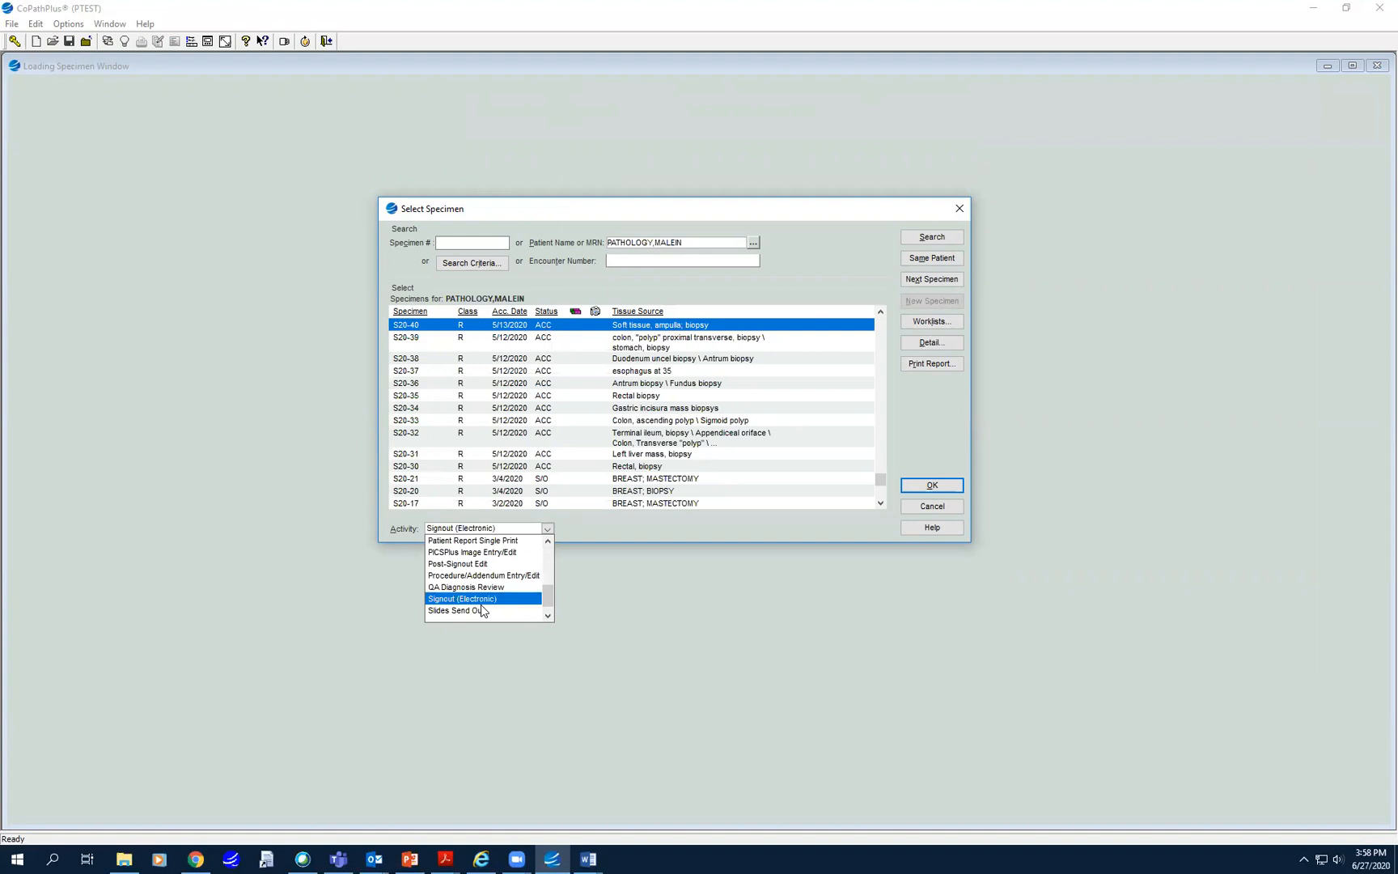
{"action": "key", "text": "s"}
{"action": "key", "text": "s"}
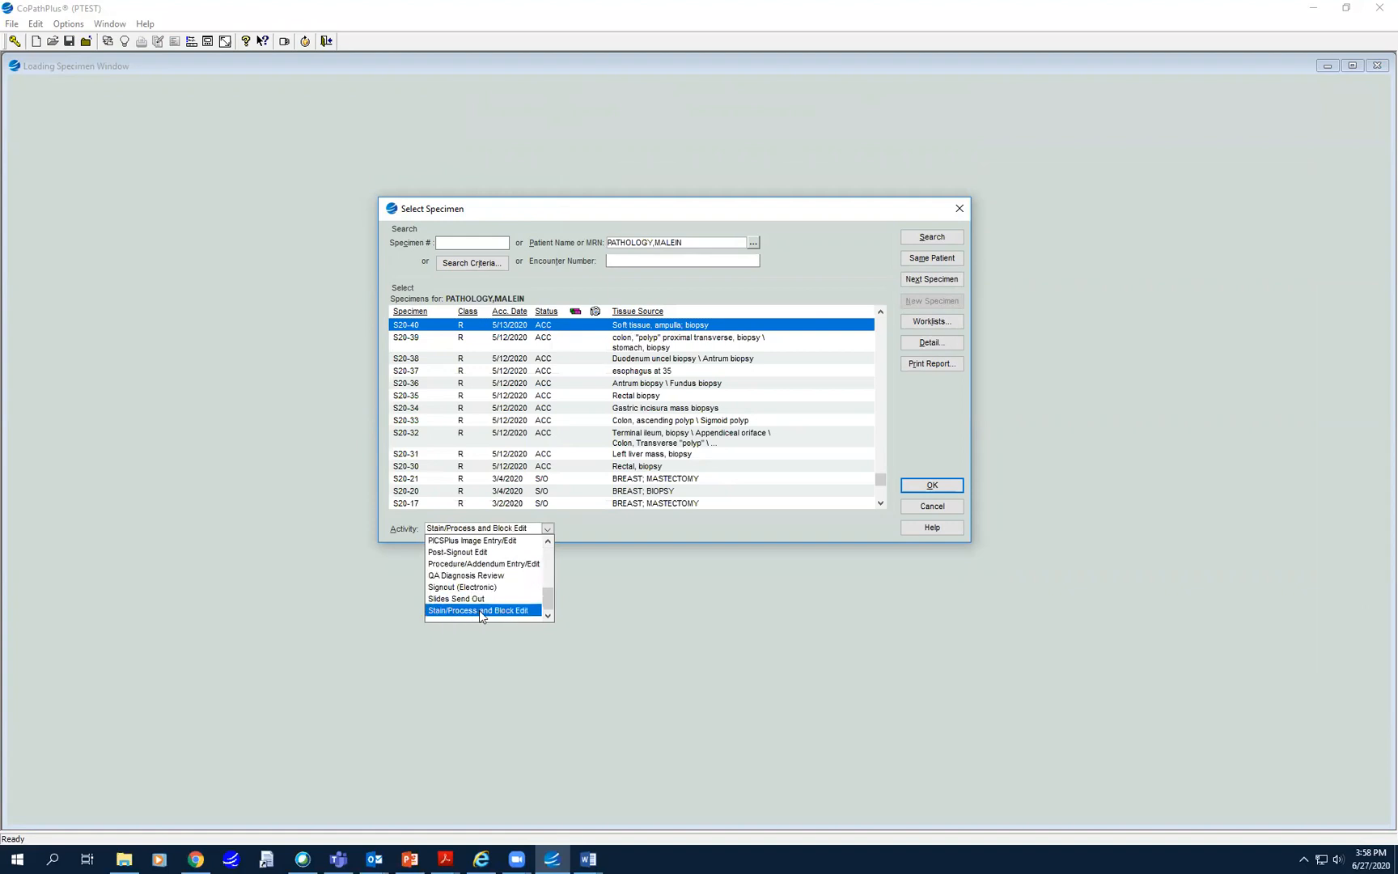
{"action": "left_click", "coordinate": [619, 585]}
{"action": "left_click", "coordinate": [957, 485]}
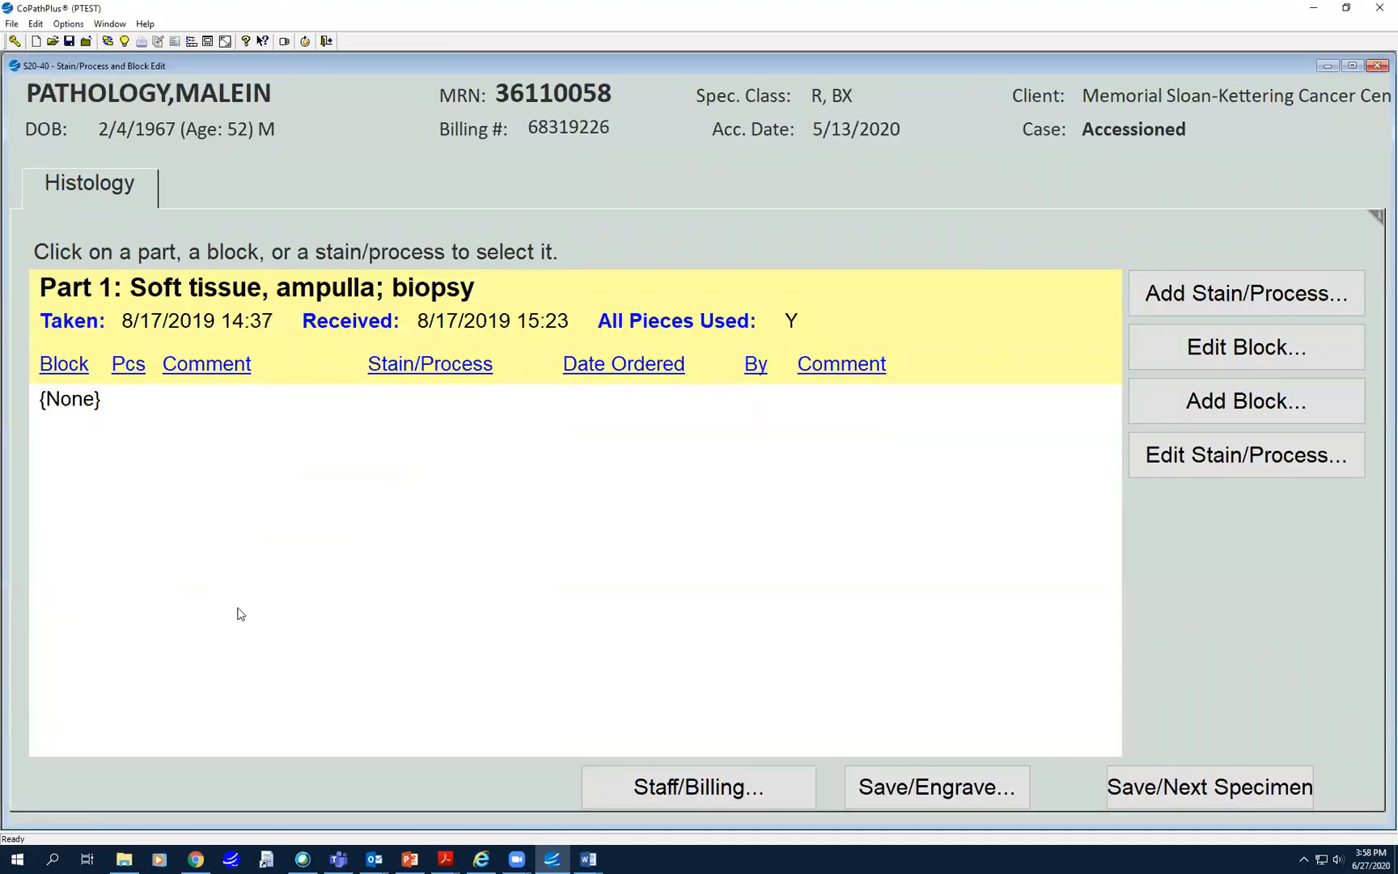
{"action": "left_click", "coordinate": [1376, 66]}
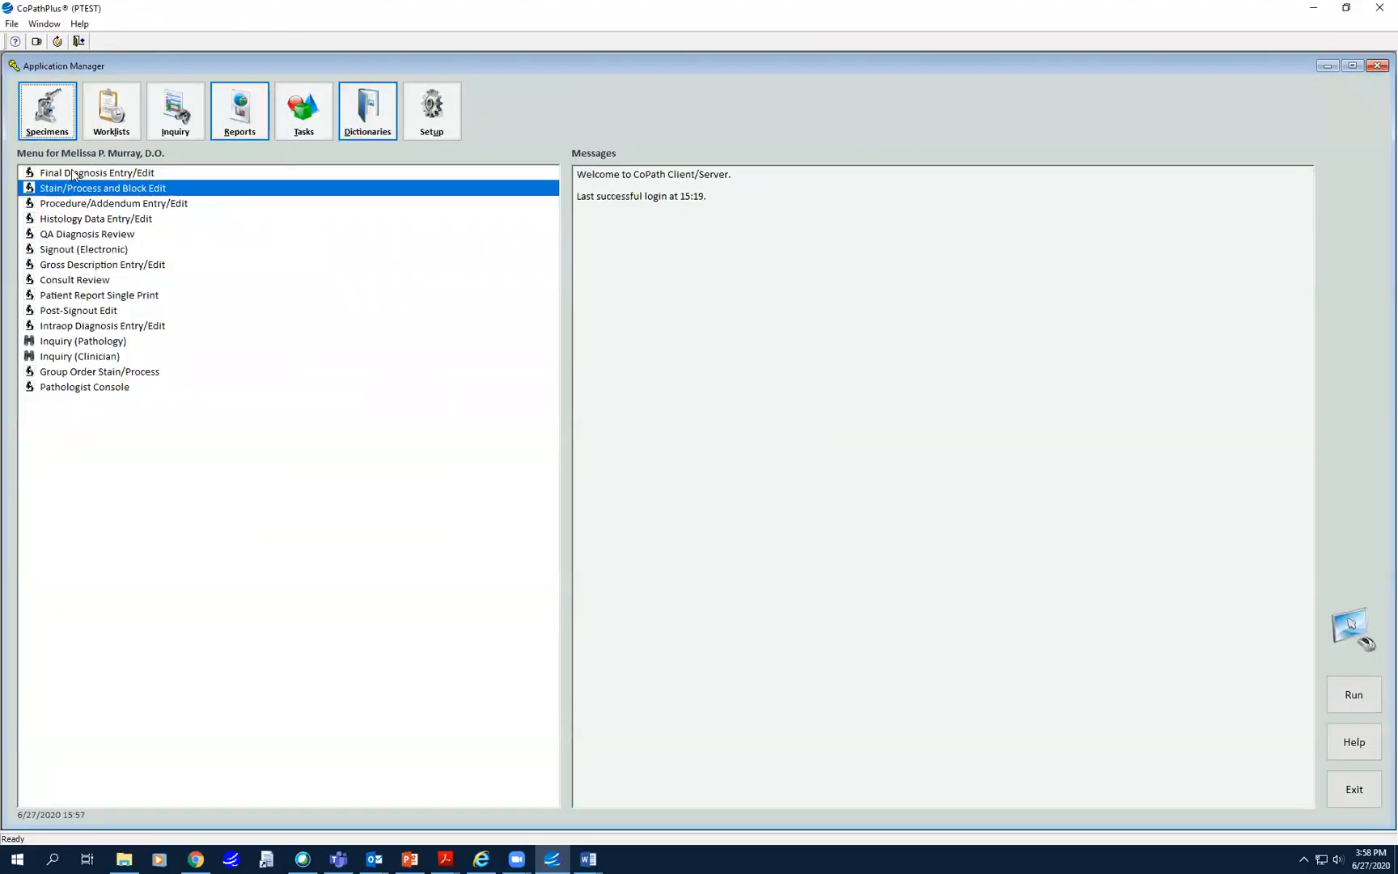
{"action": "double_click", "coordinate": [65, 189]}
{"action": "key", "text": "Return"}
{"action": "key", "text": "Return"}
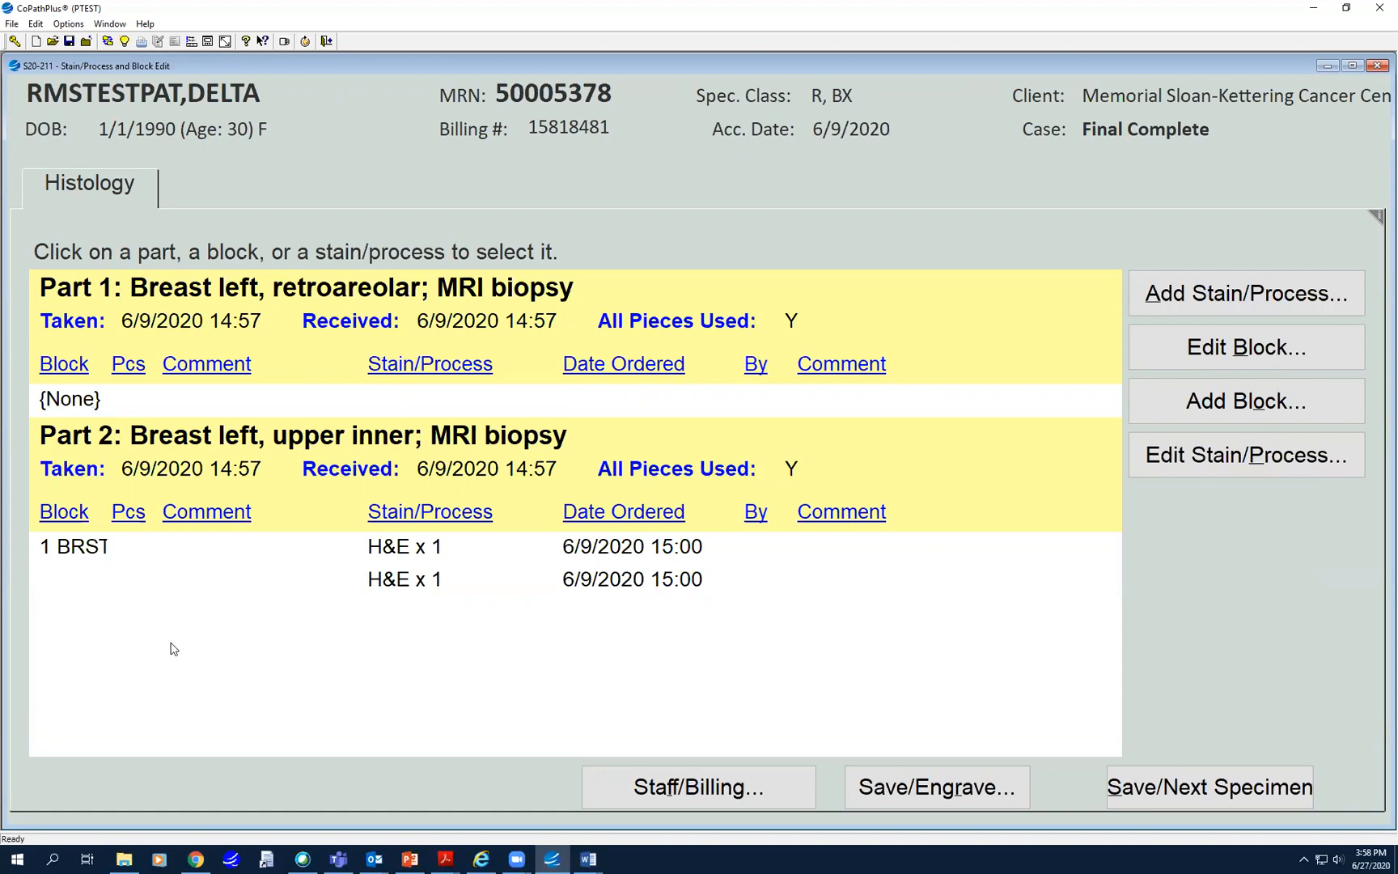
{"action": "left_click", "coordinate": [70, 550]}
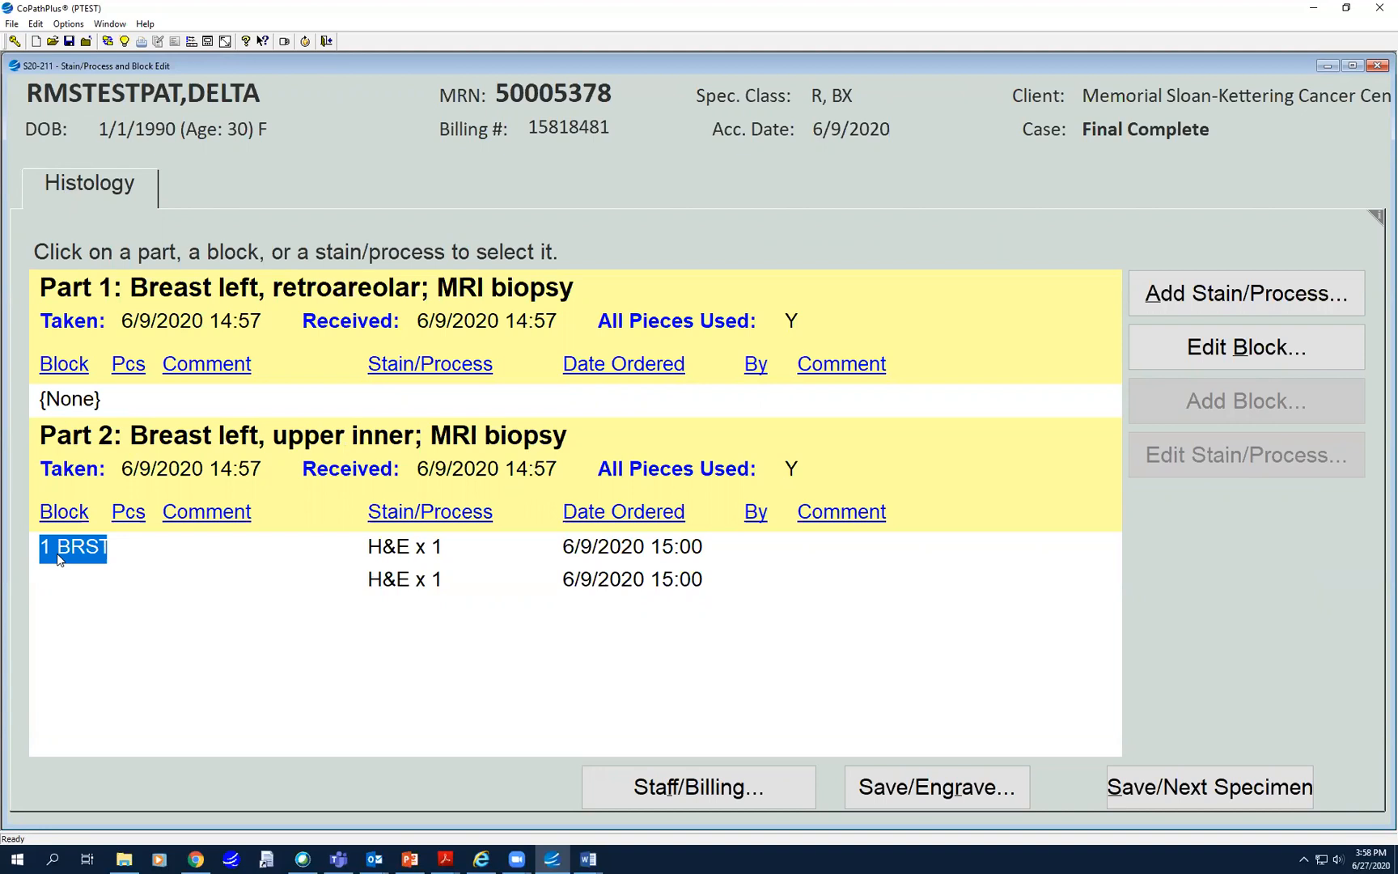
{"action": "left_click", "coordinate": [1252, 285]}
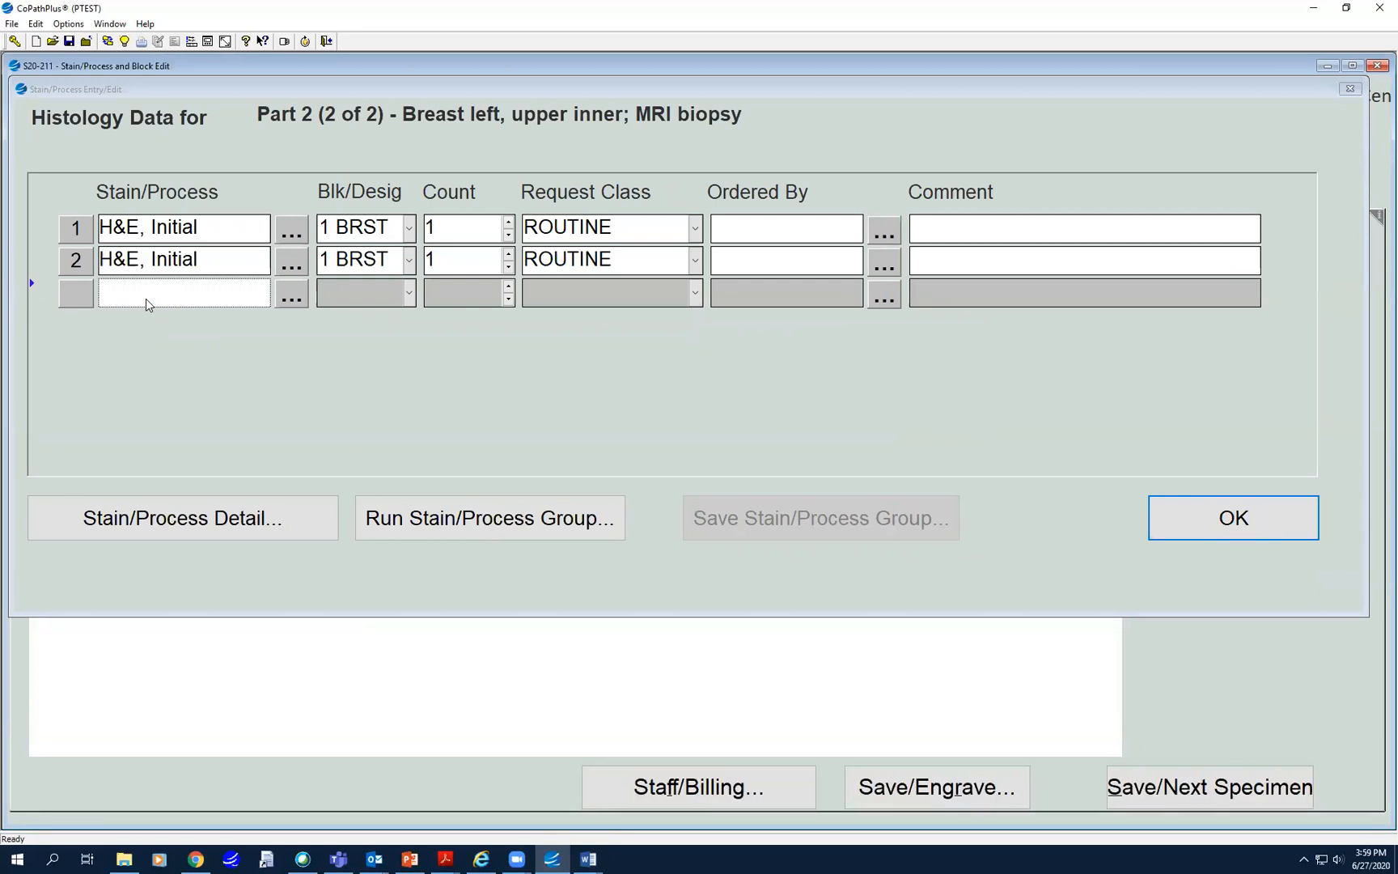
- Try an 'er' stain lookup for row 3, then dismiss the ER results
{"action": "type", "text": "er"}
{"action": "left_click", "coordinate": [294, 292]}
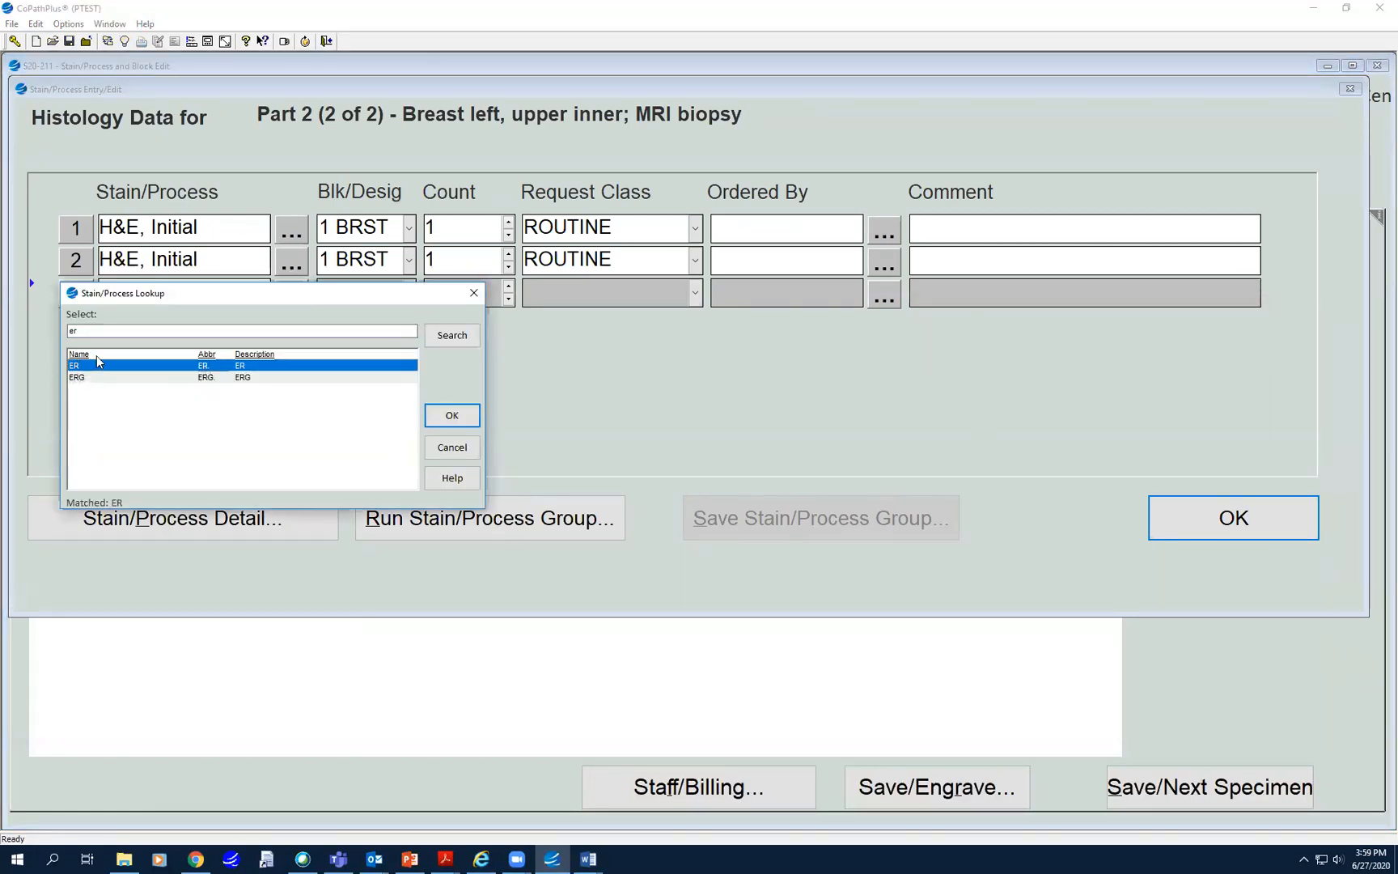
{"action": "left_click", "coordinate": [476, 294]}
- Search the row 3 stain lookup for 'recut' and pick RECUT ADDITIONAL H&E
{"action": "left_click", "coordinate": [299, 297]}
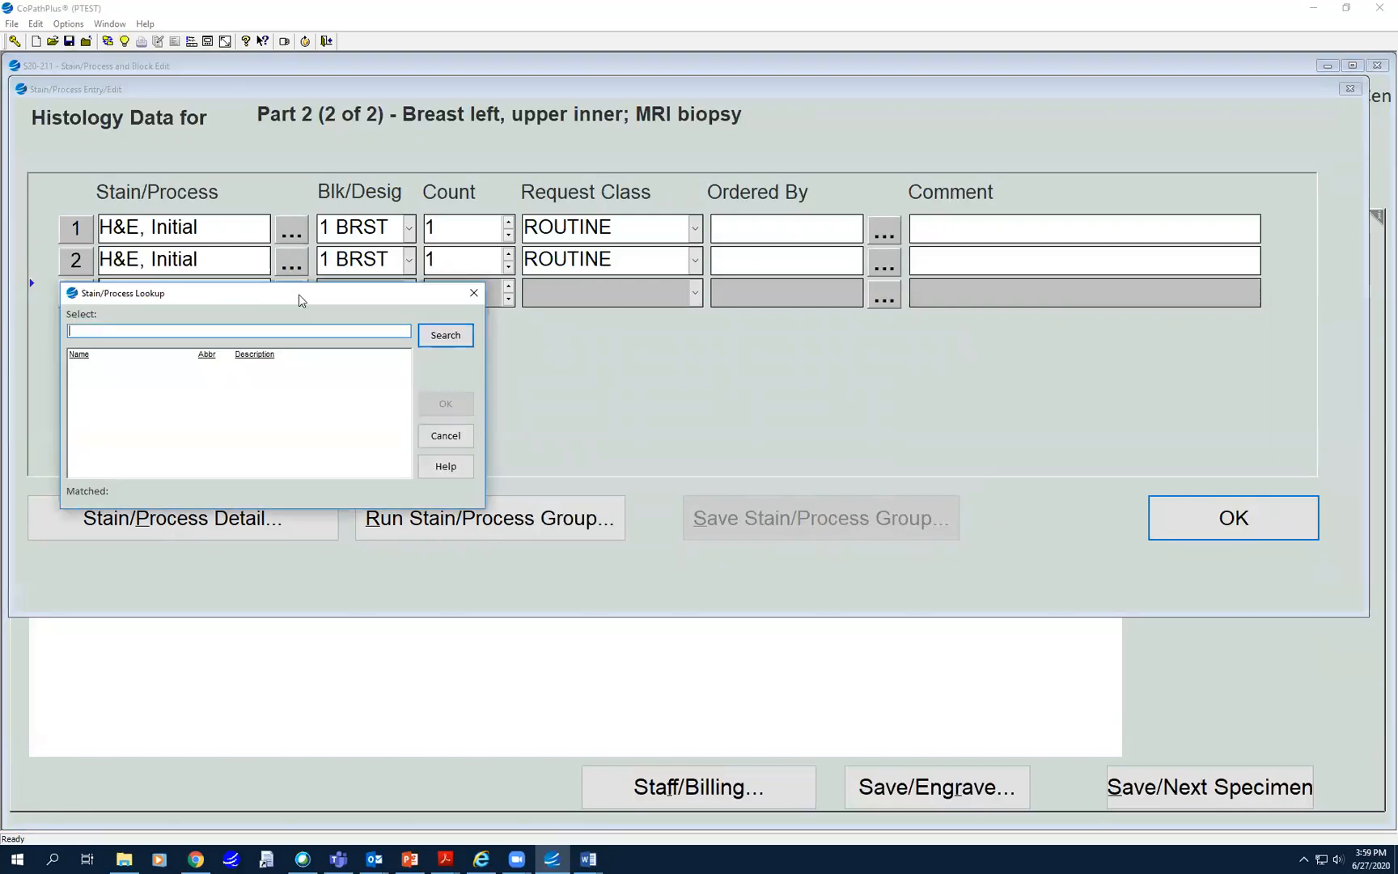
{"action": "left_click", "coordinate": [92, 331]}
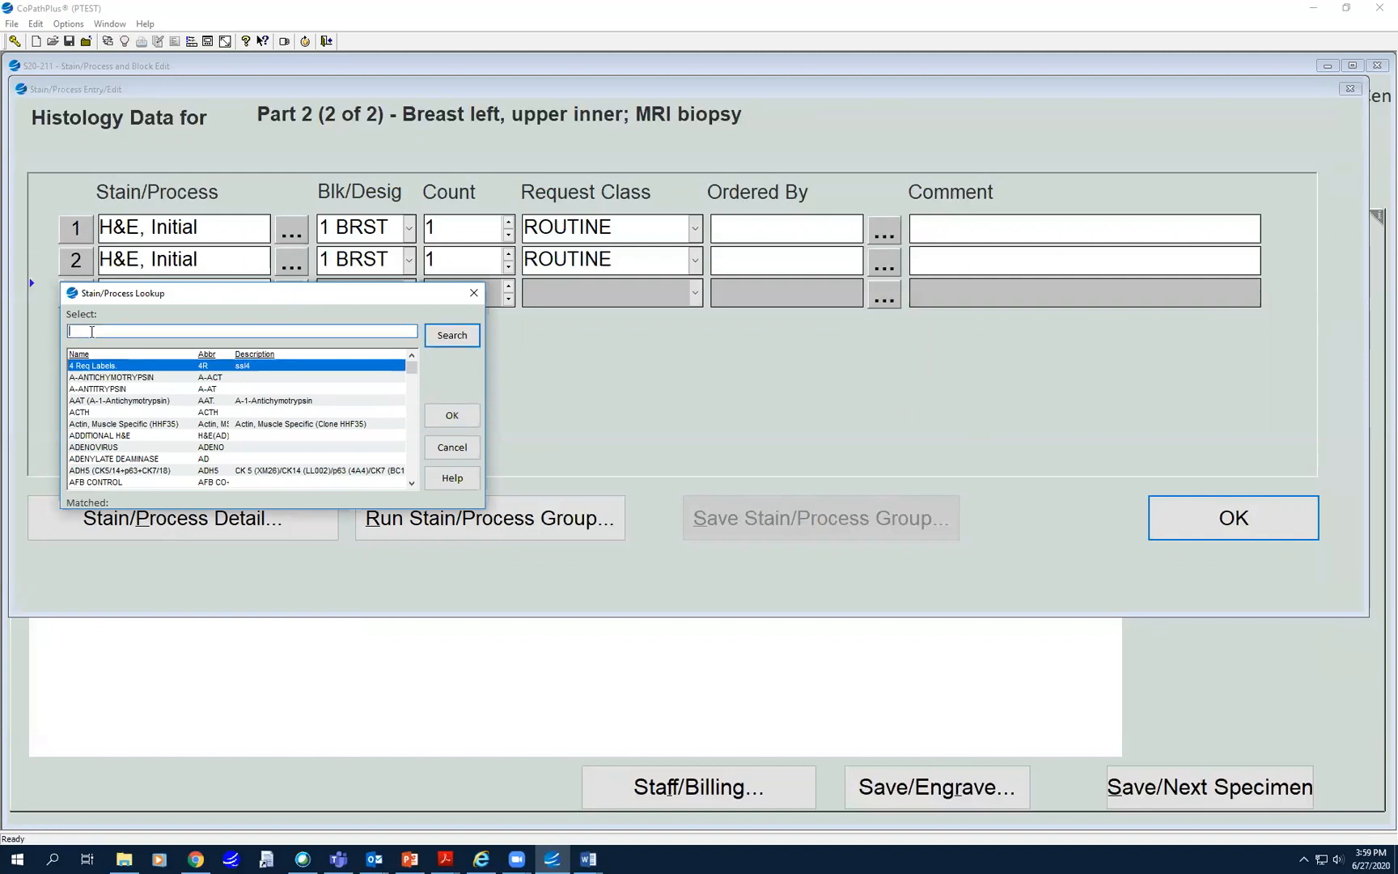
{"action": "type", "text": "recut"}
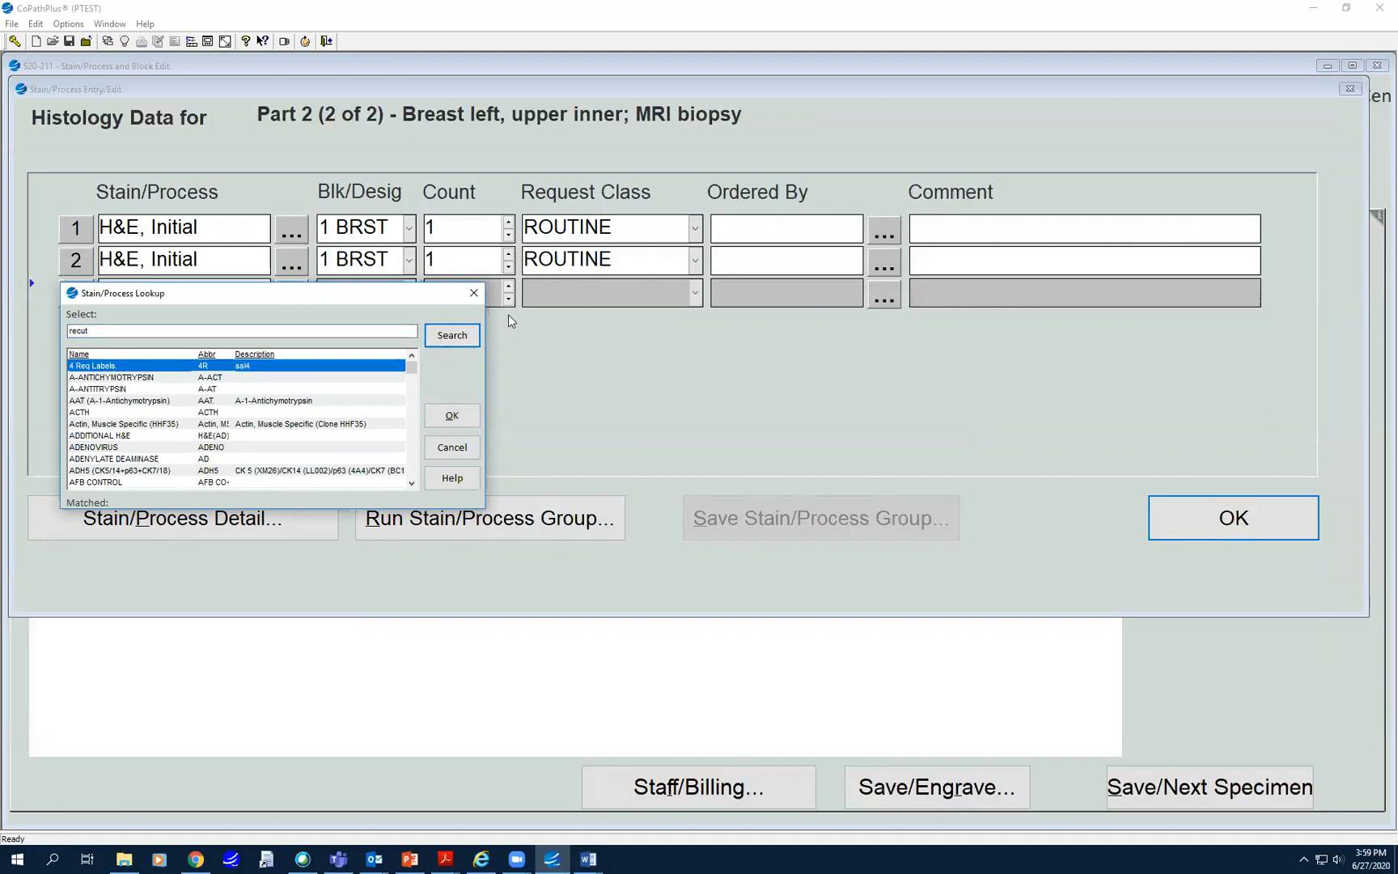
{"action": "left_click", "coordinate": [452, 334]}
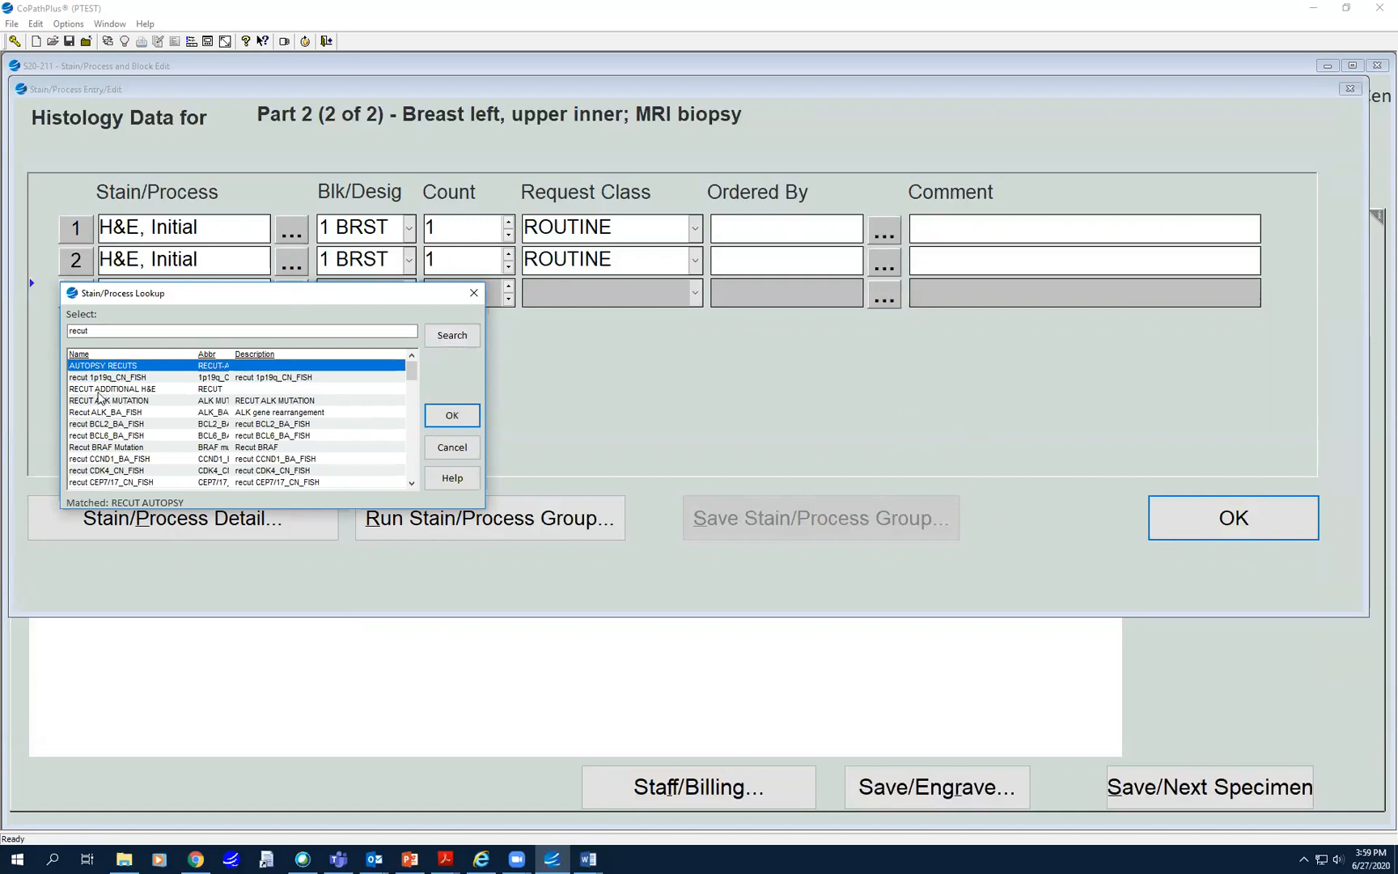
{"action": "left_click", "coordinate": [98, 391]}
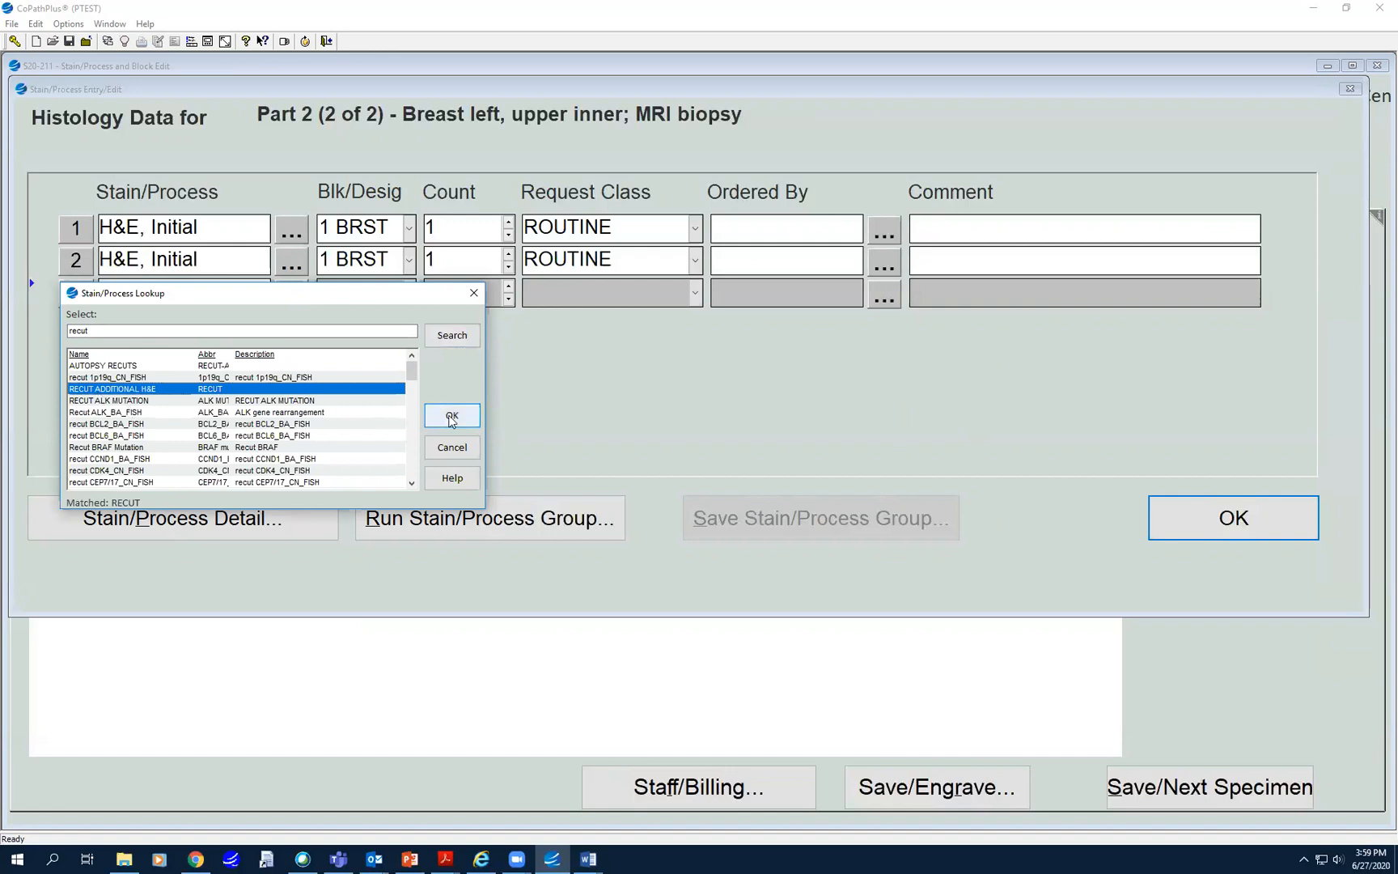
{"action": "left_click", "coordinate": [450, 416]}
- Add a recut stain ('rec') in row 4 with count 3
{"action": "left_click", "coordinate": [191, 326]}
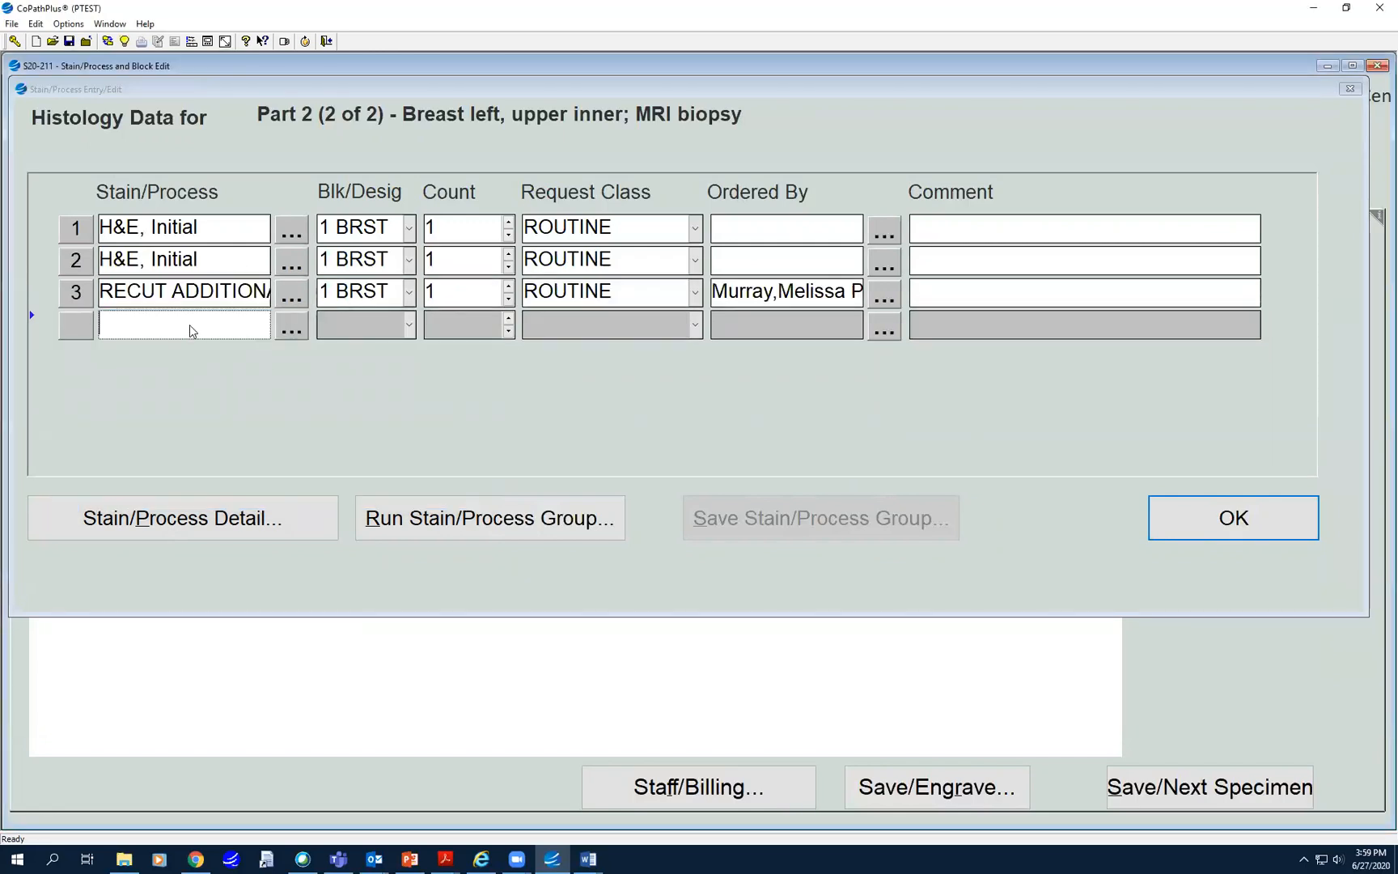
{"action": "type", "text": "rec"}
{"action": "key", "text": "Tab"}
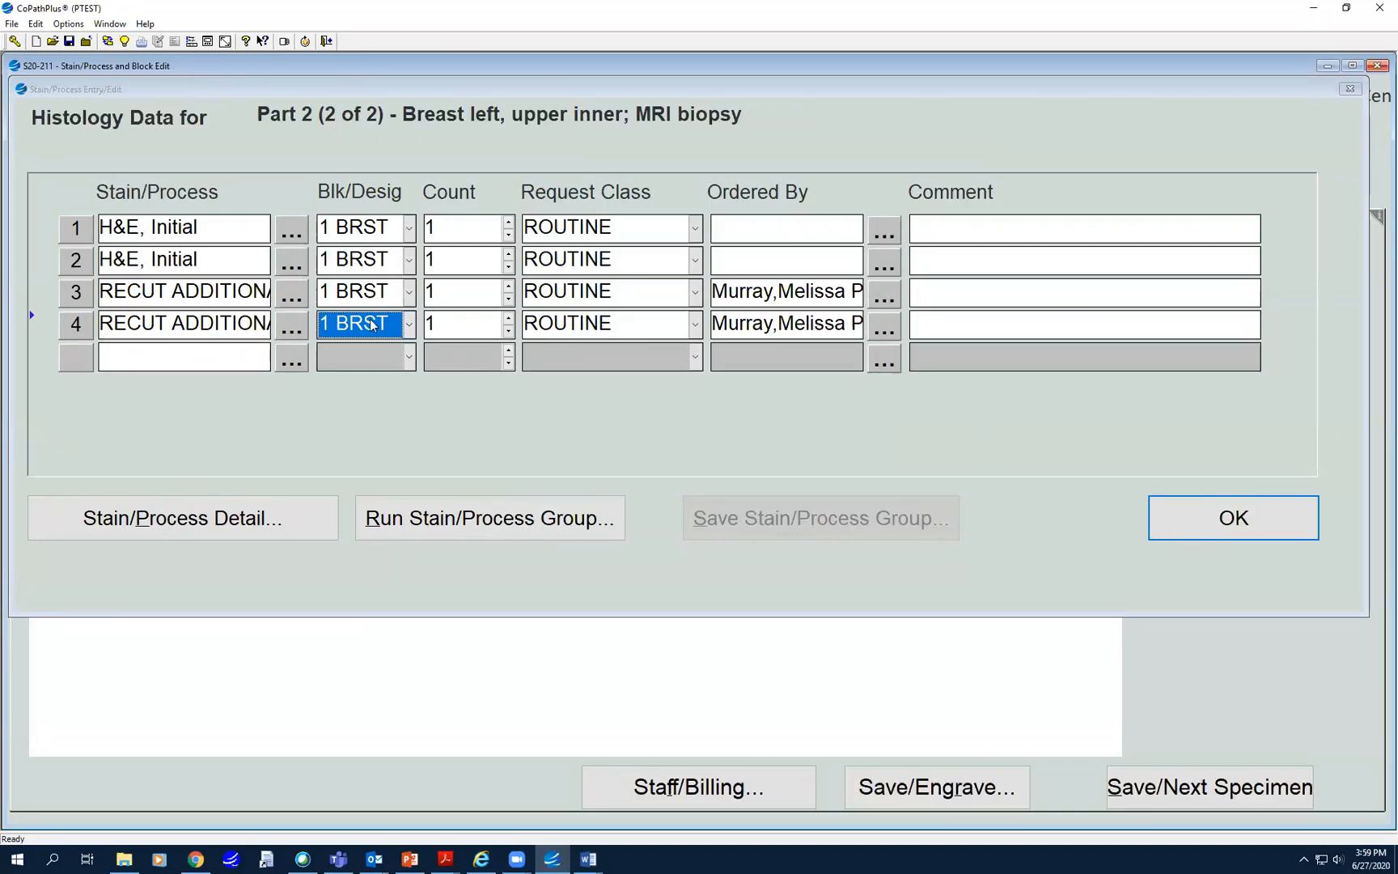
{"action": "left_click", "coordinate": [509, 318]}
{"action": "left_click", "coordinate": [509, 318]}
{"action": "left_click", "coordinate": [509, 318]}
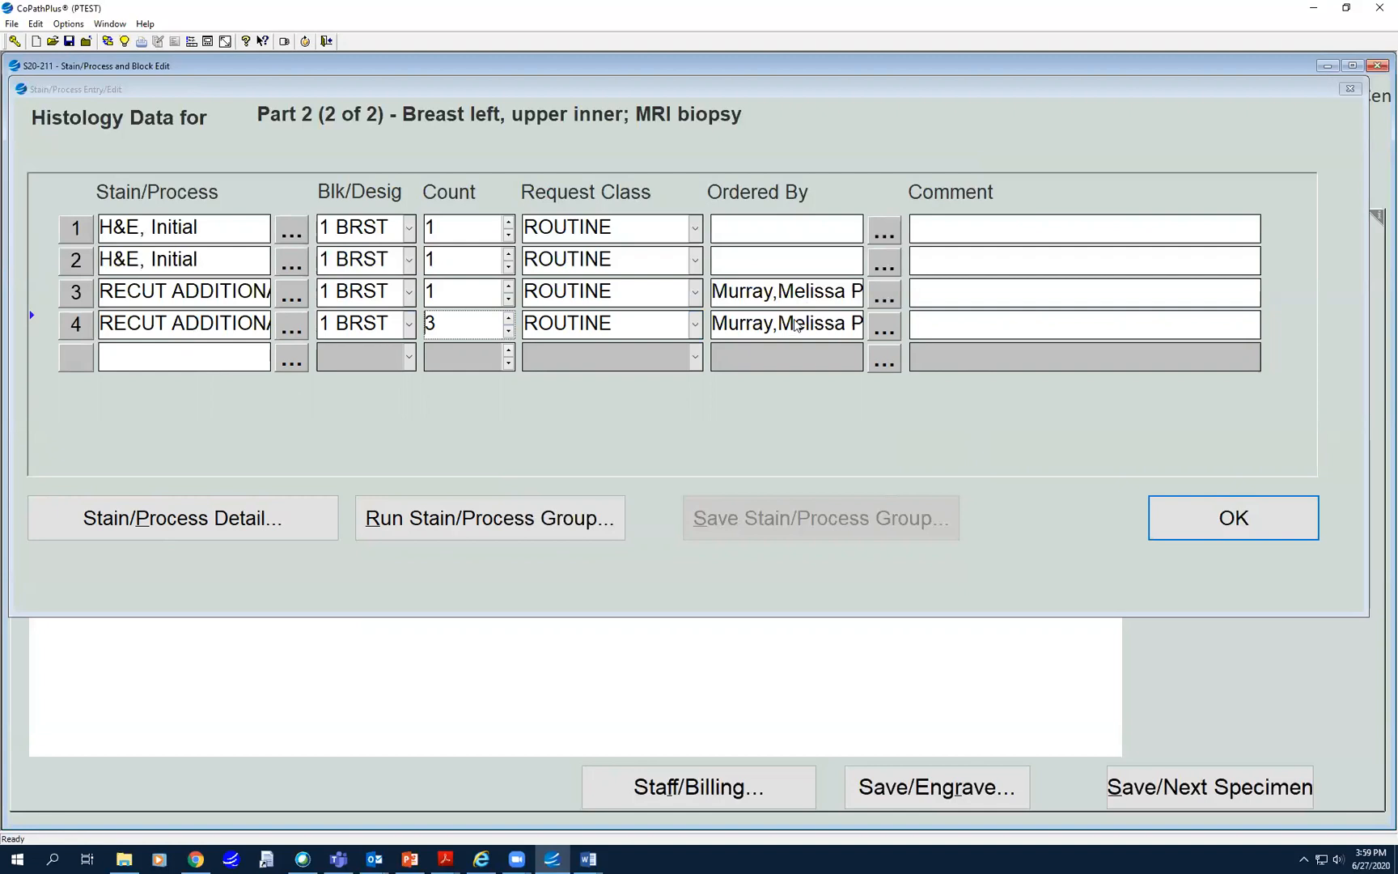
- Change row 4's ordering initials to mpm and comment it 'Levels - no trim'
{"action": "left_click", "coordinate": [795, 324]}
{"action": "key", "text": "Delete"}
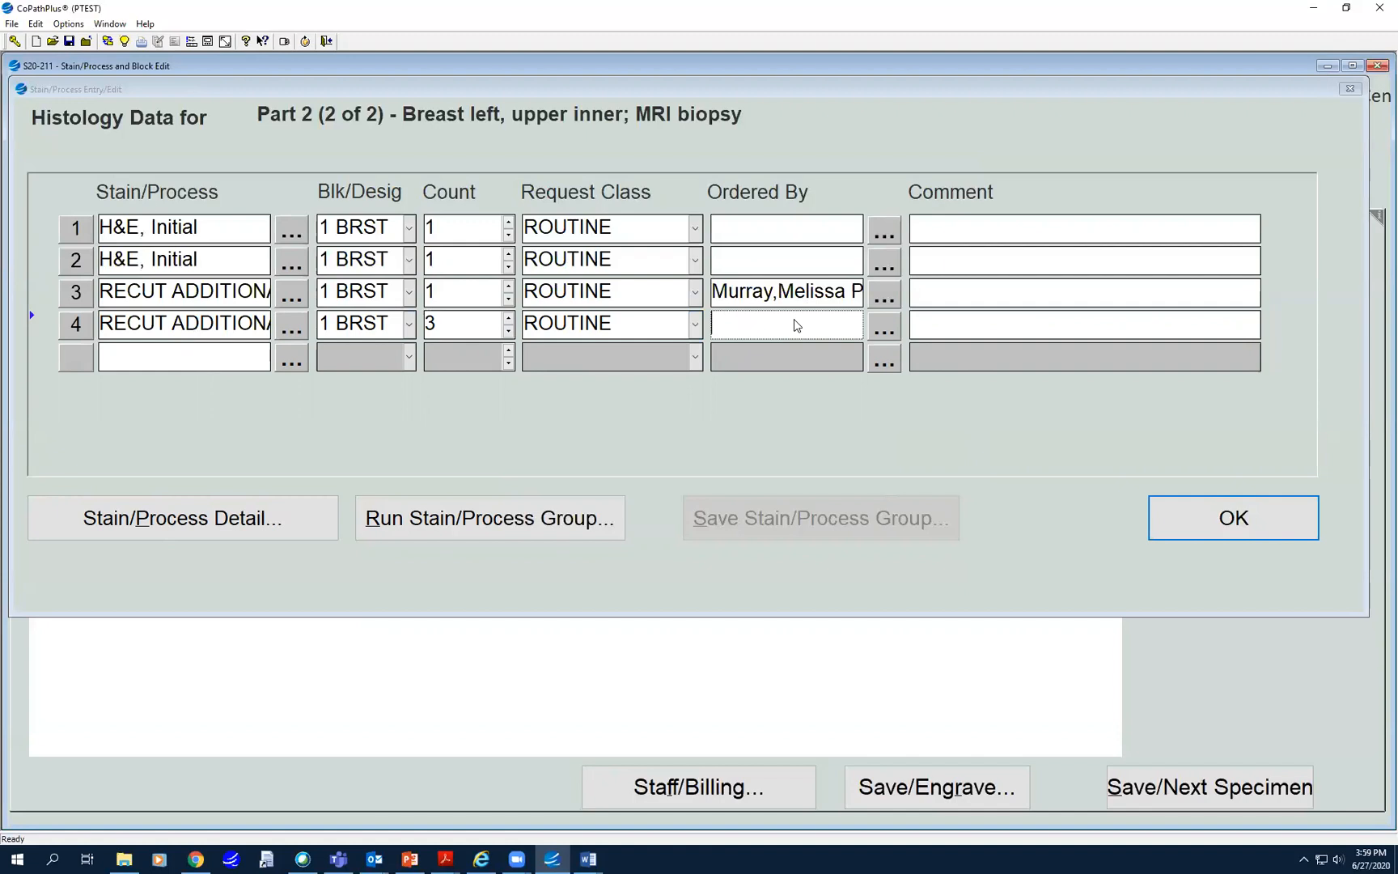
{"action": "type", "text": "mpm"}
{"action": "key", "text": "Tab"}
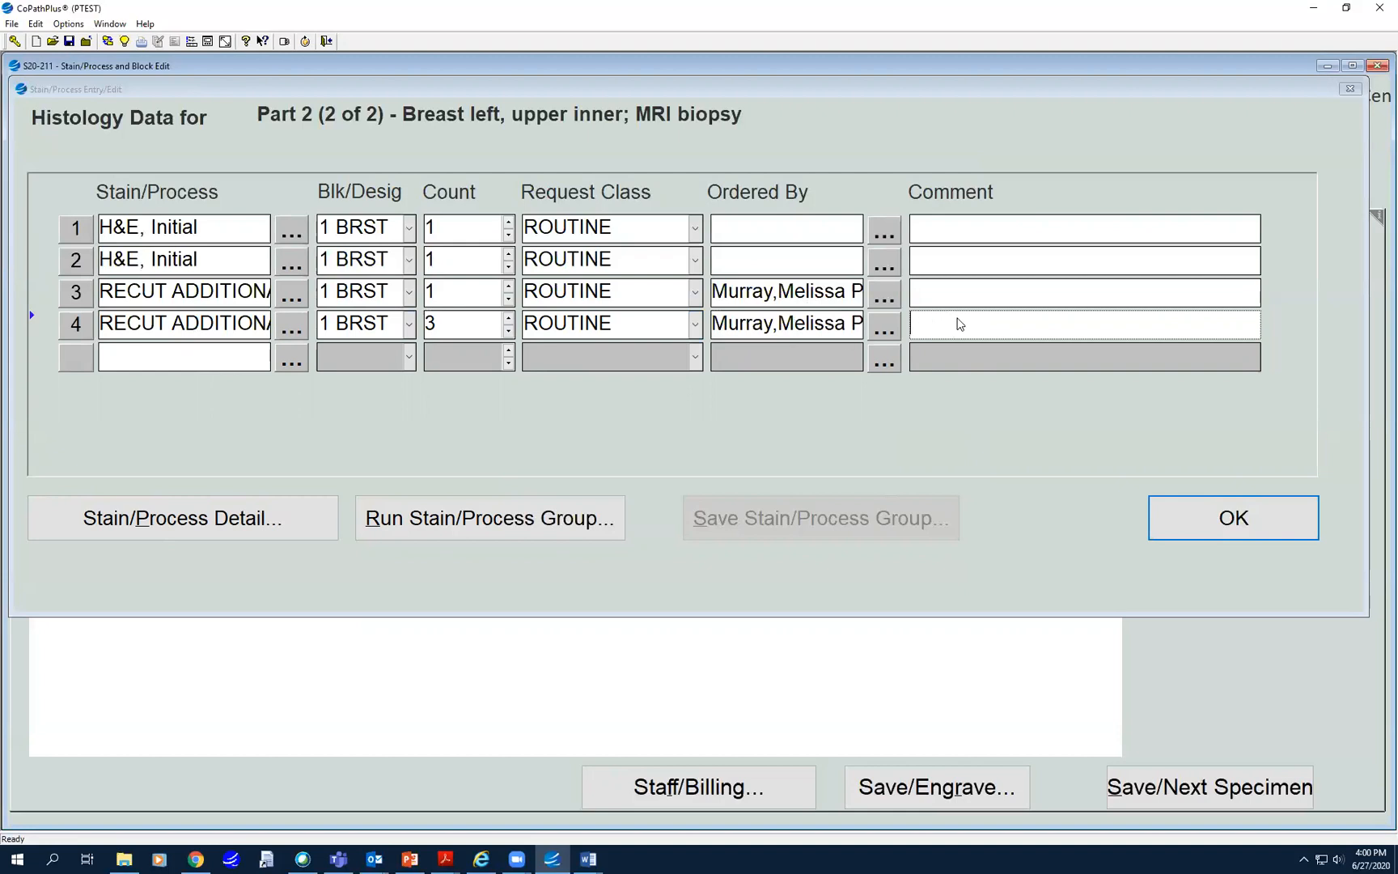
{"action": "type", "text": "Levels - no trim"}
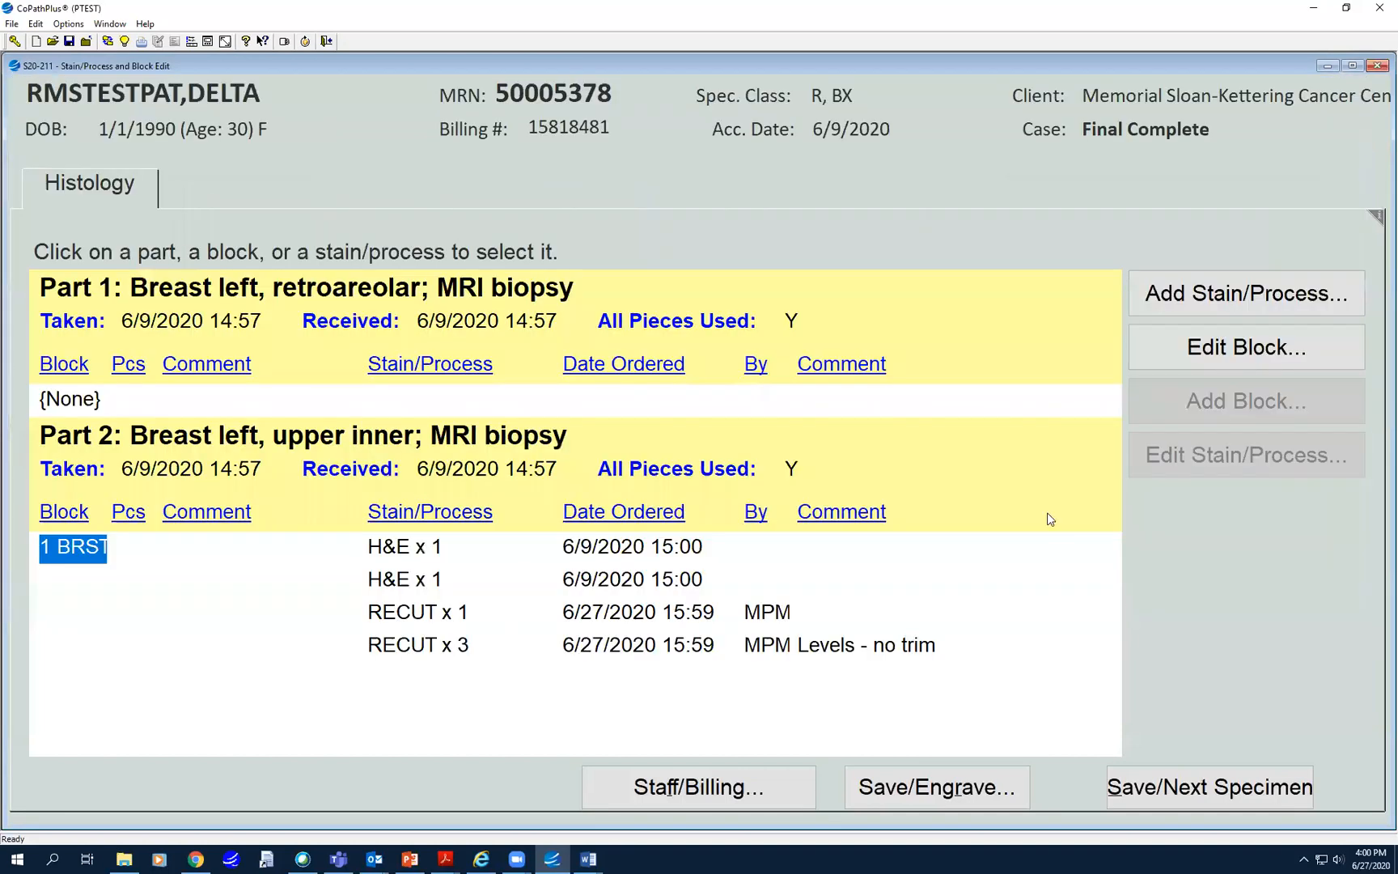
- Reopen stain entry for block 1 BRST, select the empty fifth row, and open the stain group protocol list
{"action": "left_click", "coordinate": [1229, 293]}
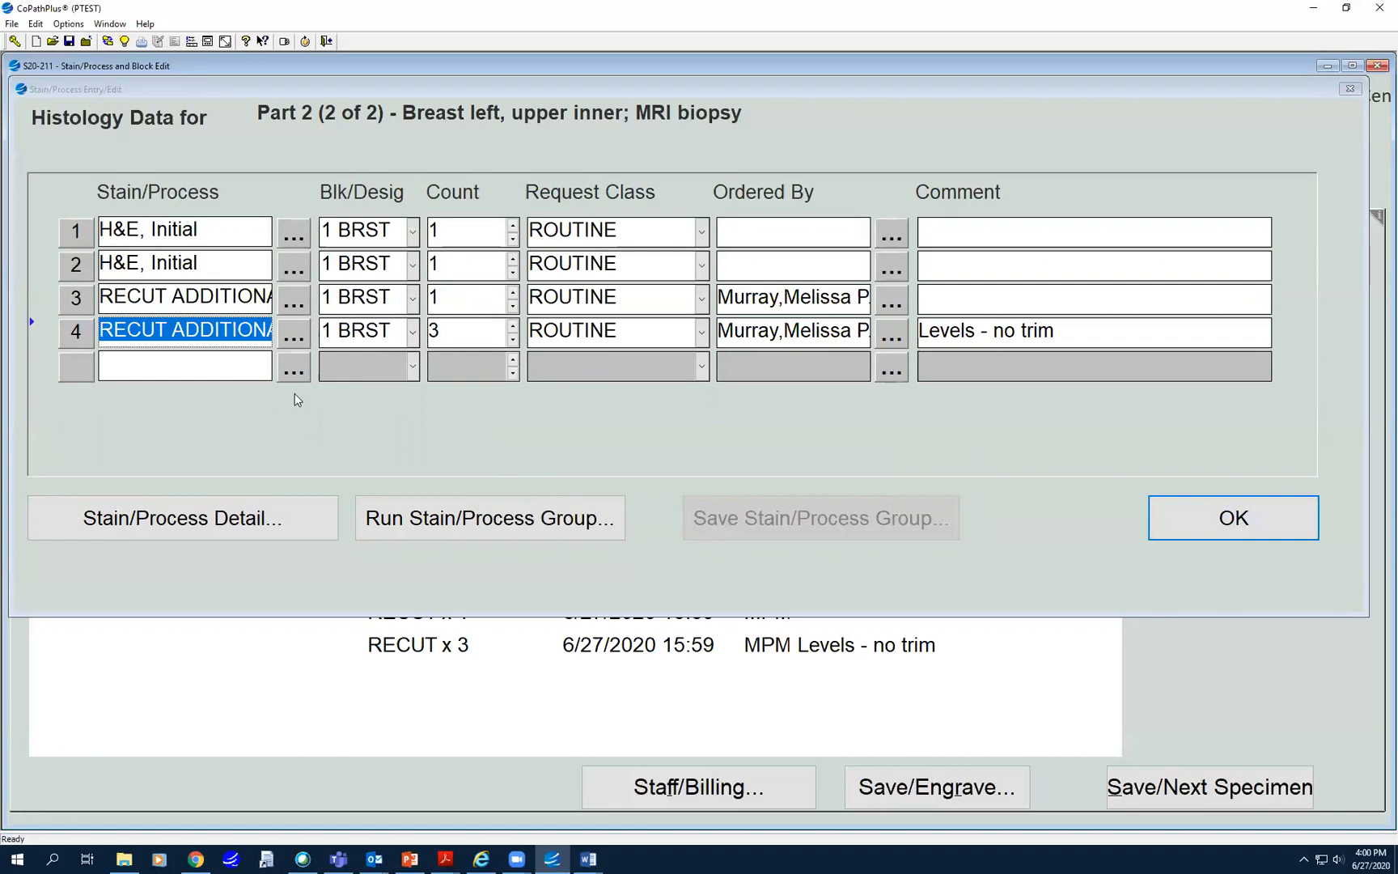
{"action": "left_click", "coordinate": [174, 362]}
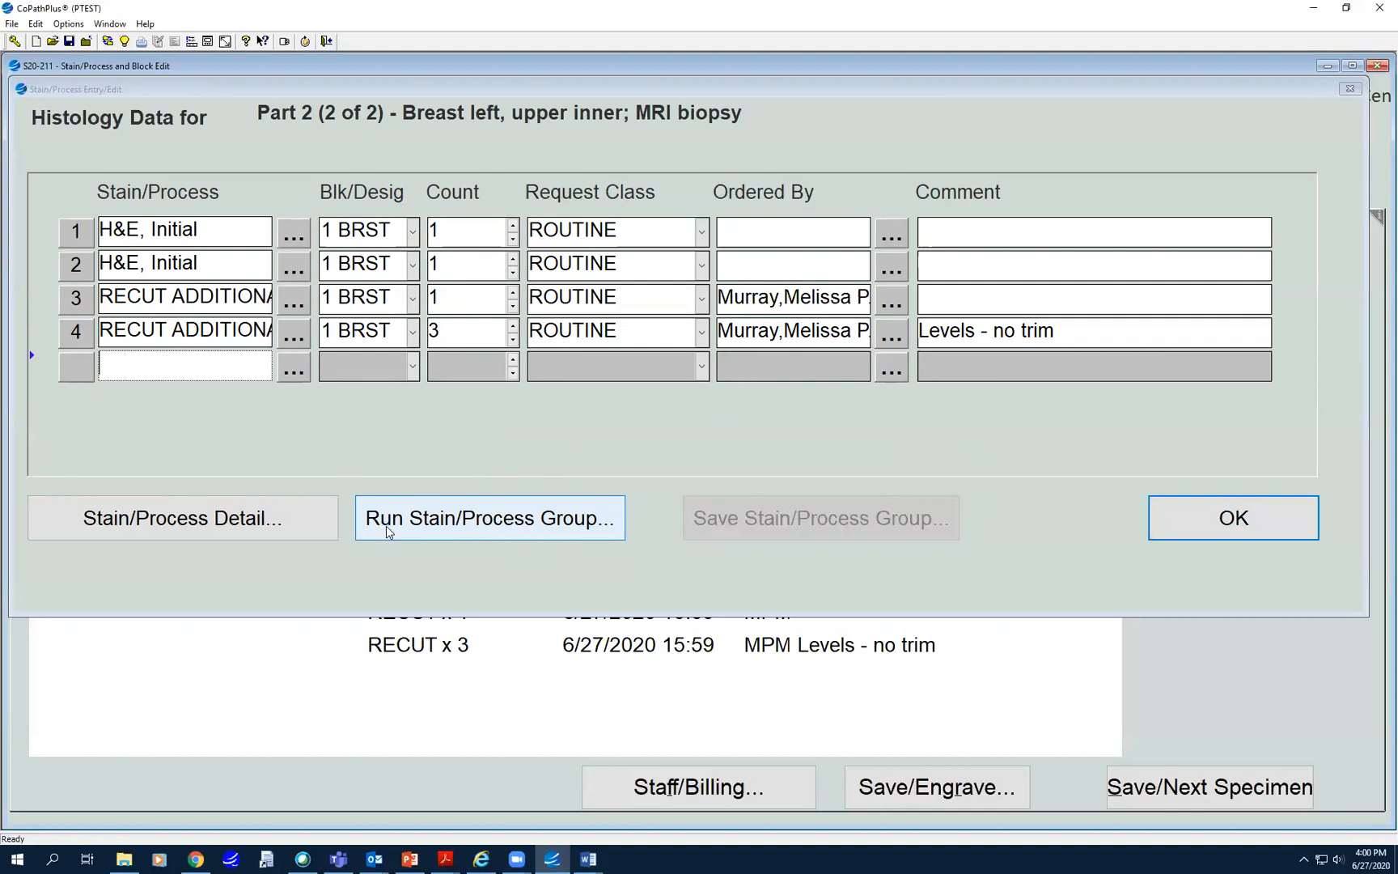
{"action": "left_click", "coordinate": [490, 524]}
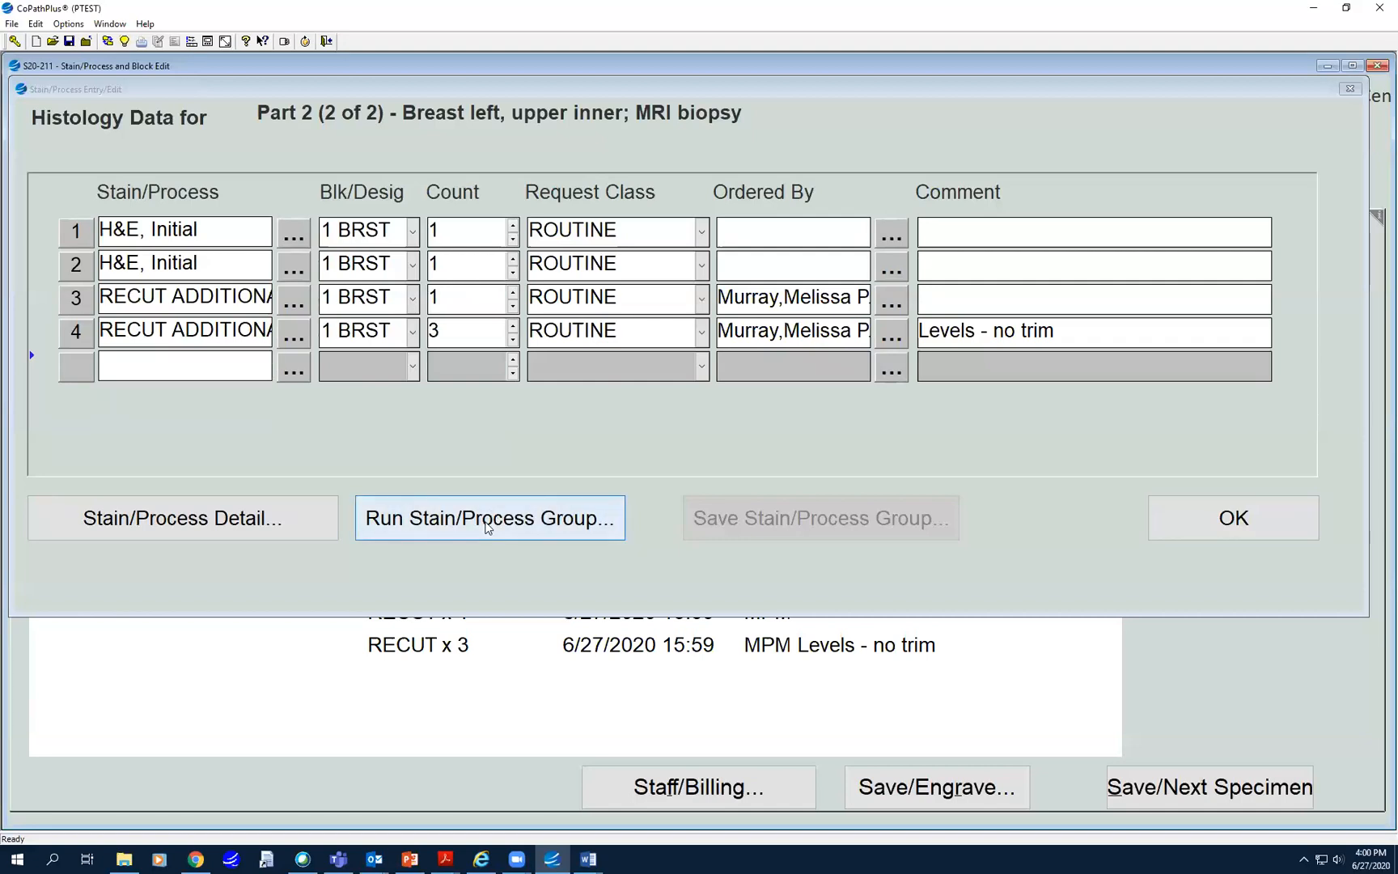
{"action": "left_click", "coordinate": [719, 455]}
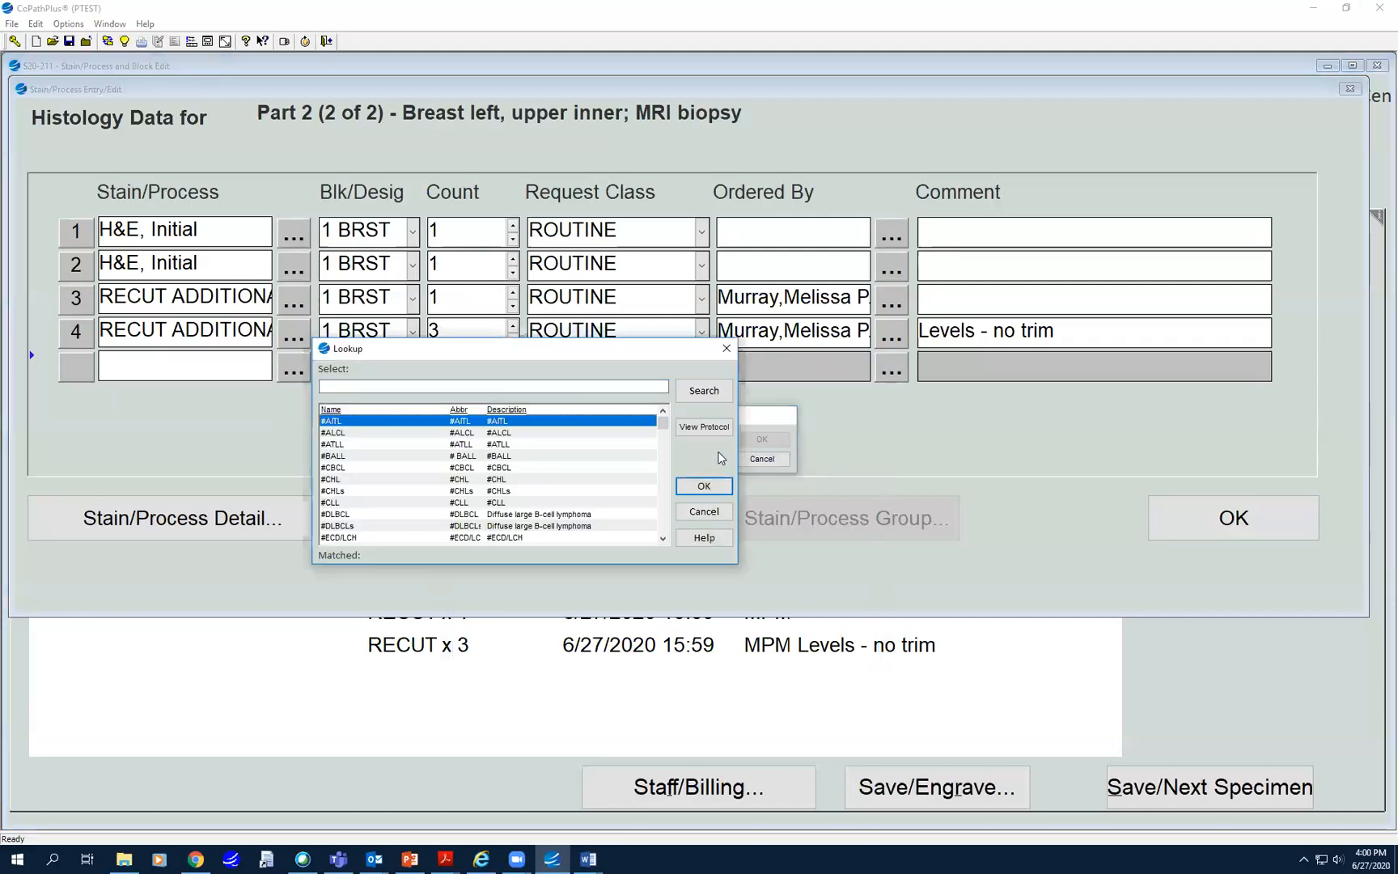
- Filter protocols to IMPACT, choose IMPACT-Tumor 20, and run it on the block
{"action": "left_click", "coordinate": [381, 385]}
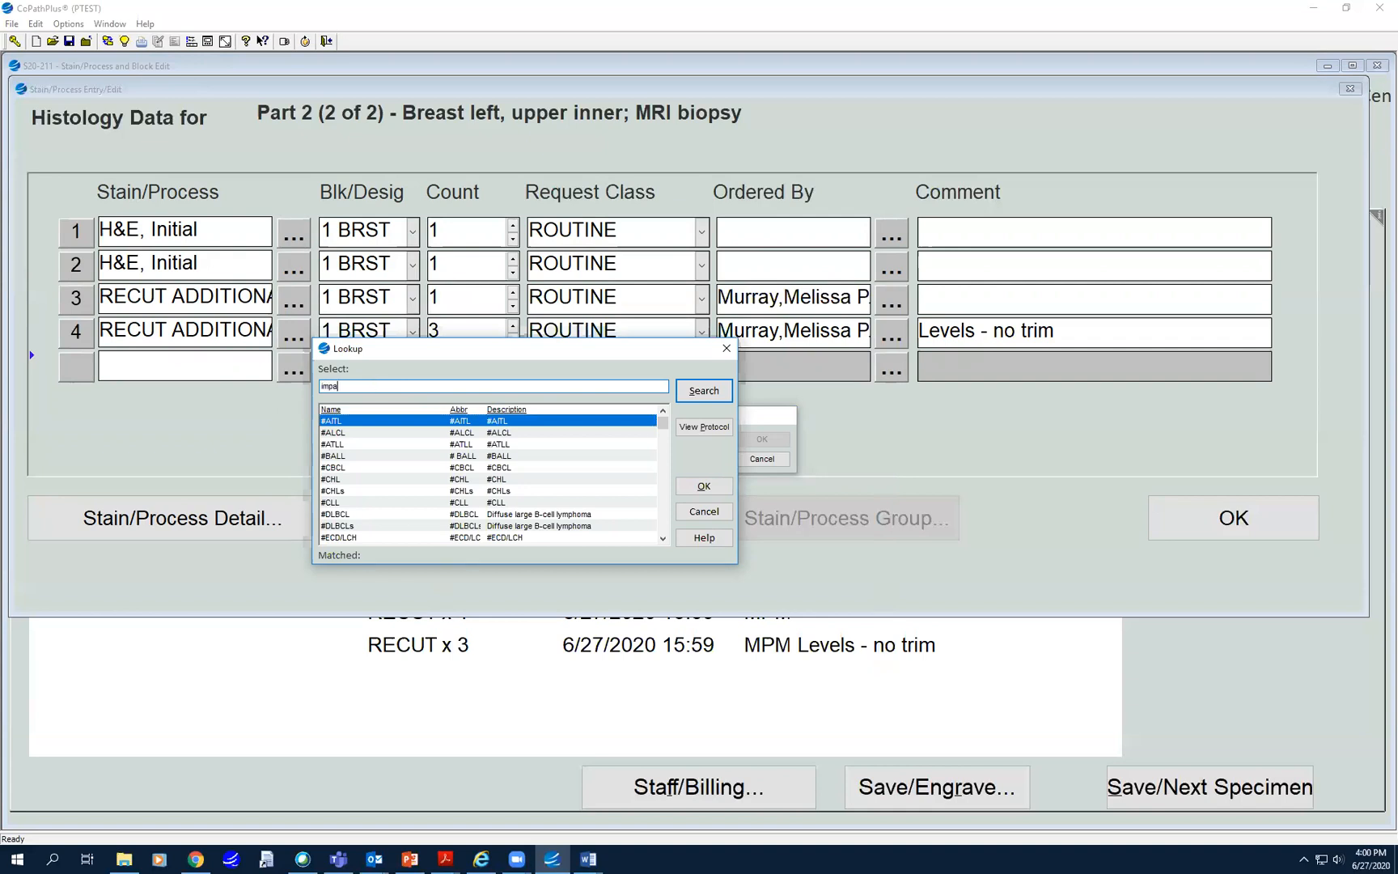
{"action": "key", "text": "Return"}
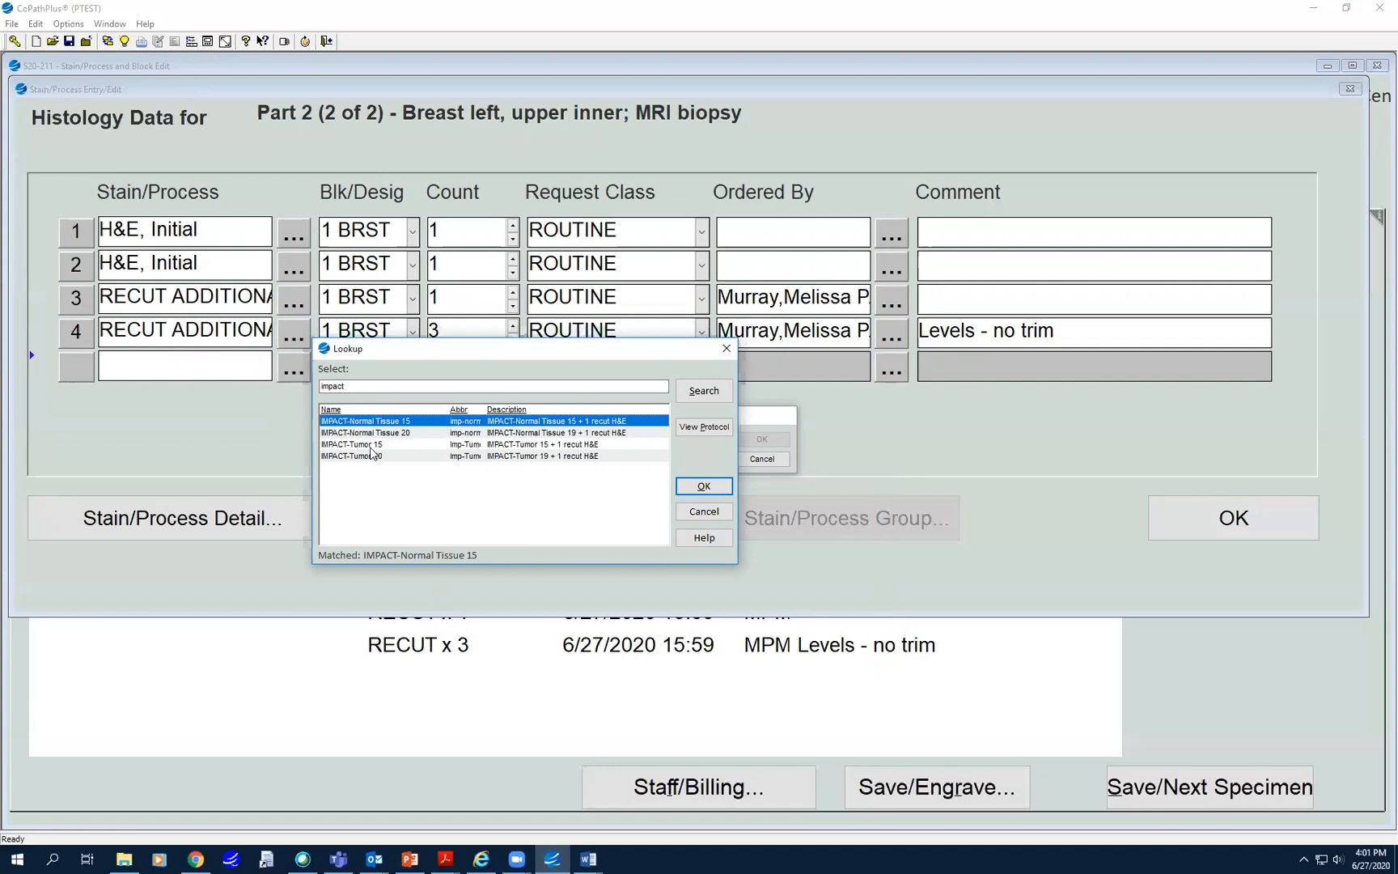
{"action": "left_click", "coordinate": [354, 444]}
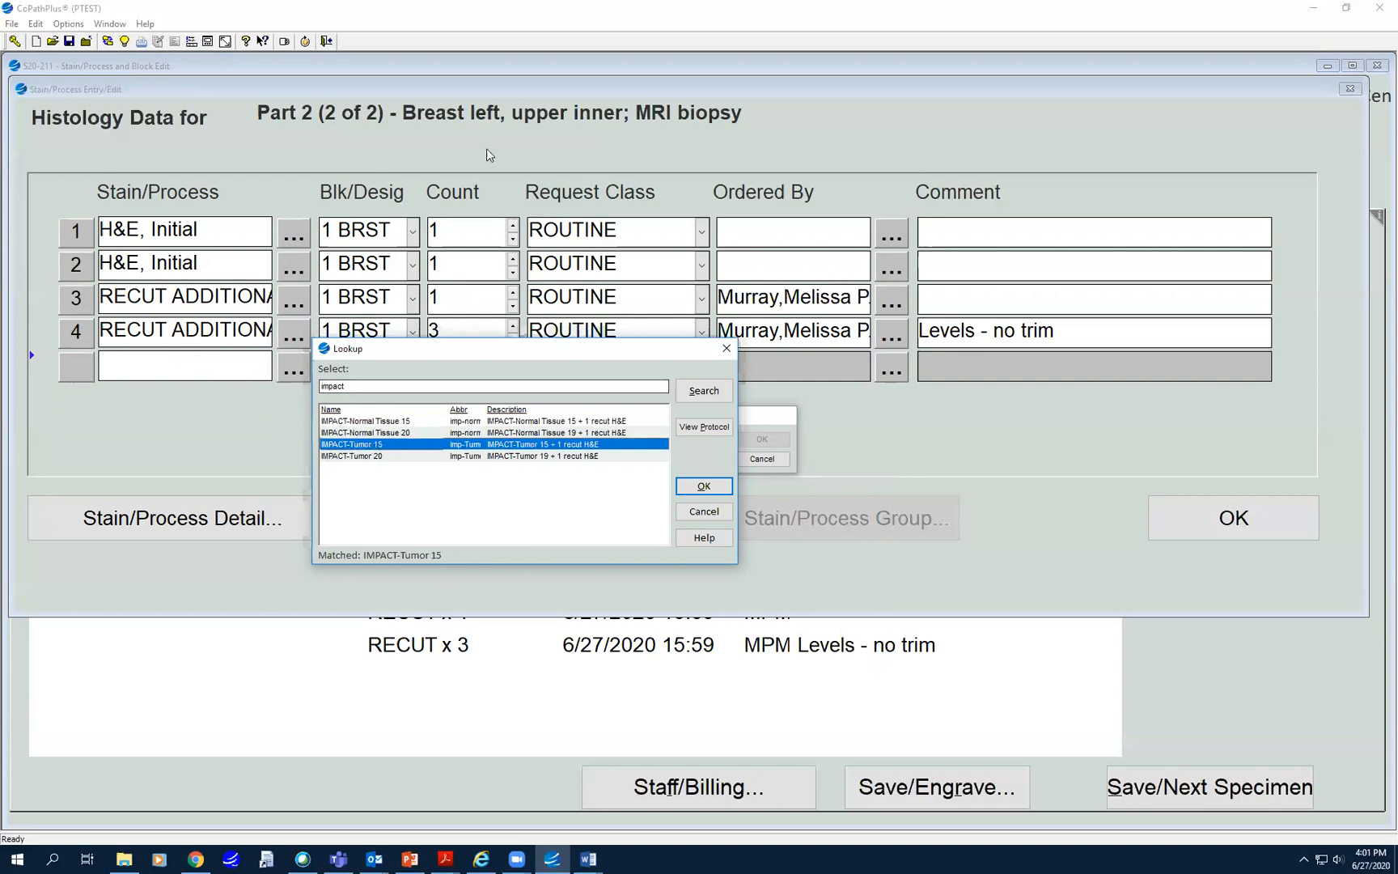
{"action": "left_click", "coordinate": [367, 457]}
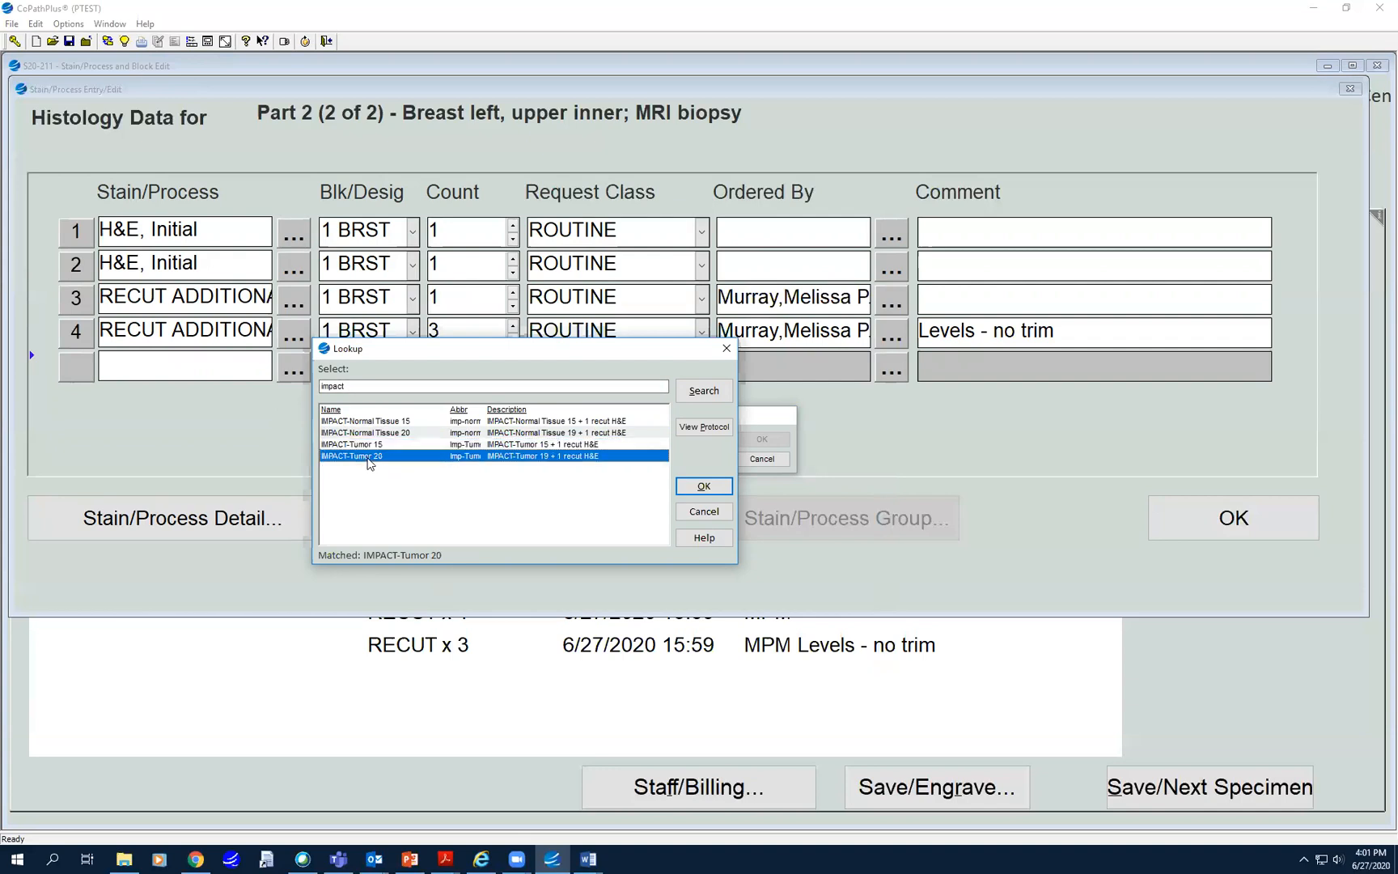
{"action": "left_click", "coordinate": [706, 486]}
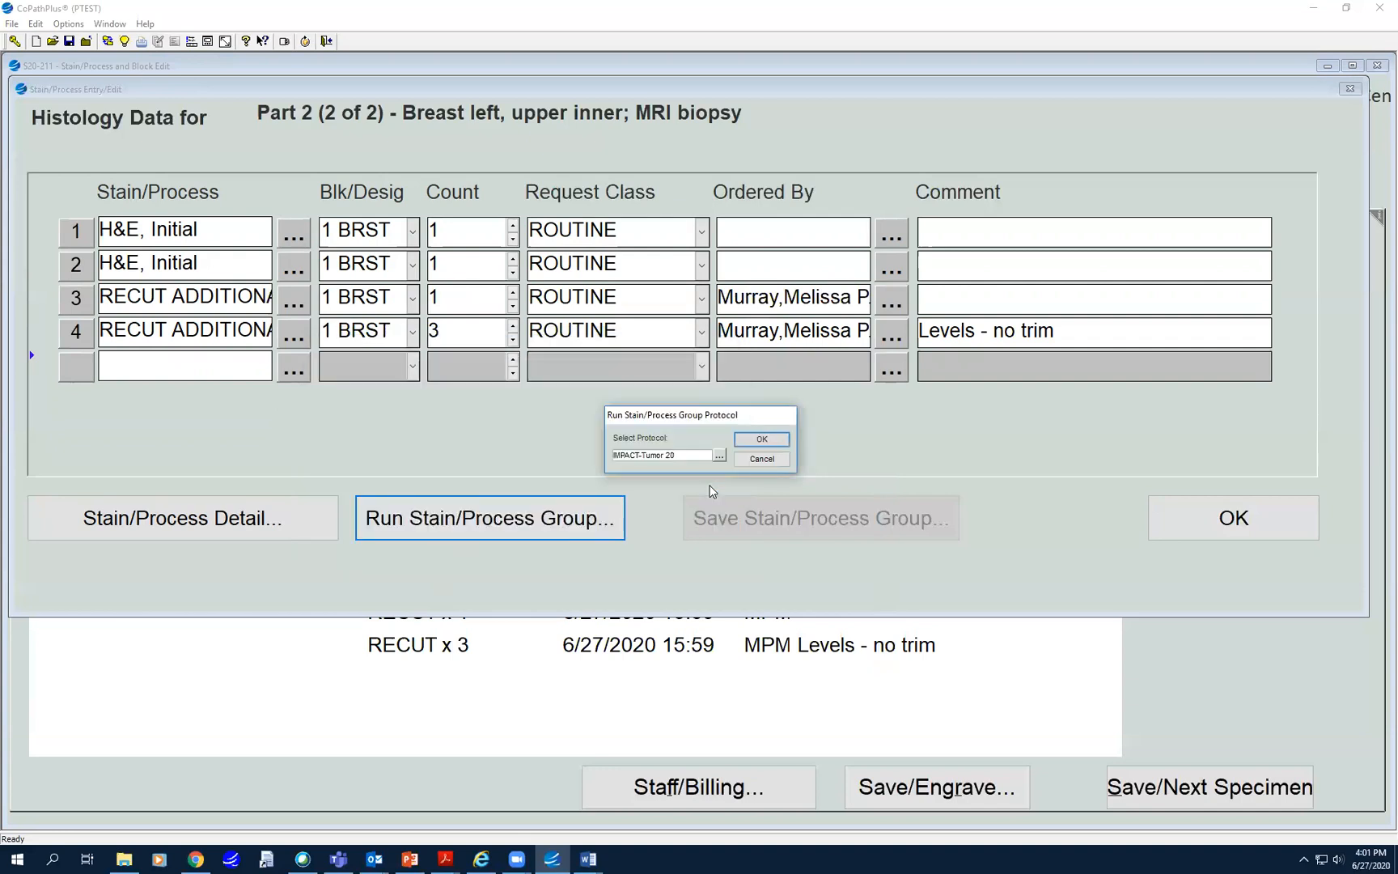
{"action": "left_click", "coordinate": [761, 440]}
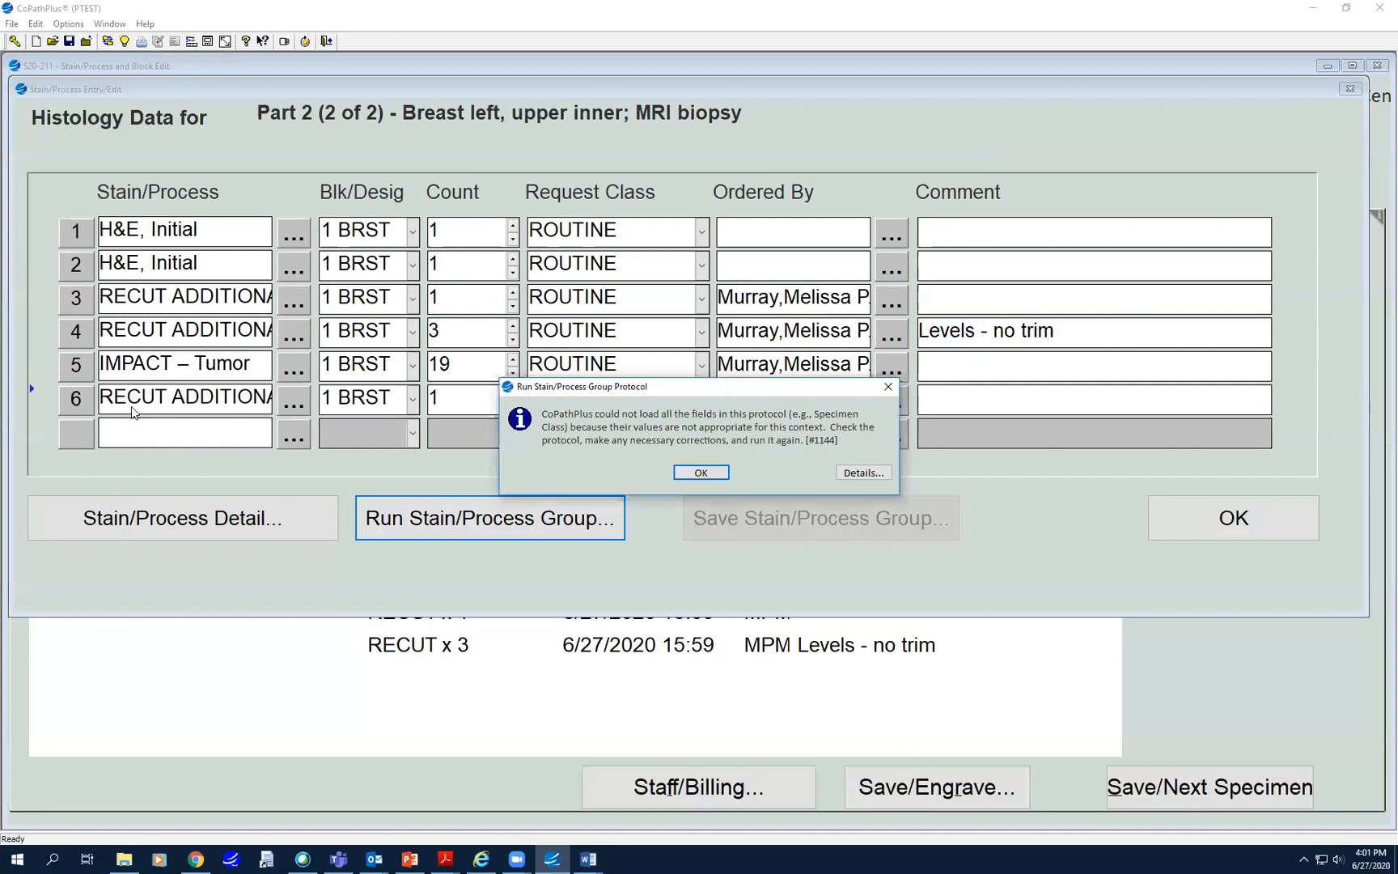
- Dismiss the unloaded-fields message and accept IMP-Tumor x 19 and RECUT x 1 on 1 BRST
{"action": "left_click", "coordinate": [701, 473]}
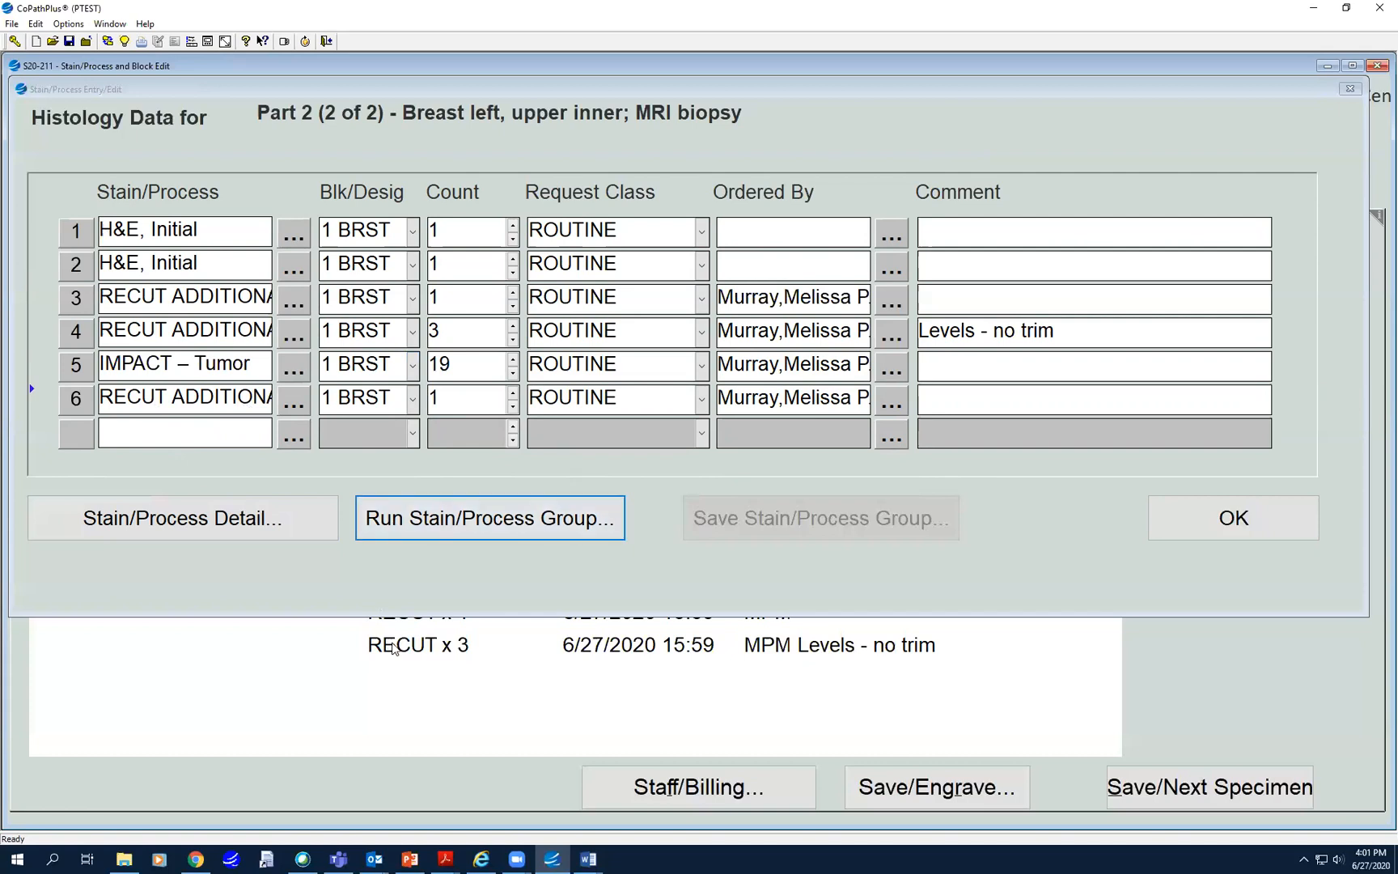
{"action": "left_click", "coordinate": [1243, 526]}
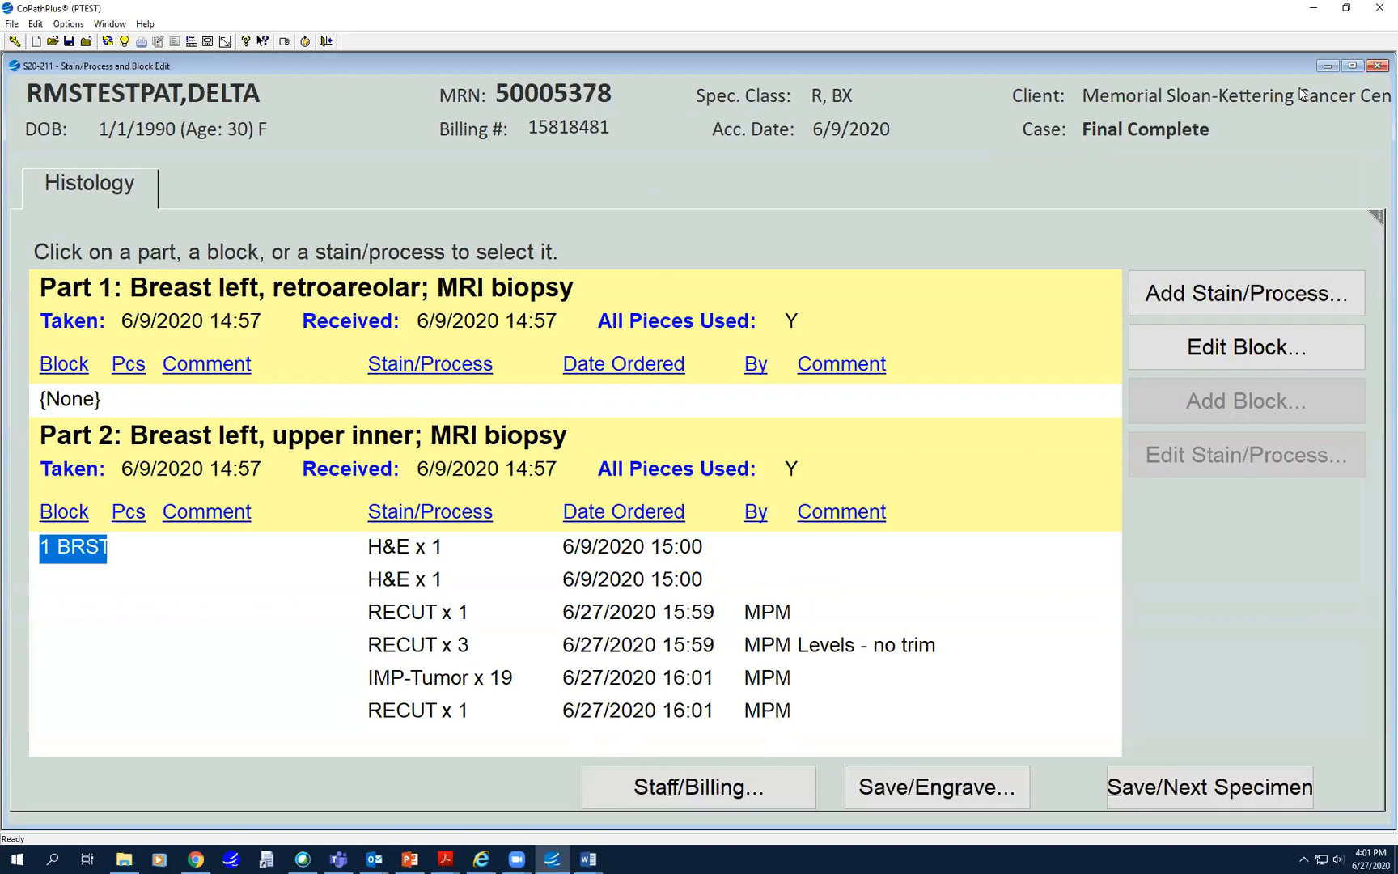
{"action": "left_click", "coordinate": [1378, 64]}
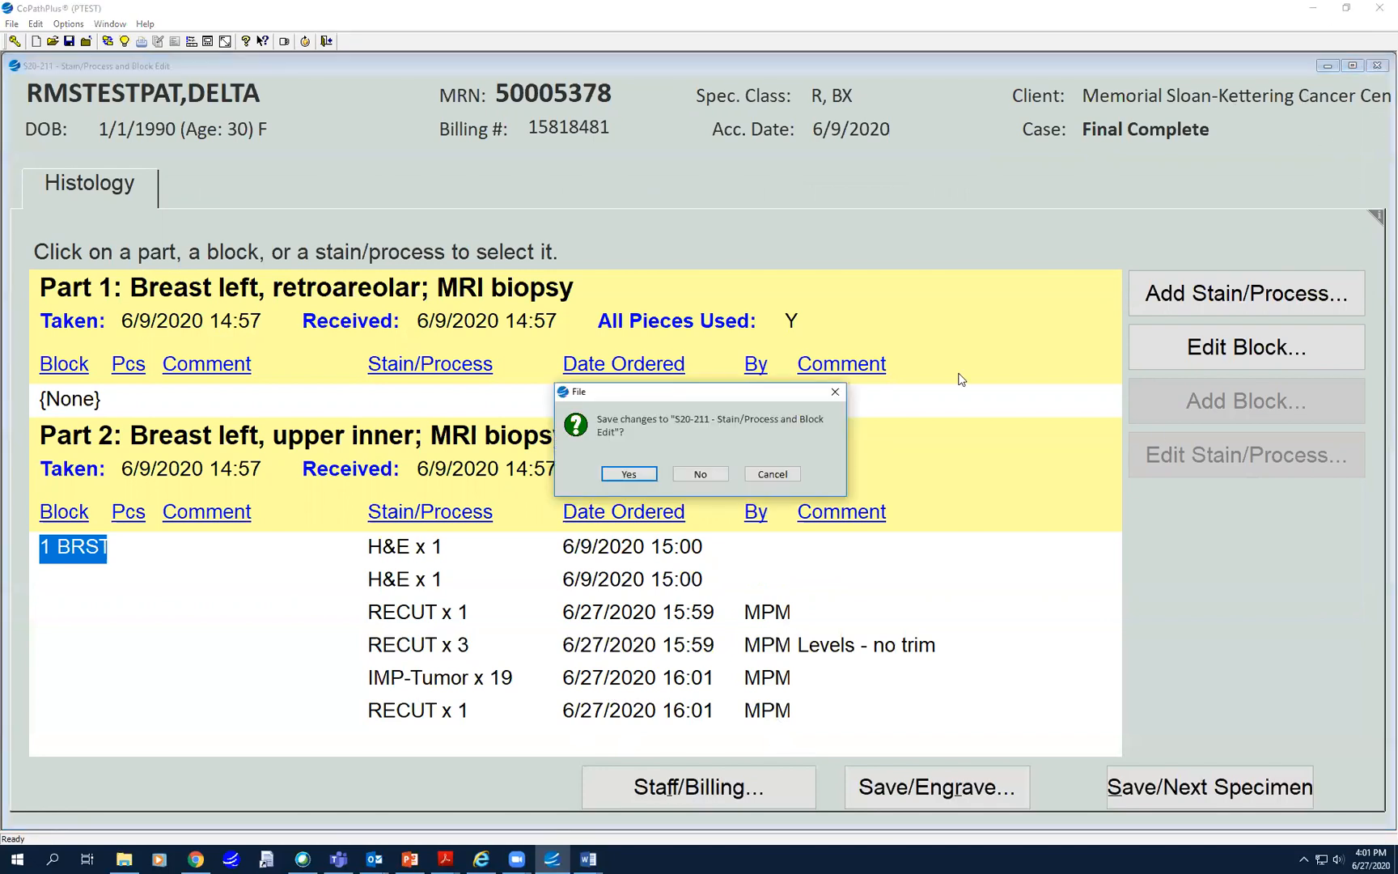
{"action": "left_click", "coordinate": [627, 475]}
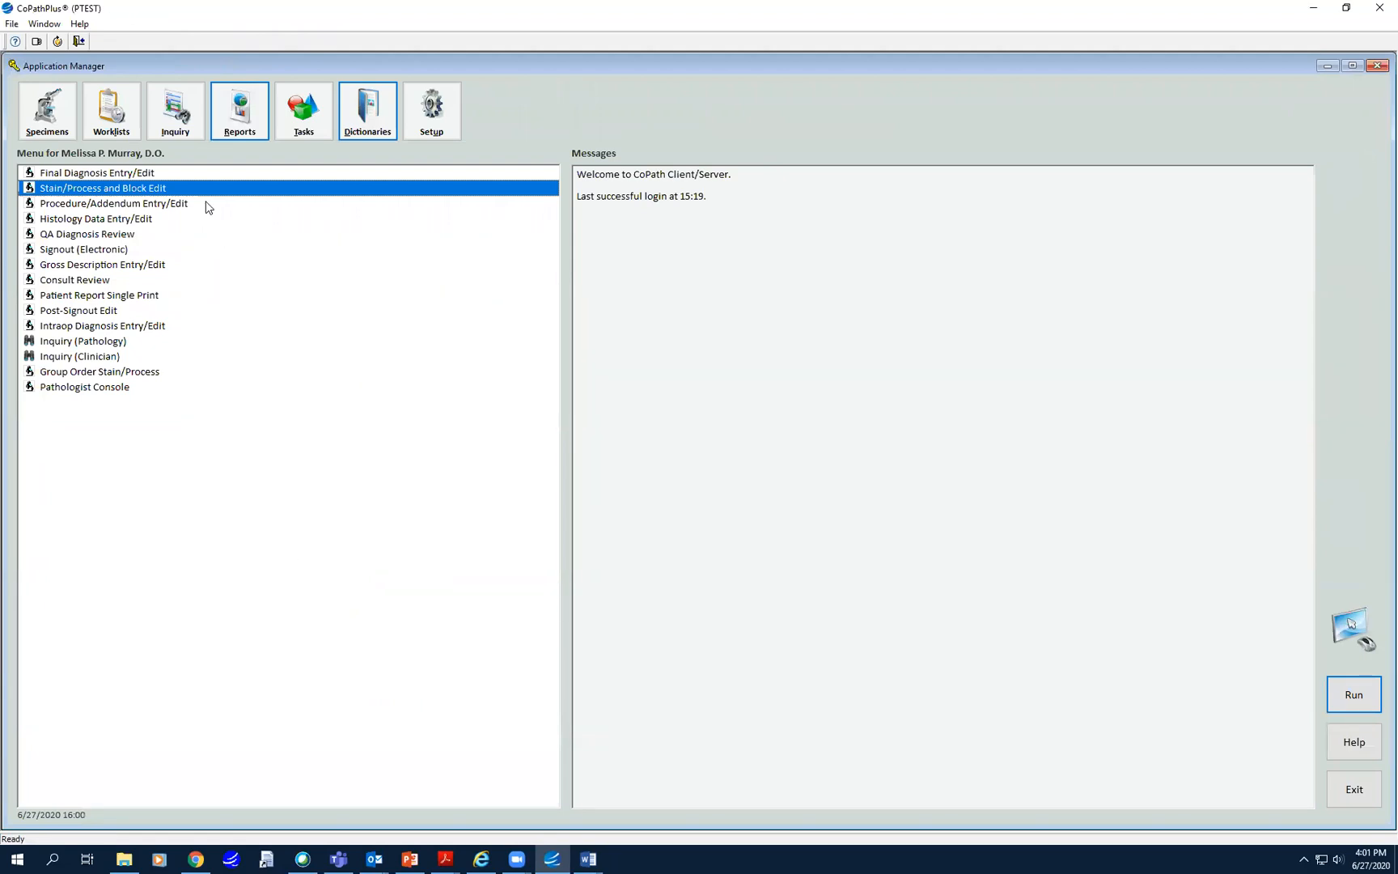
{"action": "double_click", "coordinate": [66, 220]}
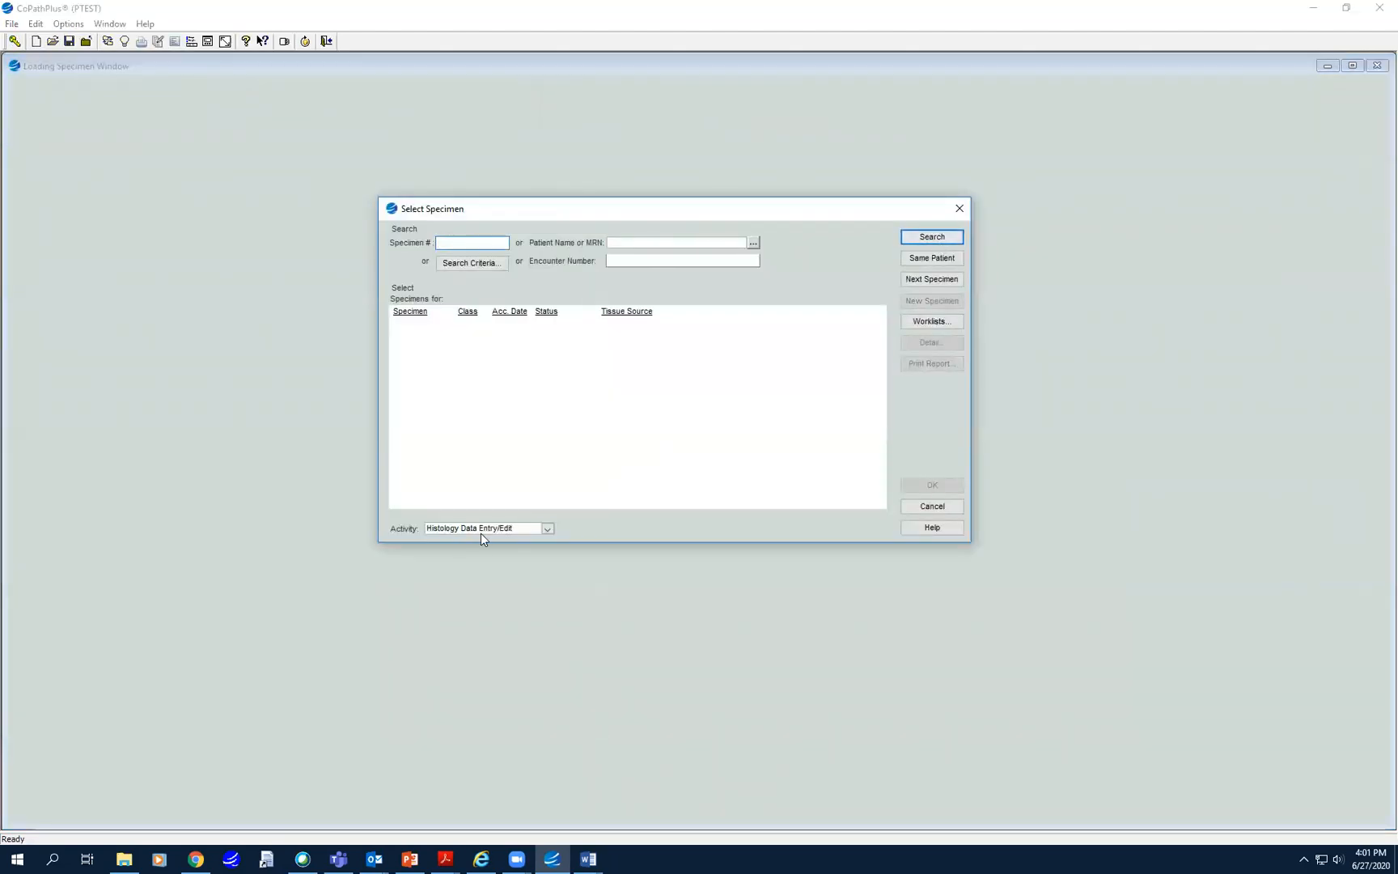
{"action": "left_click", "coordinate": [924, 259]}
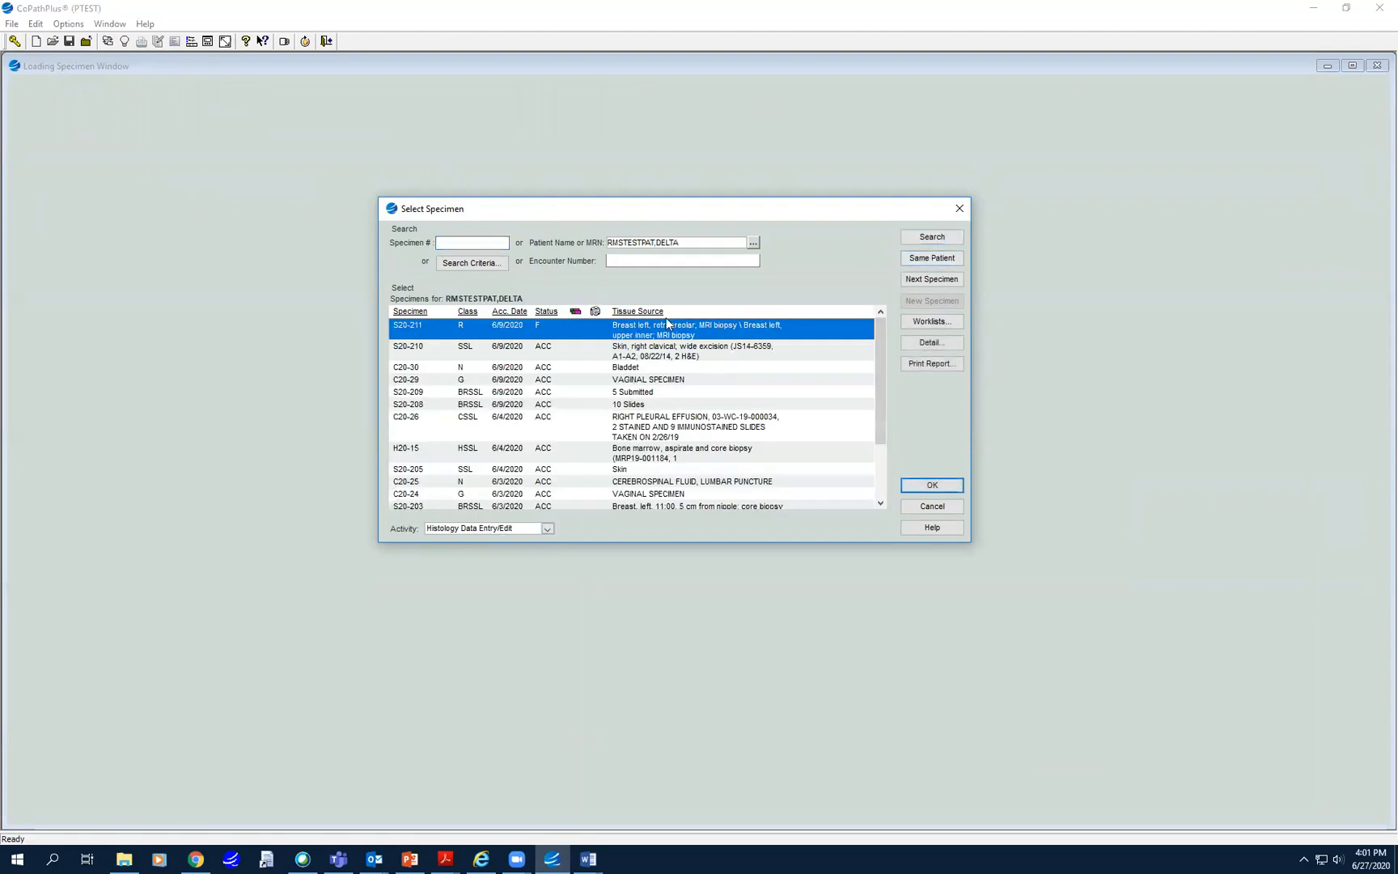
{"action": "left_click", "coordinate": [932, 485]}
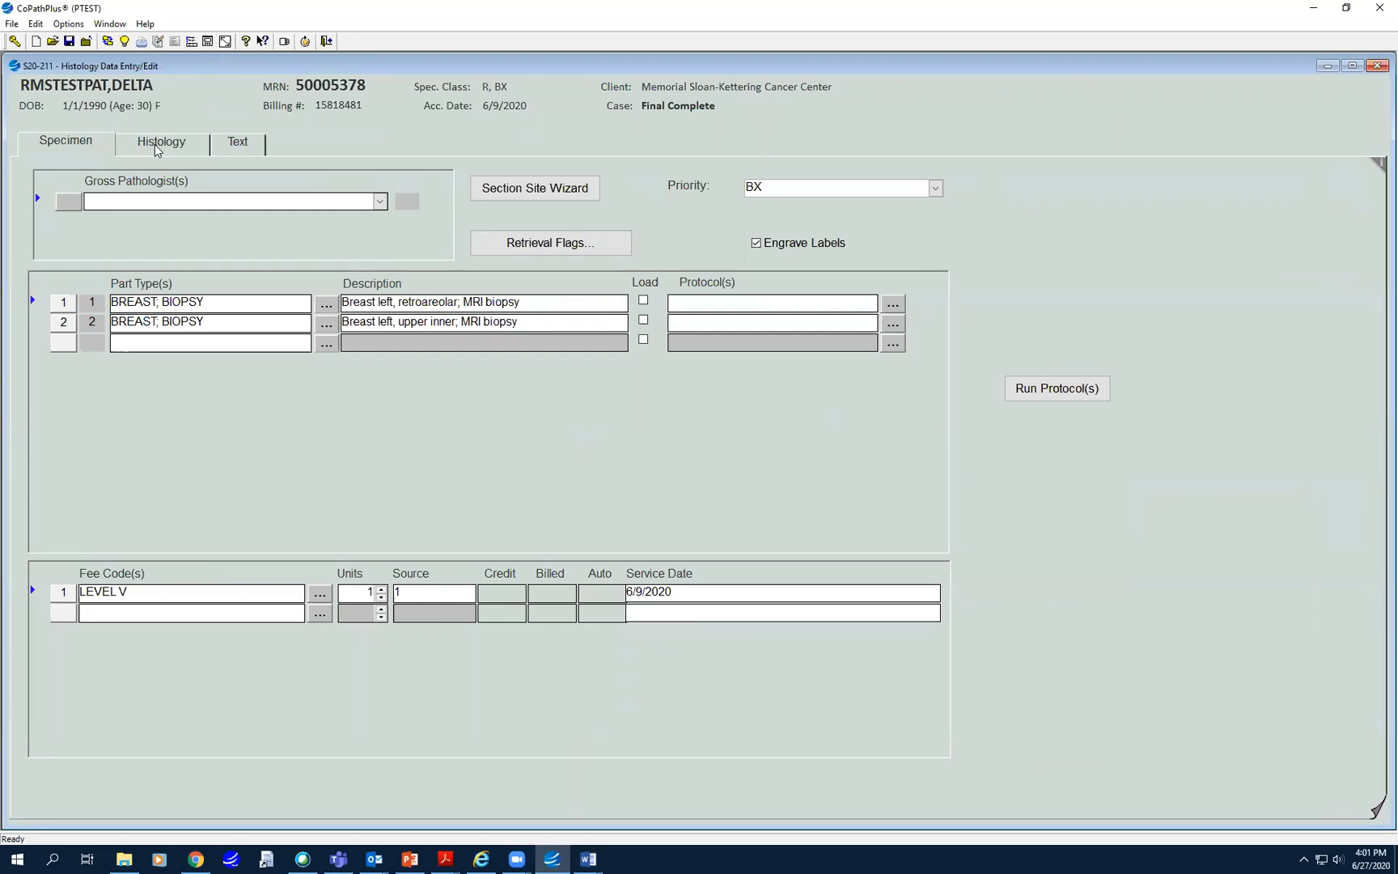
{"action": "left_click", "coordinate": [161, 143]}
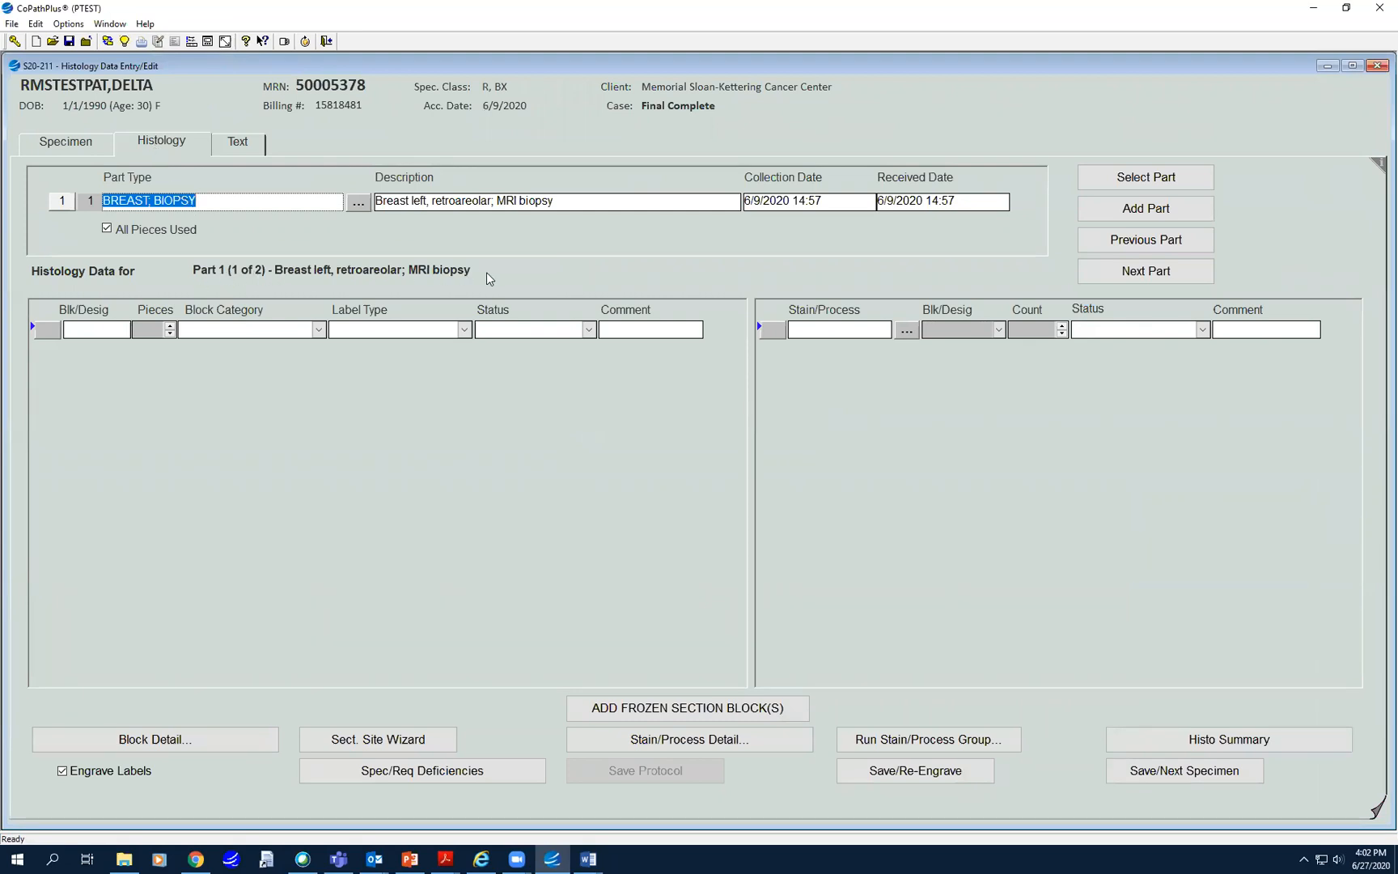
- Move to Part 2 and review the first stain's status choices, leaving it Ordered
{"action": "left_click", "coordinate": [1138, 277]}
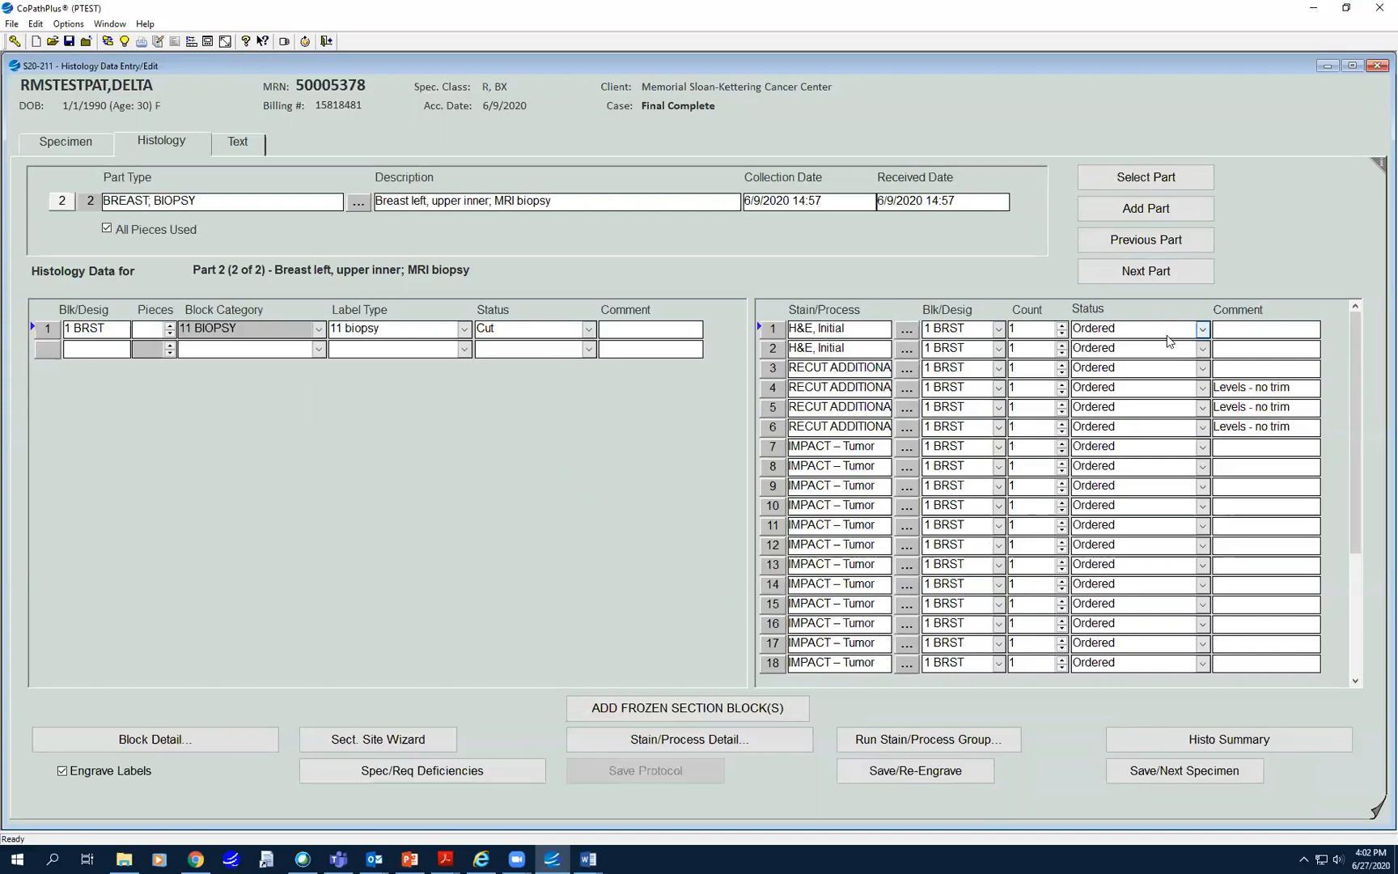
{"action": "left_click", "coordinate": [1203, 329]}
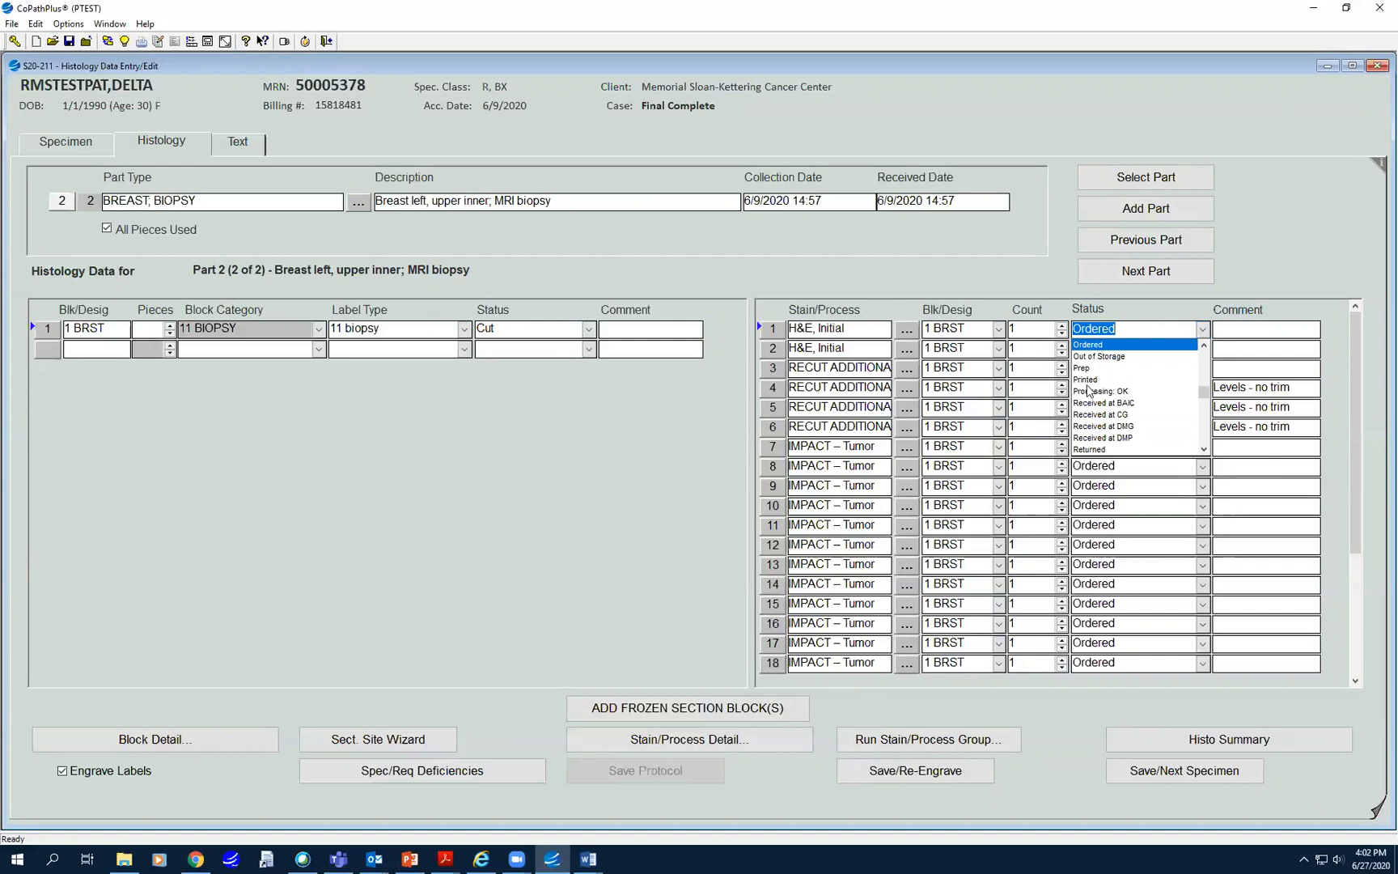
{"action": "mouse_move", "coordinate": [1204, 396]}
{"action": "left_mouse_down"}
{"action": "mouse_move", "coordinate": [1206, 445]}
{"action": "mouse_move", "coordinate": [1199, 423]}
{"action": "left_mouse_up"}
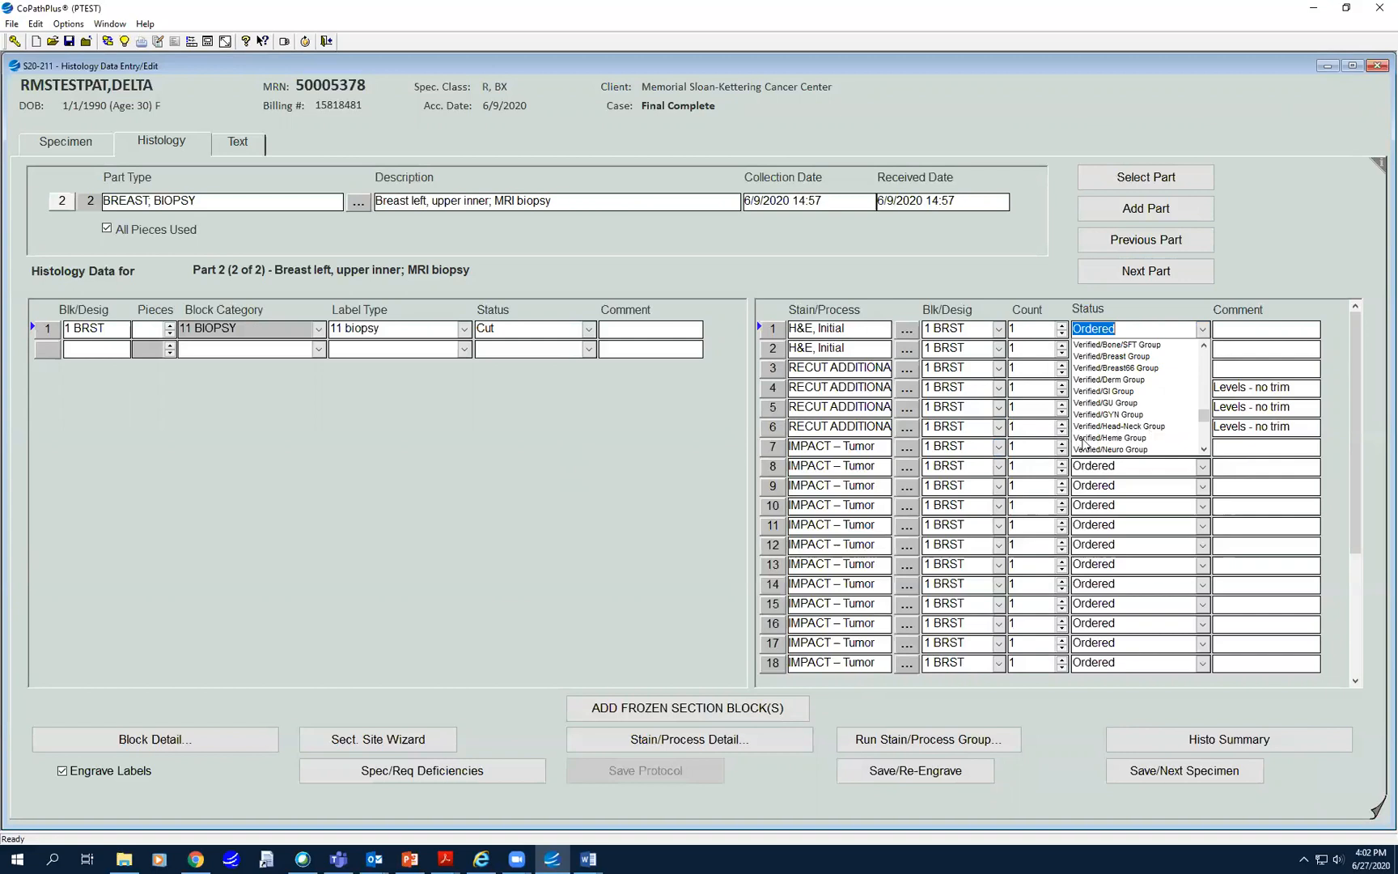
{"action": "left_click", "coordinate": [1204, 346]}
{"action": "left_click", "coordinate": [1204, 345]}
{"action": "left_click", "coordinate": [1204, 345]}
{"action": "left_click", "coordinate": [1204, 346]}
{"action": "left_click", "coordinate": [1204, 346]}
{"action": "left_click", "coordinate": [1204, 346]}
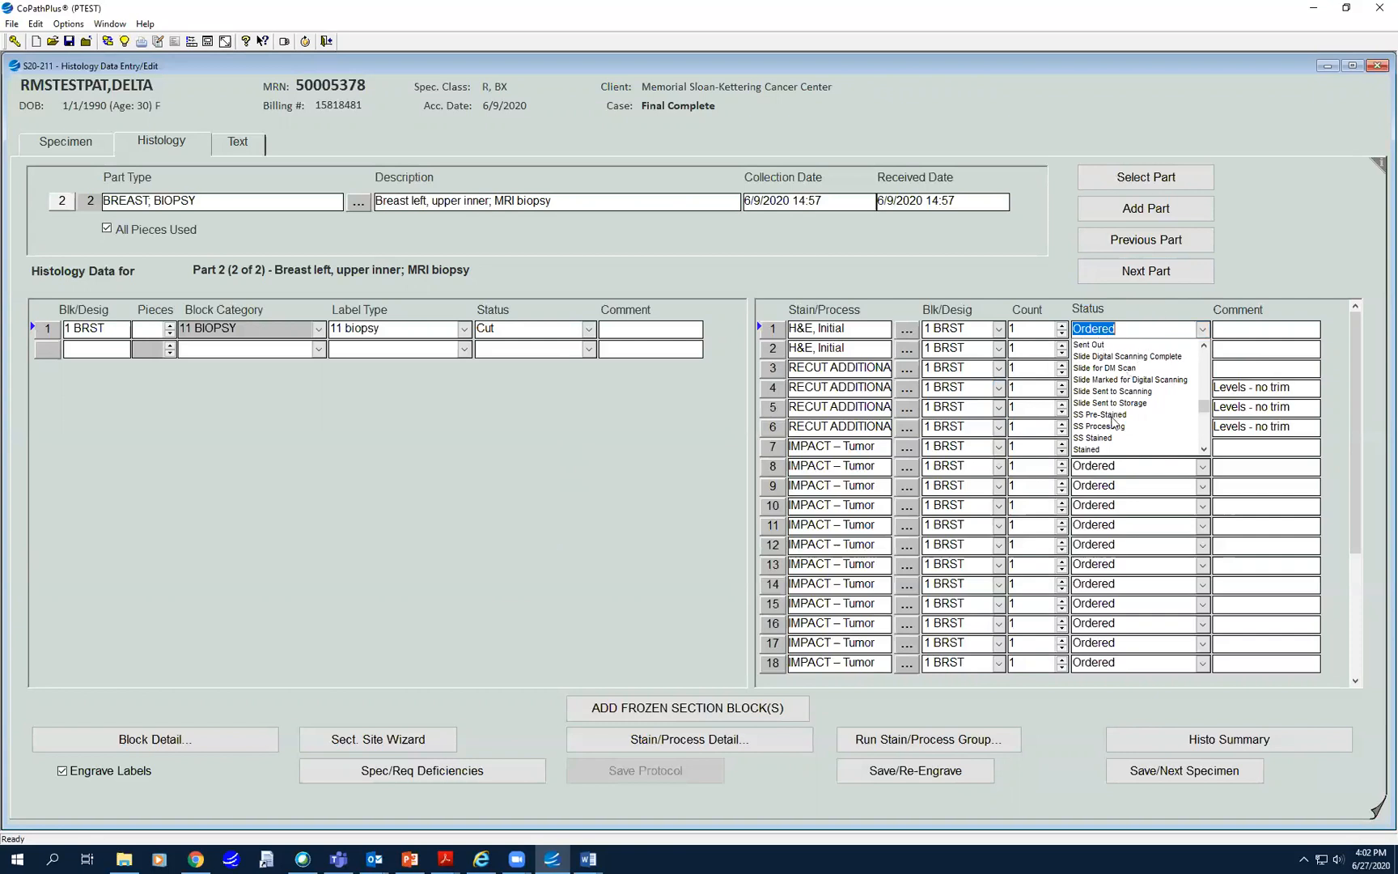
{"action": "left_click", "coordinate": [1204, 347]}
{"action": "left_click", "coordinate": [1204, 347]}
{"action": "left_click", "coordinate": [1204, 347]}
{"action": "left_click", "coordinate": [1204, 347]}
{"action": "left_click", "coordinate": [1204, 347]}
{"action": "left_click", "coordinate": [1204, 347]}
{"action": "left_click", "coordinate": [1204, 347]}
{"action": "left_click", "coordinate": [1204, 347]}
{"action": "left_click", "coordinate": [1204, 347]}
{"action": "left_click", "coordinate": [1204, 347]}
{"action": "left_click", "coordinate": [1204, 347]}
{"action": "left_click", "coordinate": [1204, 347]}
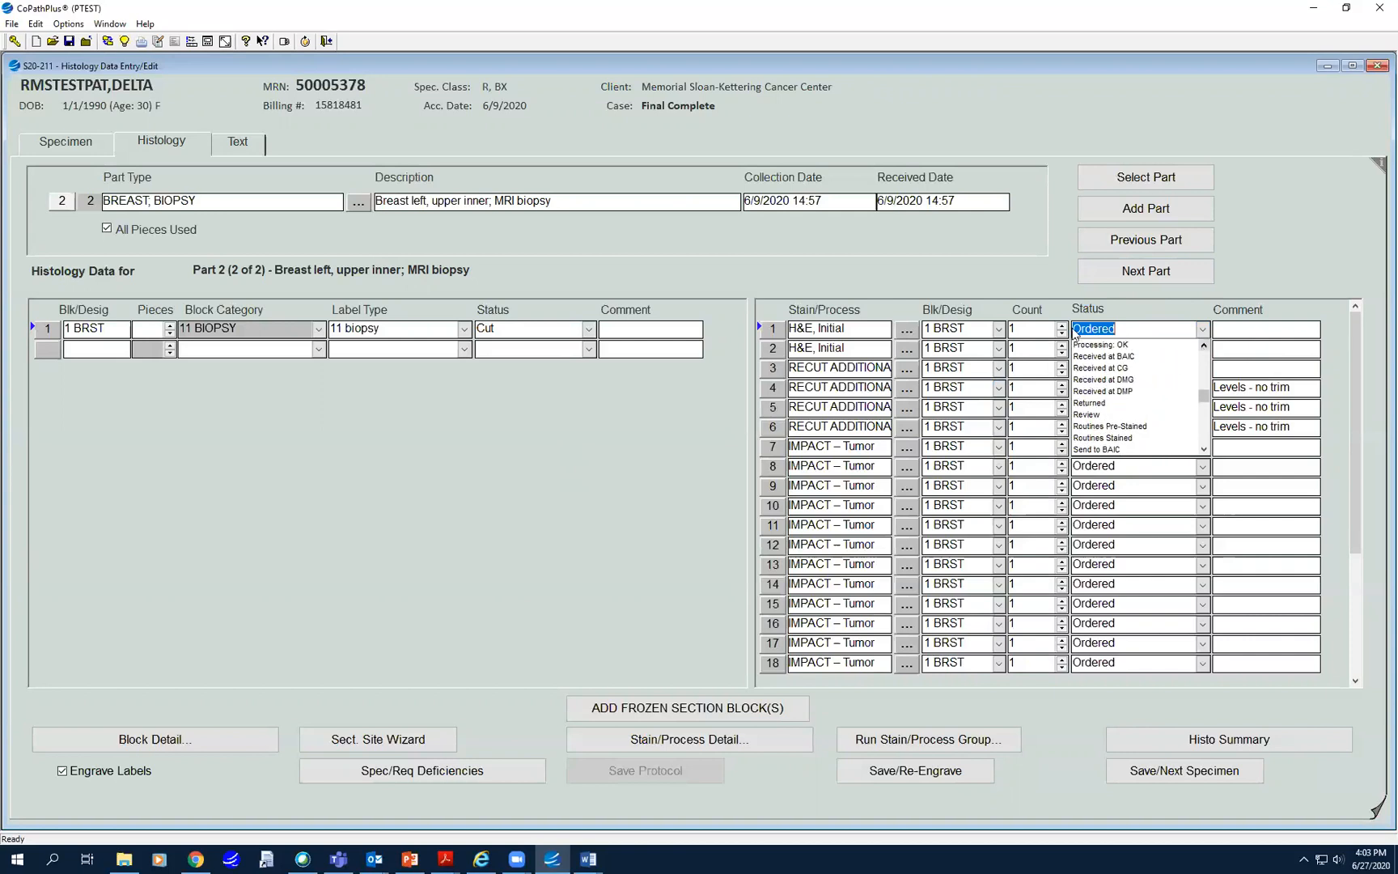
{"action": "left_click", "coordinate": [538, 557]}
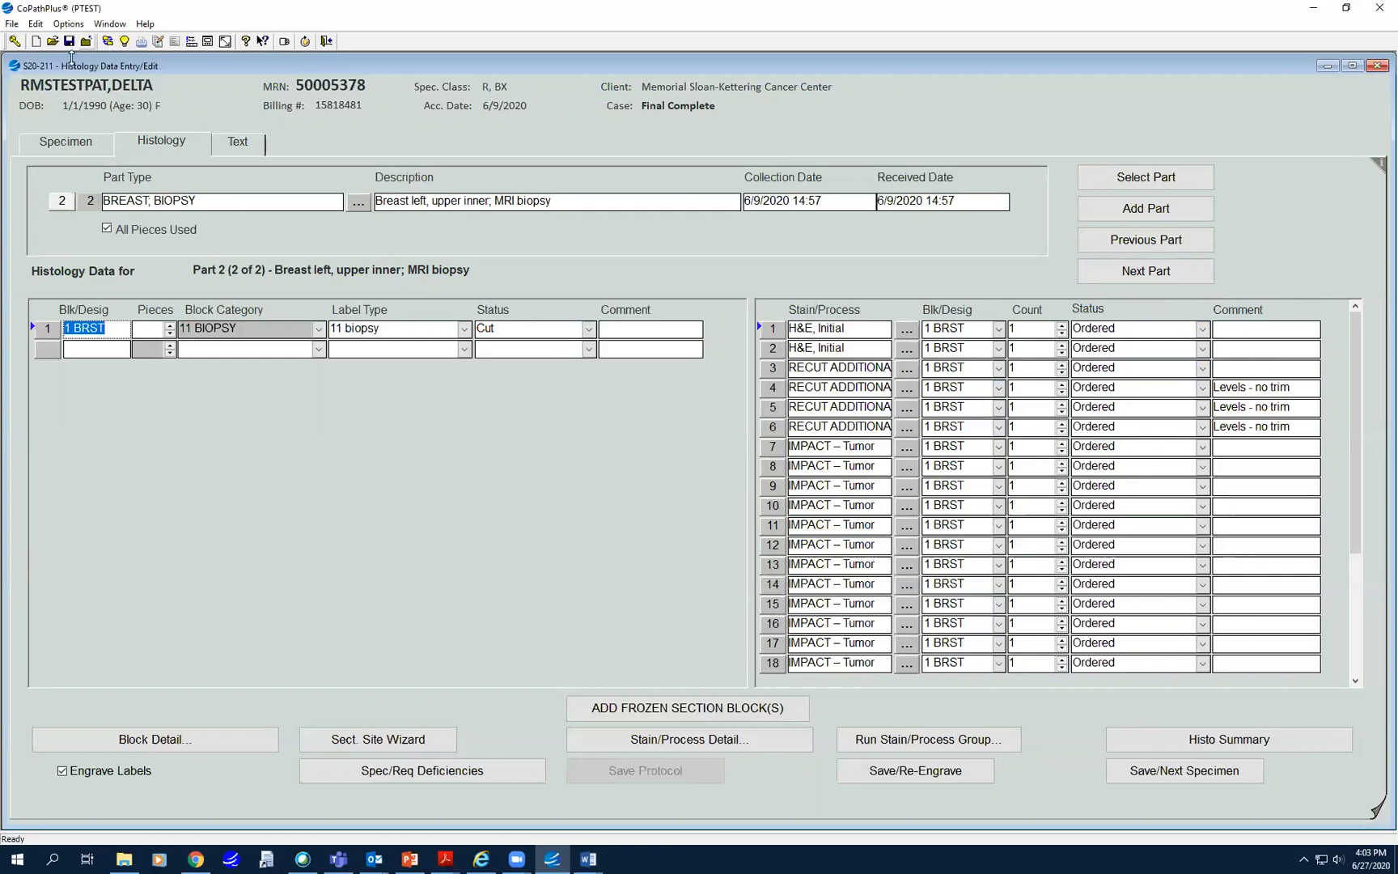
{"action": "left_click", "coordinate": [53, 41]}
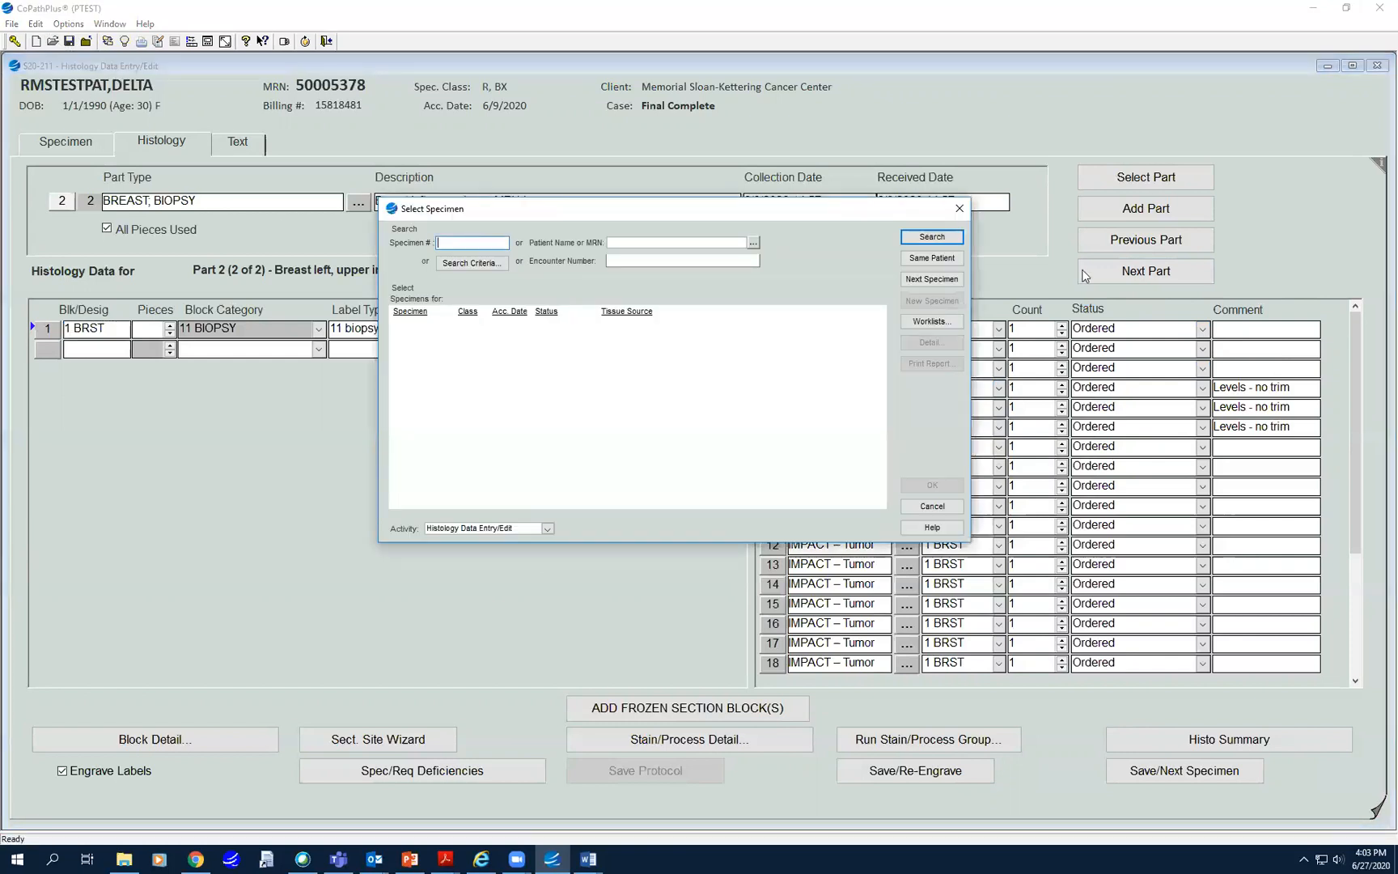
{"action": "left_click", "coordinate": [958, 208]}
{"action": "left_click", "coordinate": [1376, 67]}
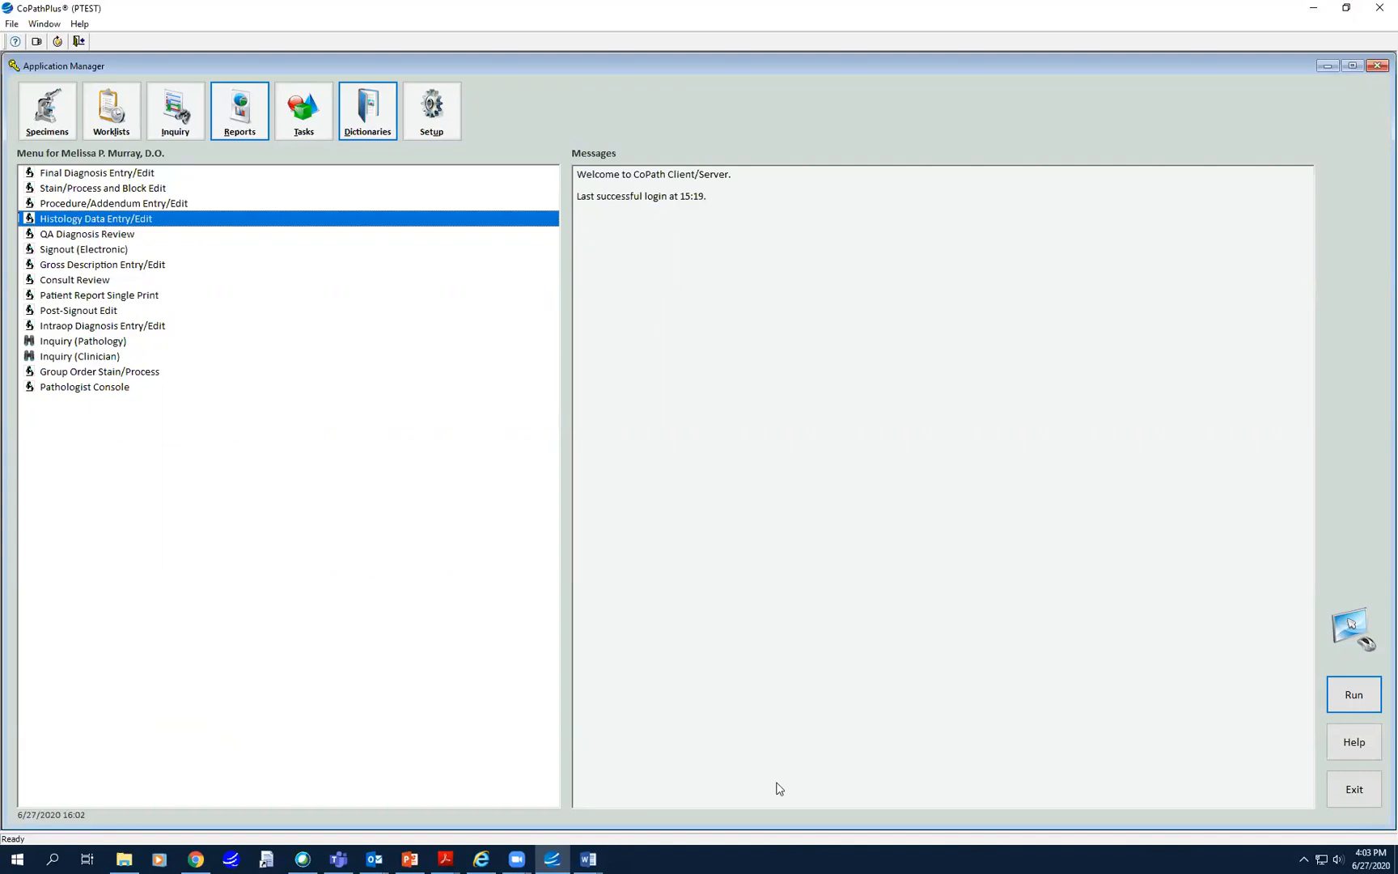
{"action": "left_click", "coordinate": [697, 826]}
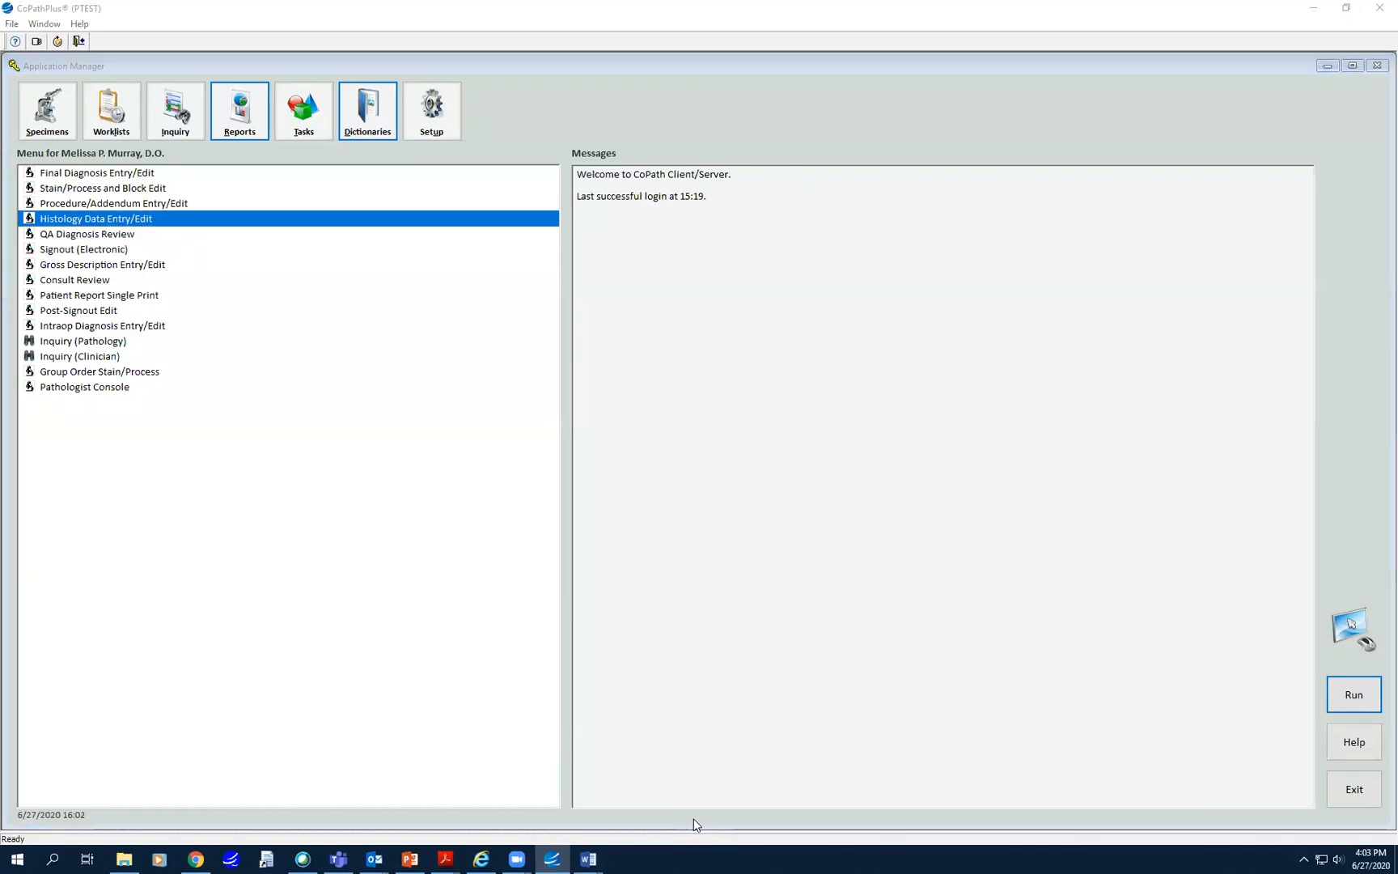